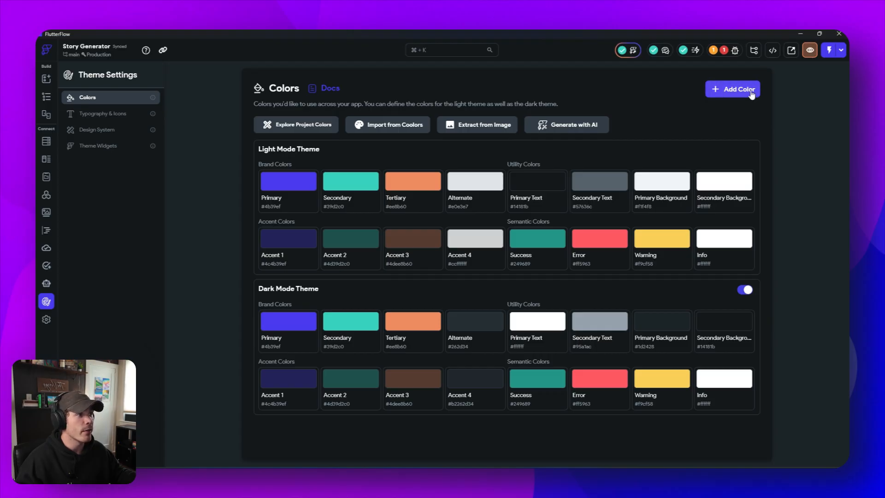
# - Add a custom color to the theme and rename it Transparent
pyautogui.click(751, 93)
pyautogui.click(284, 297)
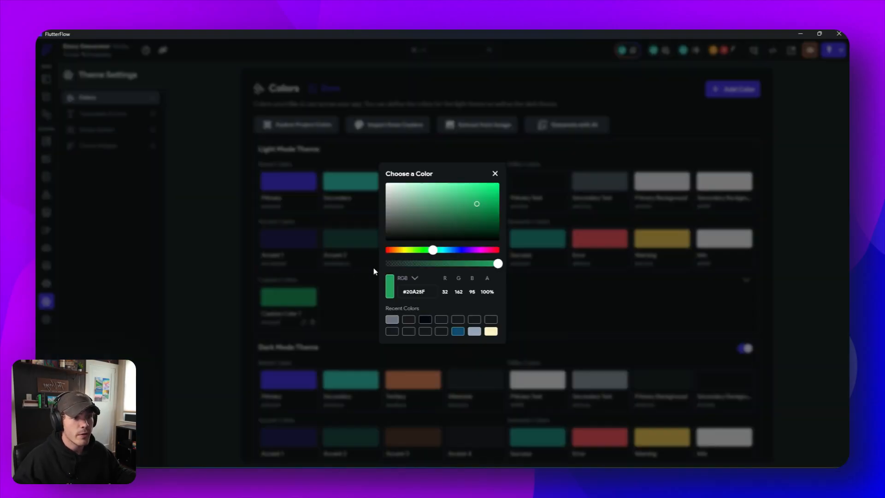
pyautogui.click(292, 345)
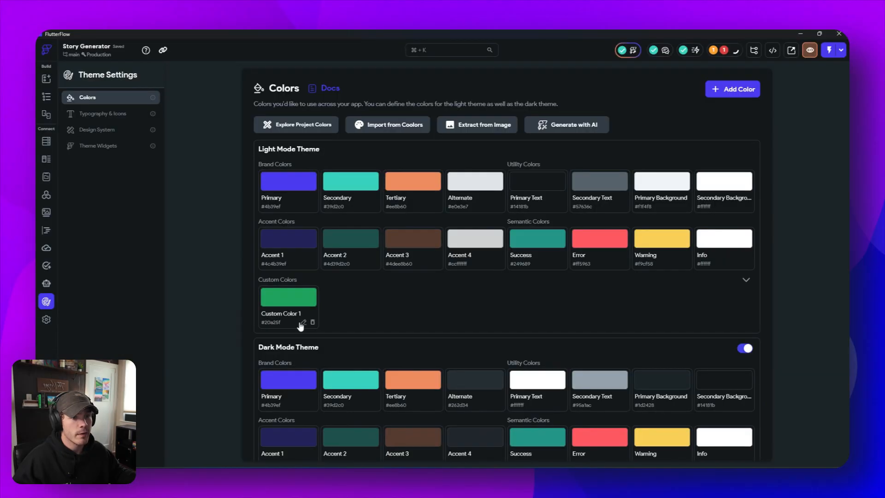
pyautogui.click(302, 323)
pyautogui.moveTo(435, 259); pyautogui.dragTo(339, 260)
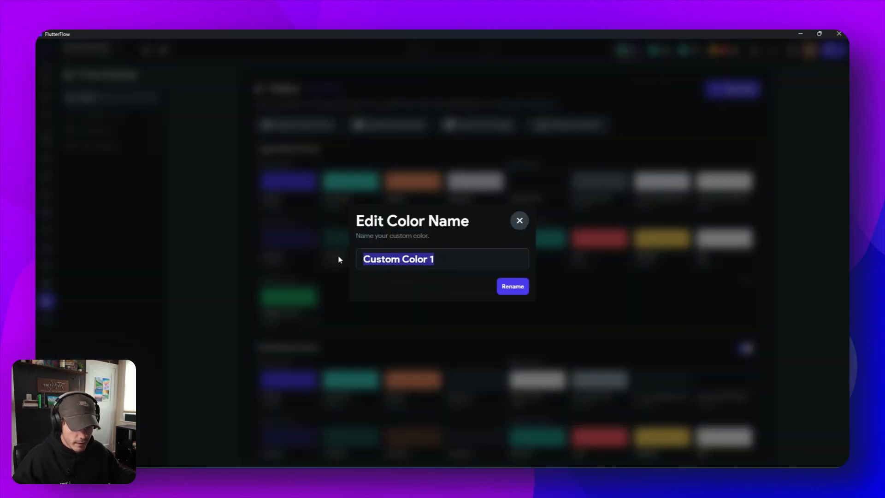
pyautogui.write('Trans')
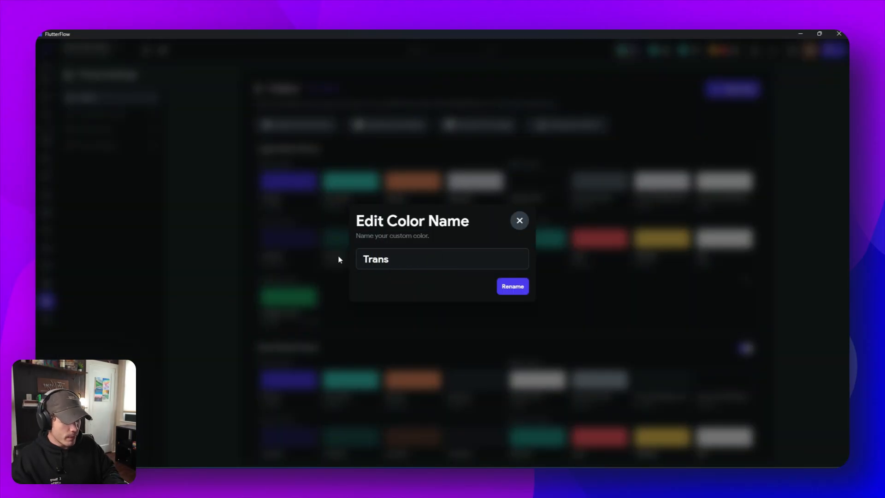
pyautogui.write('parent')
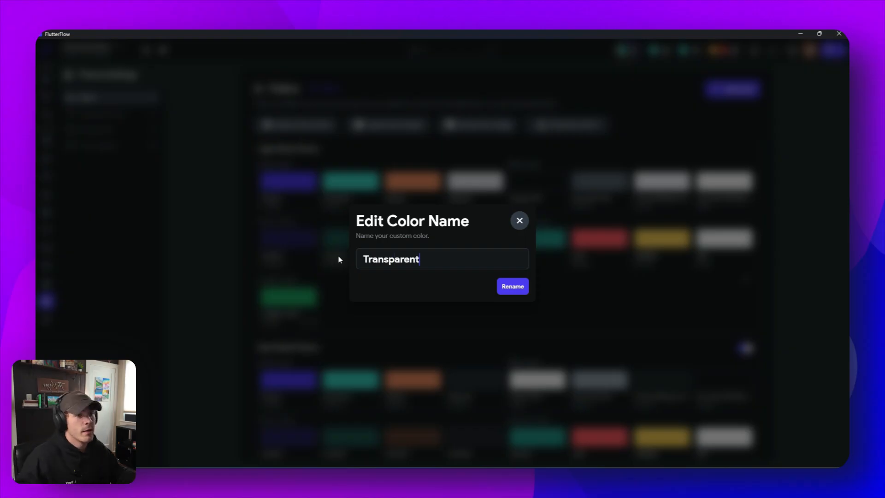
pyautogui.click(510, 286)
# - Set the light mode Transparent color to white (#FFFFFF) with 0% opacity
pyautogui.click(303, 323)
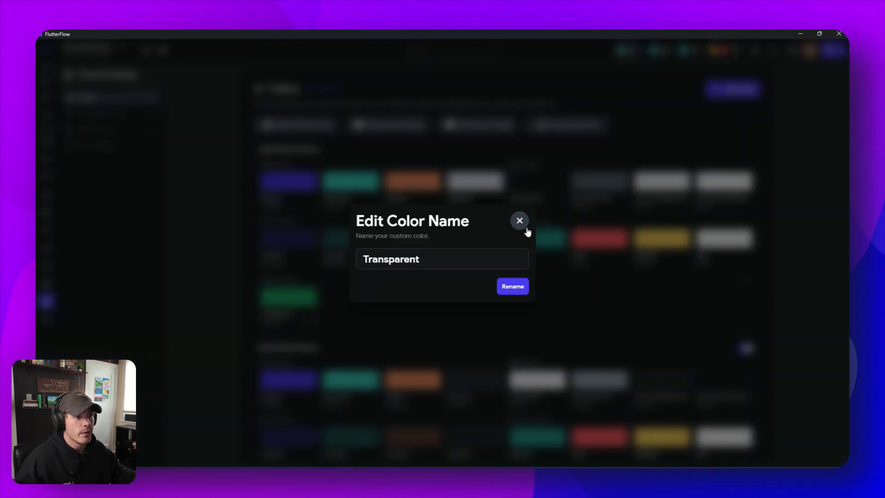
pyautogui.click(612, 279)
pyautogui.click(311, 291)
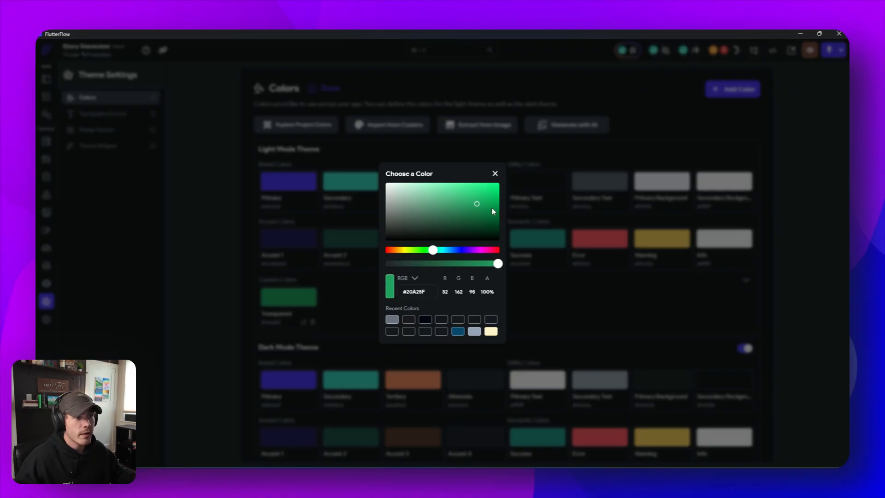
pyautogui.moveTo(477, 206); pyautogui.dragTo(356, 173)
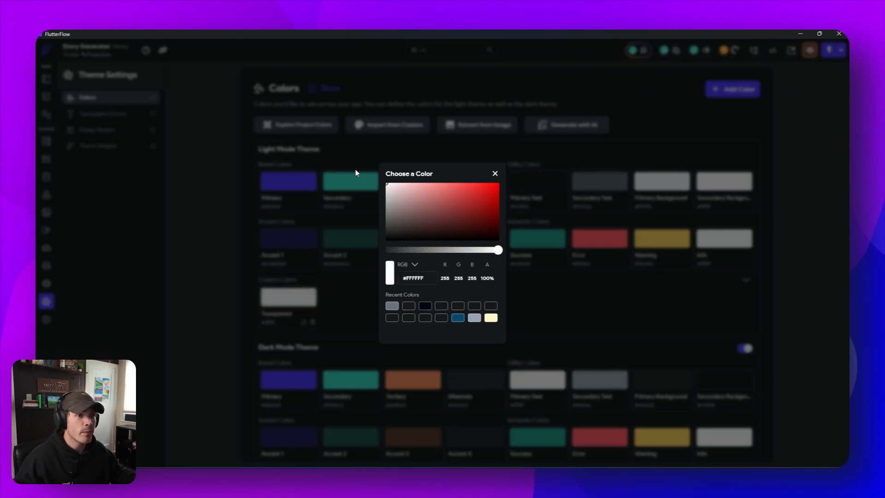
pyautogui.moveTo(495, 251); pyautogui.dragTo(363, 249)
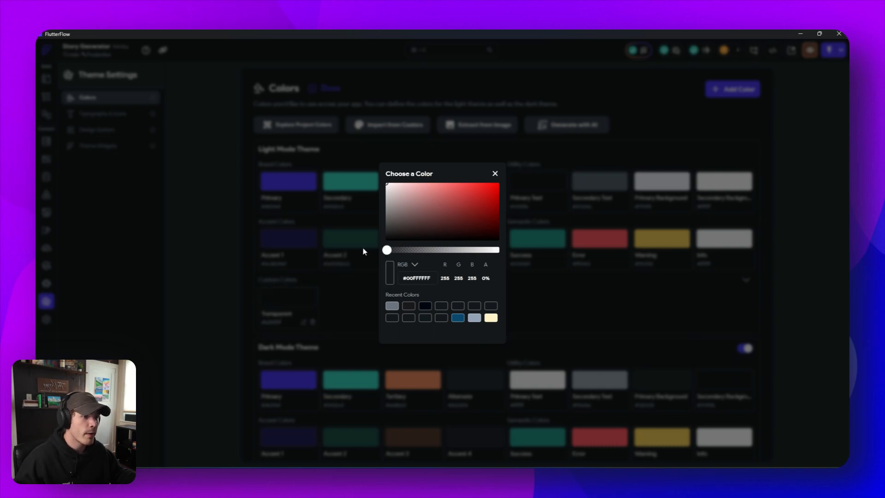
pyautogui.click(563, 306)
# - Set the dark mode Transparent color to black (#000000) with 0% opacity
pyautogui.scroll(-2, 560, 305)
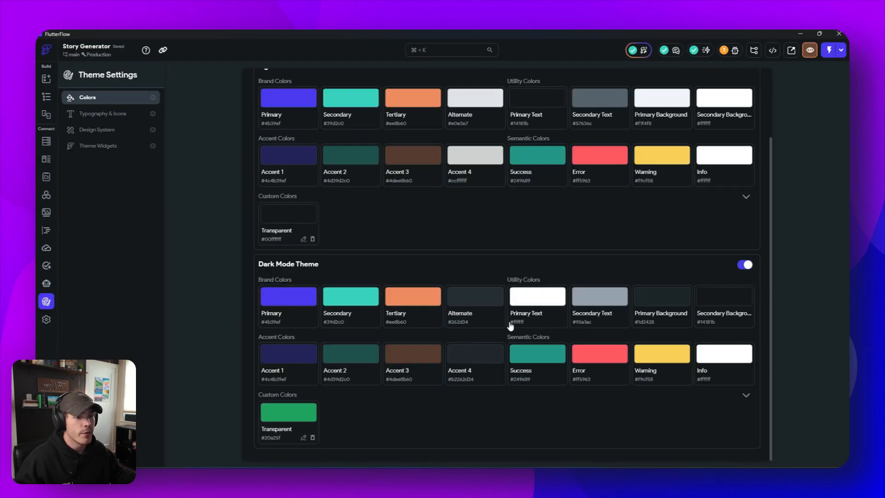
pyautogui.click(303, 437)
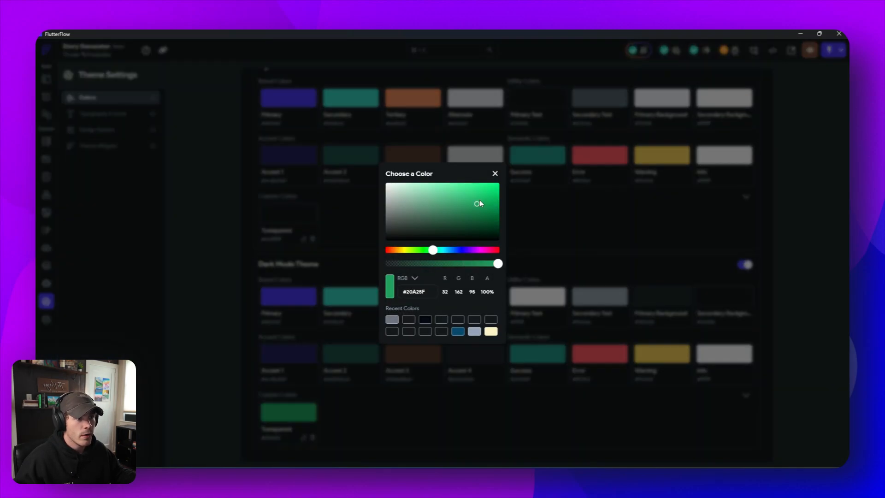
pyautogui.moveTo(450, 218); pyautogui.dragTo(363, 261)
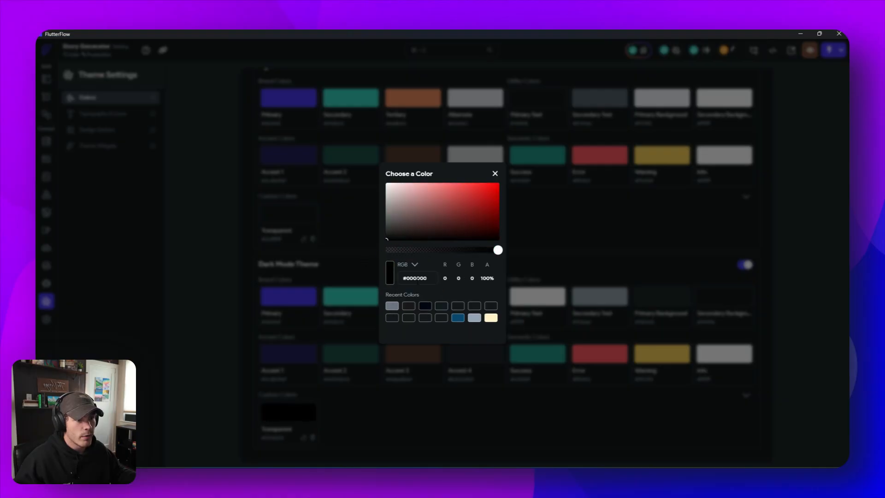
pyautogui.moveTo(496, 254); pyautogui.dragTo(376, 254)
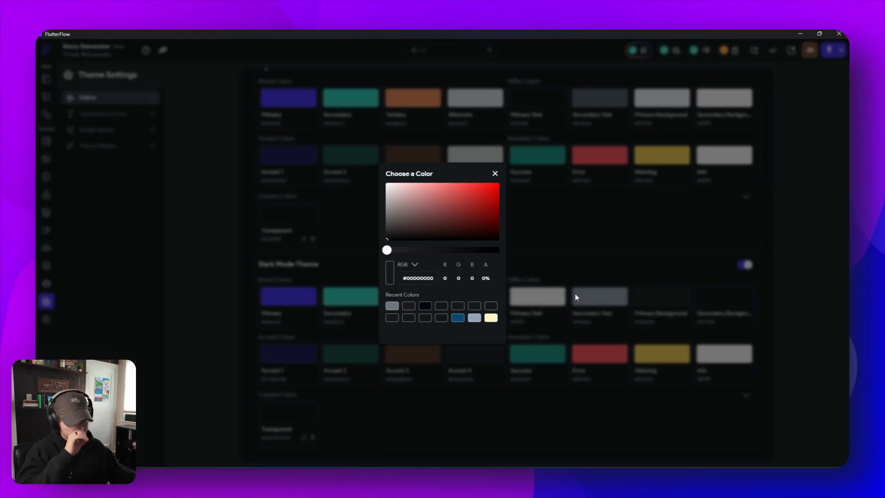
pyautogui.click(500, 422)
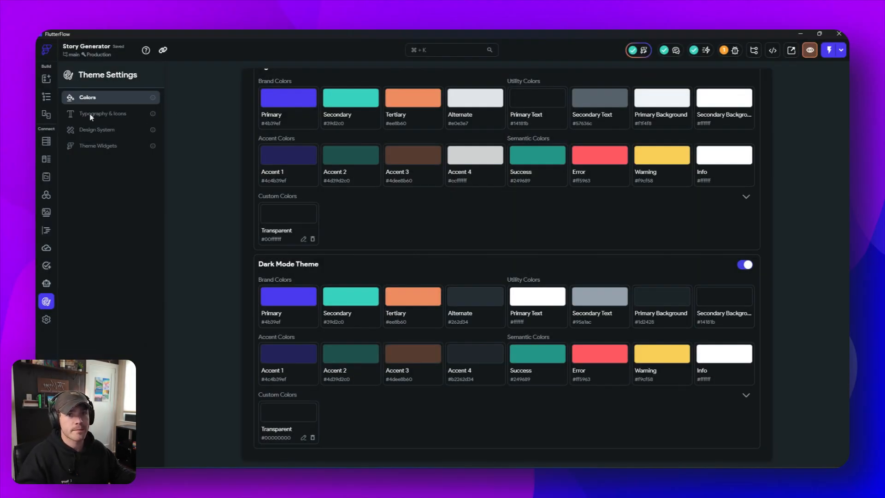
# - Look through the project's SignIn, Login1 and Homepage pages
pyautogui.click(46, 96)
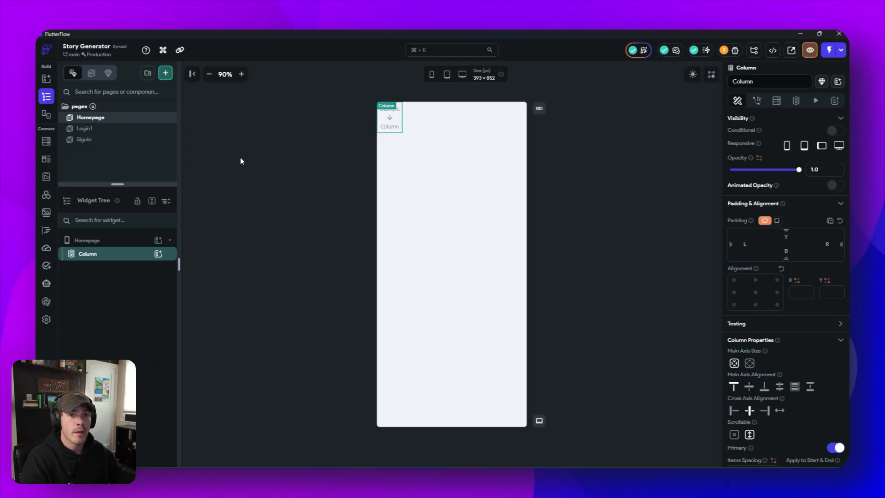
pyautogui.click(121, 140)
pyautogui.click(121, 129)
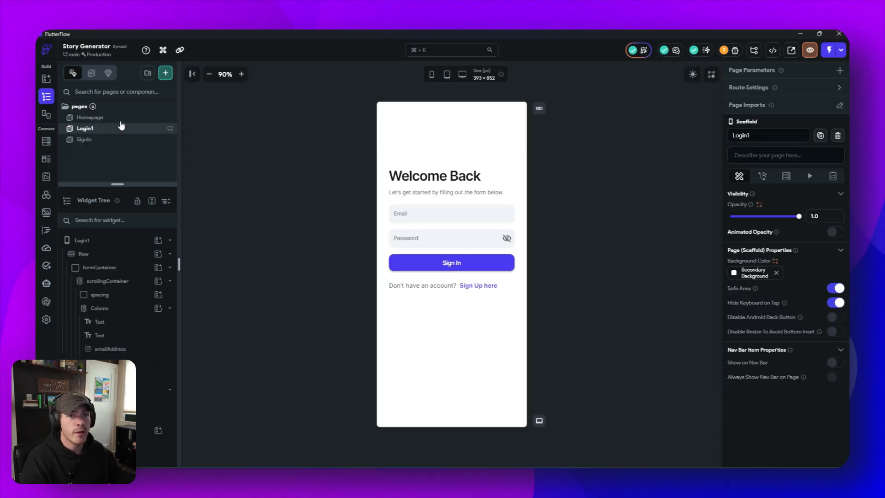
pyautogui.click(121, 119)
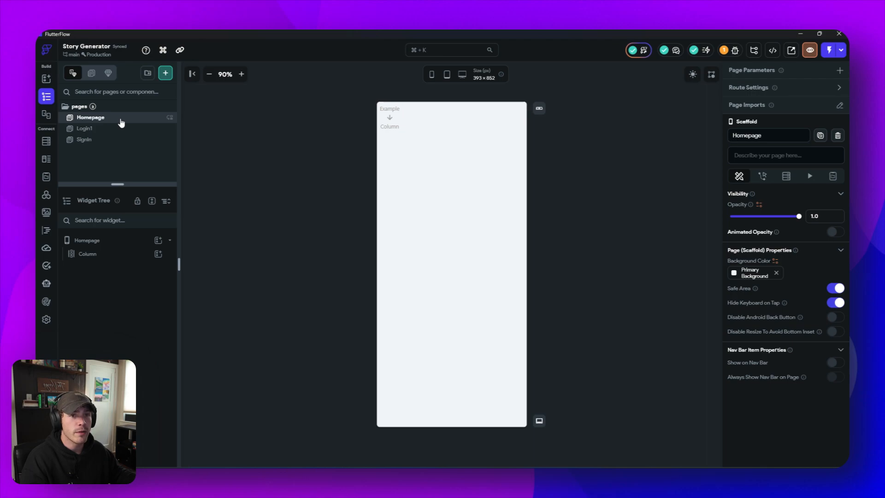
# - Start adding a new page and search the page templates for "Home"
pyautogui.click(166, 74)
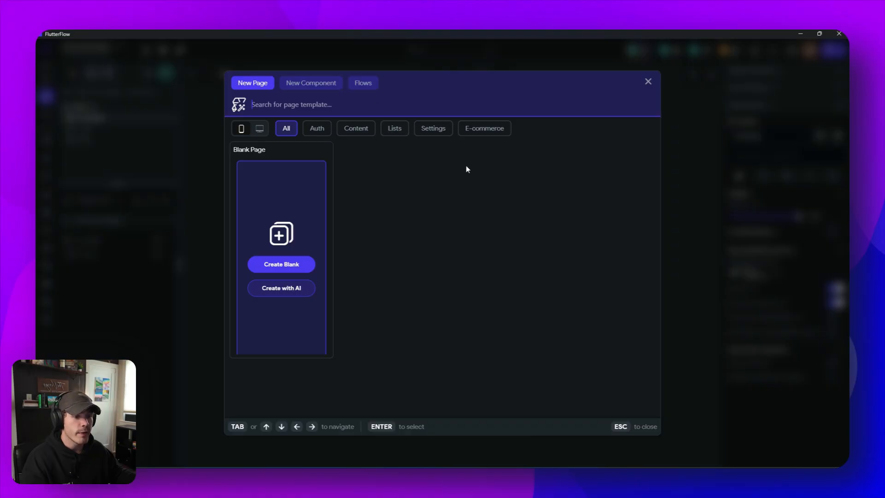
pyautogui.scroll(-8, 490, 181)
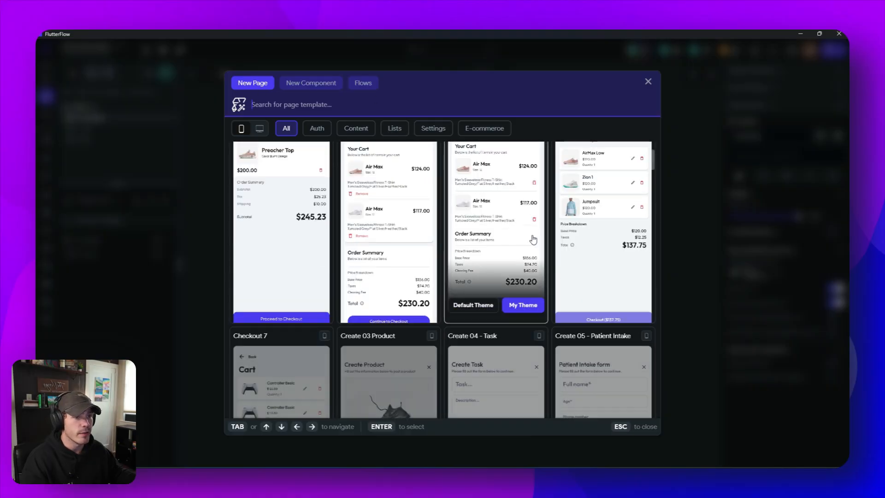
pyautogui.scroll(-5, 531, 238)
pyautogui.scroll(5, 530, 240)
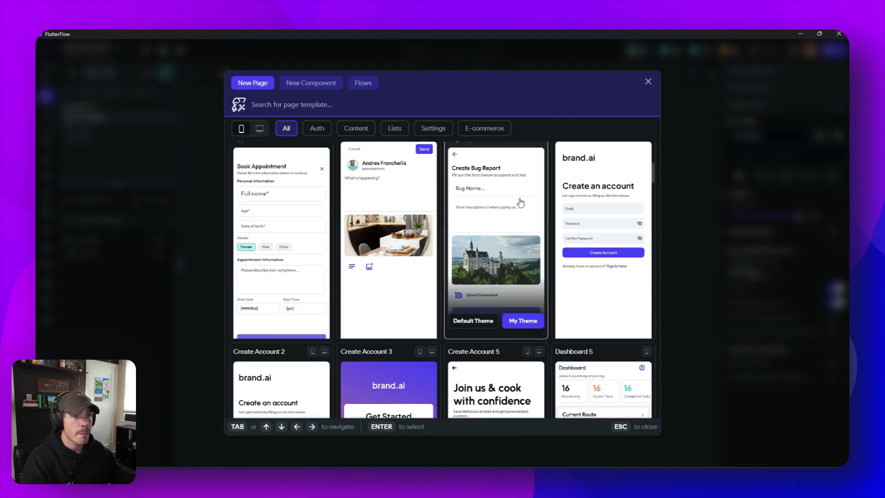
pyautogui.write('Hom')
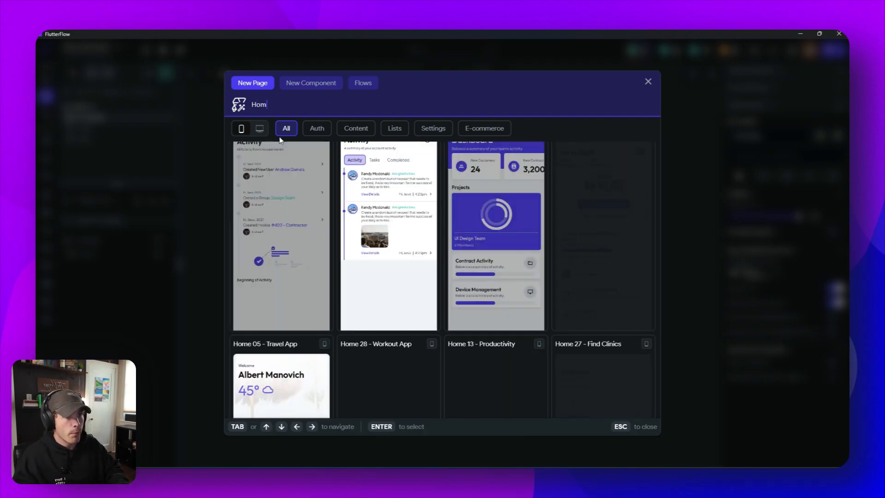
pyautogui.write('w')
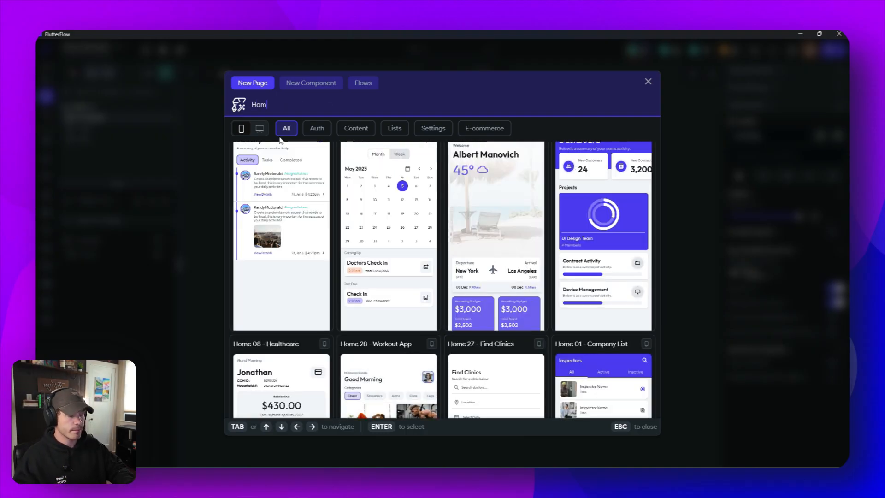
pyautogui.write('e')
# - Create a page named Home from the Home 18 - Travel template, using the project's own theme
pyautogui.scroll(3, 398, 230)
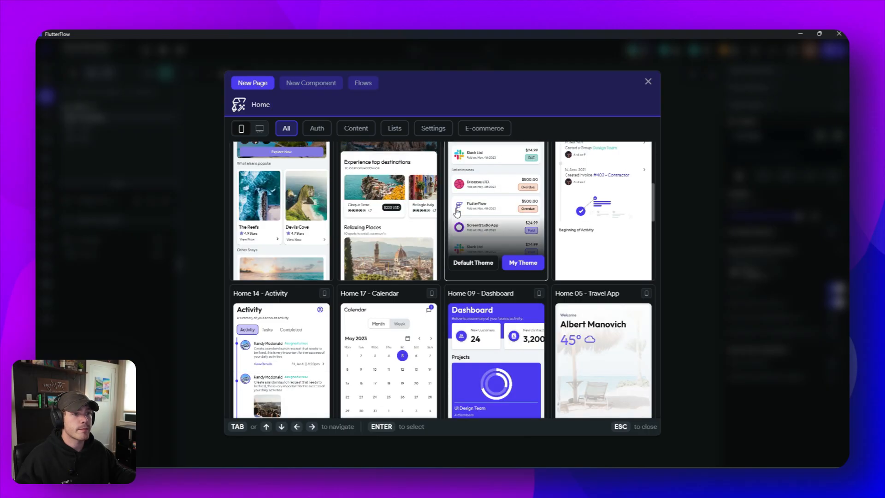
pyautogui.scroll(7, 457, 212)
pyautogui.scroll(-3, 456, 216)
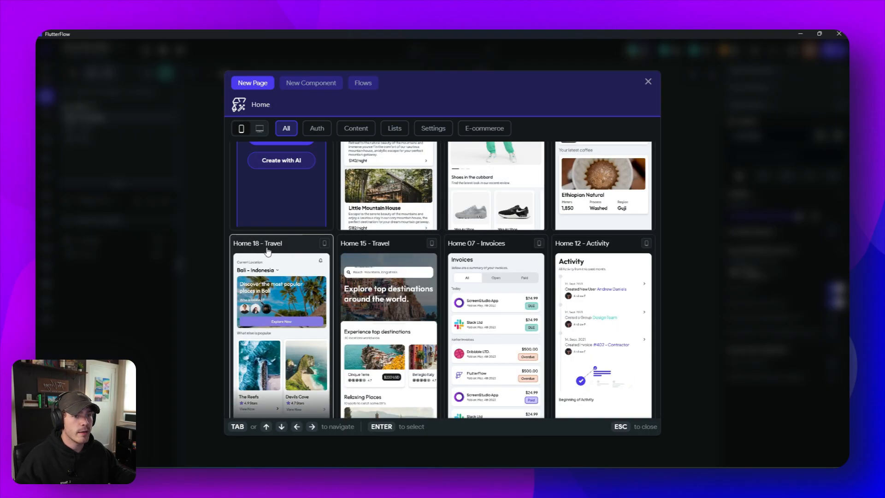
pyautogui.scroll(-1, 269, 253)
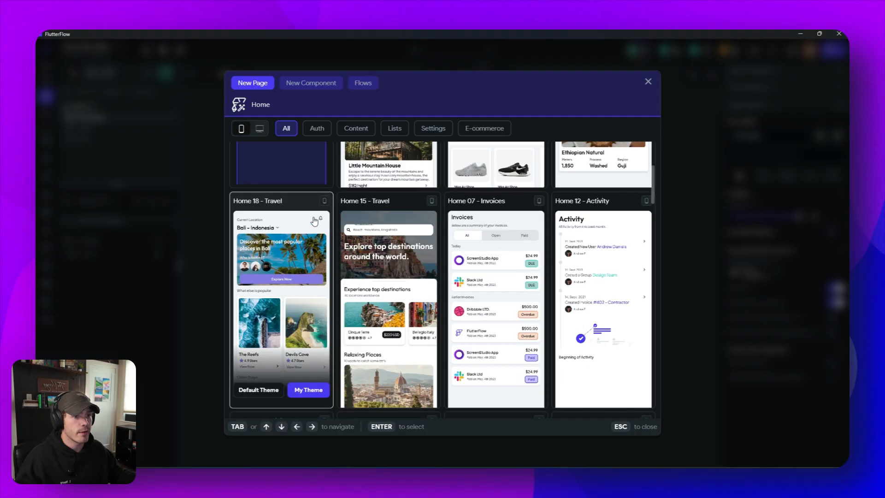
pyautogui.click(307, 390)
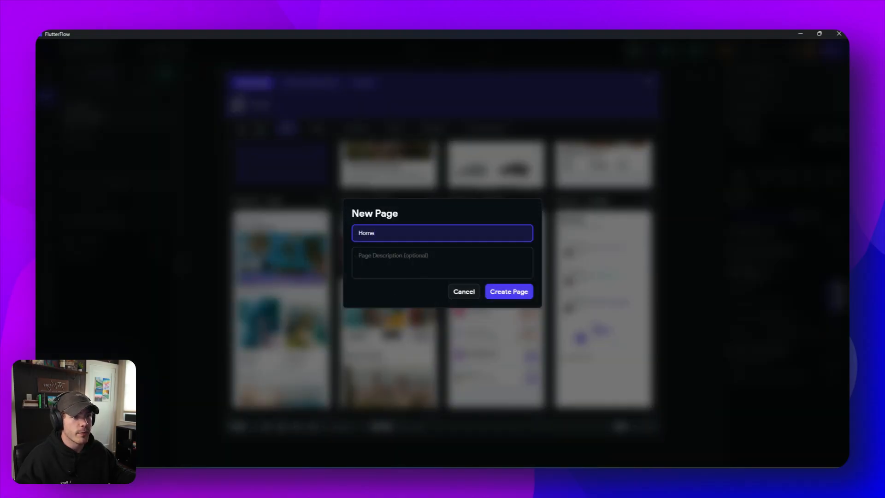
pyautogui.click(498, 292)
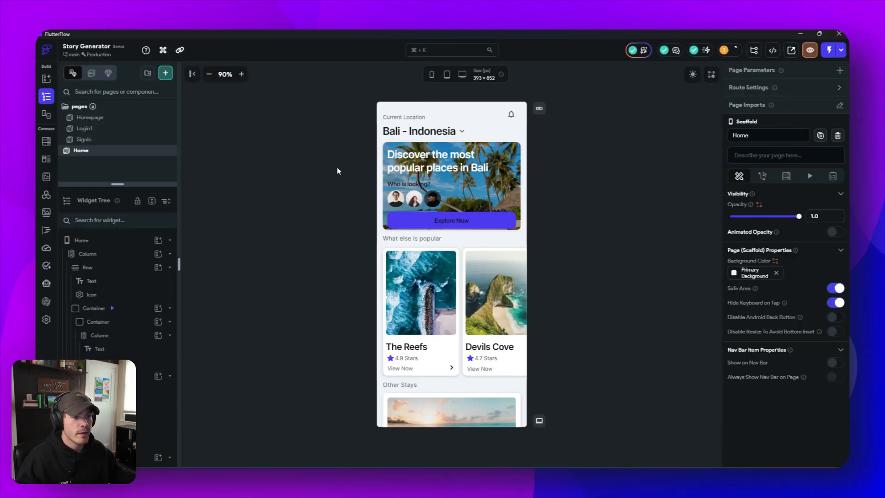
# - Delete the old Homepage page from the project and open the Home page
pyautogui.click(119, 118)
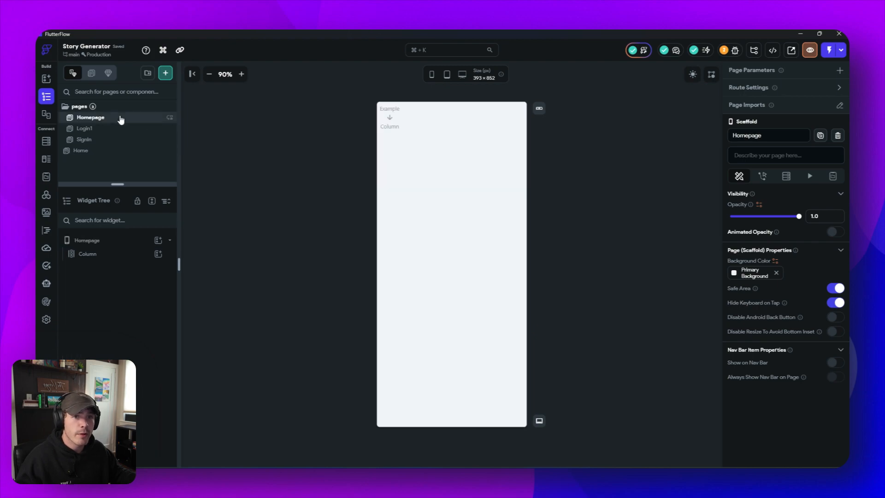
pyautogui.rightClick(120, 117)
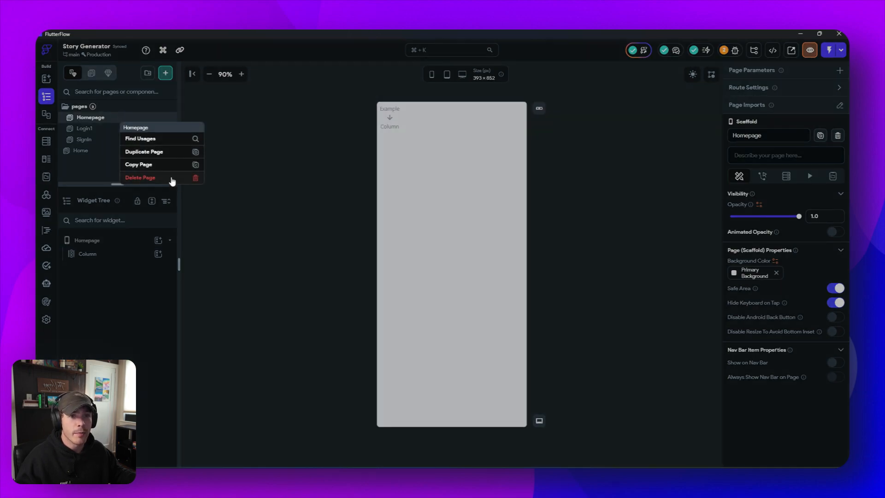
pyautogui.click(173, 179)
pyautogui.click(470, 264)
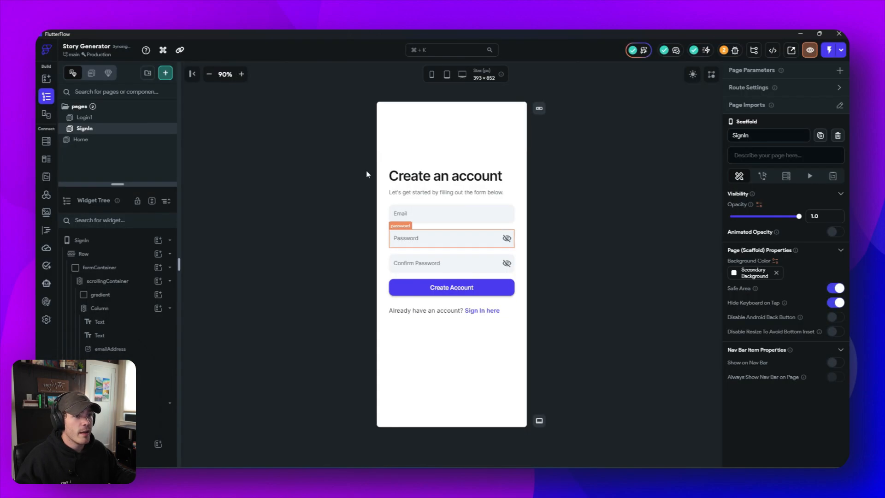
pyautogui.click(107, 140)
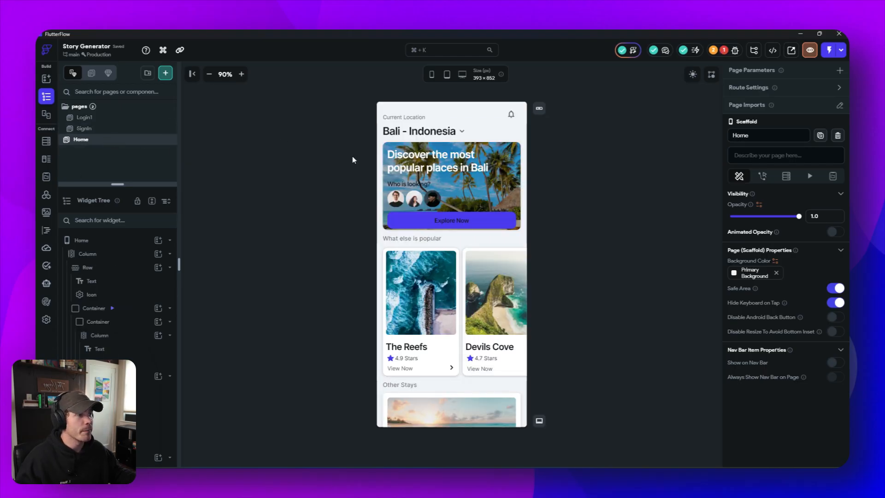
# - Open the Auth Page Setup error from the project issues and set the Logged In Page to Home
pyautogui.click(725, 50)
pyautogui.click(620, 110)
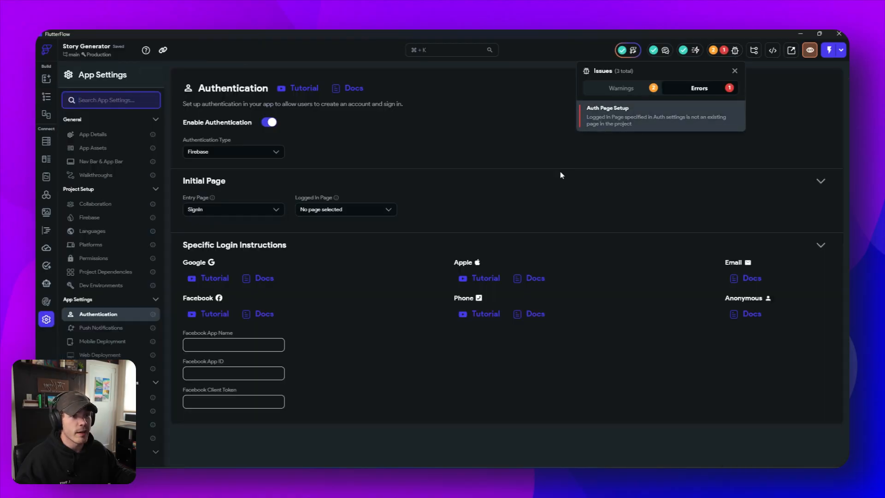
pyautogui.click(314, 214)
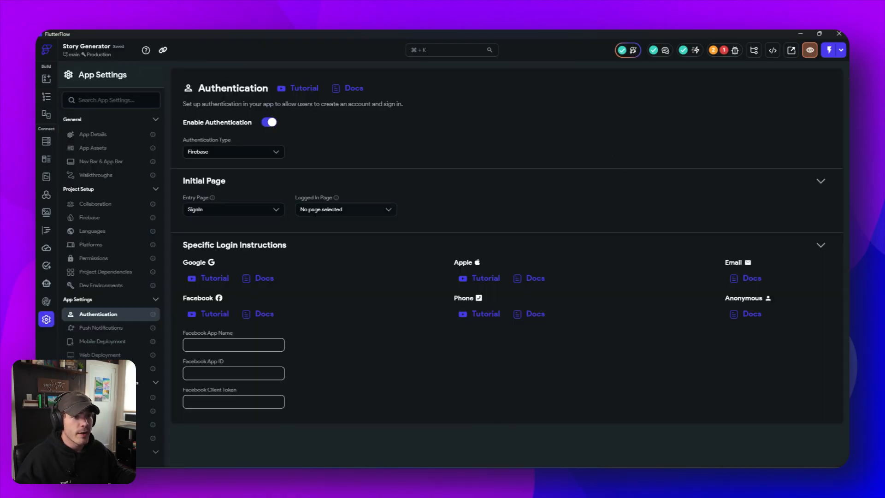
pyautogui.click(361, 210)
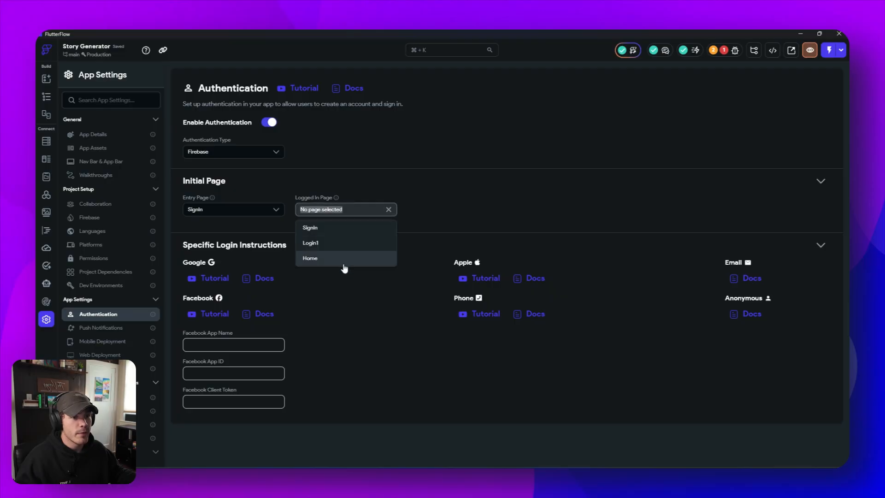
pyautogui.click(318, 258)
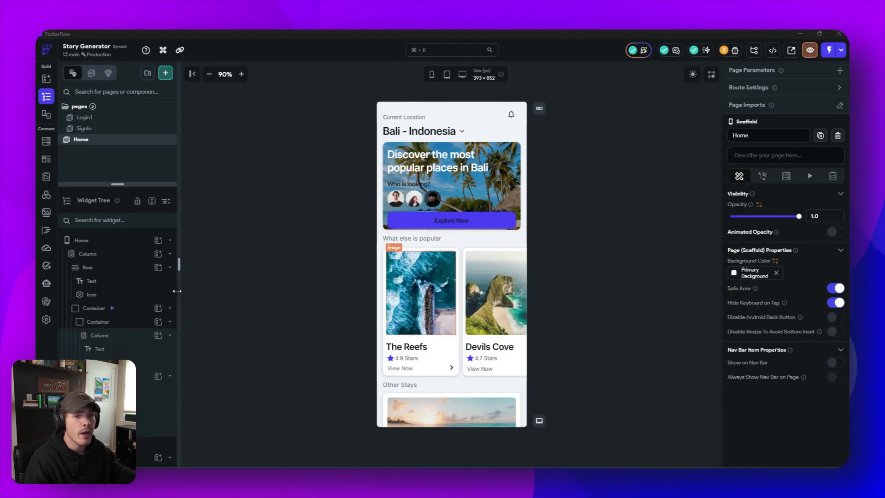
# - Select The Reefs card's container under "What else is popular" and collapse the card containers of that list in the widget tree
pyautogui.click(130, 256)
pyautogui.click(131, 268)
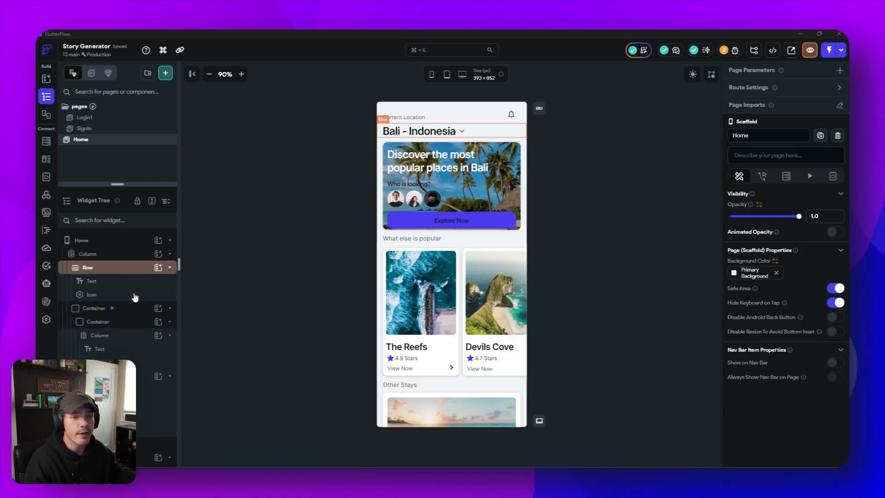
pyautogui.scroll(-5, 135, 297)
pyautogui.scroll(-1, 134, 290)
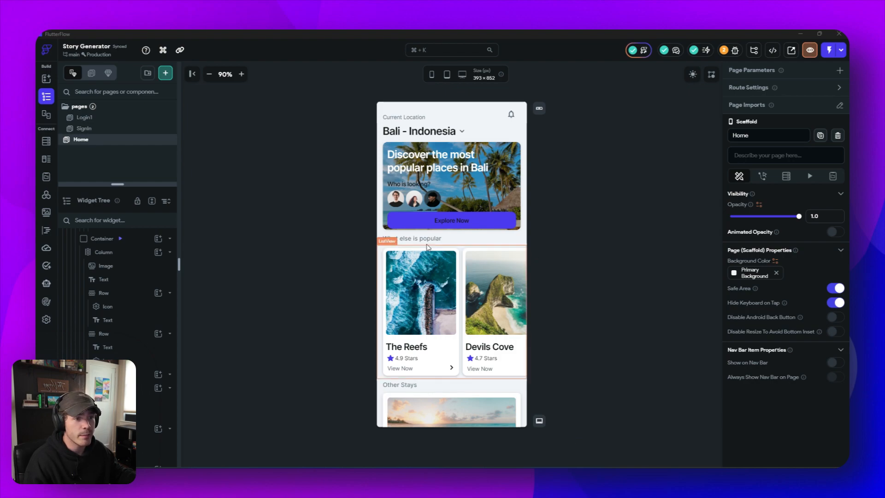
pyautogui.click(387, 251)
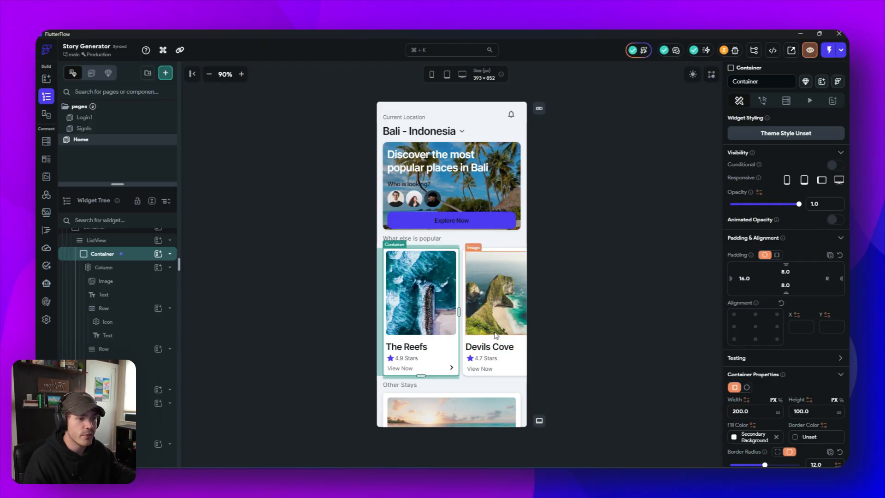
pyautogui.click(170, 392)
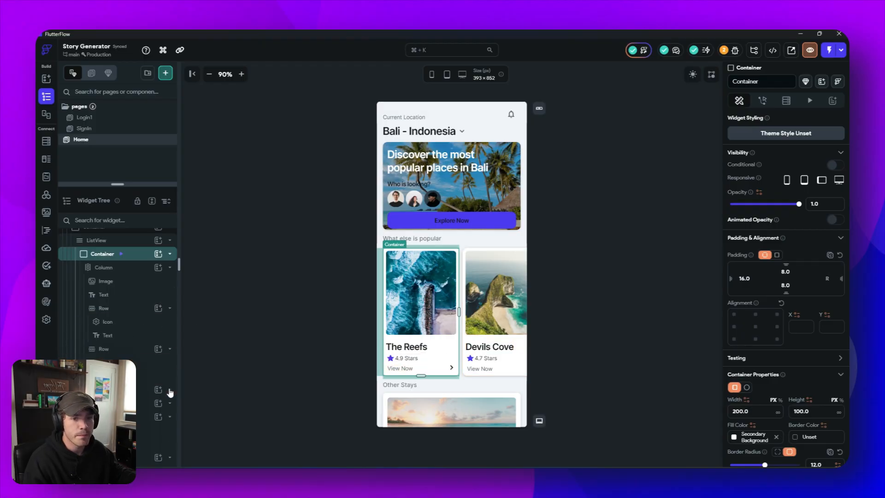
pyautogui.click(170, 257)
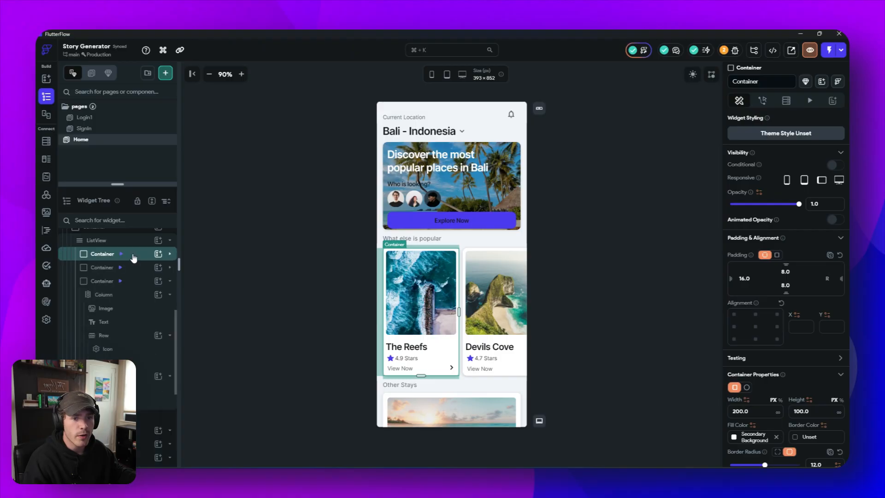
# - Delete the Devils Cove and Juniper Beach card containers from the "What else is popular" list
pyautogui.click(131, 268)
pyautogui.rightClick(136, 268)
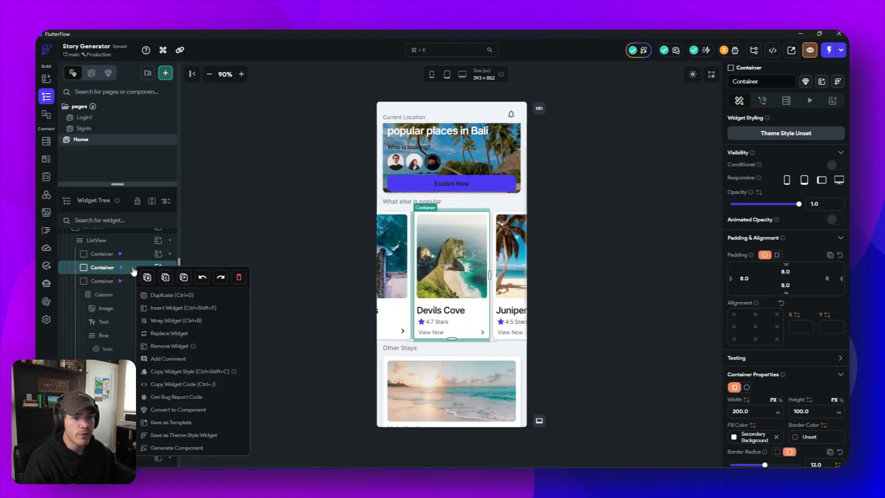
pyautogui.click(238, 278)
pyautogui.click(113, 282)
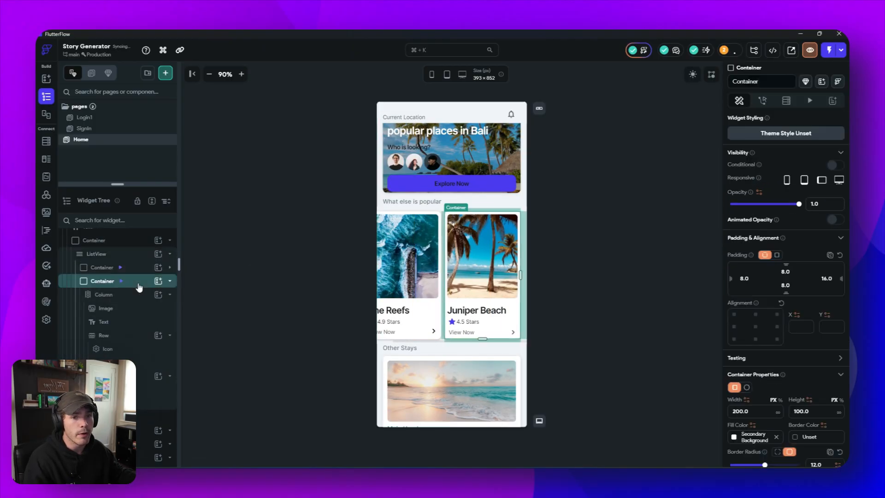
pyautogui.rightClick(138, 286)
pyautogui.click(245, 277)
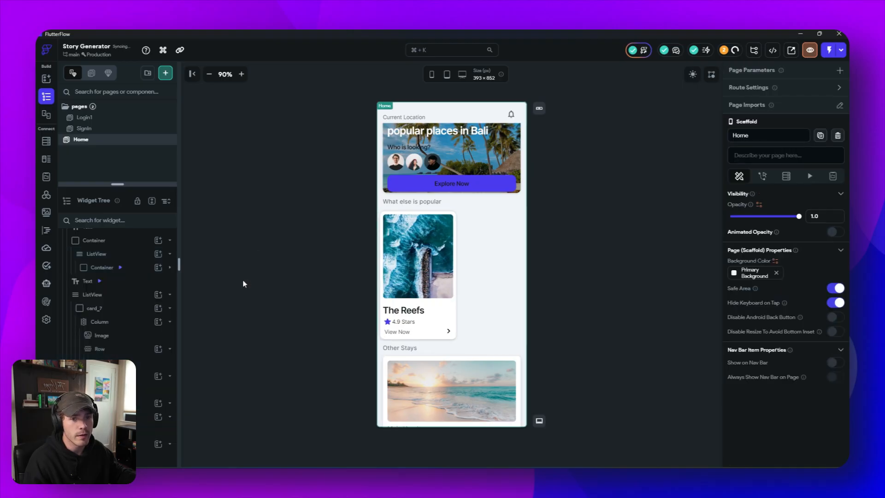
# - Collapse the cards of the "Other Stays" list in the widget tree and delete its second card_7 container
pyautogui.click(171, 295)
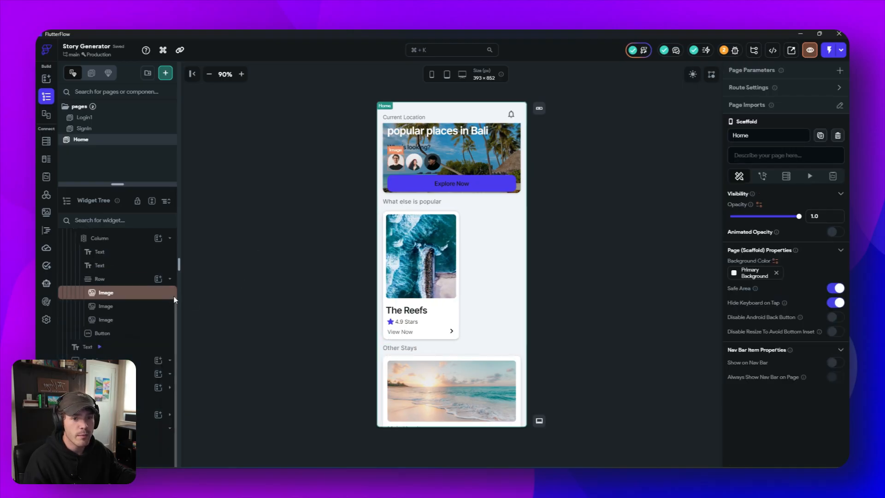
pyautogui.click(416, 361)
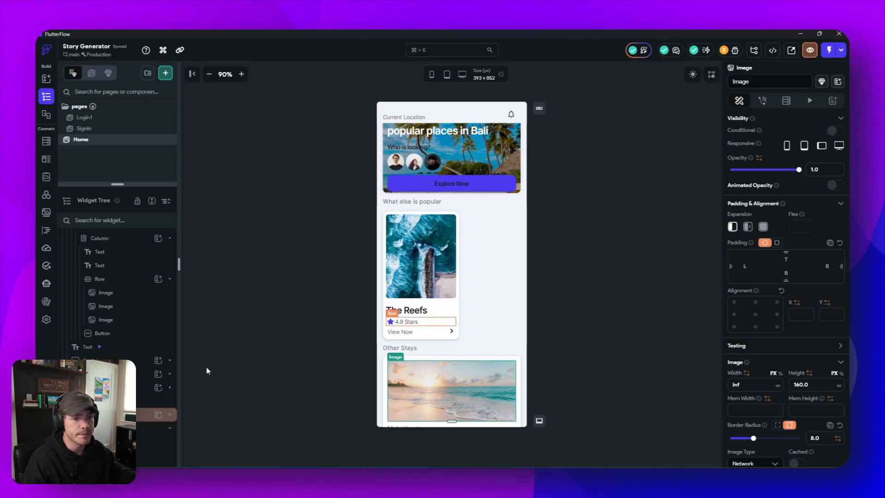
pyautogui.scroll(-2, 158, 405)
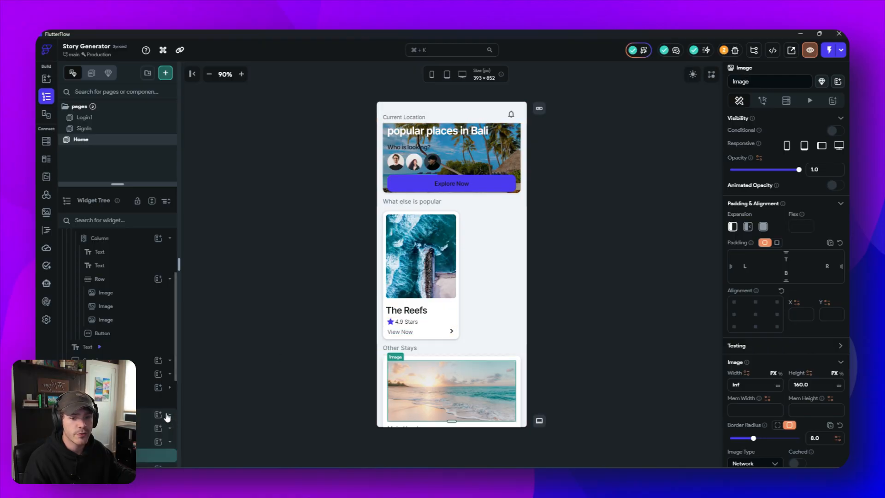
pyautogui.click(171, 388)
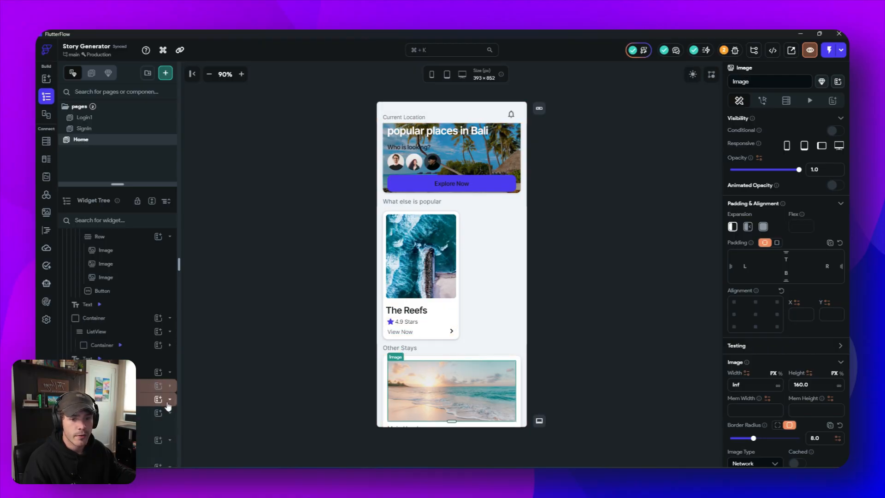
pyautogui.click(171, 401)
pyautogui.click(133, 414)
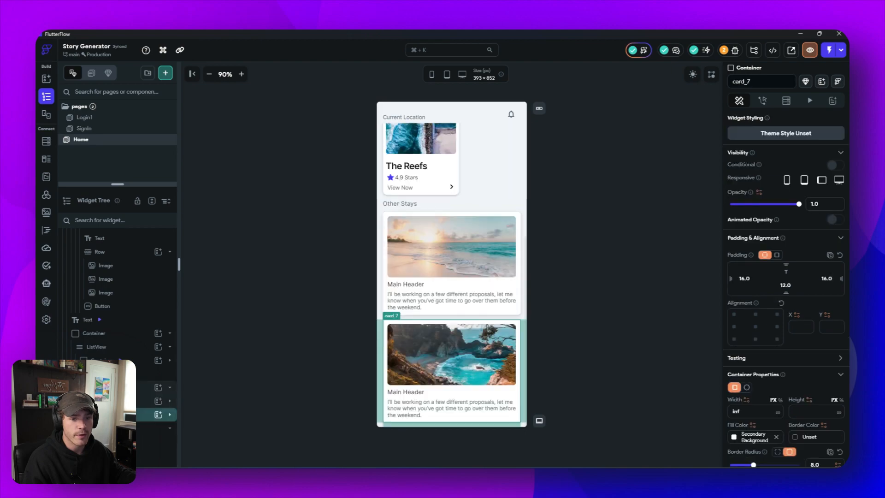
pyautogui.rightClick(133, 414)
pyautogui.click(237, 280)
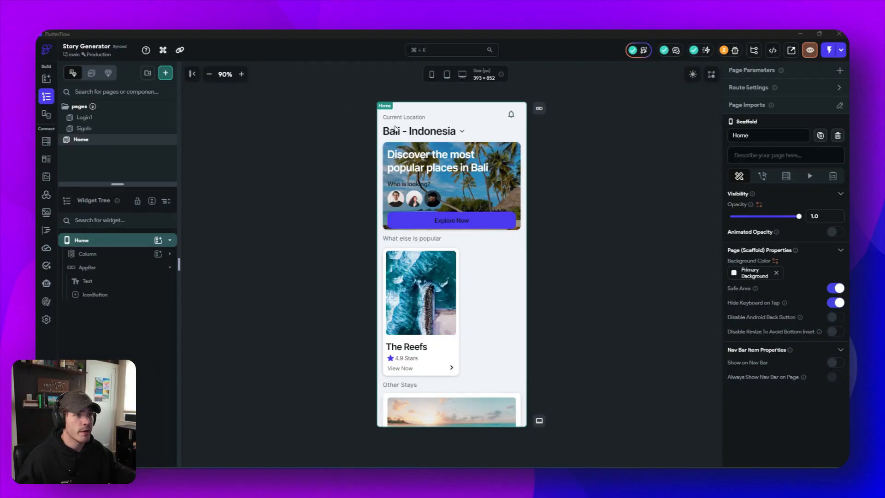
# - Select the bell IconButton in the Home page's AppBar and set its button size to 48
pyautogui.click(492, 119)
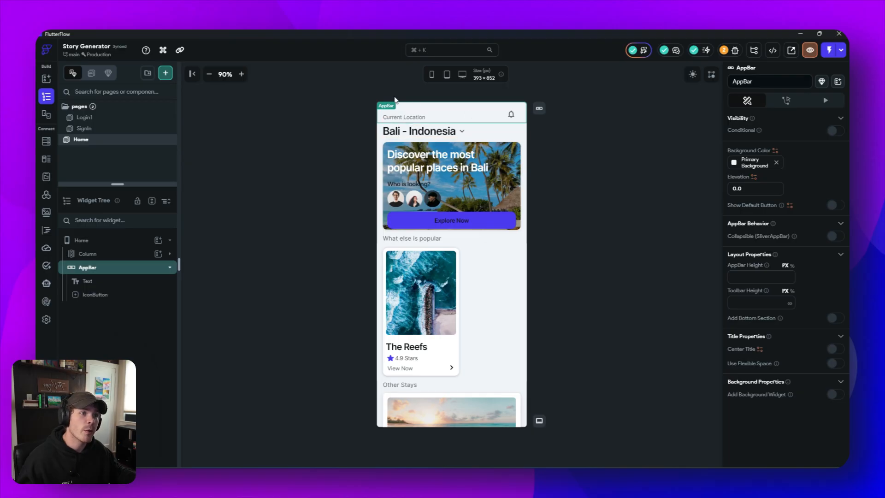
pyautogui.click(512, 117)
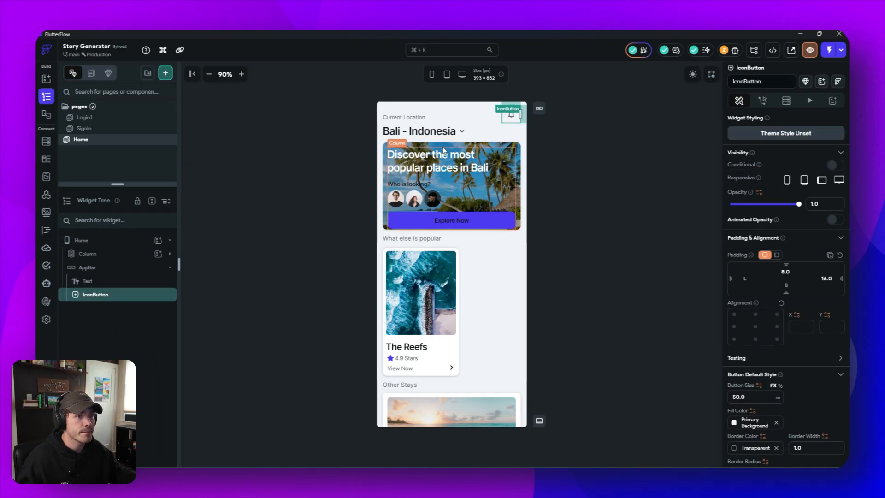
pyautogui.scroll(-1, 768, 254)
pyautogui.scroll(-4, 768, 256)
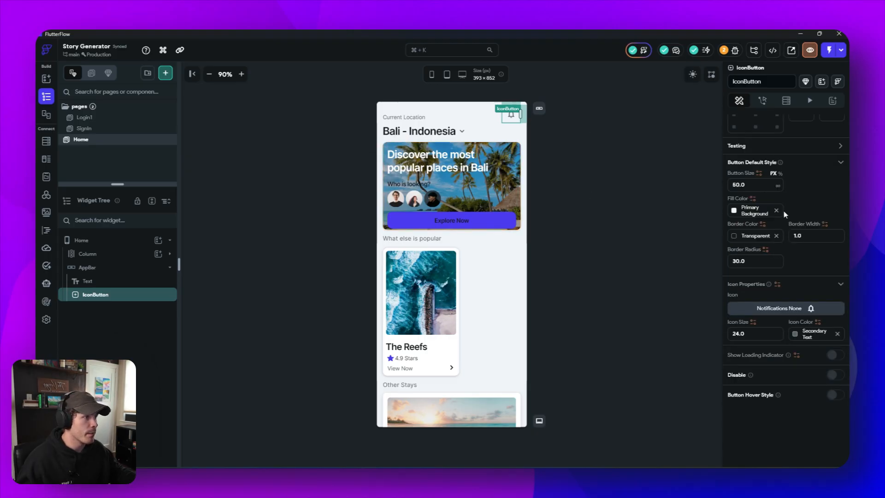
pyautogui.click(750, 184)
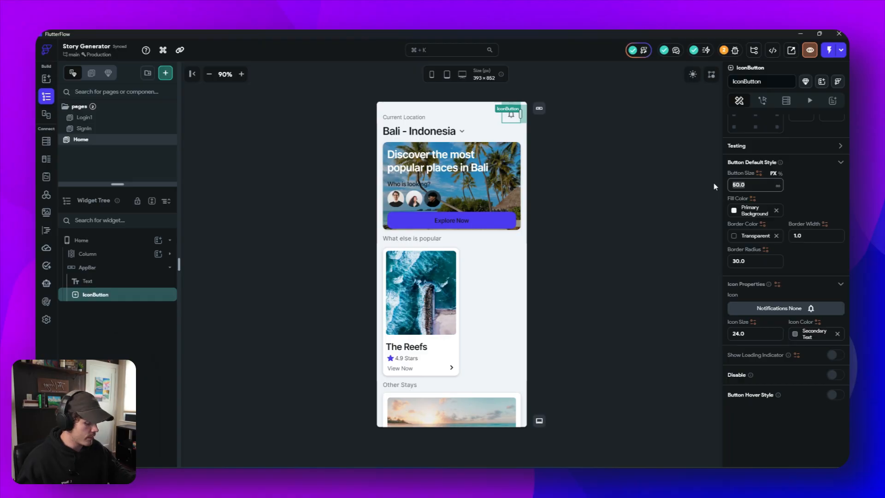
pyautogui.write('48')
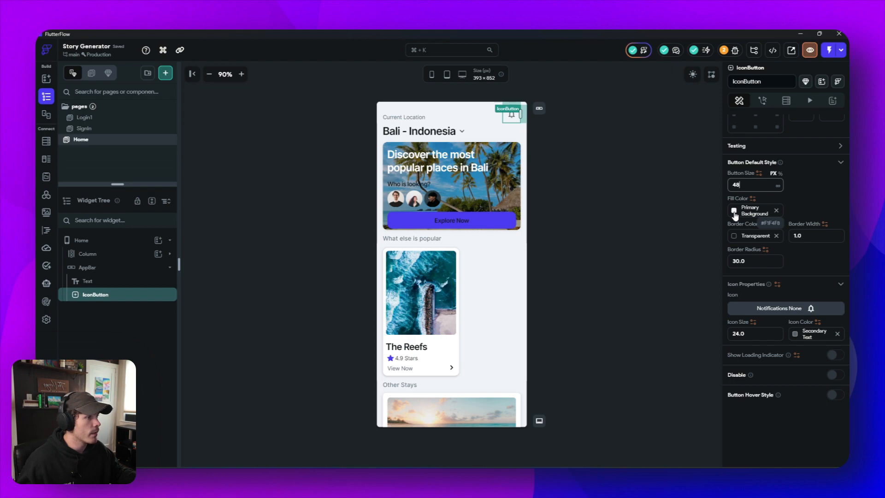
# - Set the AppBar icon button's fill color to Secondary Background and its border radius to 12
pyautogui.click(735, 213)
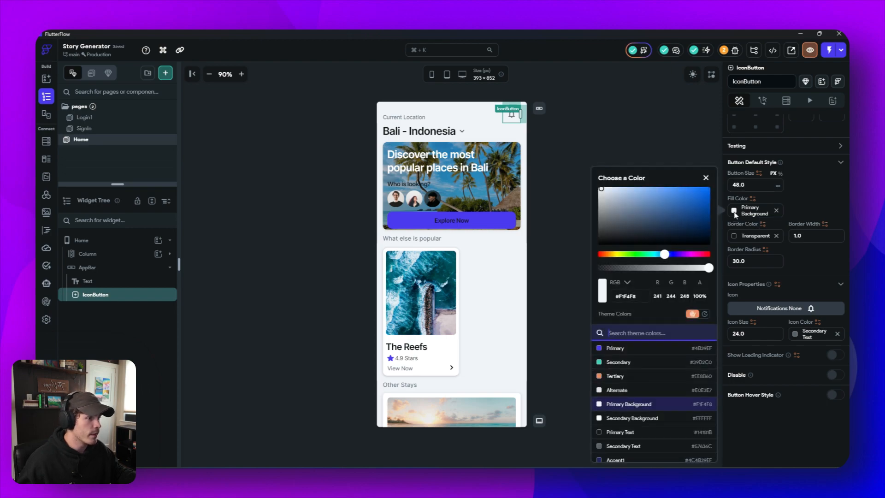
pyautogui.click(641, 418)
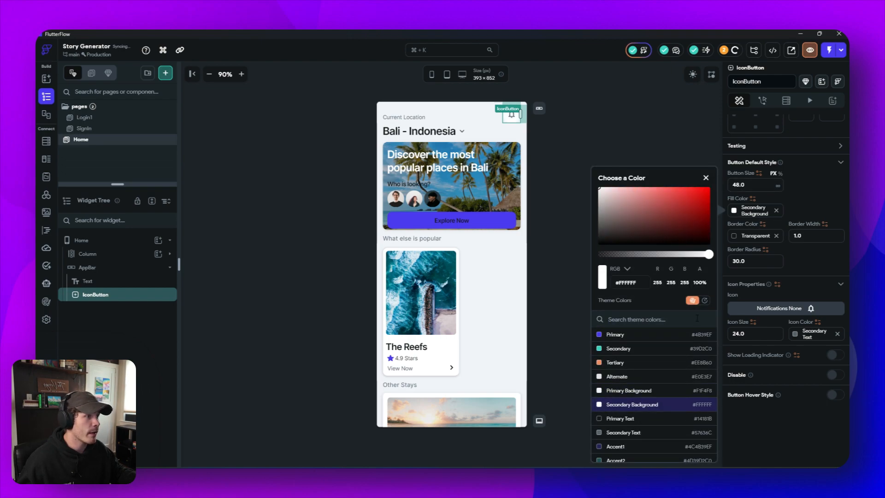
pyautogui.click(812, 269)
pyautogui.moveTo(745, 261); pyautogui.dragTo(714, 261)
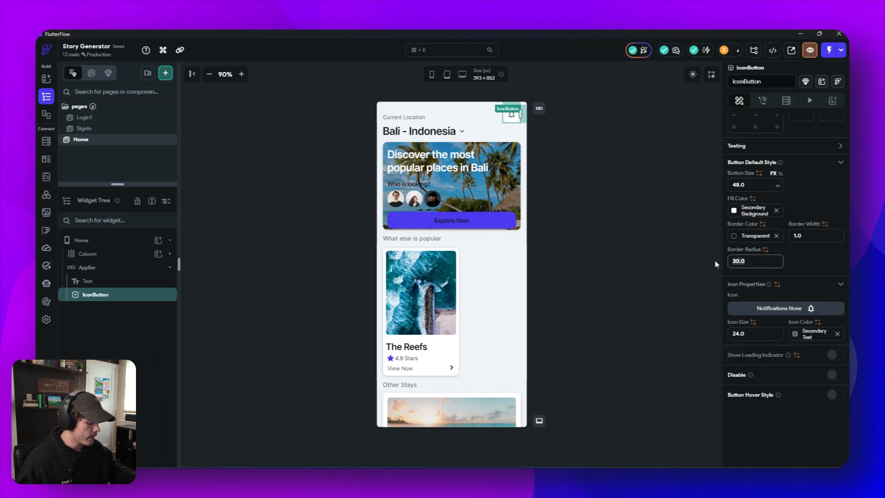
# - Change the AppBar button's icon to the Material Person icon and set the icon color to Primary Text
pyautogui.click(784, 309)
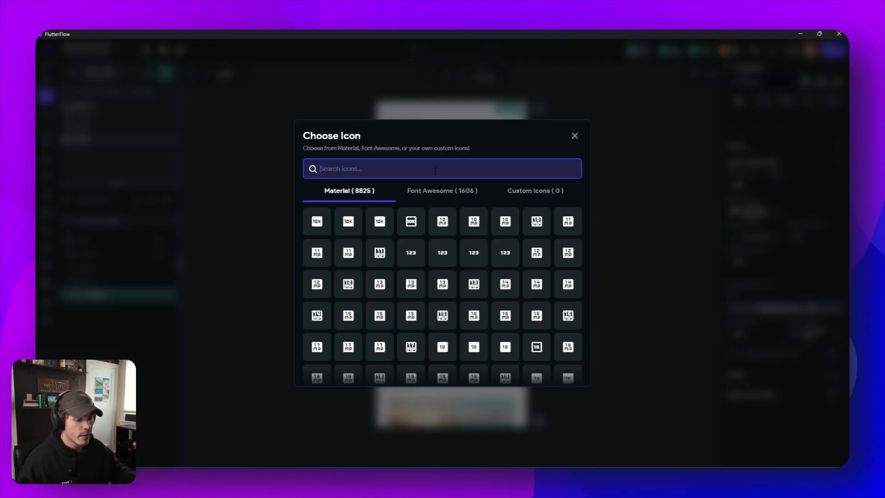
pyautogui.write('profil')
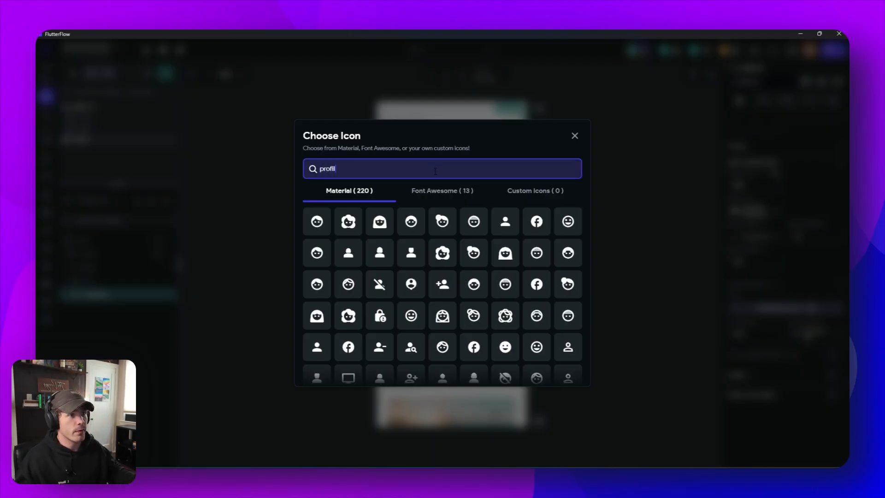
pyautogui.click(349, 255)
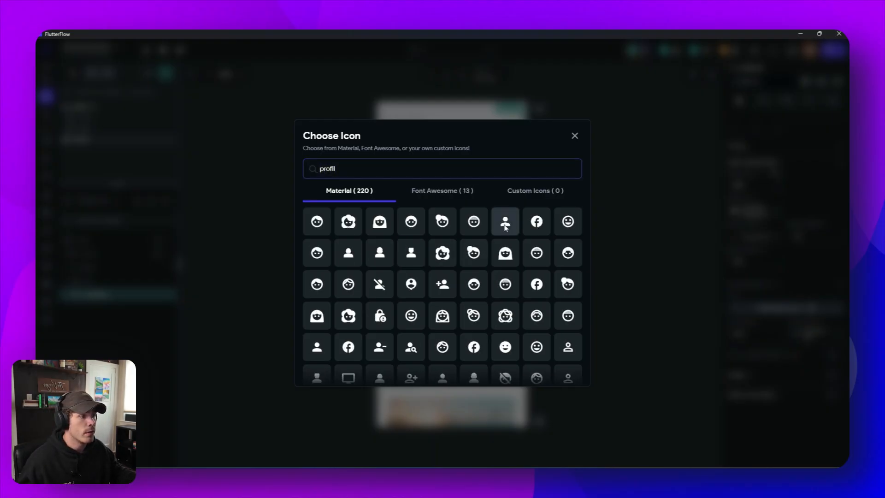
pyautogui.click(793, 333)
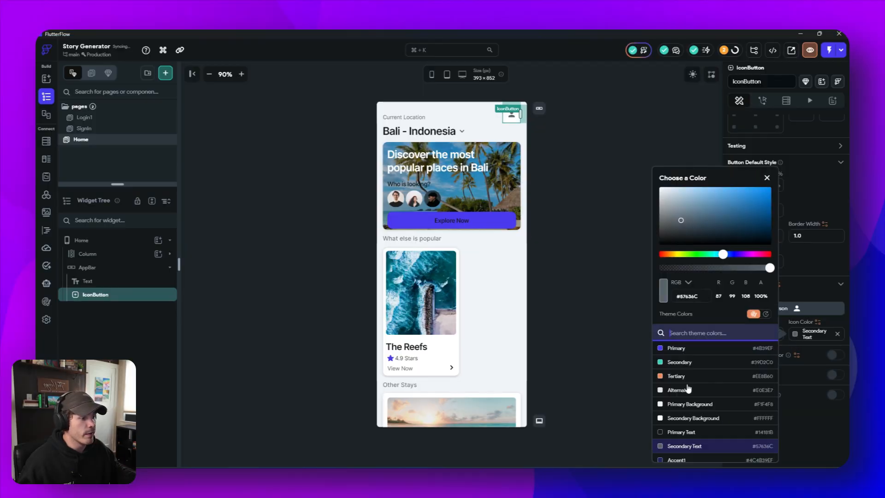
pyautogui.click(682, 433)
pyautogui.click(600, 367)
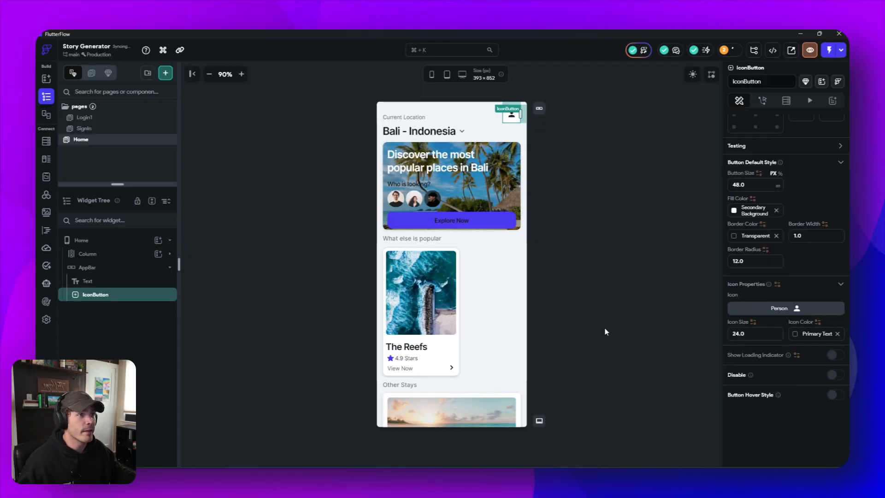
pyautogui.click(607, 331)
# - Wrap the "Current Location" text in the AppBar in a Row widget
pyautogui.click(104, 281)
pyautogui.rightClick(105, 283)
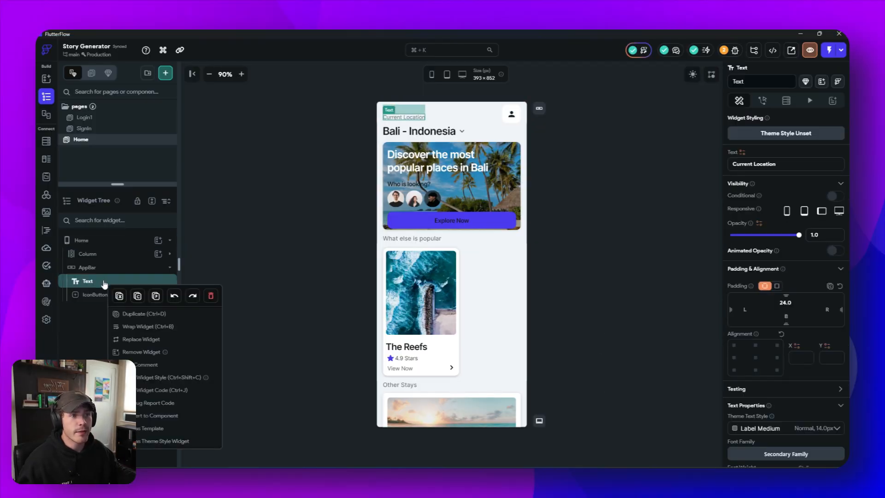
pyautogui.click(132, 330)
pyautogui.click(509, 194)
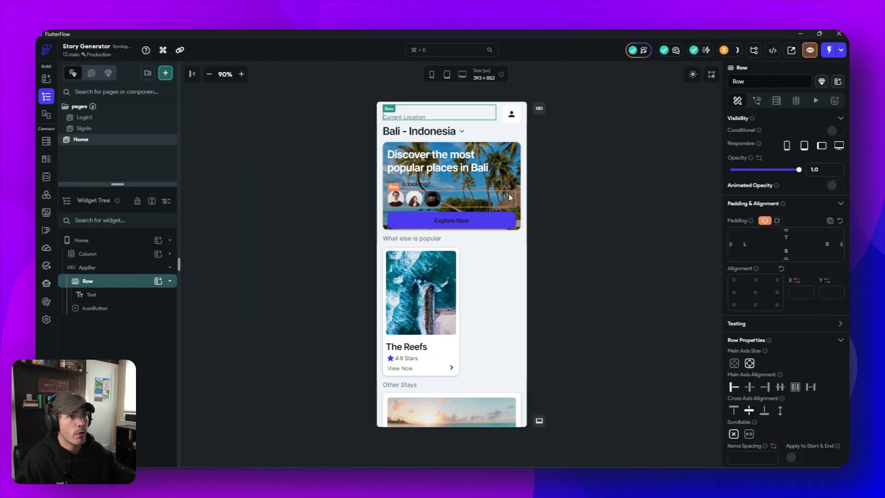
pyautogui.click(112, 295)
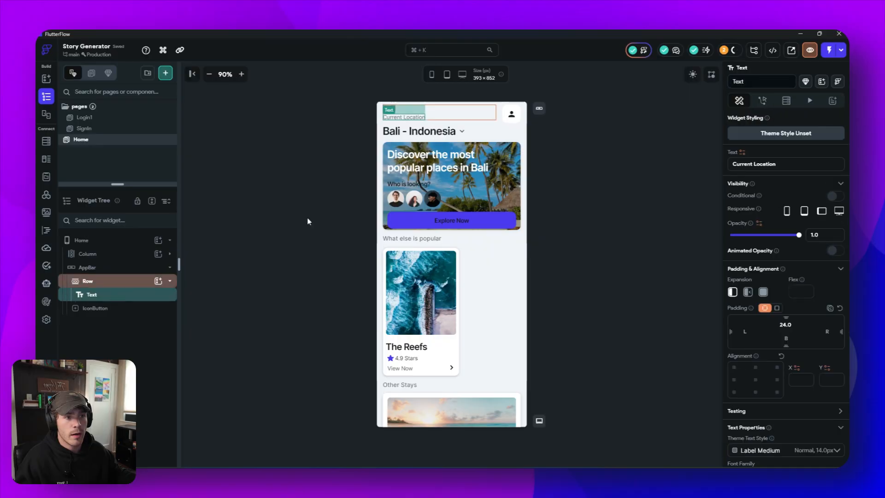
# - Add an Image widget to the AppBar's Row after the "Current Location" text
pyautogui.click(158, 281)
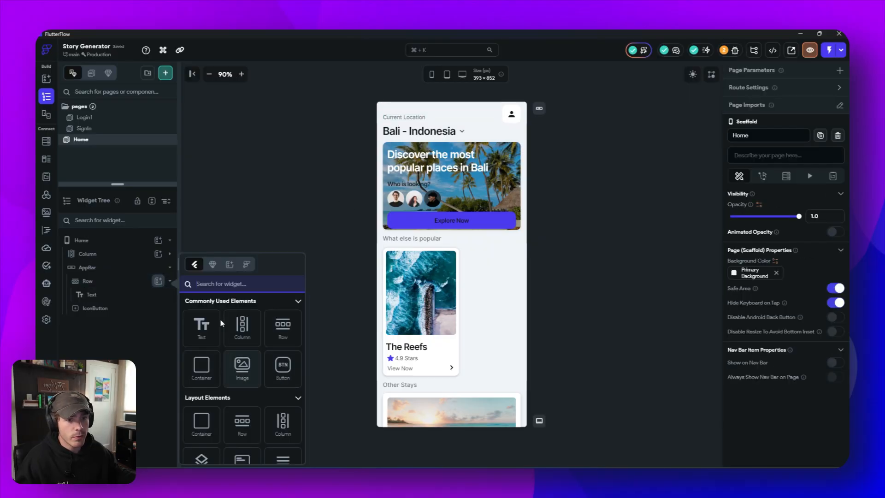
pyautogui.write('image')
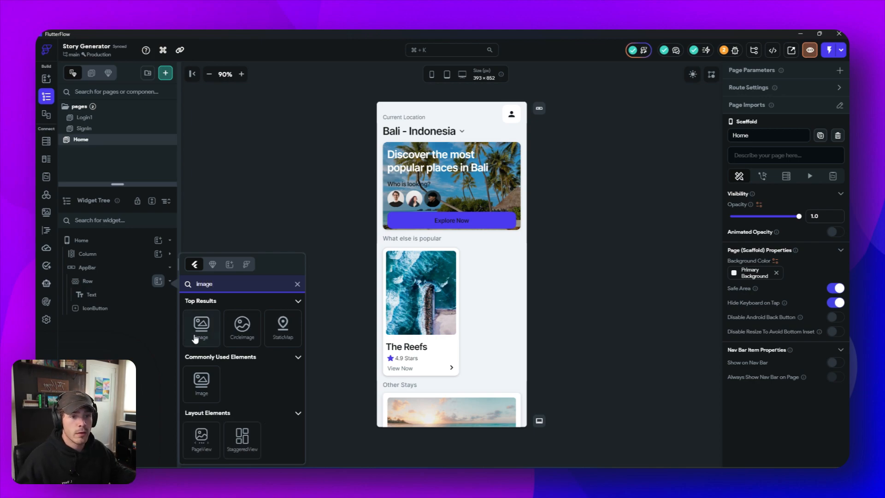
pyautogui.click(199, 332)
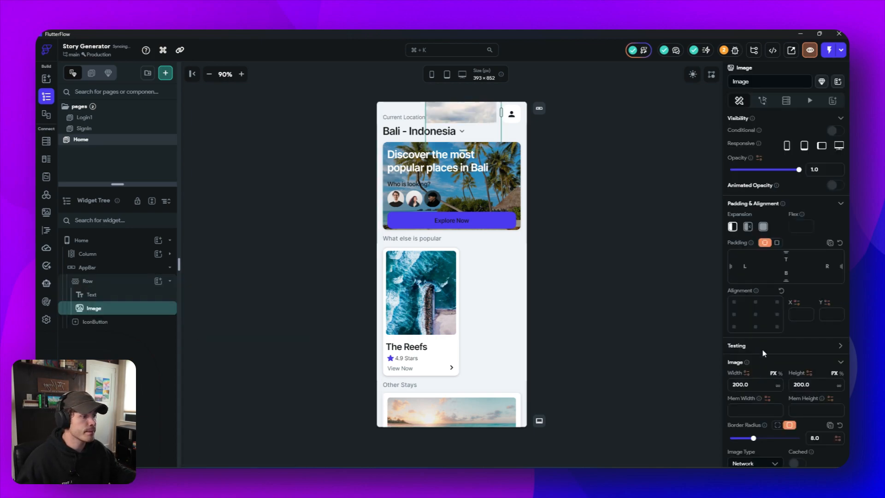
# - Set the AppBar image's width and height to 48 and its border radius to 12
pyautogui.scroll(-1, 761, 370)
pyautogui.click(735, 342)
pyautogui.write('48')
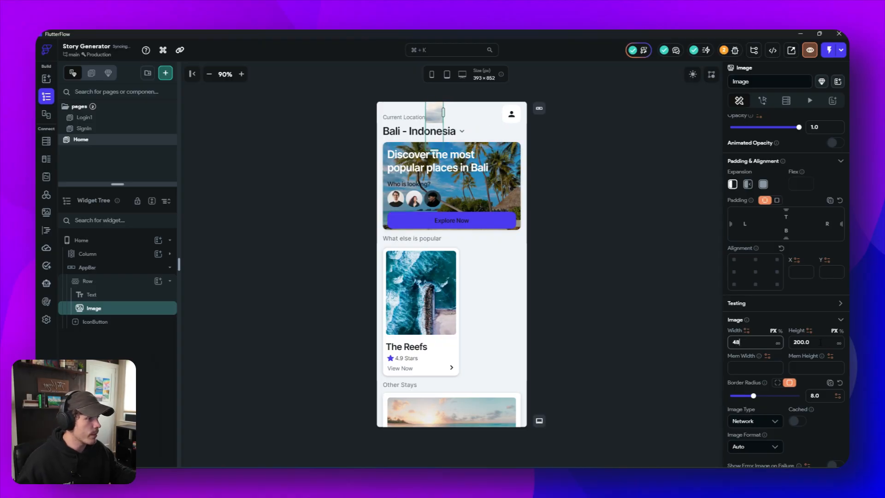
pyautogui.press('Tab')
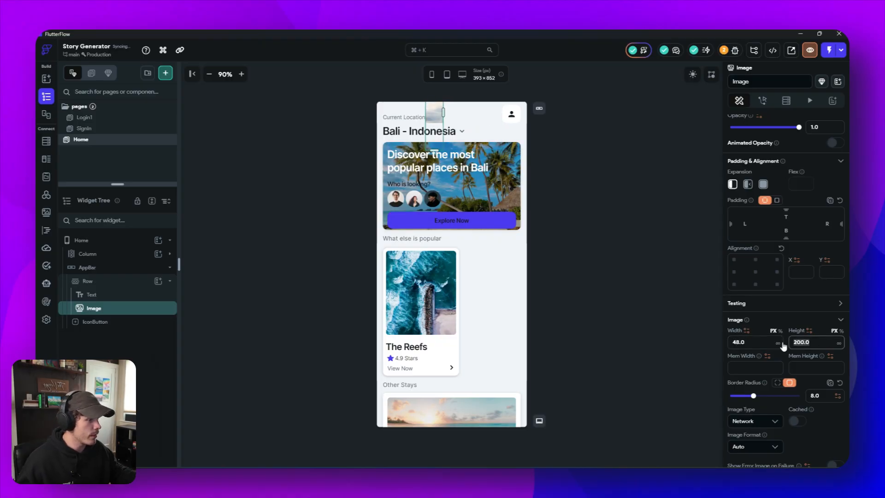
pyautogui.write('48')
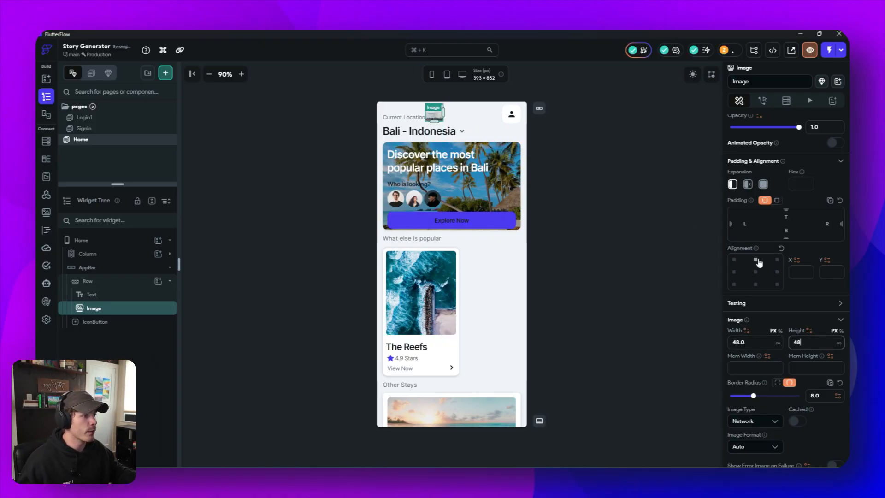
pyautogui.scroll(-1, 759, 263)
pyautogui.moveTo(821, 353); pyautogui.dragTo(793, 356)
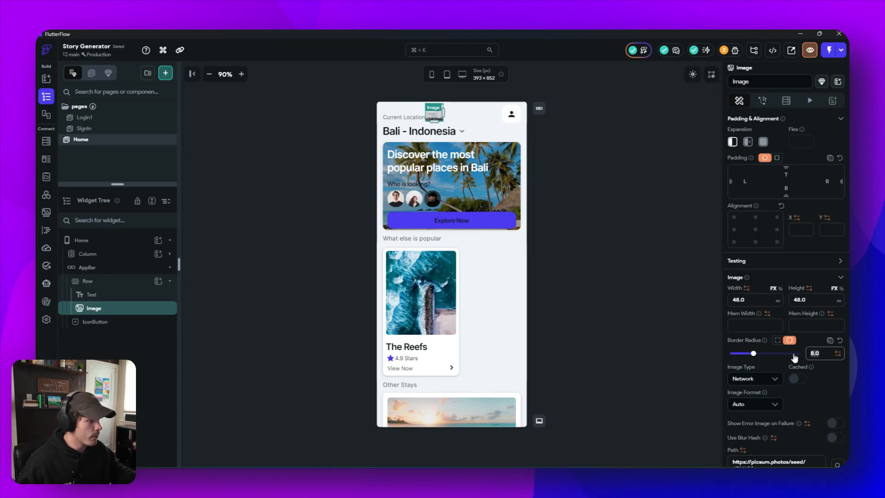
pyautogui.write('12')
# - Change the AppBar image's type to Asset and choose Storytopia.svg as its asset image
pyautogui.scroll(-2, 769, 357)
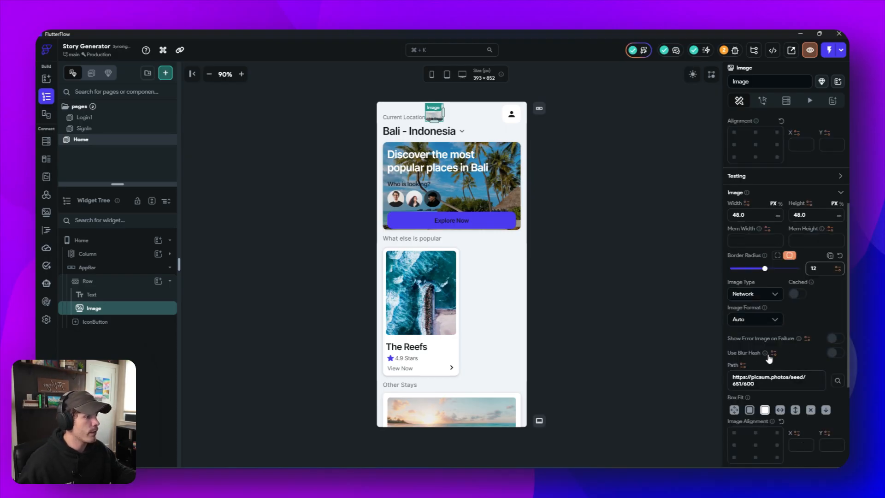
pyautogui.click(758, 294)
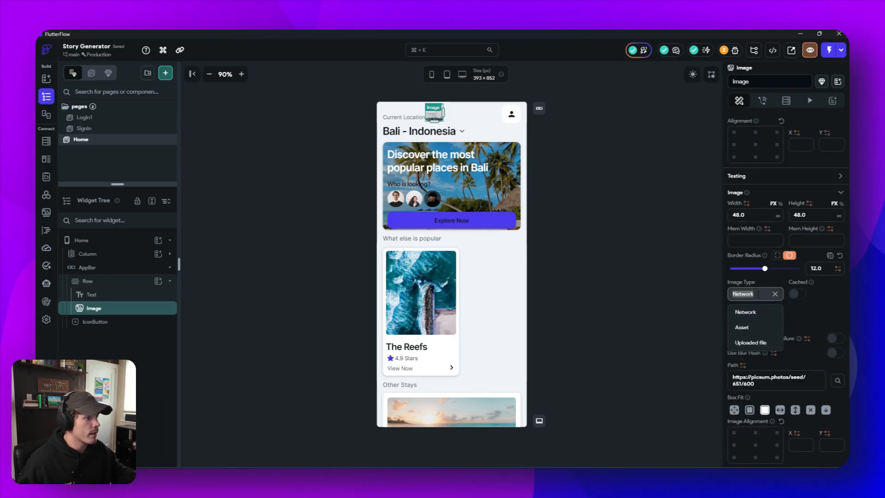
pyautogui.click(758, 328)
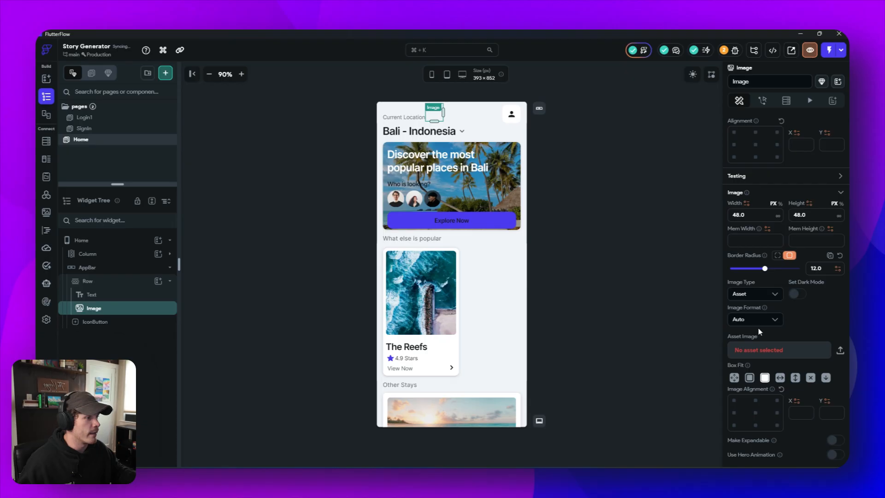
pyautogui.click(760, 353)
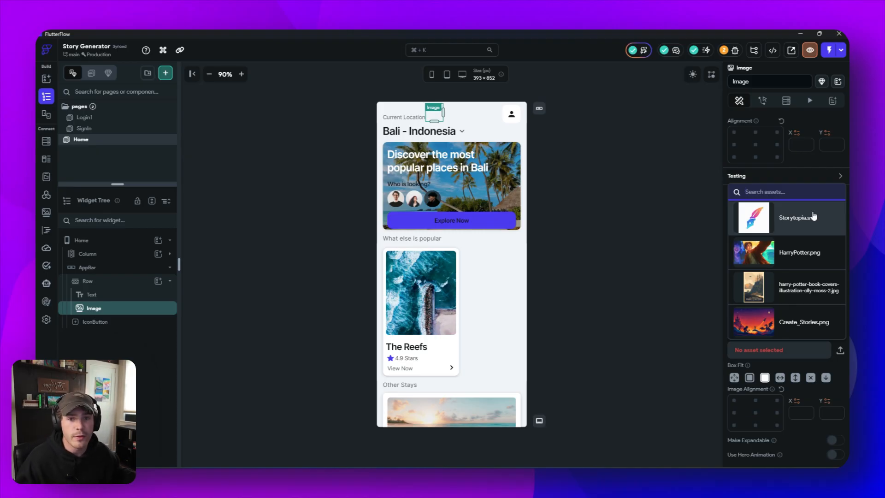
pyautogui.click(783, 225)
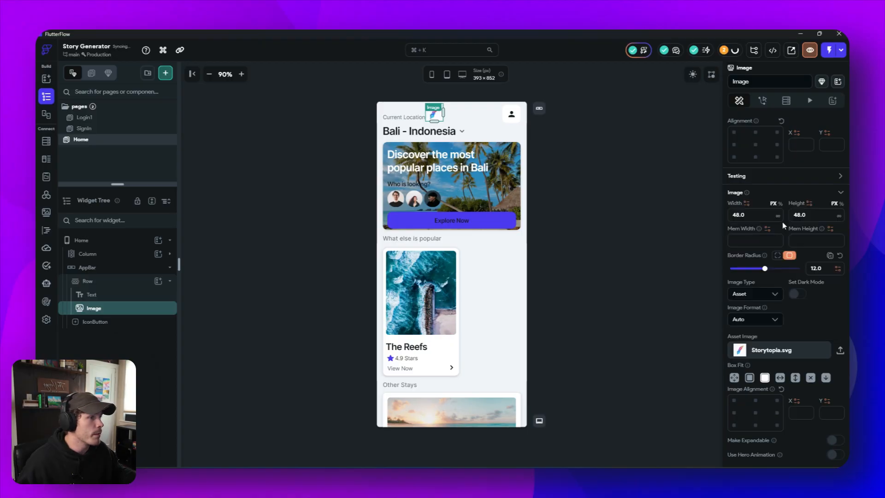
pyautogui.click(608, 192)
# - Place the logo image before the "Current Location" text in the AppBar's Row and clear the text's top padding
pyautogui.click(434, 114)
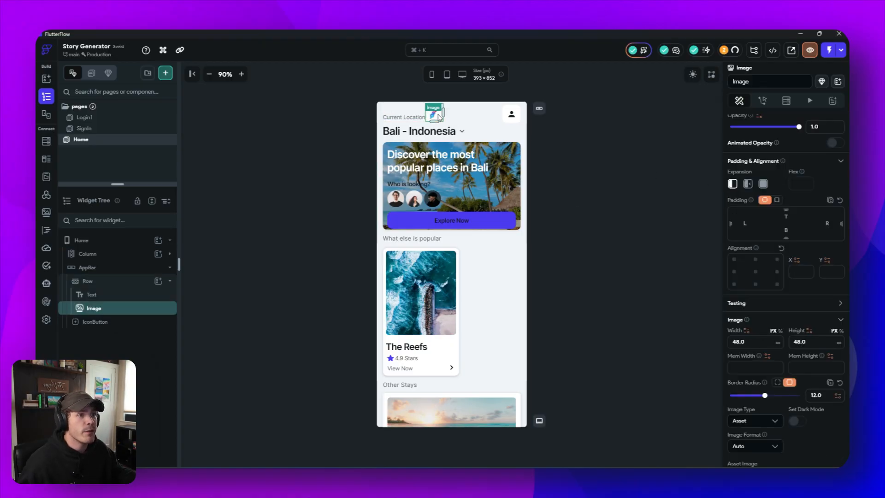
pyautogui.click(405, 120)
pyautogui.moveTo(405, 121)
pyautogui.mouseDown()
pyautogui.moveTo(456, 130)
pyautogui.moveTo(410, 116)
pyautogui.mouseUp()
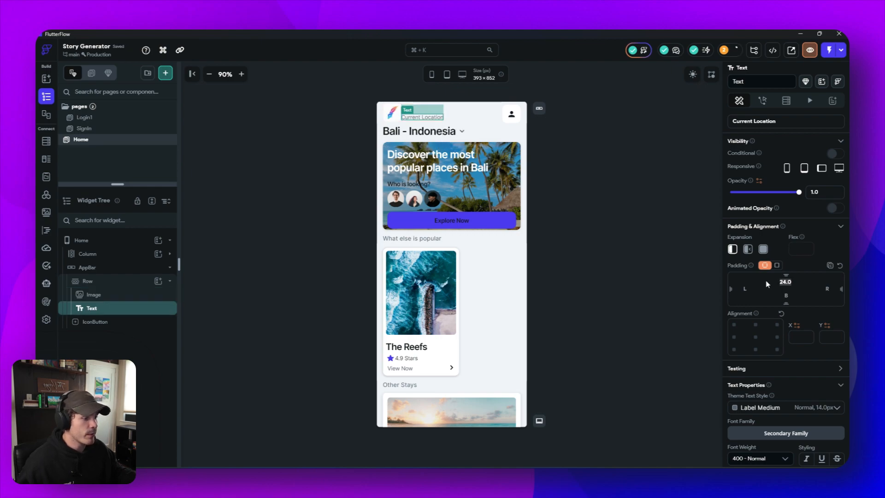
pyautogui.press('BackSpace')
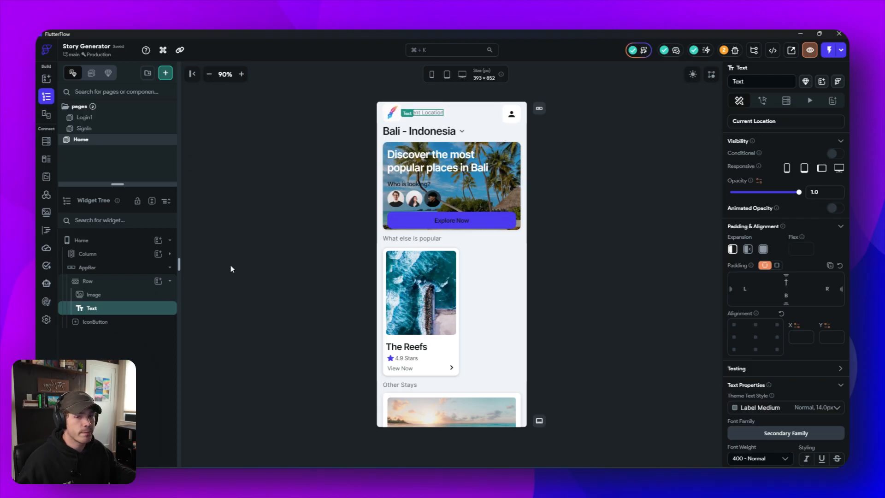
# - Apply the Headline Small theme text style to the "Current Location" text in the AppBar
pyautogui.scroll(-1, 783, 371)
pyautogui.click(798, 366)
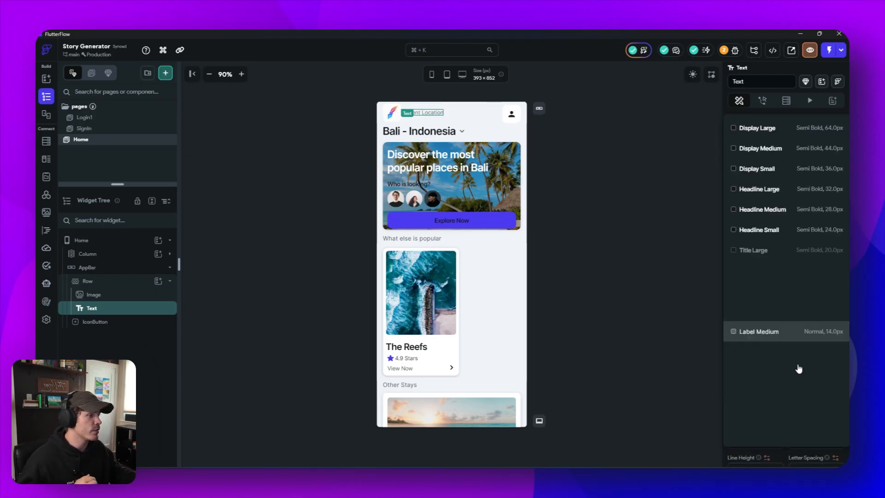
pyautogui.click(792, 234)
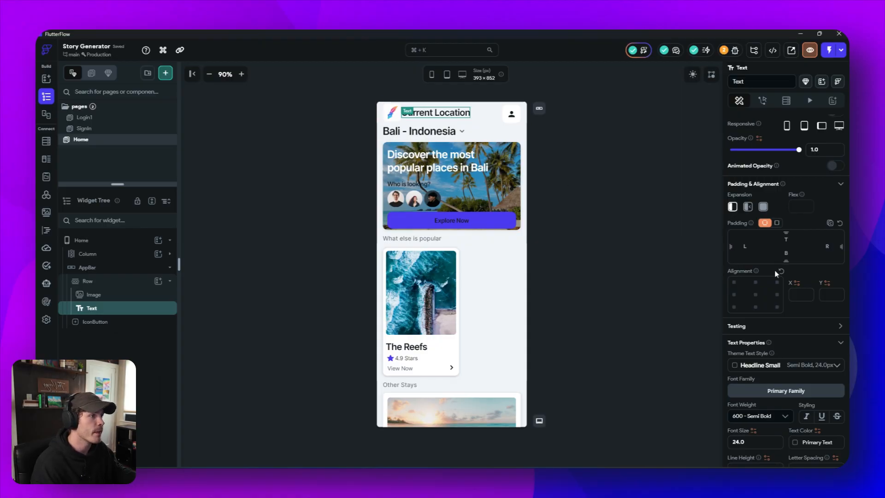
# - Replace the "Current Location" text in the AppBar with "Storytopia"
pyautogui.scroll(2, 771, 184)
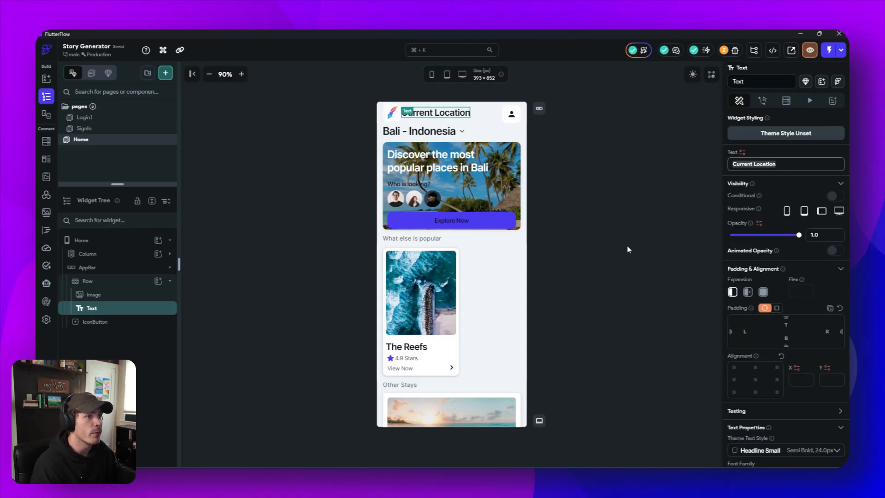
pyautogui.write('St')
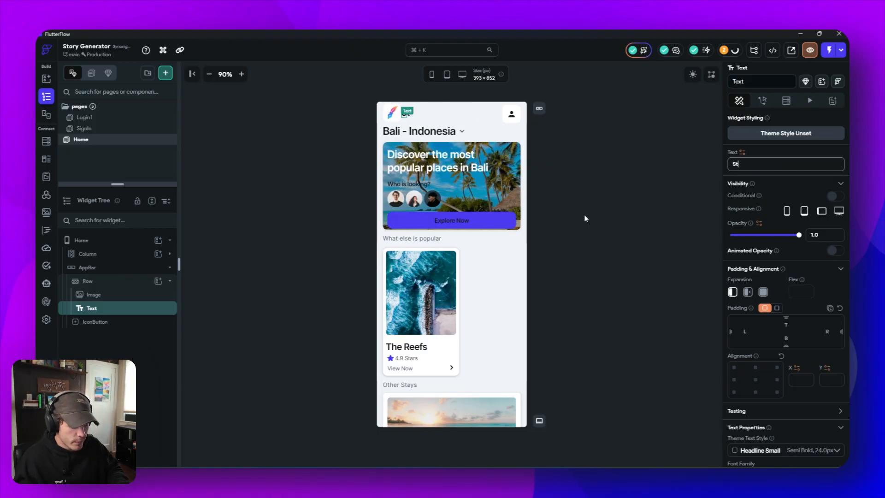
pyautogui.write('oryt')
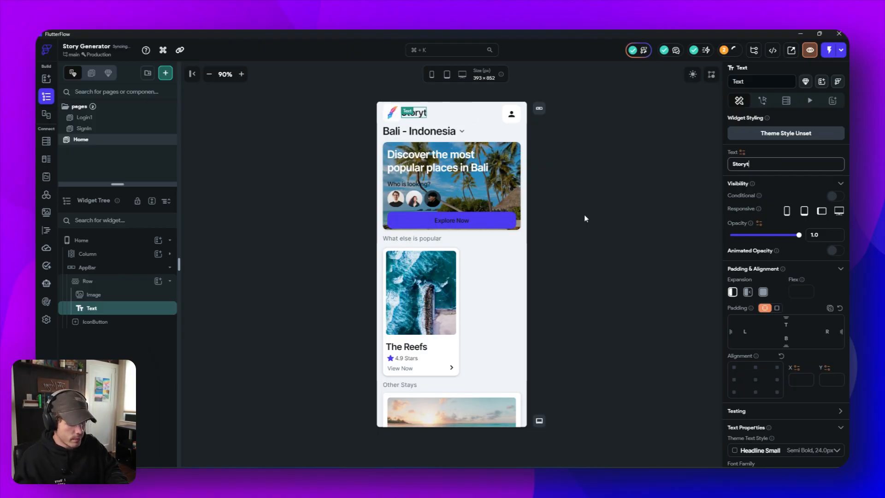
pyautogui.write('opia')
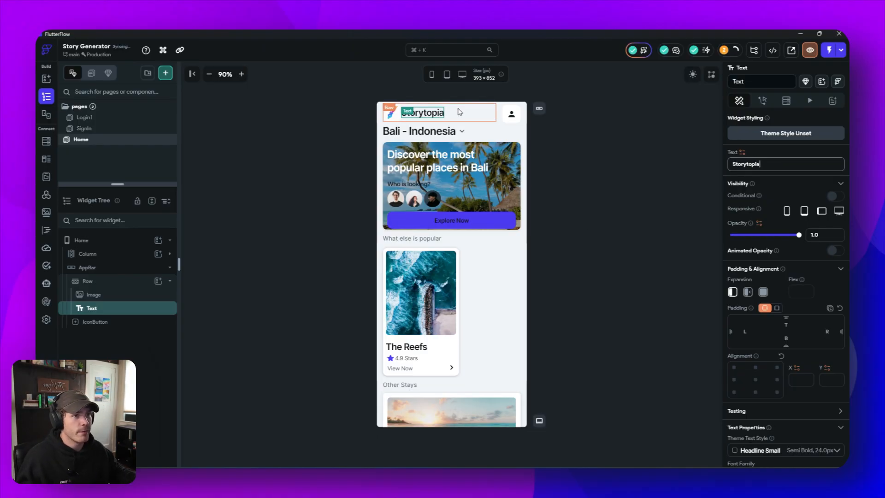
pyautogui.click(608, 190)
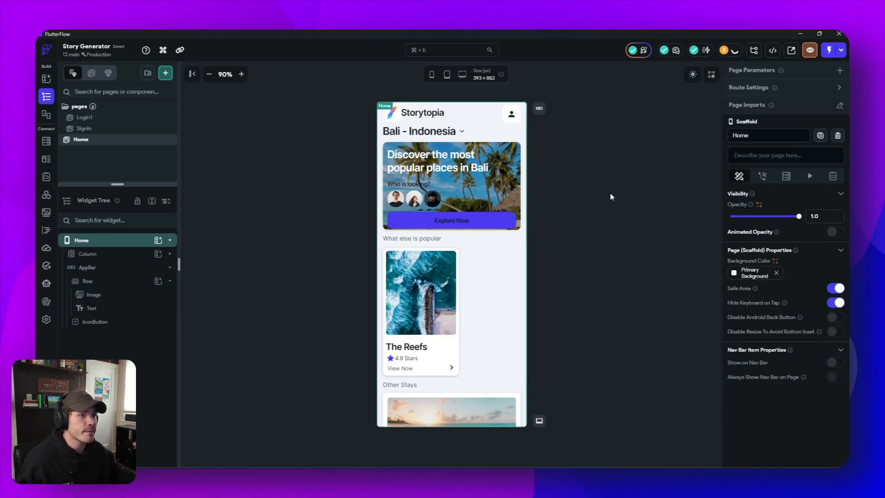
# - Set the items spacing of the AppBar's Row to 12
pyautogui.click(466, 120)
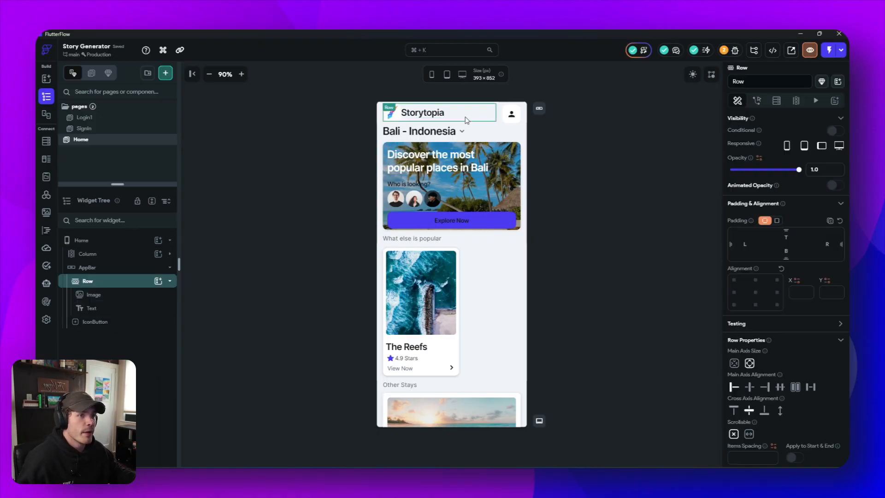
pyautogui.click(756, 456)
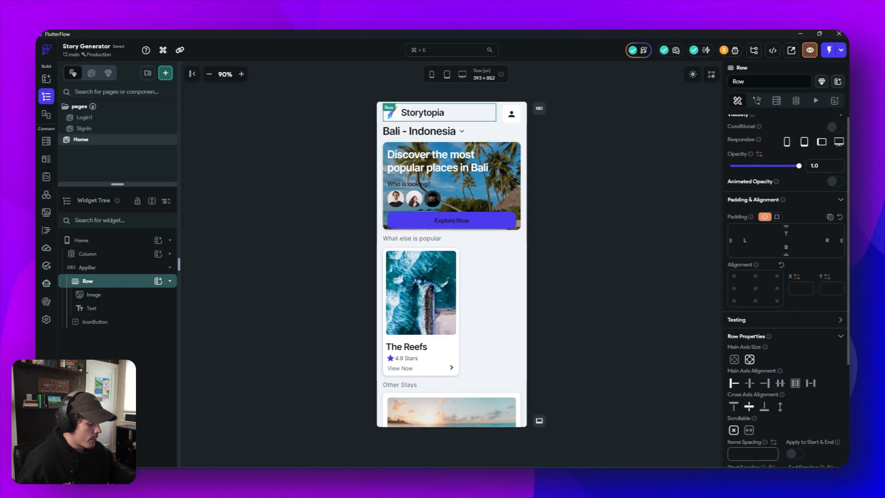
pyautogui.write('12')
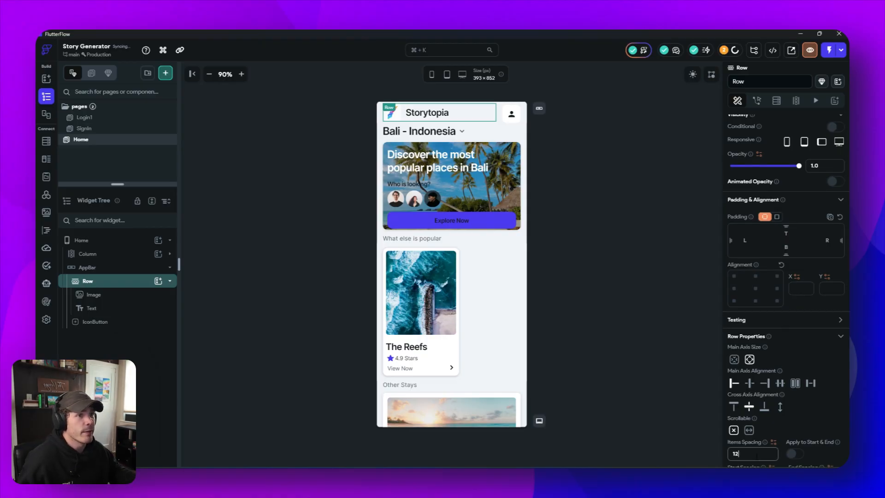
pyautogui.click(653, 292)
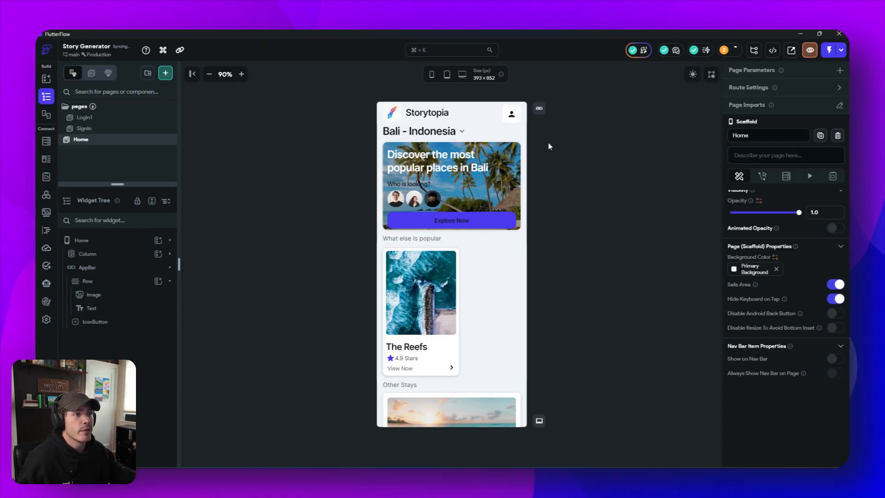
# - Examine how the Row, logo image and title text are arranged inside the AppBar
pyautogui.click(475, 115)
pyautogui.click(501, 118)
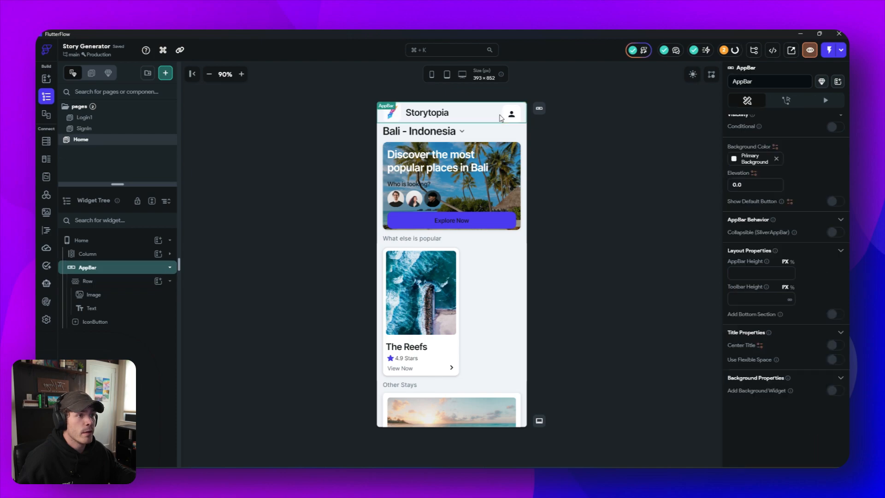
pyautogui.click(461, 116)
pyautogui.click(417, 117)
pyautogui.click(414, 118)
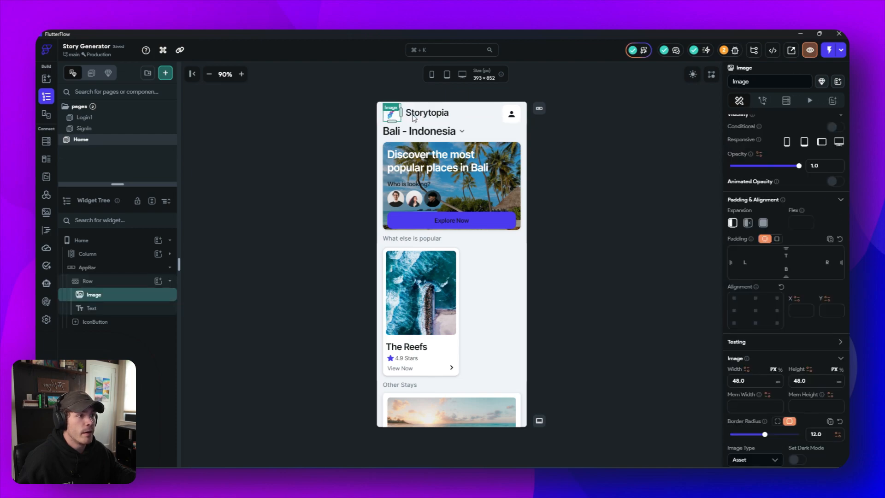
pyautogui.click(424, 114)
pyautogui.click(475, 115)
pyautogui.click(501, 118)
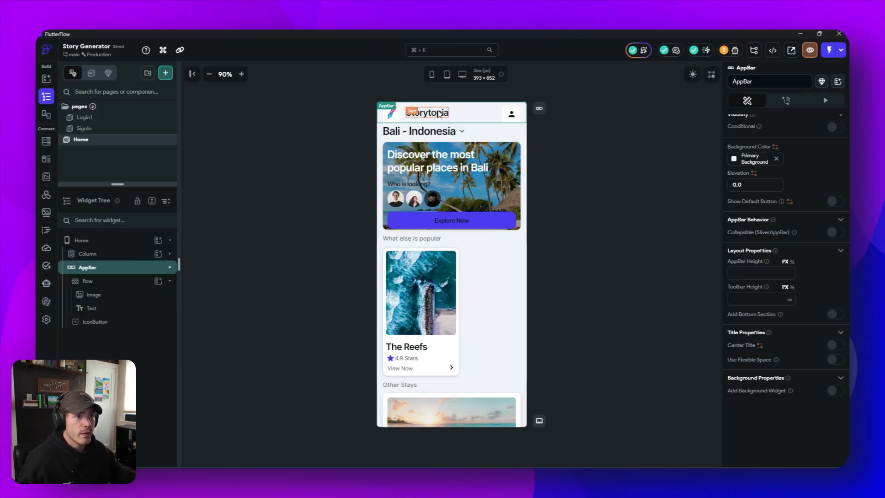
# - Move the profile IconButton into the AppBar's Row after the "Storytopia" text and clear the button's top and right padding
pyautogui.click(511, 118)
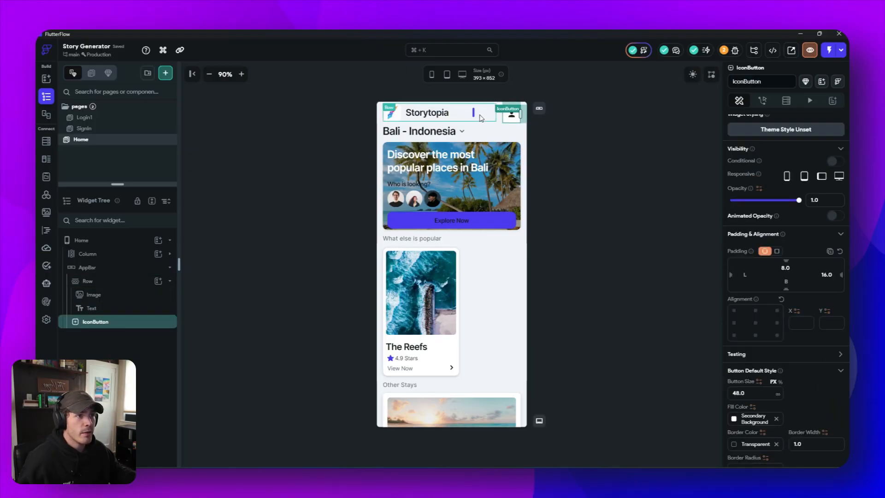
pyautogui.moveTo(474, 117); pyautogui.dragTo(481, 111)
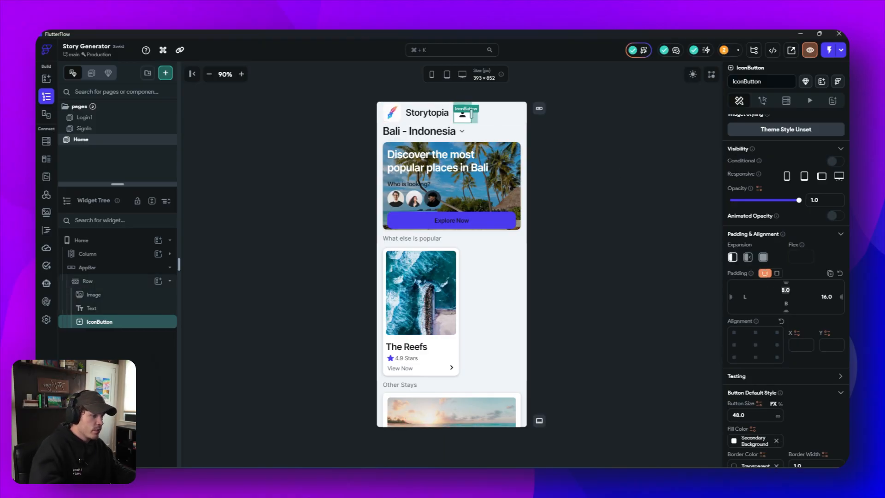
pyautogui.press('BackSpace')
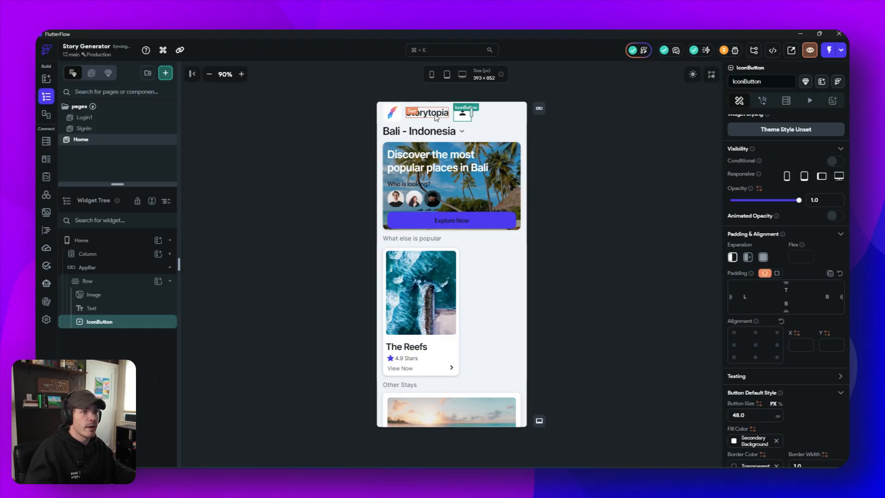
# - Wrap the logo image in a nested Row and move the "Storytopia" text into that Row after the image
pyautogui.click(88, 280)
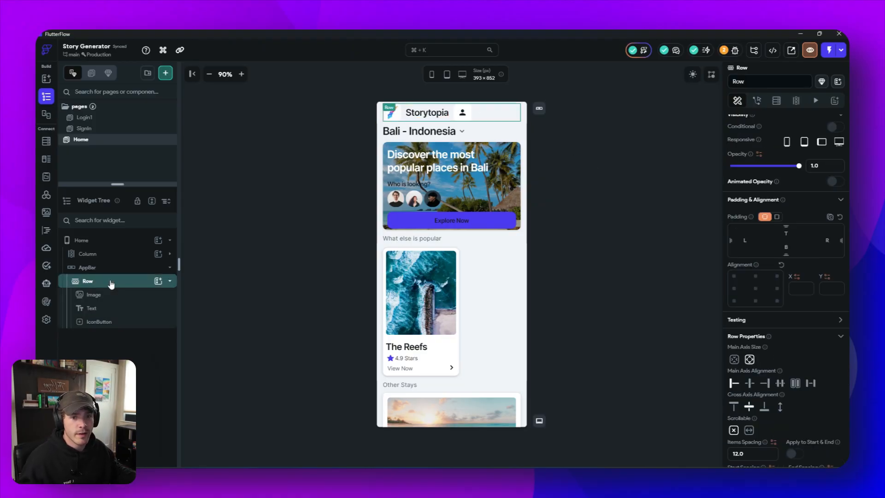
pyautogui.rightClick(104, 300)
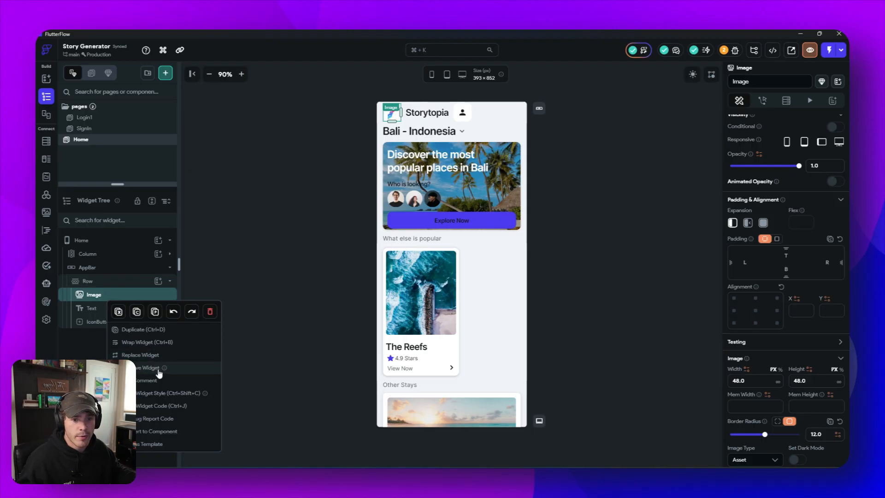
pyautogui.click(138, 343)
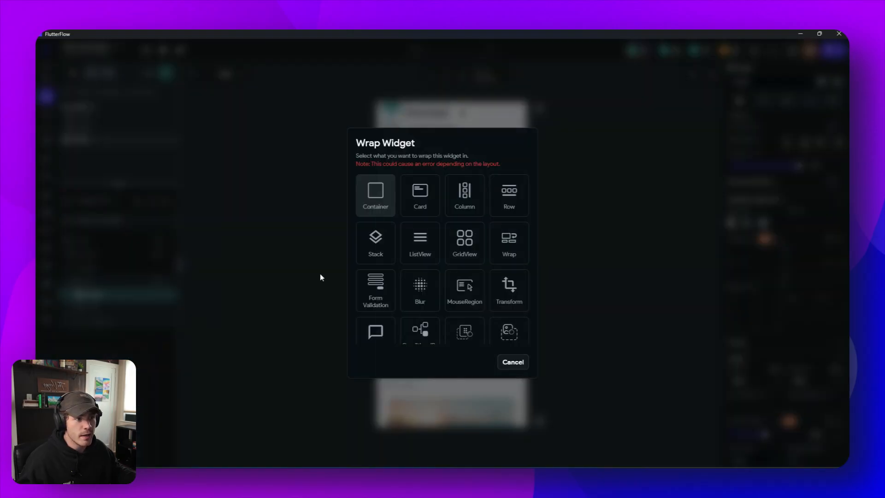
pyautogui.click(509, 195)
pyautogui.moveTo(114, 327); pyautogui.dragTo(116, 317)
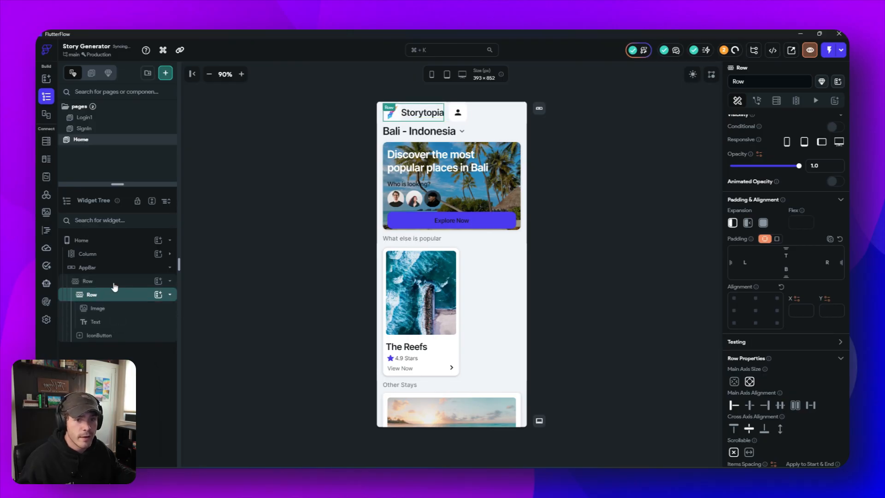
# - Set the main axis alignment of the AppBar's outer Row to Space Between
pyautogui.click(92, 281)
pyautogui.click(811, 383)
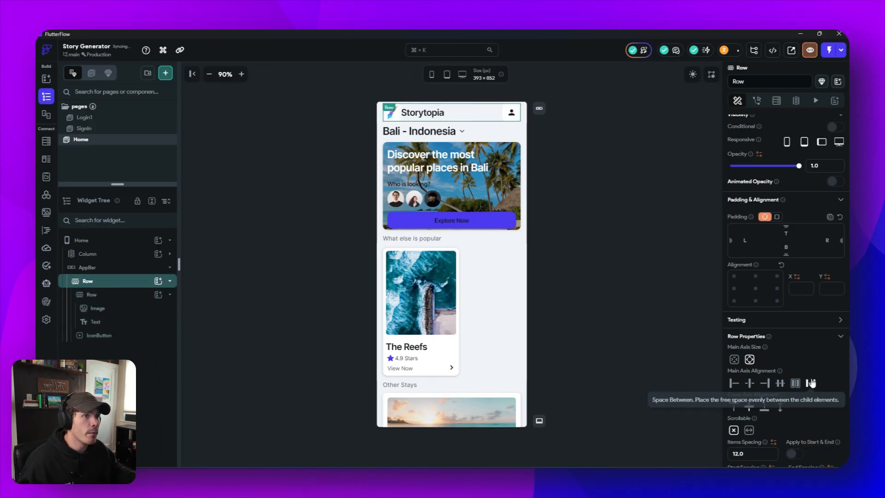
pyautogui.click(626, 275)
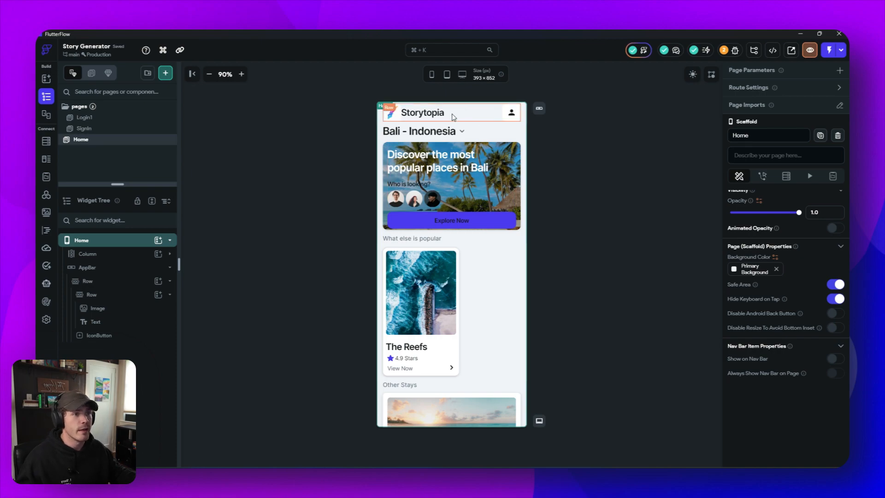
# - Set the items spacing of the nested Row holding the logo and "Storytopia" text to 8
pyautogui.click(406, 116)
pyautogui.scroll(-5, 717, 384)
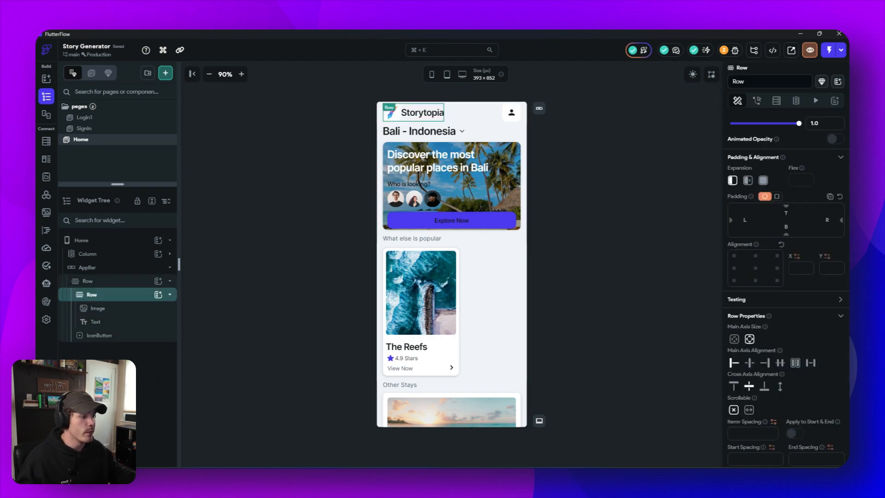
pyautogui.click(748, 349)
pyautogui.write('12')
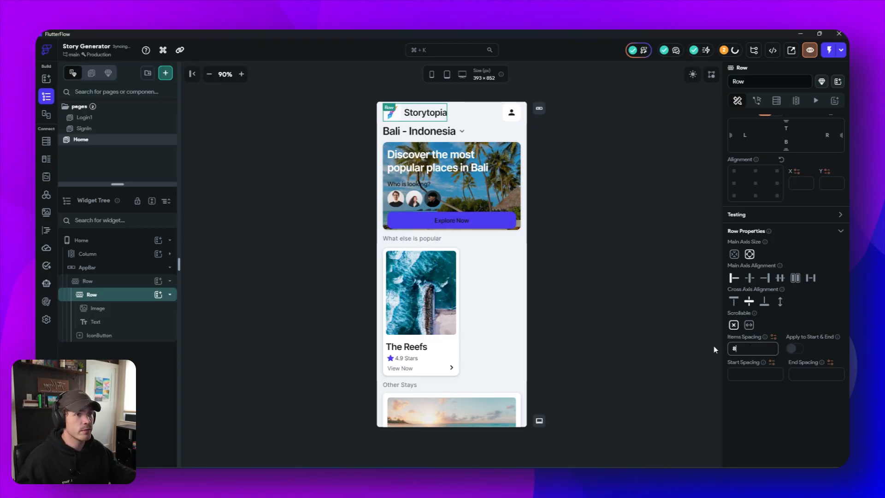
pyautogui.click(645, 255)
# - Set the AppBar height to 56 px after trying 64 px
pyautogui.click(493, 113)
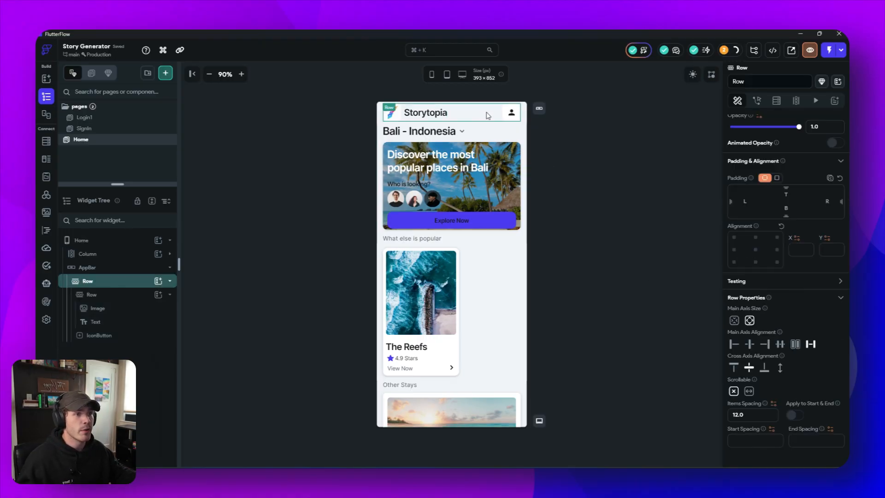
pyautogui.click(134, 269)
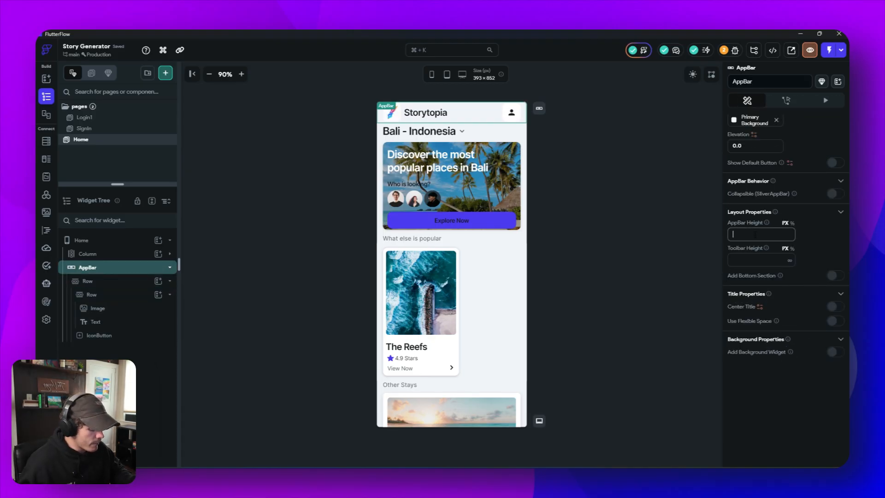
pyautogui.write('64')
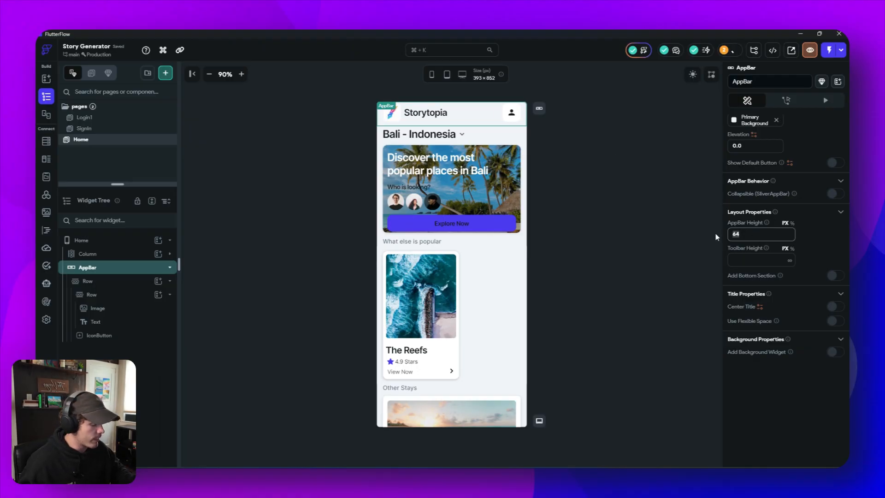
pyautogui.press('BackSpace')
pyautogui.press('BackSpace')
pyautogui.write('56')
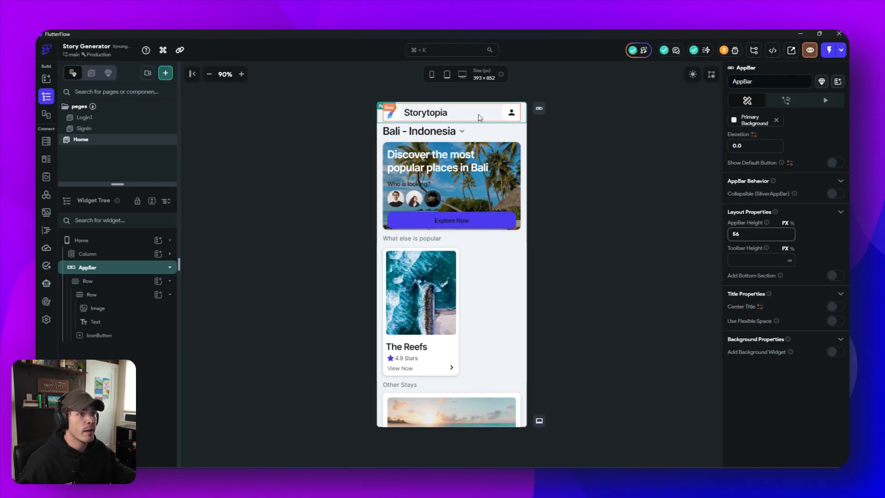
# - Set the top and bottom padding of the AppBar's outer Row to 8
pyautogui.click(480, 117)
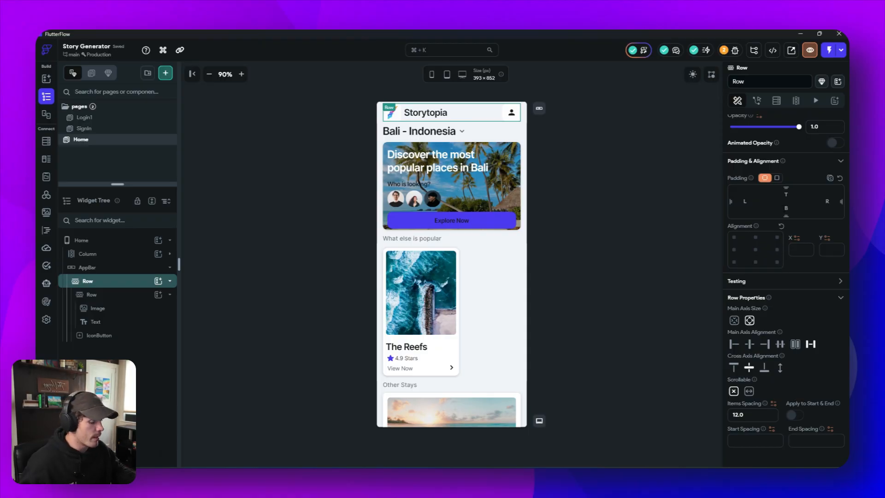
pyautogui.write('8')
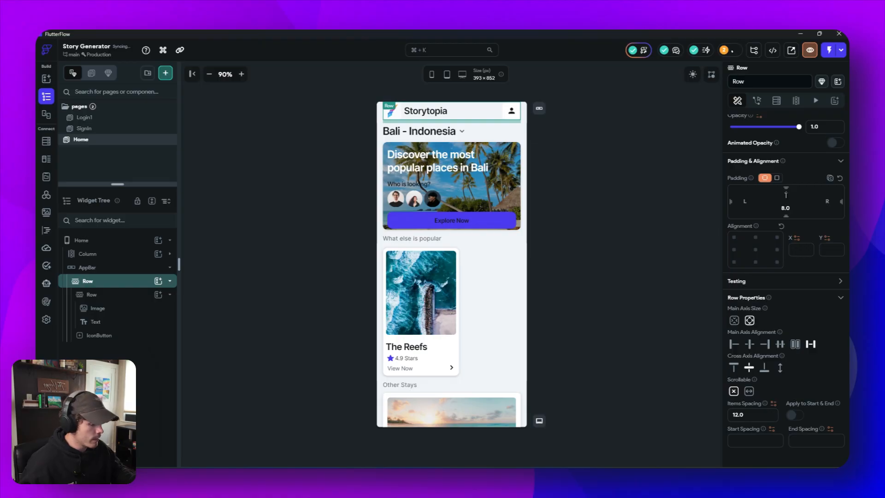
pyautogui.write('8')
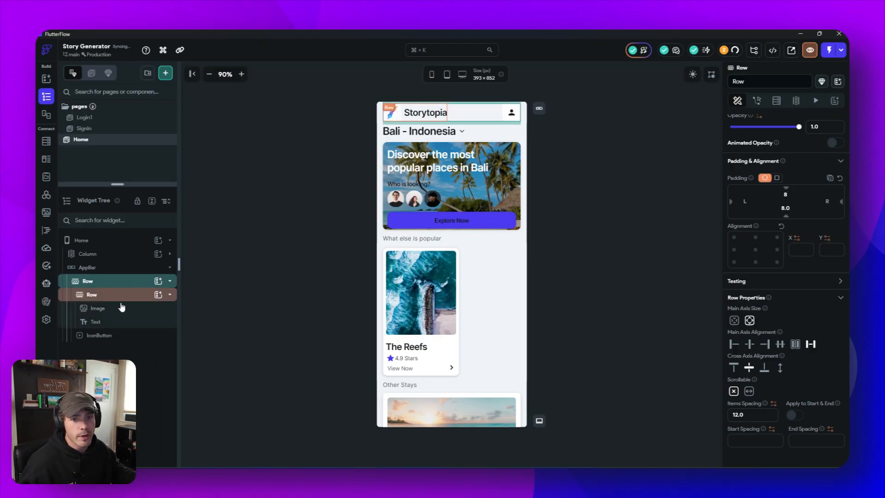
# - Switch the canvas to the 360 × 780 phone preview and look over the Home page
pyautogui.click(93, 268)
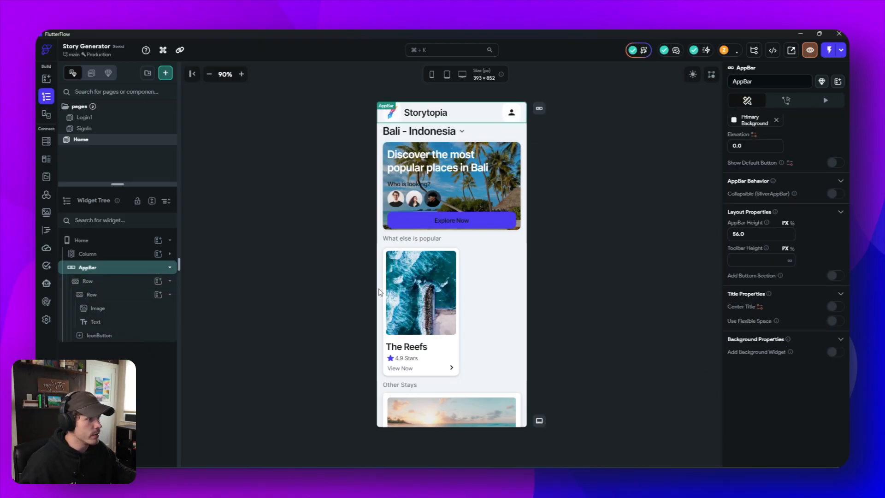
pyautogui.click(579, 267)
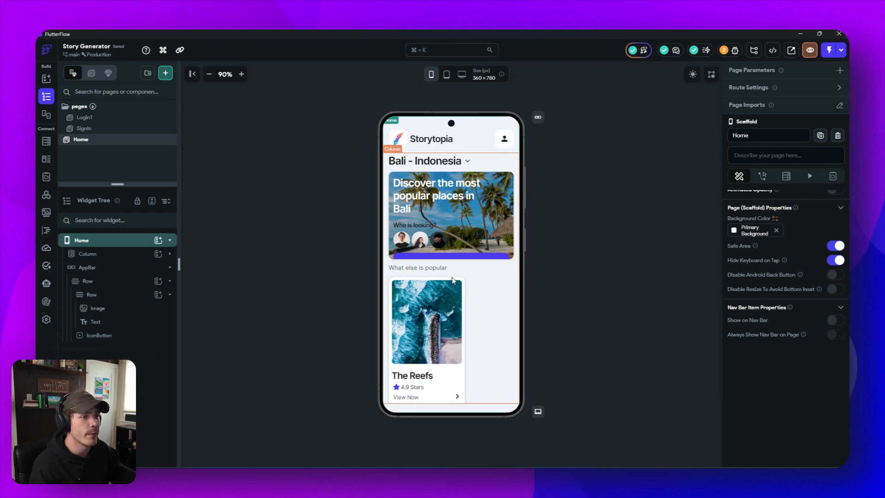
pyautogui.scroll(-5, 469, 258)
pyautogui.scroll(5, 468, 265)
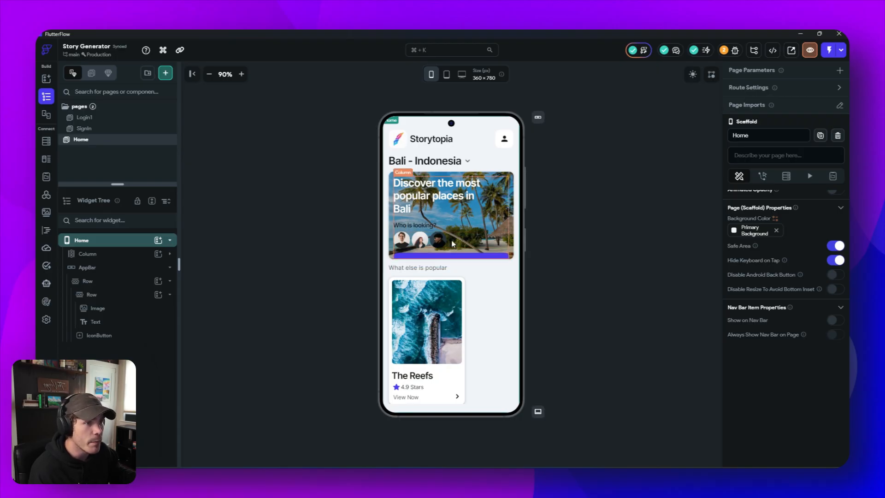
# - Delete the "Who is looking?" text and the row of avatar images from the beach hero card
pyautogui.click(425, 227)
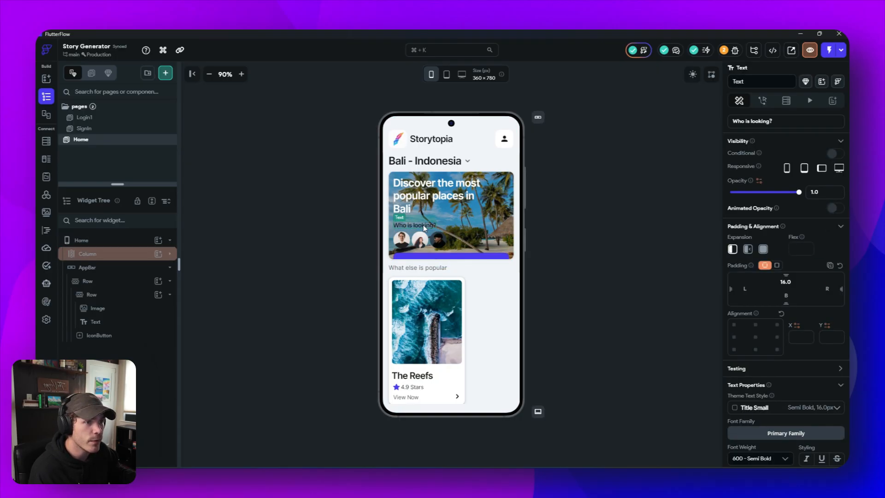
pyautogui.press('Delete')
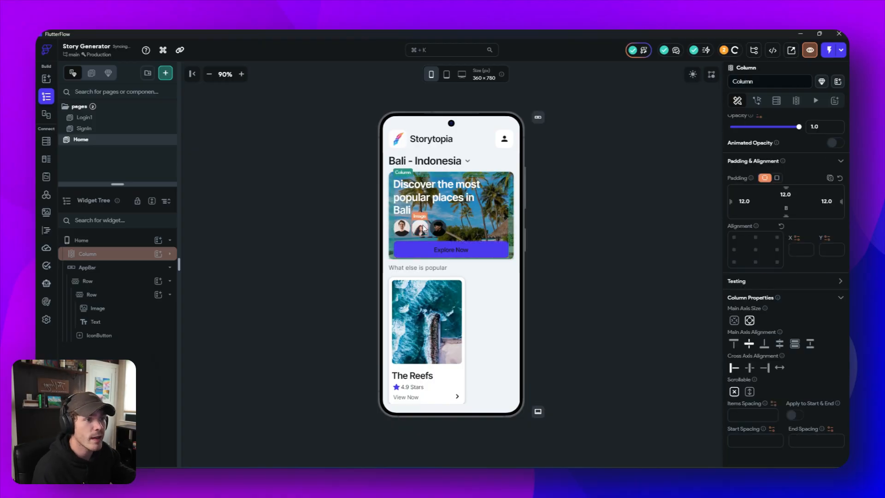
pyautogui.click(463, 227)
pyautogui.press('Delete')
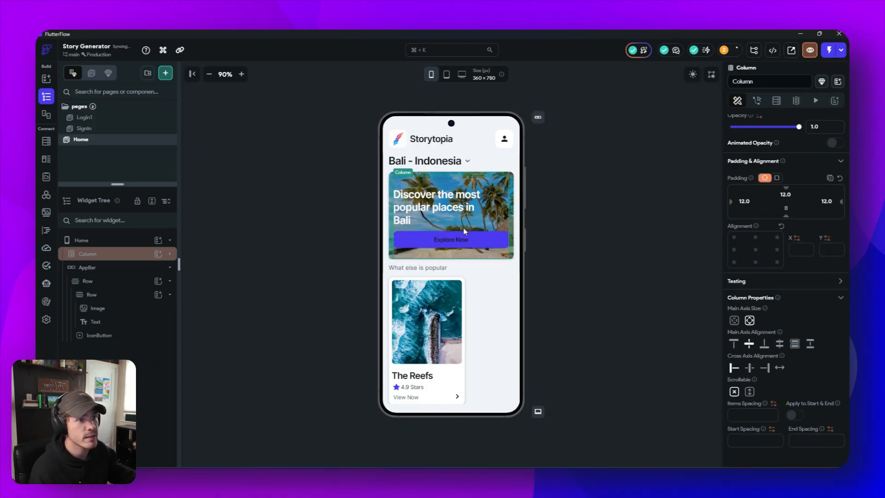
pyautogui.click(651, 222)
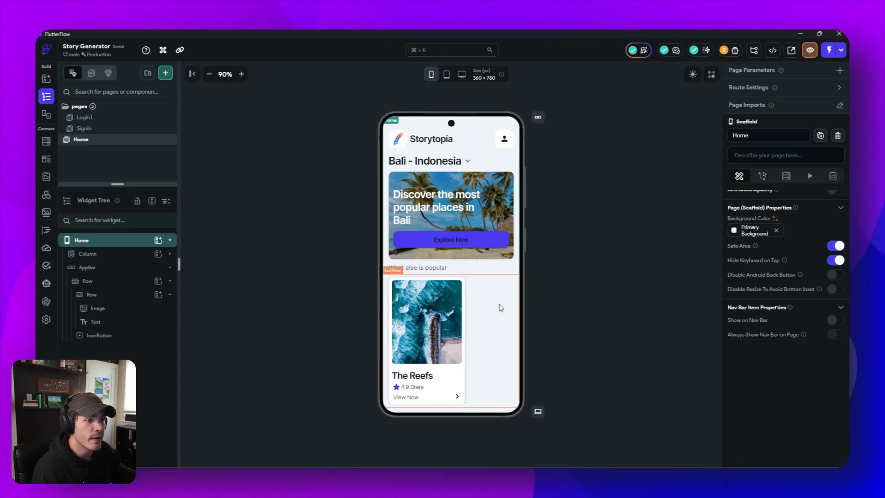
# - Review the remaining page sections and delete the "Bali - Indonesia" Row above the hero card
pyautogui.scroll(-3, 498, 306)
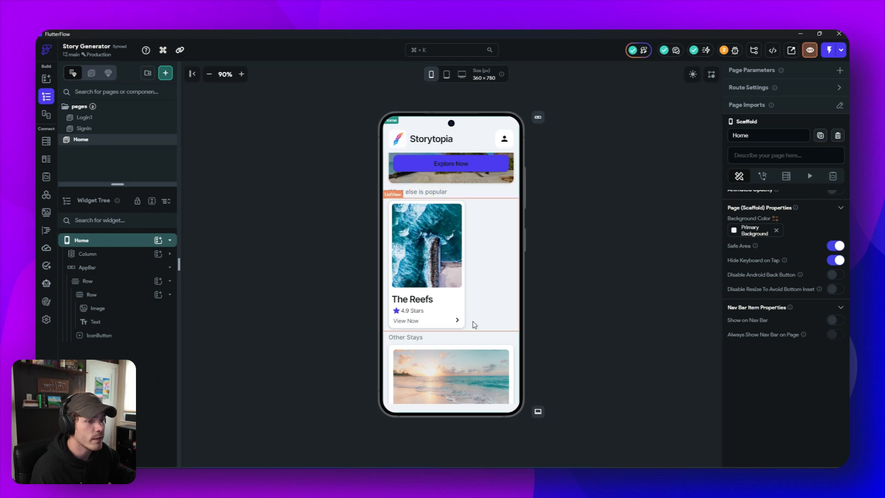
pyautogui.scroll(-2, 489, 276)
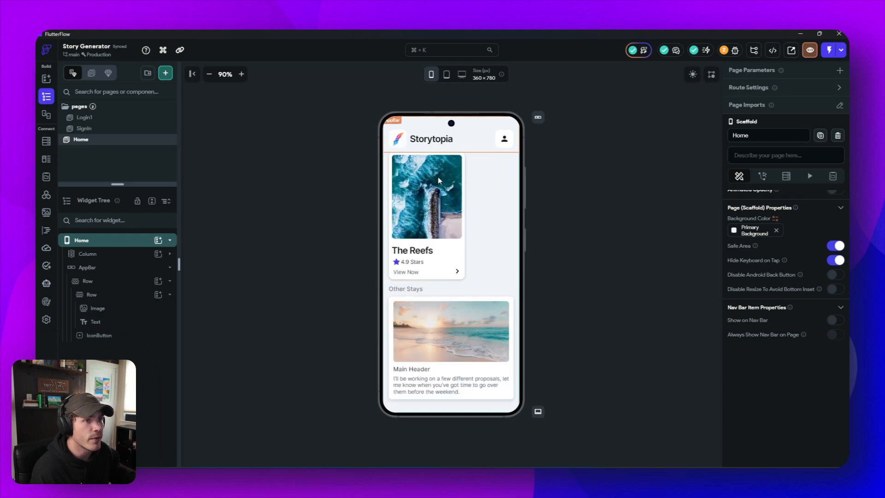
pyautogui.scroll(2, 455, 199)
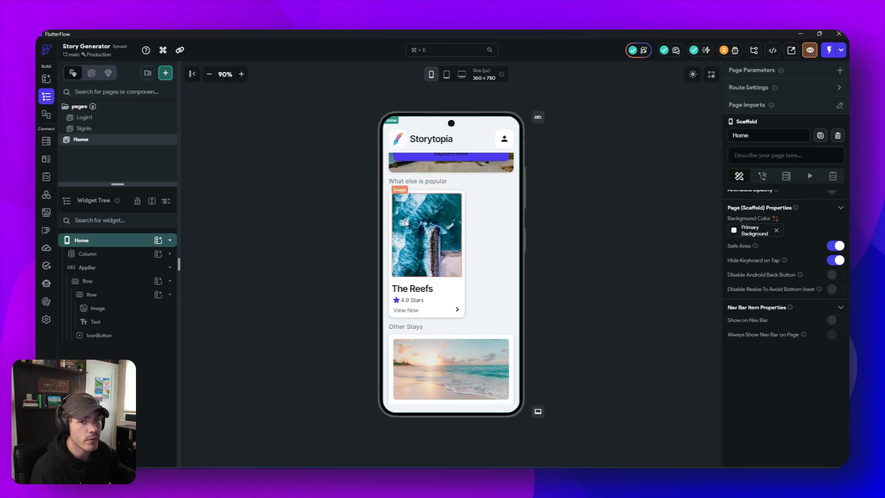
pyautogui.scroll(-2, 489, 326)
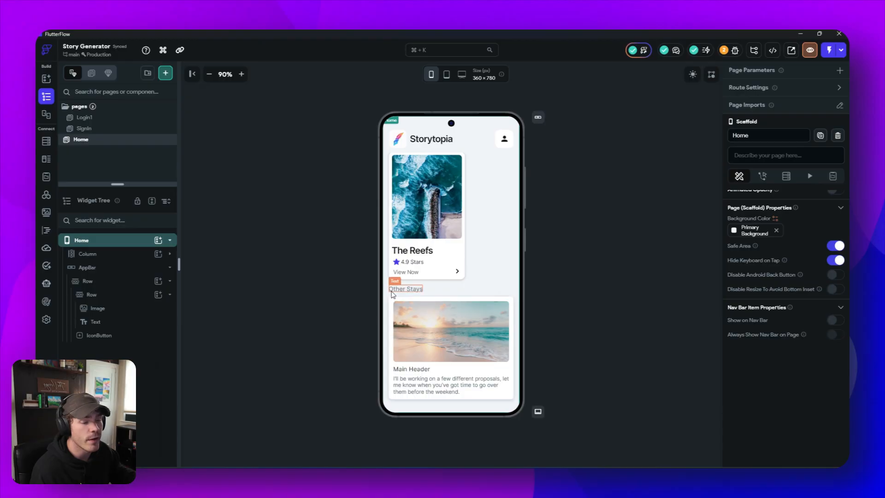
pyautogui.scroll(5, 476, 251)
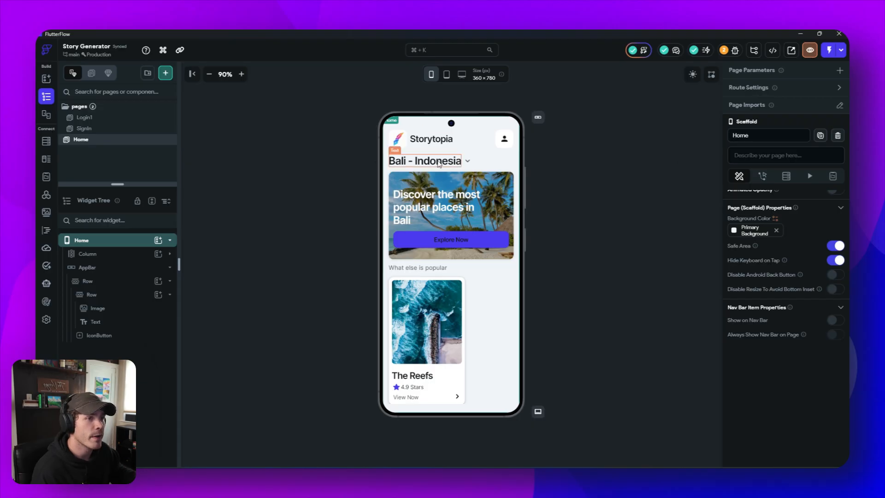
pyautogui.click(498, 162)
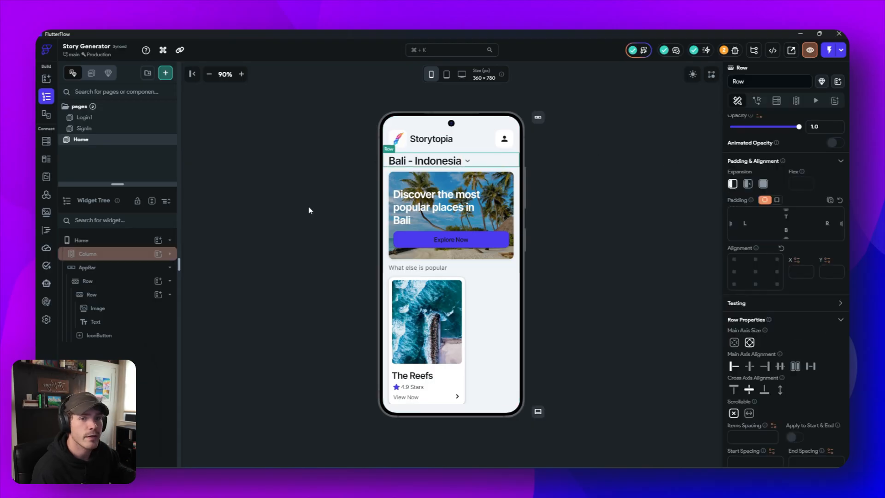
pyautogui.rightClick(499, 162)
pyautogui.click(605, 175)
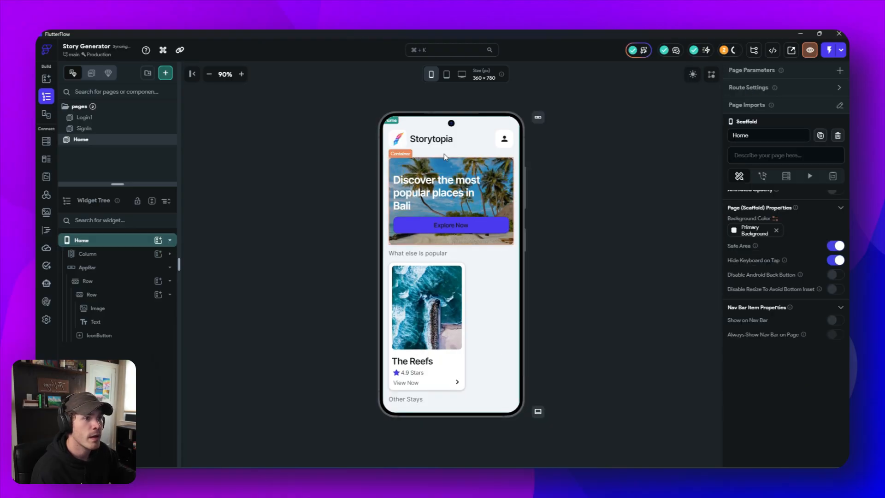
# - Replace the hero card's heading text with "Create the most amazing stories imaginable"
pyautogui.click(429, 189)
pyautogui.scroll(1, 757, 138)
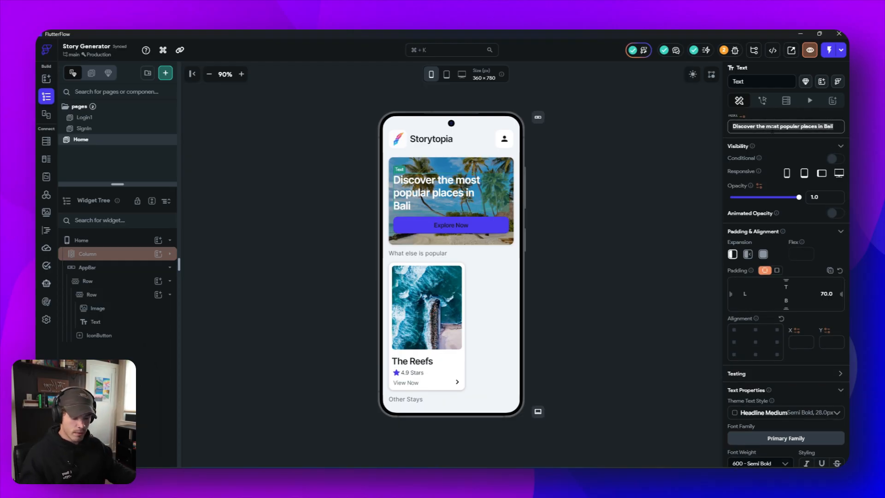
pyautogui.hotkey('ctrl', 'a')
pyautogui.write('Create')
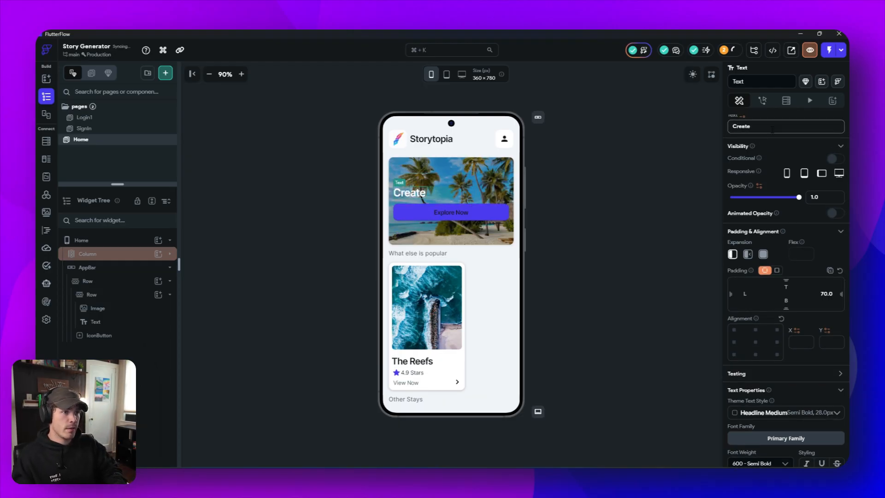
pyautogui.write(' the mo')
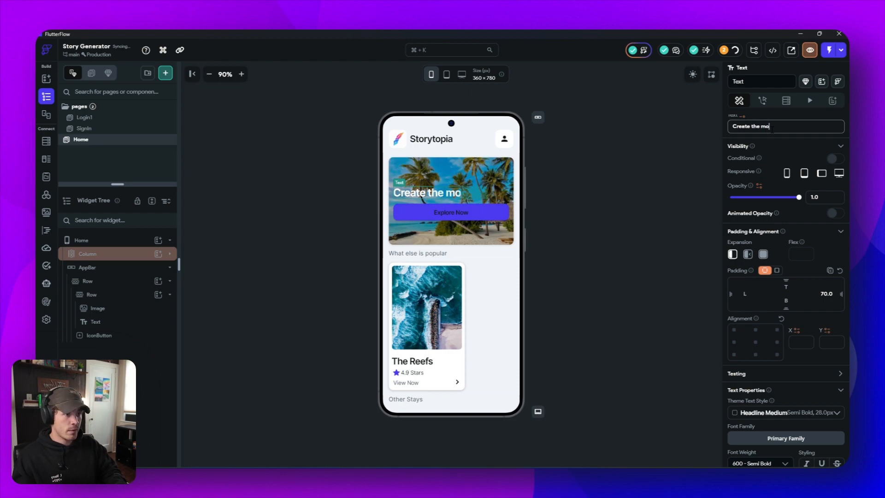
pyautogui.write('st a')
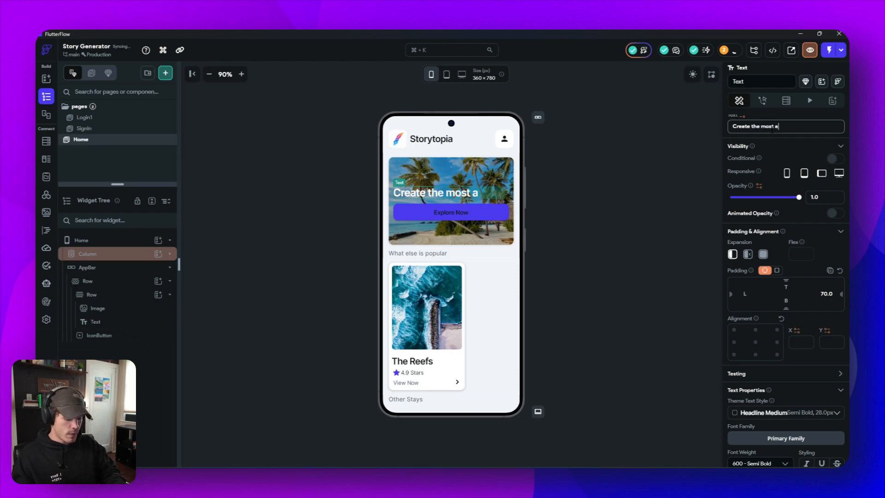
pyautogui.write('mazing ')
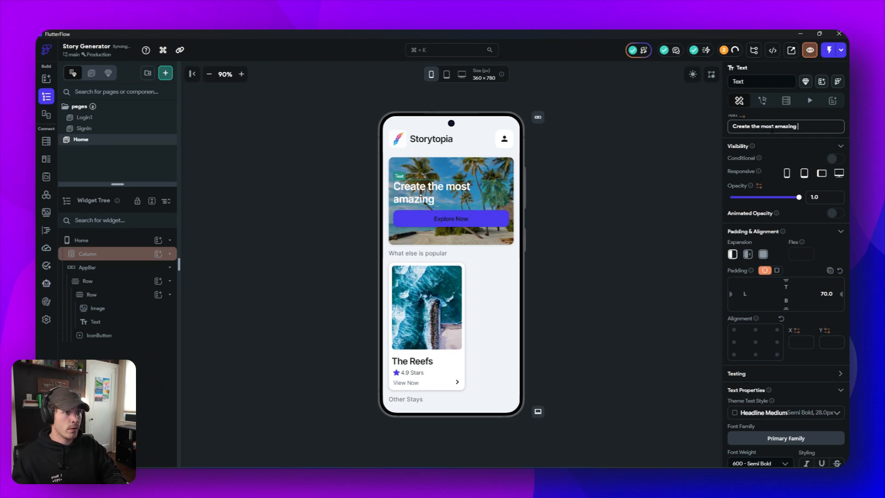
pyautogui.write('storie')
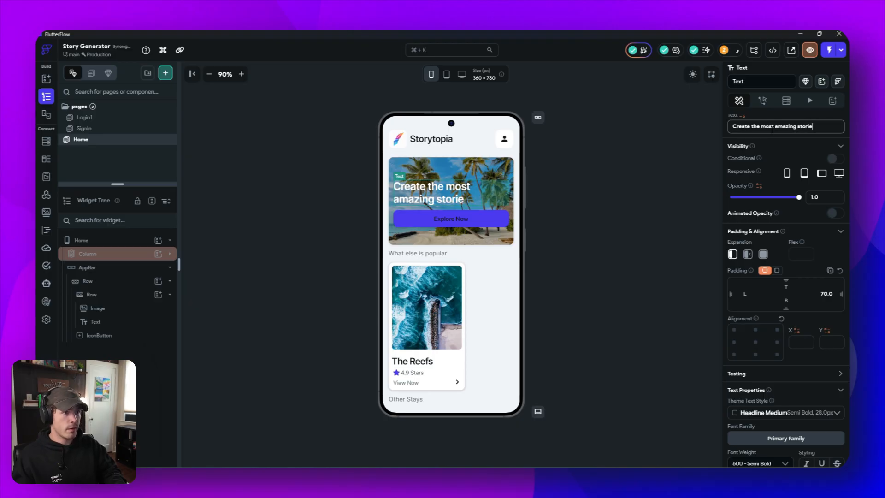
pyautogui.write('s imag')
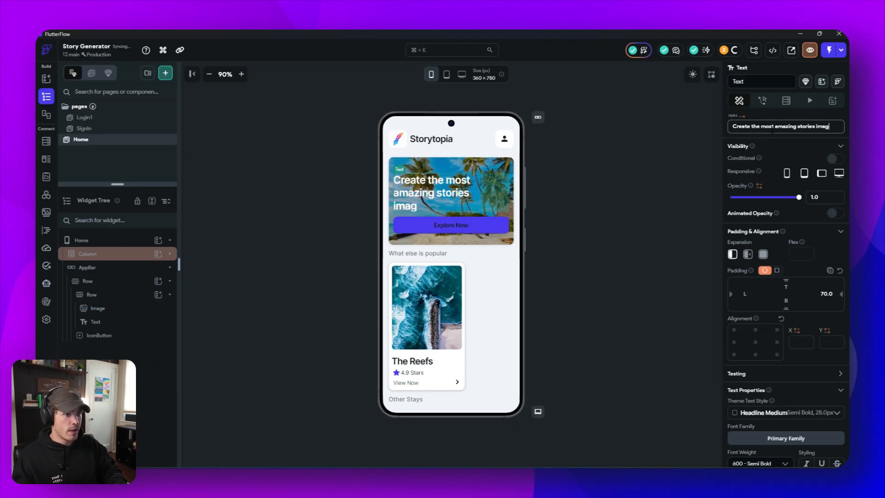
pyautogui.write('inable')
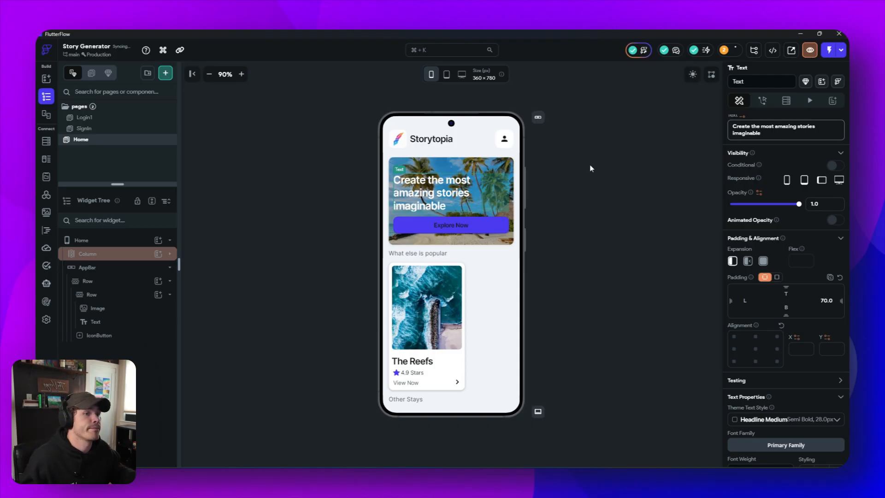
pyautogui.click(541, 224)
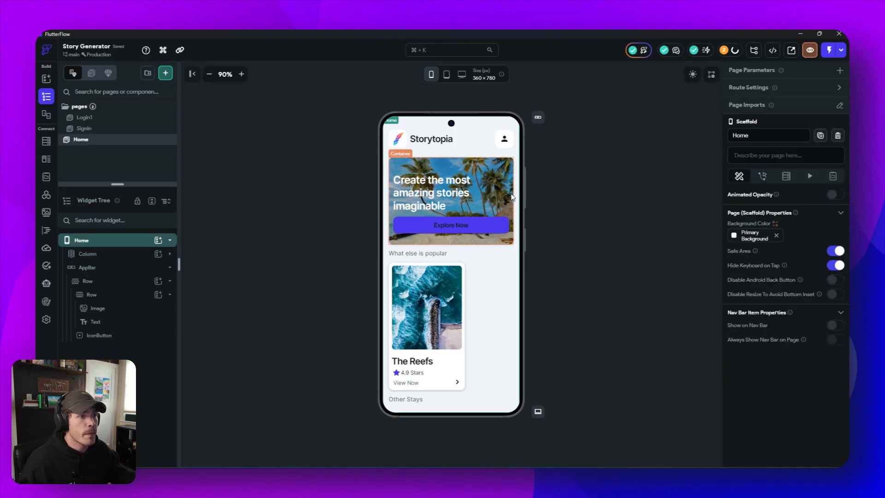
# - Set the border radius of the hero card's Container with the #430f1113 fill to 24
pyautogui.click(513, 177)
pyautogui.scroll(-2, 806, 359)
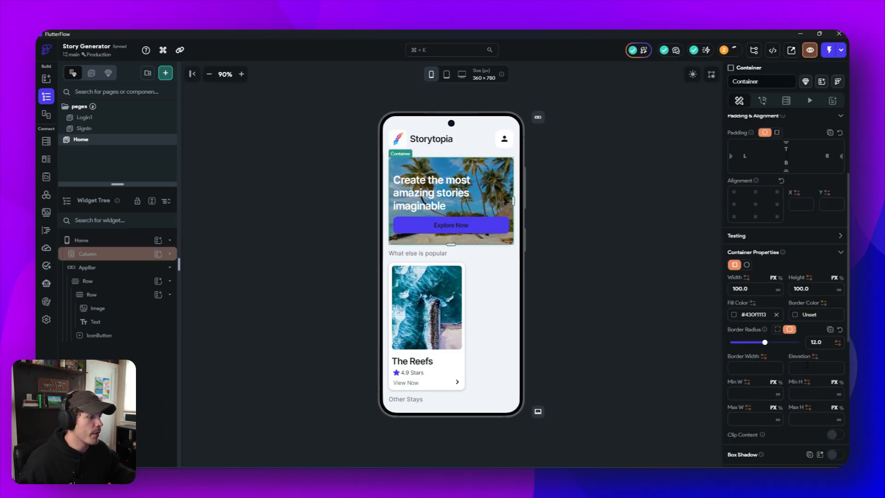
pyautogui.doubleClick(815, 343)
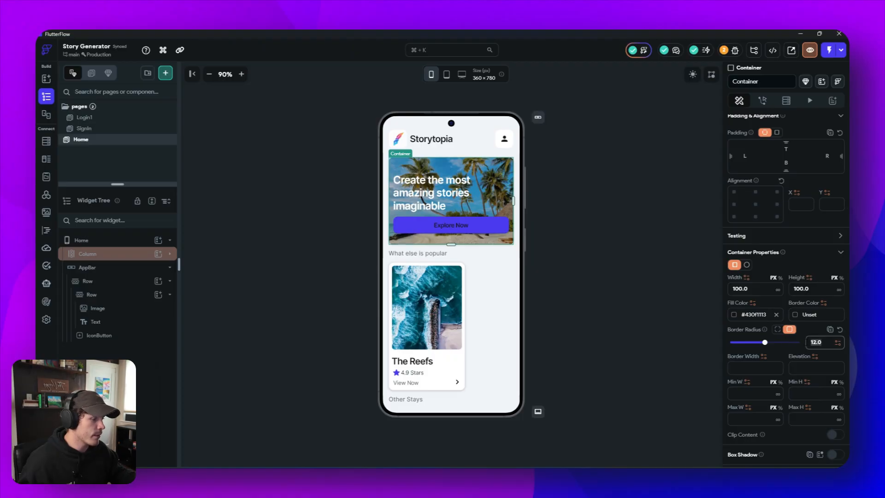
pyautogui.write('24')
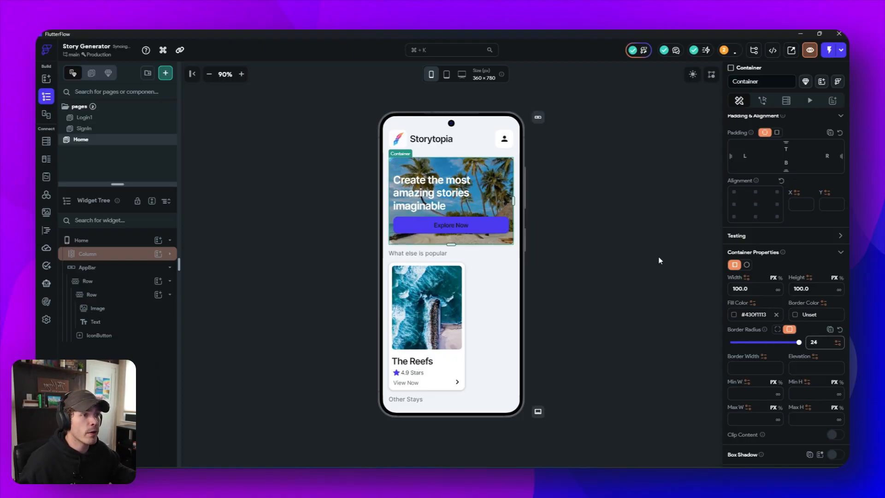
# - Set the border radius of the hero card's outer Container to 24 and enable Clip Content on it
pyautogui.click(647, 229)
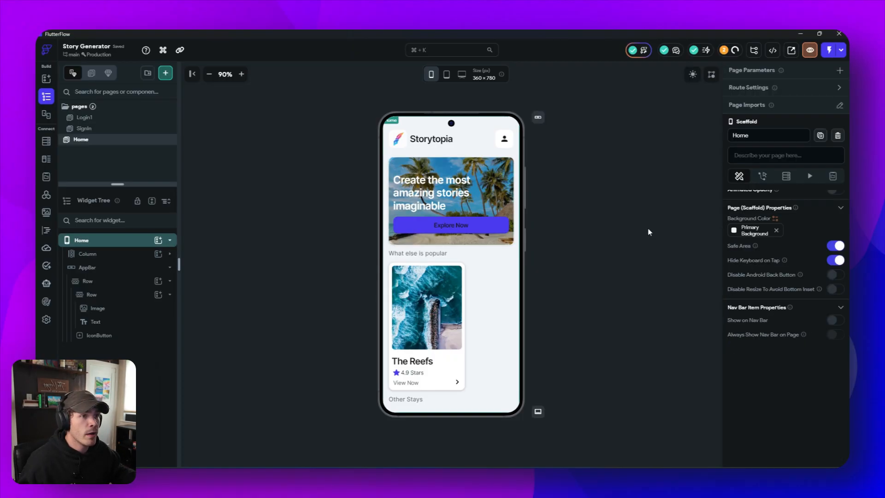
pyautogui.click(170, 255)
pyautogui.click(133, 267)
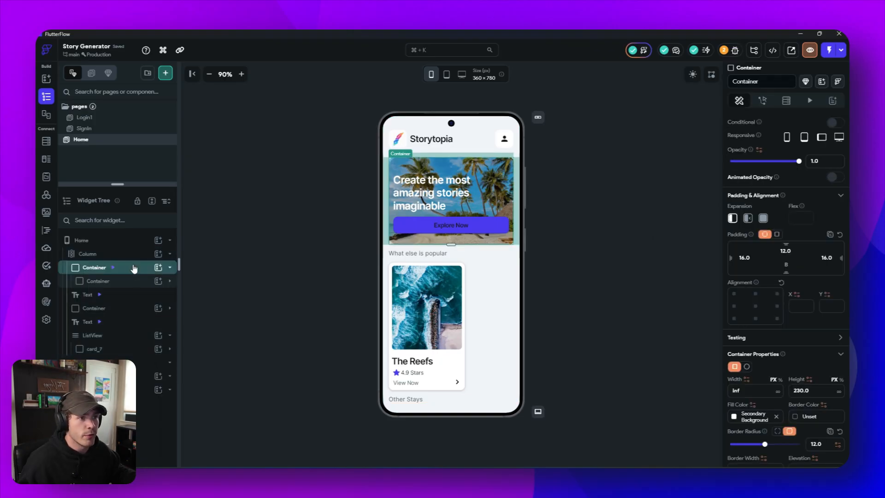
pyautogui.scroll(-2, 817, 381)
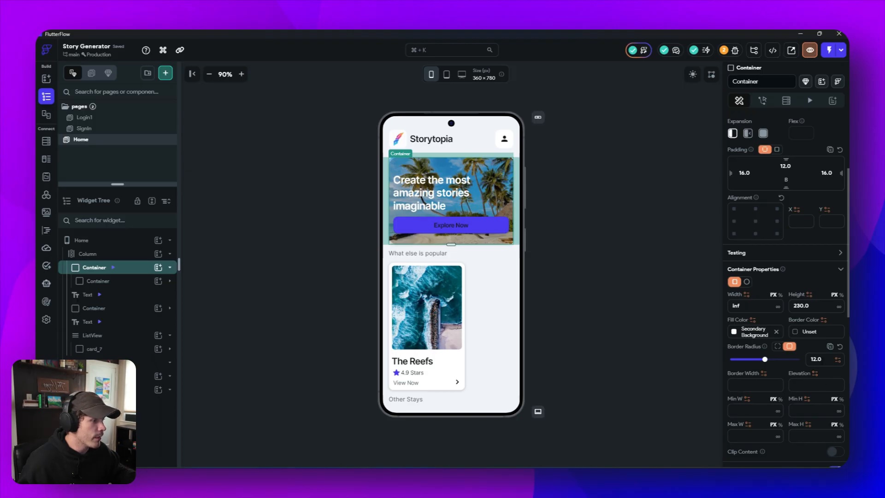
pyautogui.moveTo(824, 360); pyautogui.dragTo(796, 360)
pyautogui.write('24')
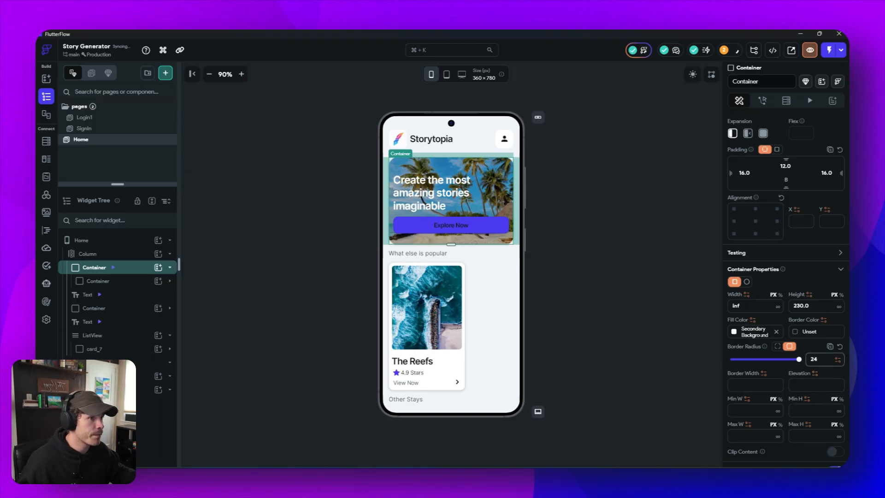
pyautogui.scroll(-1, 778, 365)
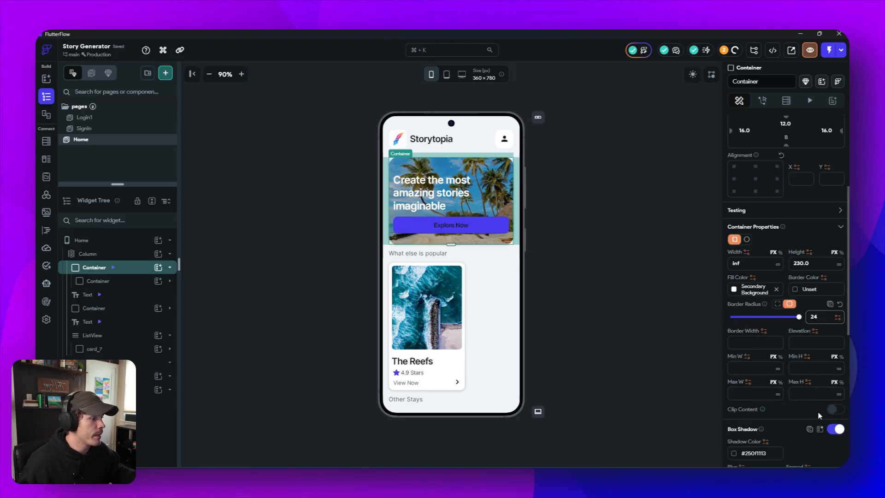
pyautogui.click(831, 411)
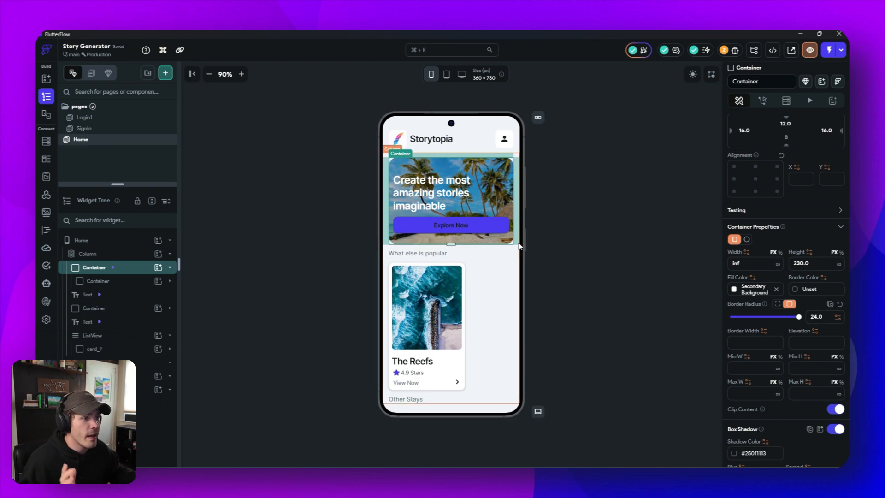
pyautogui.click(595, 223)
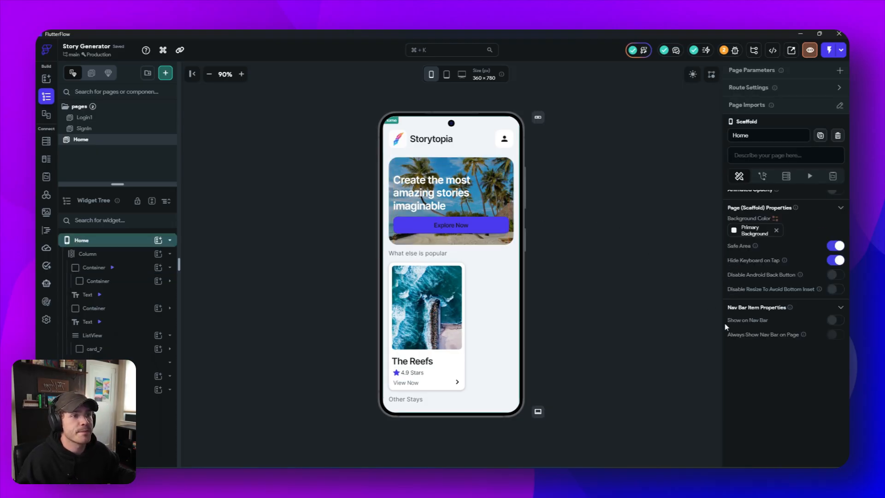
# - Change the text color of the hero card's Explore Now button to the Info theme color
pyautogui.click(413, 226)
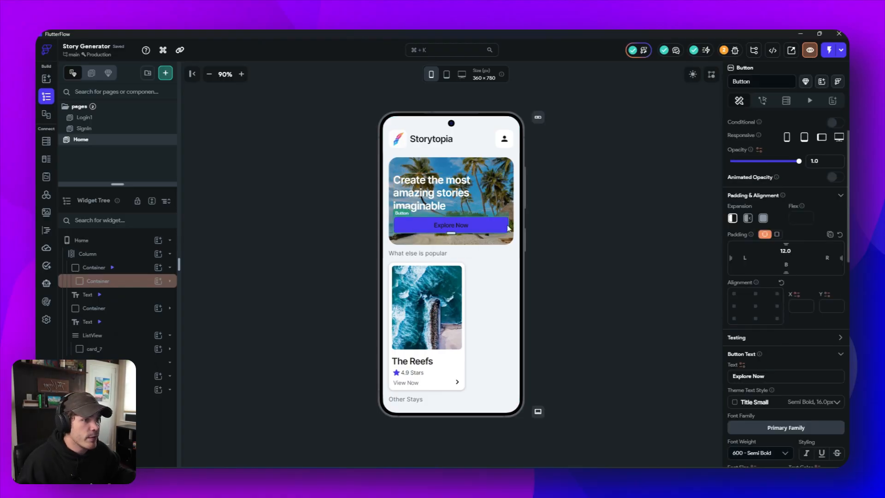
pyautogui.scroll(-5, 802, 294)
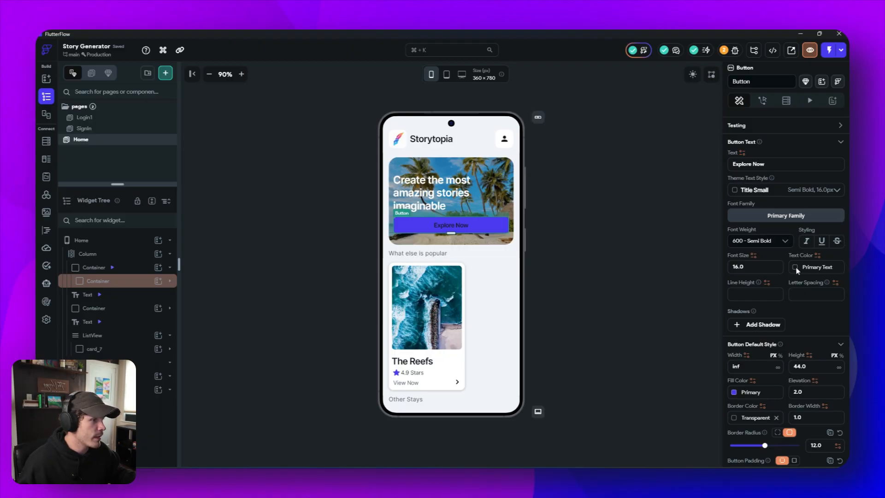
pyautogui.click(798, 273)
pyautogui.write('i')
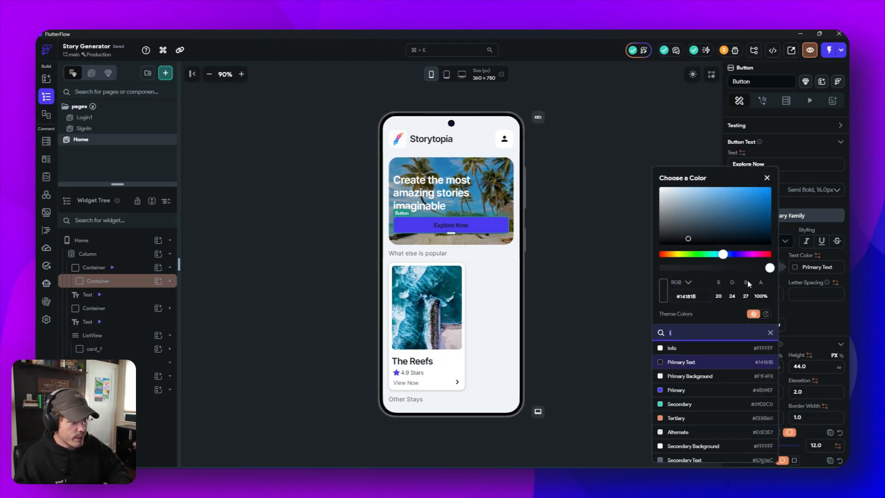
pyautogui.write('nfo')
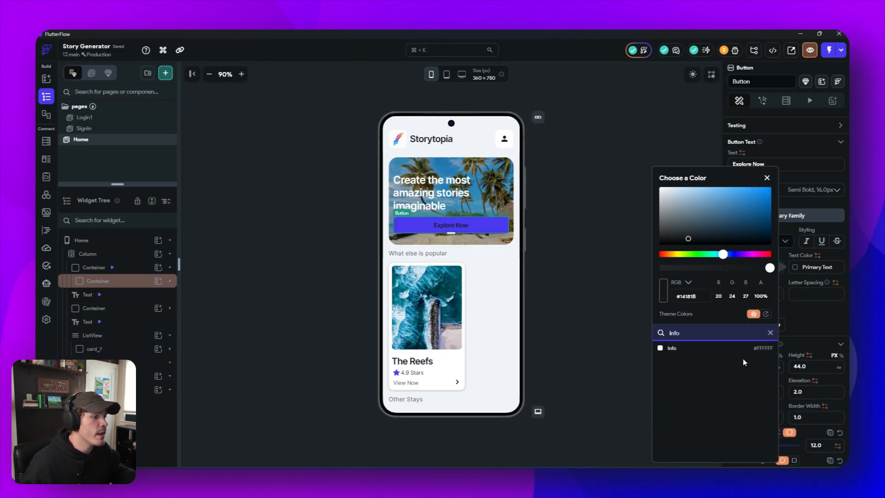
pyautogui.click(699, 350)
pyautogui.click(597, 222)
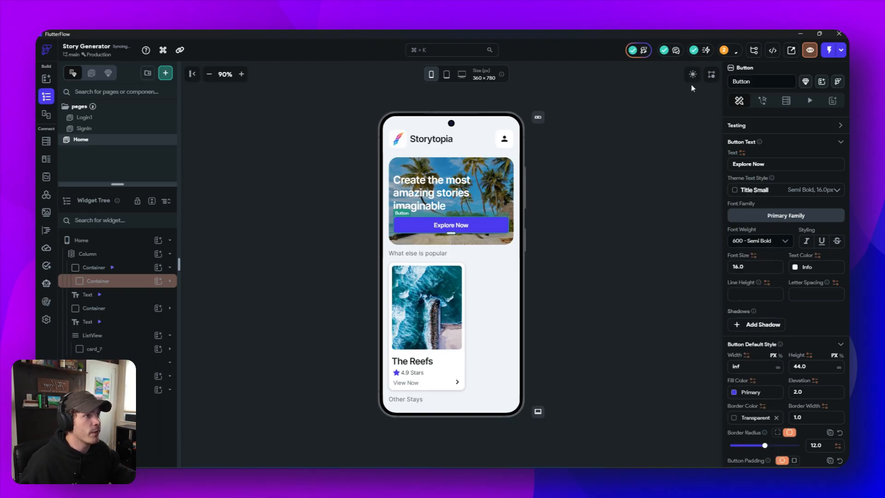
# - Check the Home page in both dark and light app brightness, ending in light mode
pyautogui.click(693, 74)
pyautogui.click(691, 77)
pyautogui.click(691, 78)
pyautogui.click(692, 78)
pyautogui.click(692, 78)
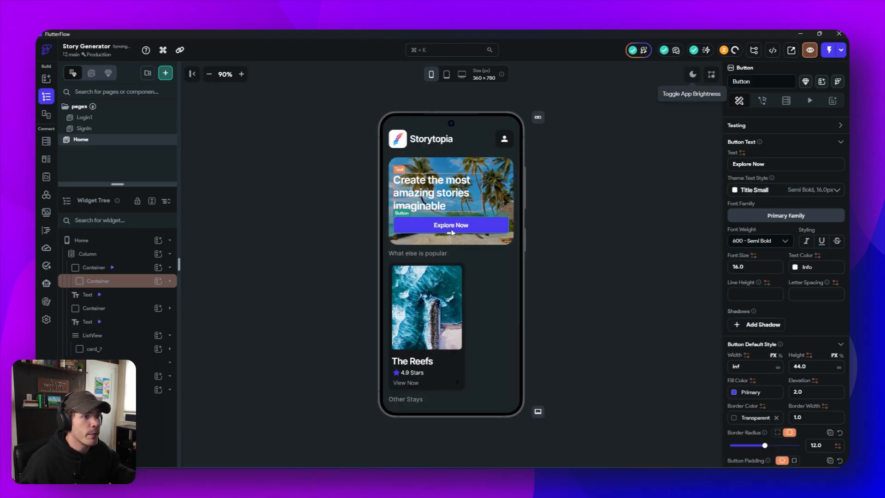
pyautogui.click(692, 76)
pyautogui.click(692, 78)
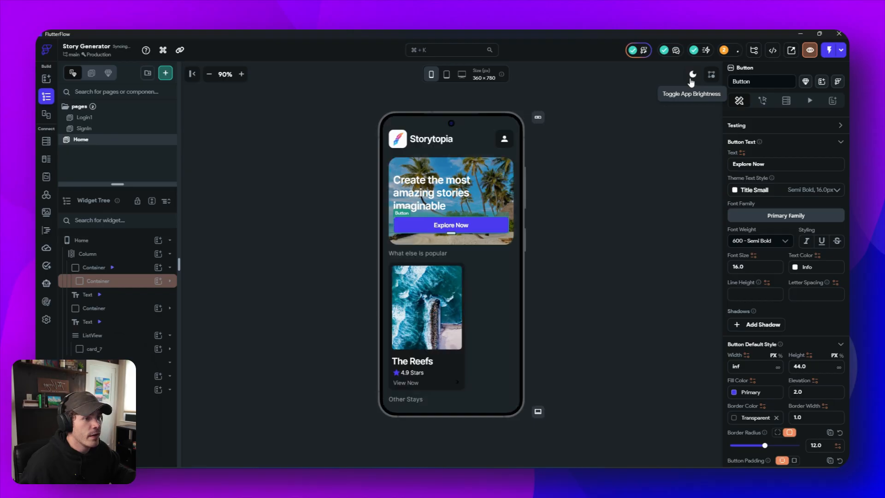
pyautogui.click(691, 77)
pyautogui.click(608, 206)
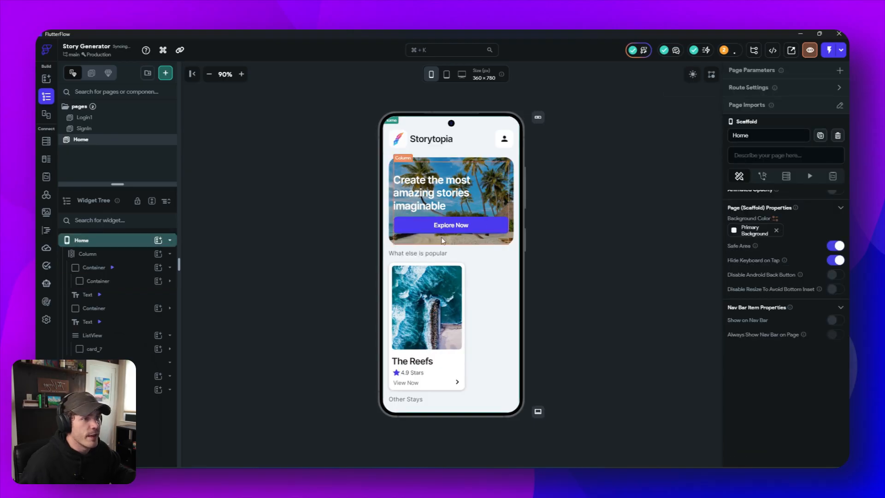
pyautogui.click(638, 263)
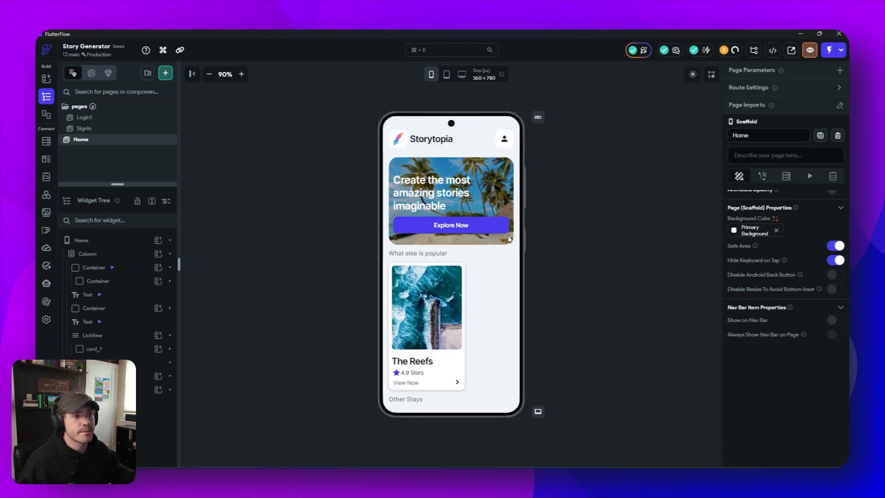
# - Set a uniform padding of 12 on all sides of the Column inside the hero card
pyautogui.click(488, 228)
pyautogui.click(501, 208)
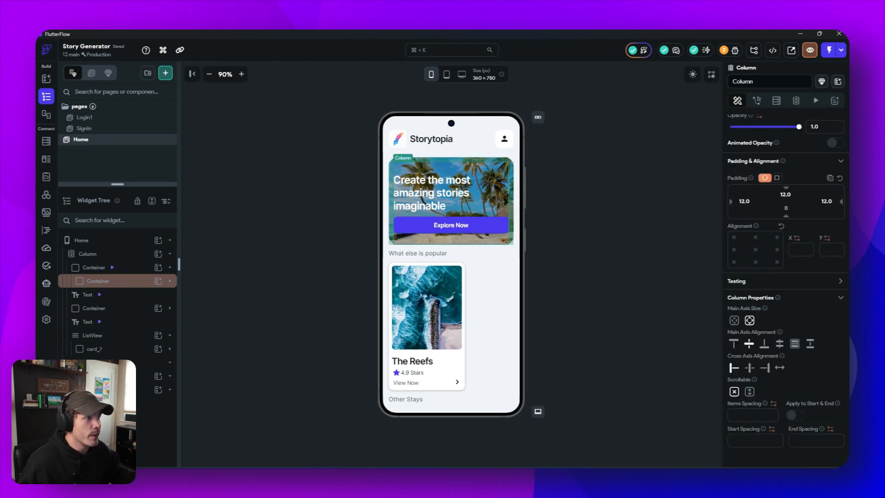
pyautogui.click(776, 178)
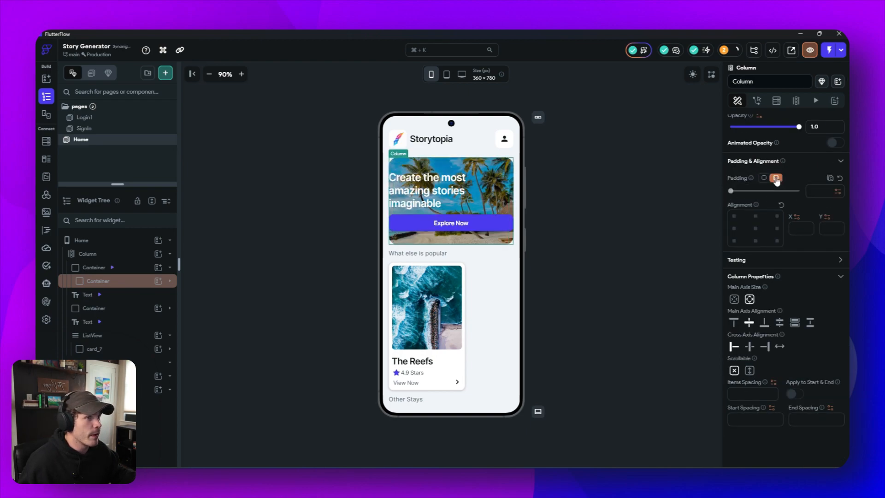
pyautogui.write('12')
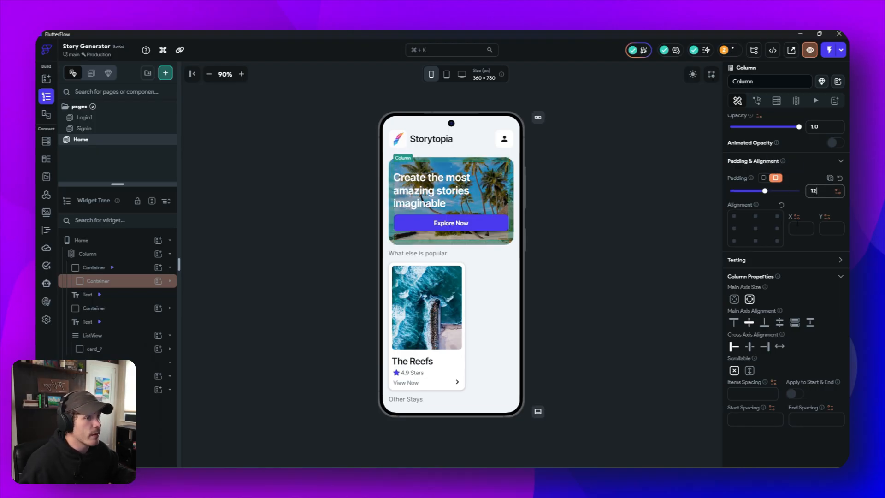
pyautogui.click(696, 274)
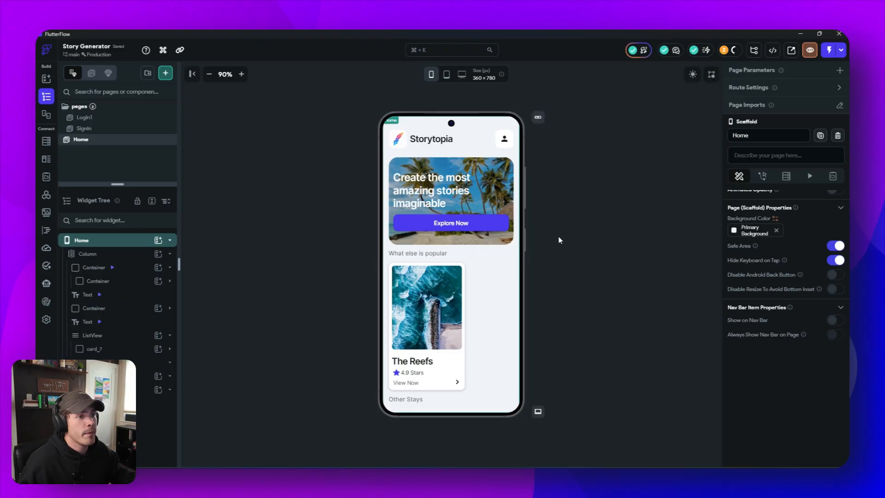
# - Make the Explore Now button Expanded and align it to the bottom center of its space
pyautogui.click(486, 222)
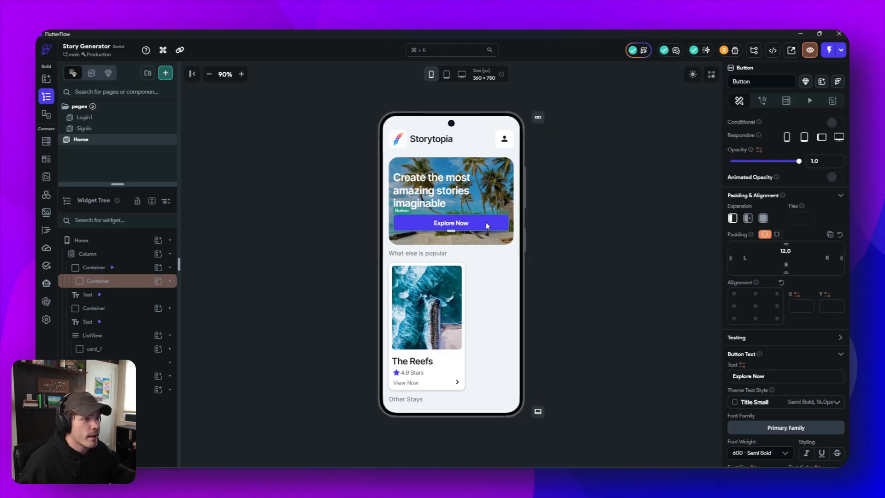
pyautogui.click(763, 218)
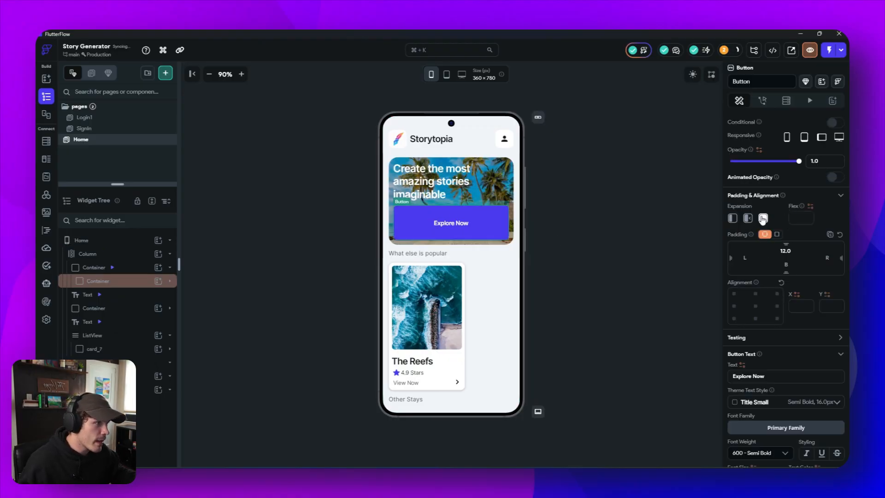
pyautogui.click(755, 319)
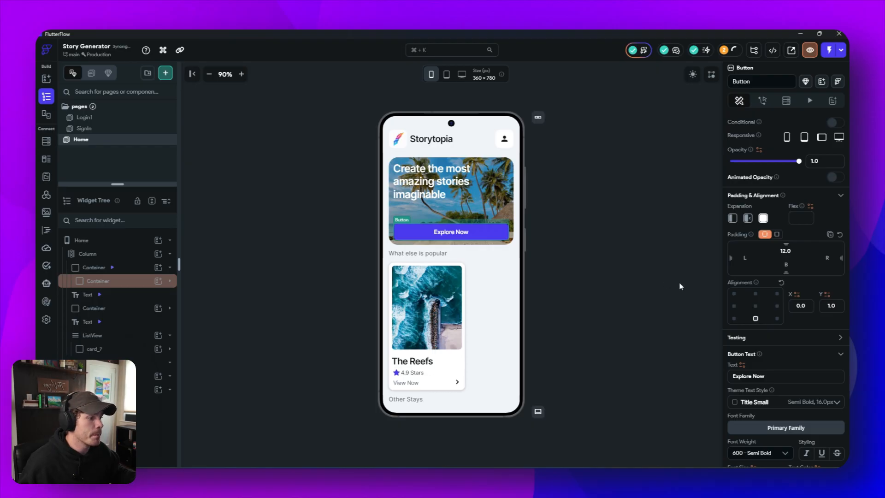
# - Set the height of the Explore Now button to 48 px
pyautogui.scroll(-4, 795, 350)
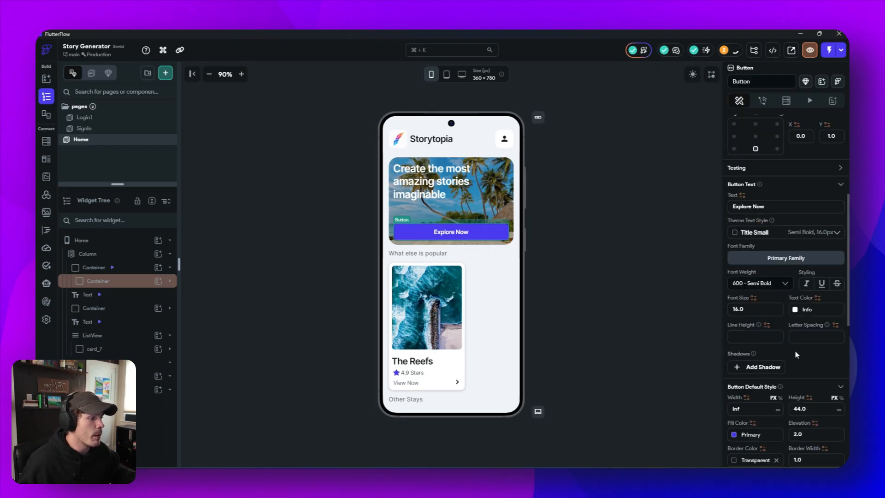
pyautogui.click(799, 408)
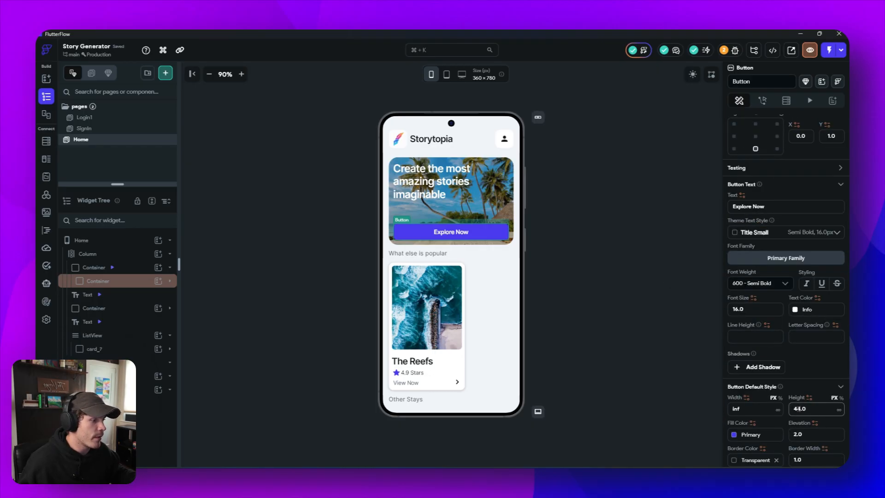
pyautogui.write('8')
pyautogui.scroll(-2, 787, 402)
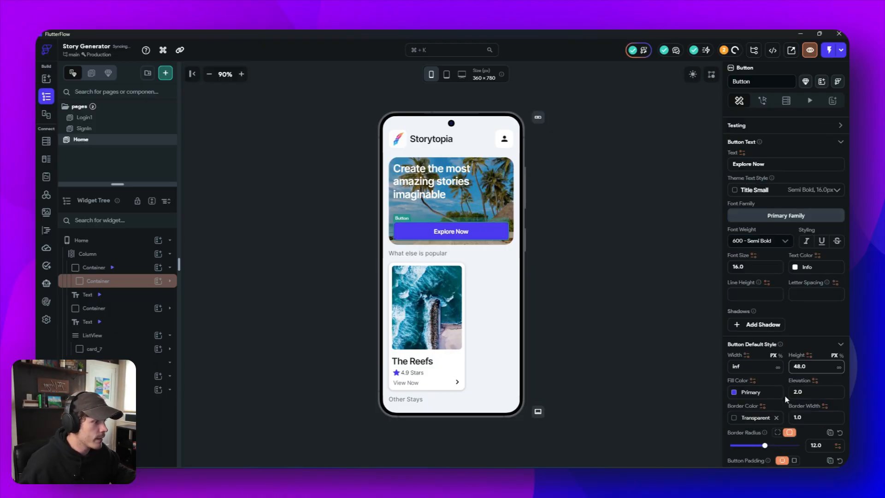
pyautogui.click(600, 300)
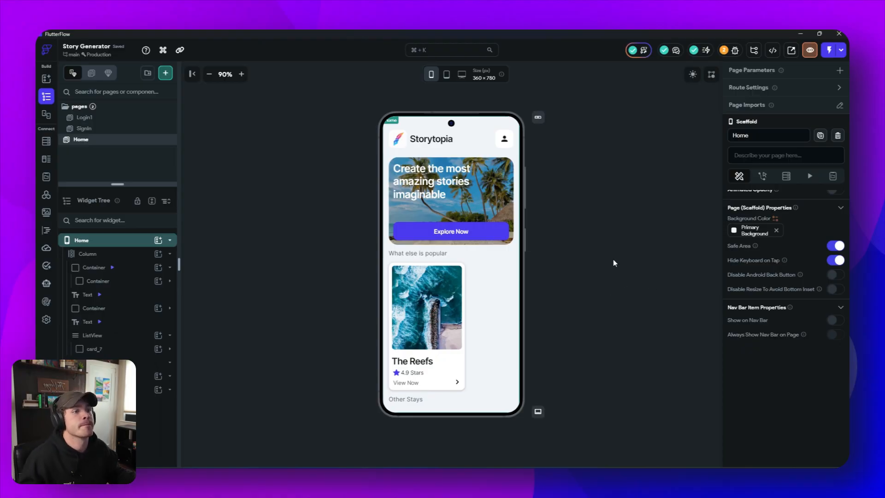
# - Try expanding the hero card's heading text with bottom-left alignment, and return it to its unexpanded layout
pyautogui.click(440, 172)
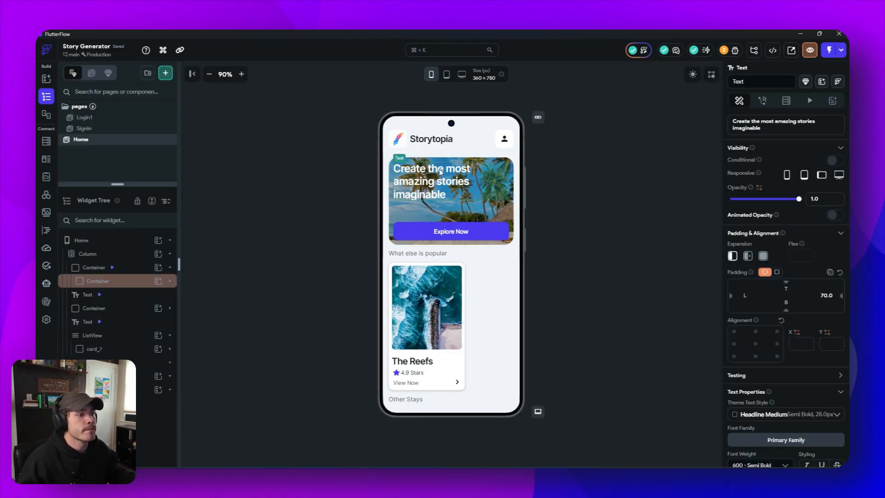
pyautogui.click(762, 256)
pyautogui.click(734, 343)
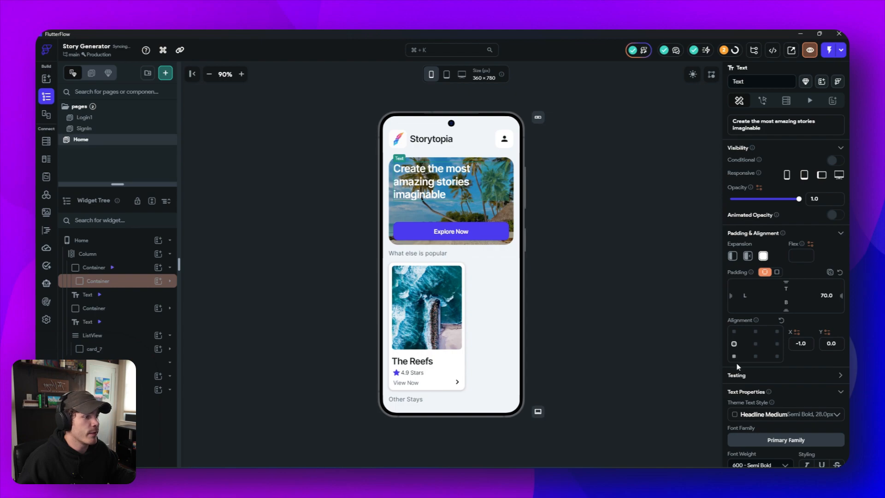
pyautogui.click(734, 356)
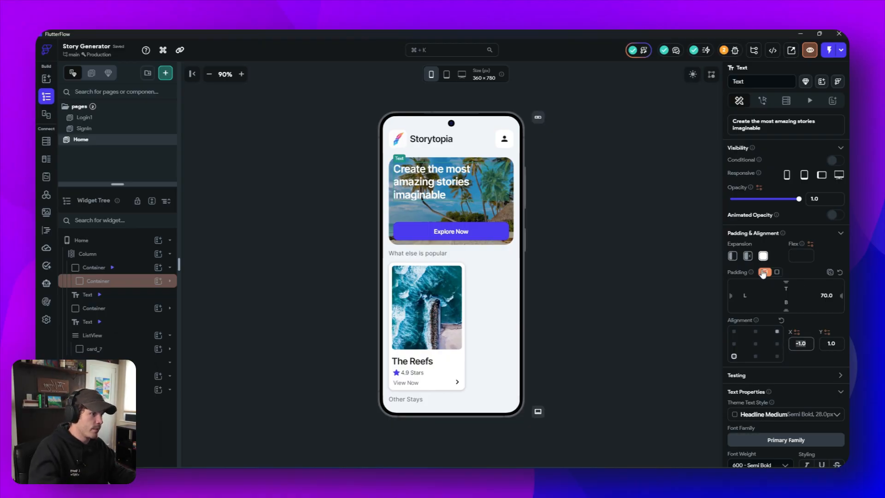
pyautogui.click(732, 256)
pyautogui.doubleClick(802, 343)
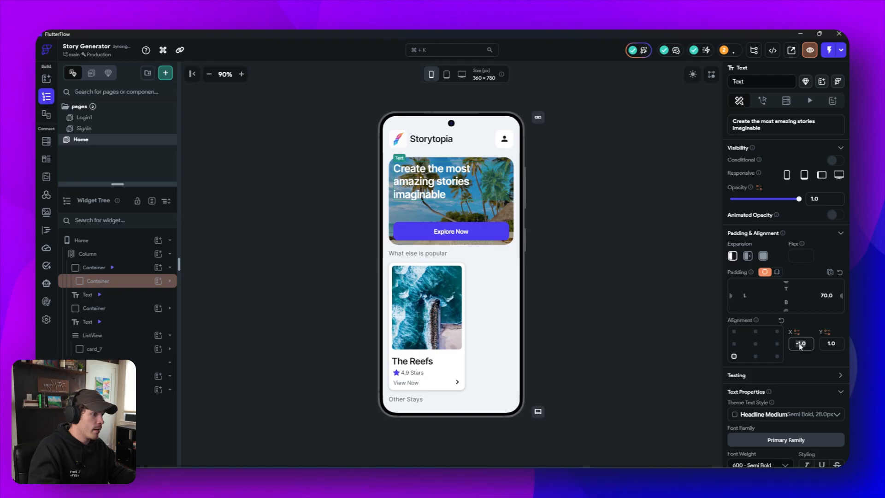
pyautogui.press('BackSpace')
pyautogui.press('Return')
pyautogui.click(665, 221)
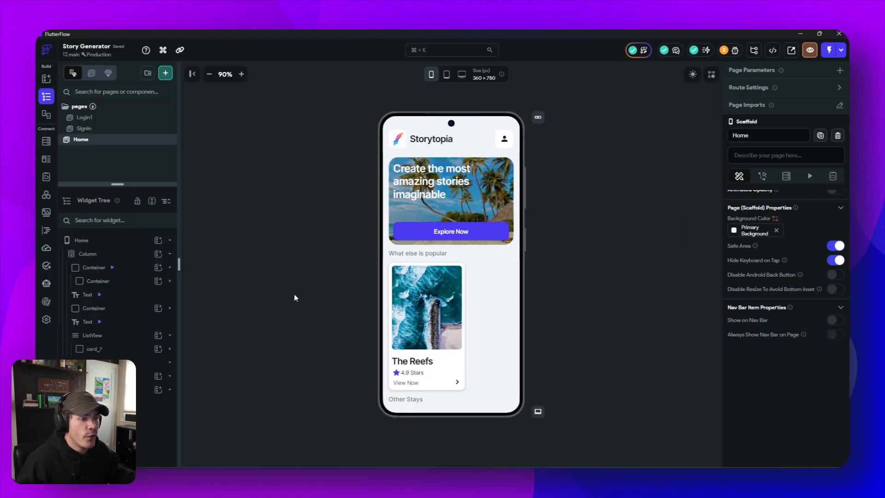
# - Replace the hero card container's network background image with the asset image Create_Stories.png
pyautogui.click(509, 162)
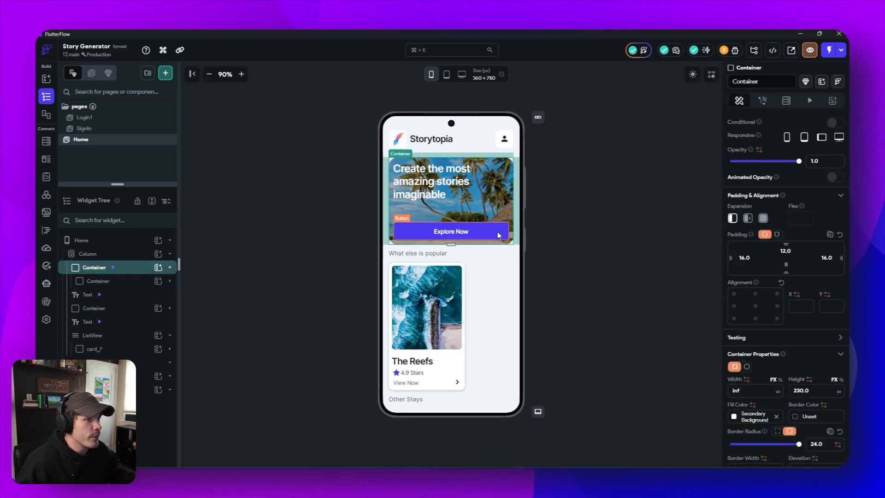
pyautogui.scroll(-2, 578, 250)
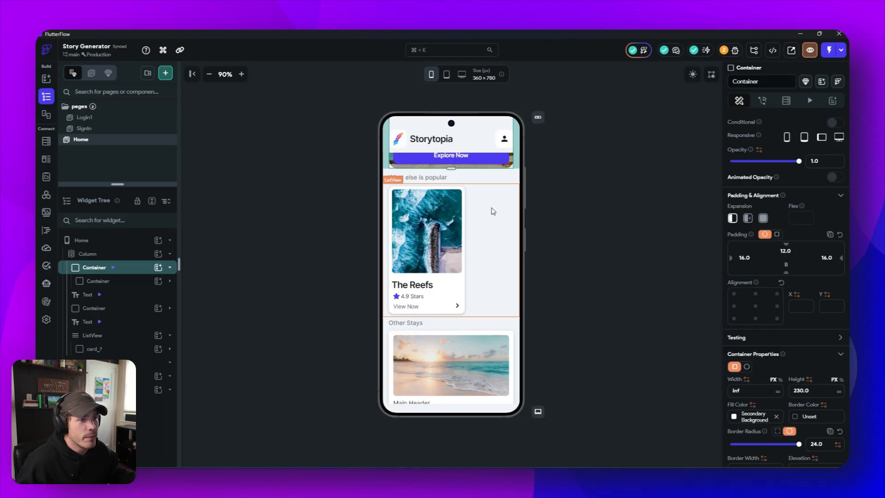
pyautogui.scroll(1, 498, 193)
pyautogui.scroll(-5, 824, 331)
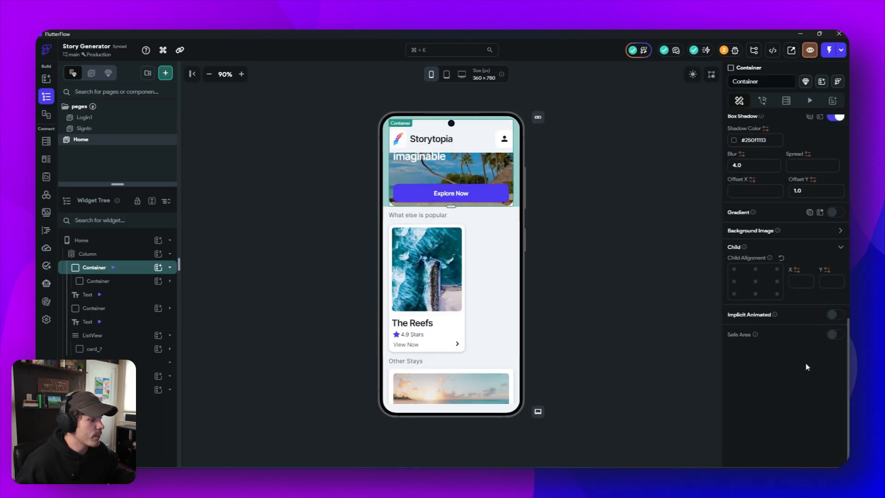
pyautogui.click(840, 230)
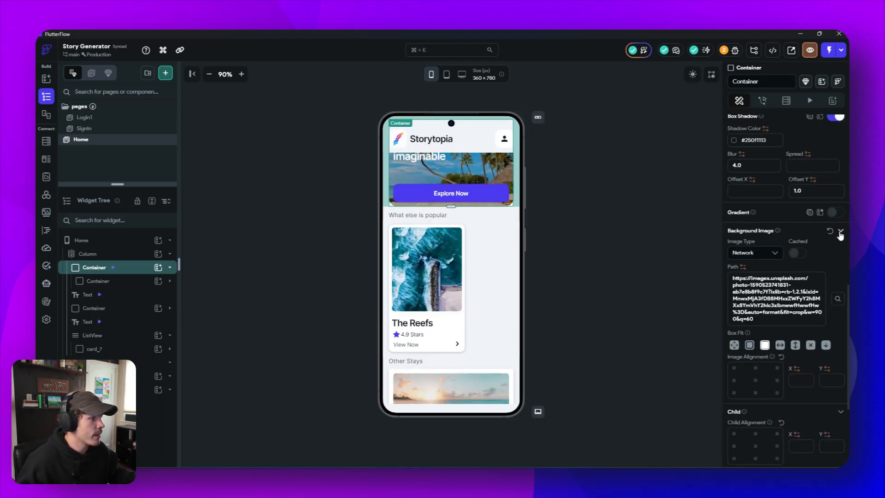
pyautogui.click(765, 252)
pyautogui.click(757, 286)
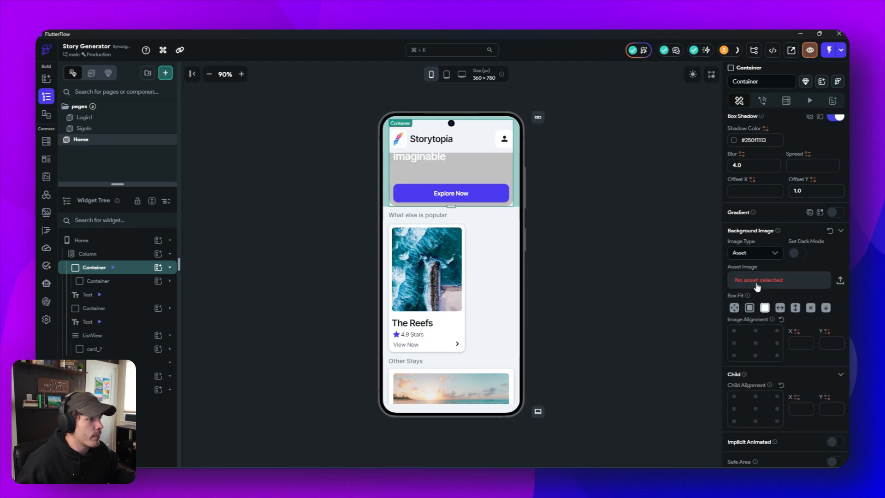
pyautogui.click(757, 281)
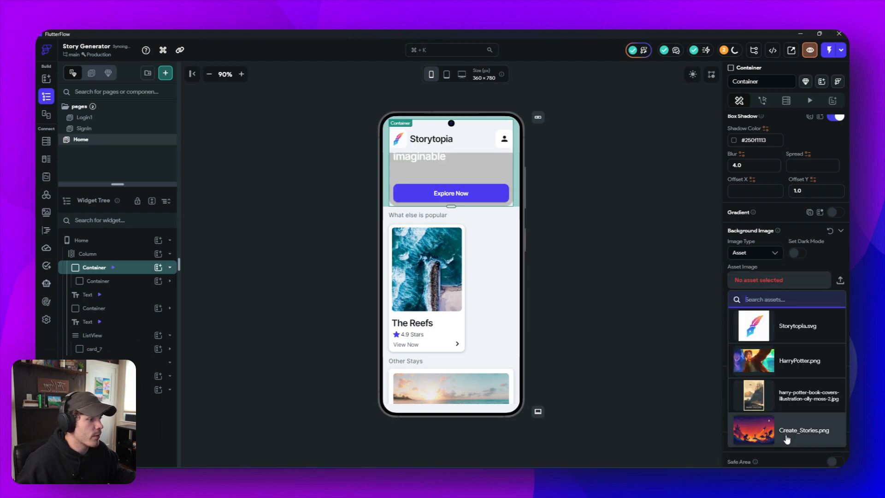
pyautogui.click(757, 430)
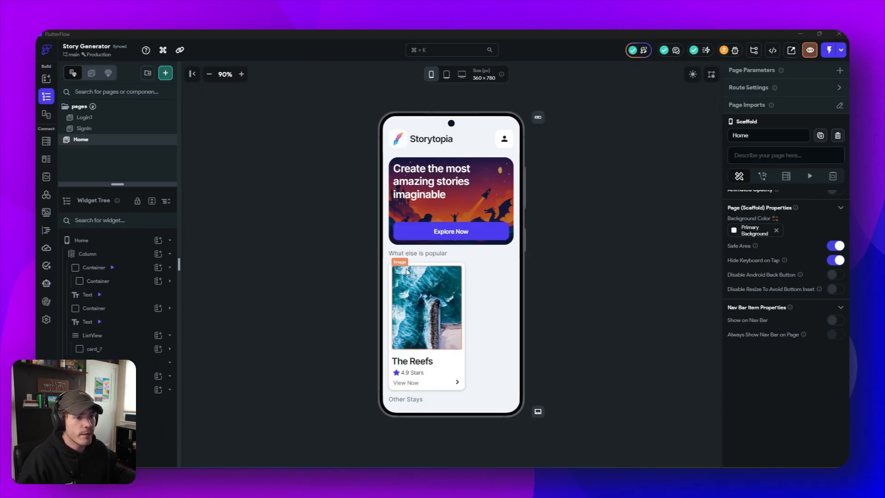
# - Convert the container of The Reefs card into a new component named StoryCardSmall
pyautogui.click(392, 270)
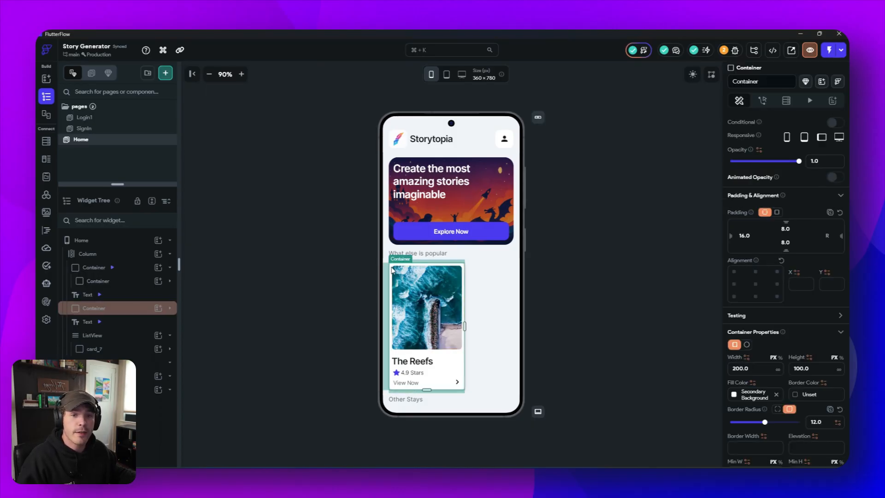
pyautogui.rightClick(392, 271)
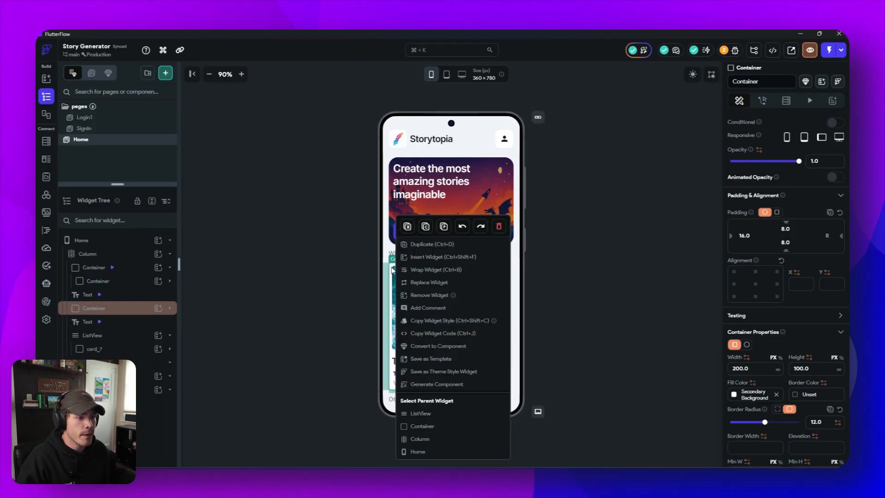
pyautogui.click(421, 346)
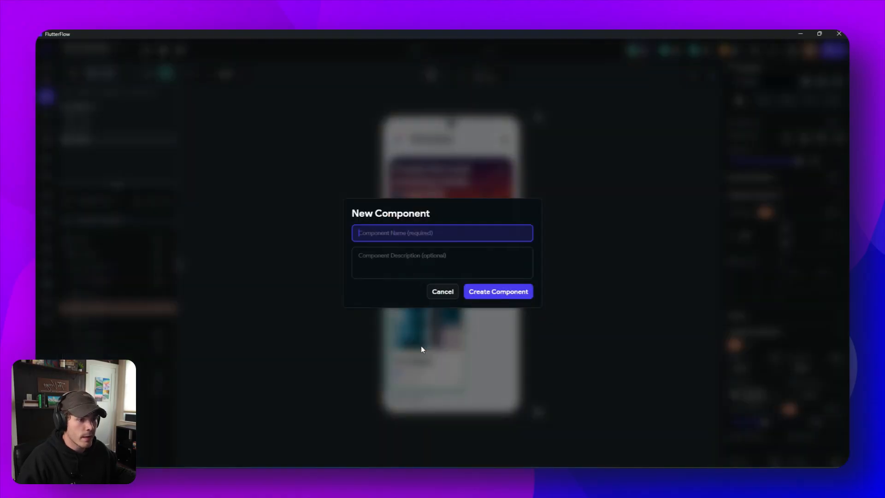
pyautogui.write('StoryCardSmall')
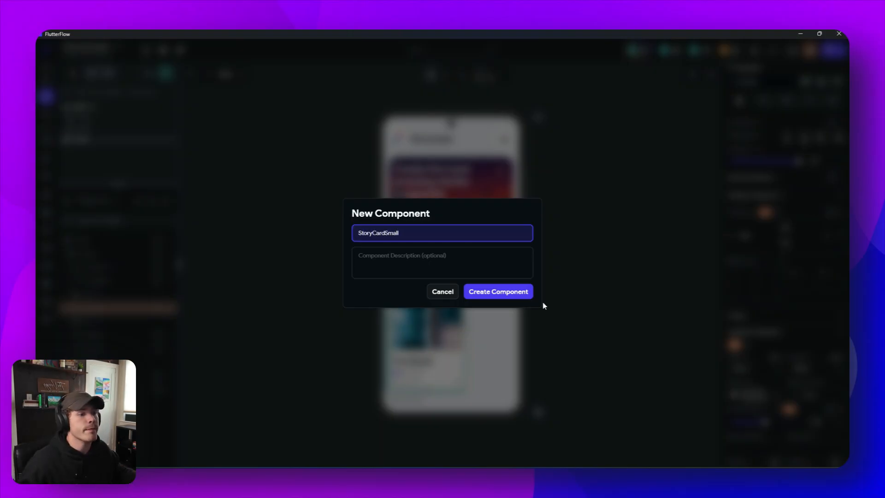
pyautogui.click(508, 296)
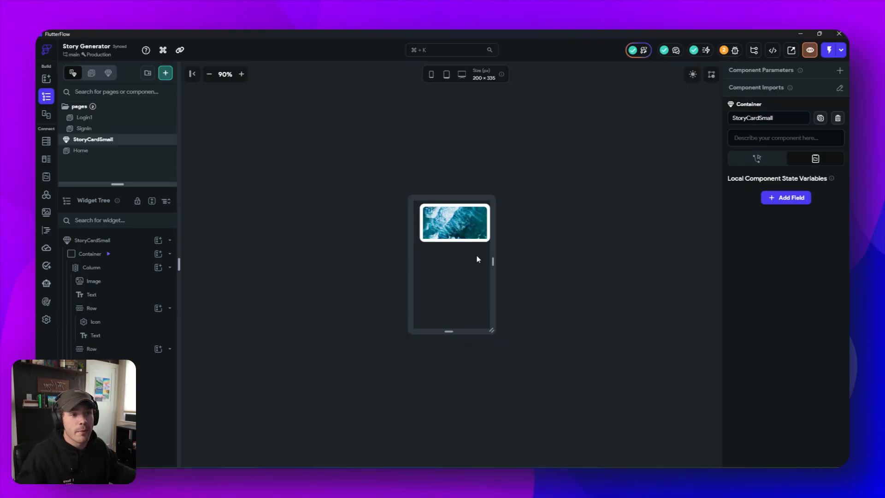
# - Widen the StoryCardSmall canvas to 262 px and clear the left padding of its outer Container
pyautogui.moveTo(492, 260); pyautogui.dragTo(507, 257)
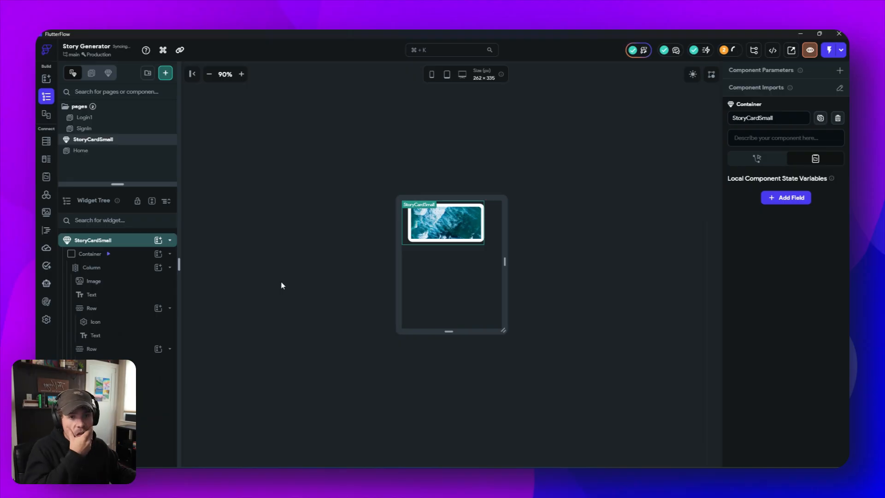
pyautogui.click(141, 258)
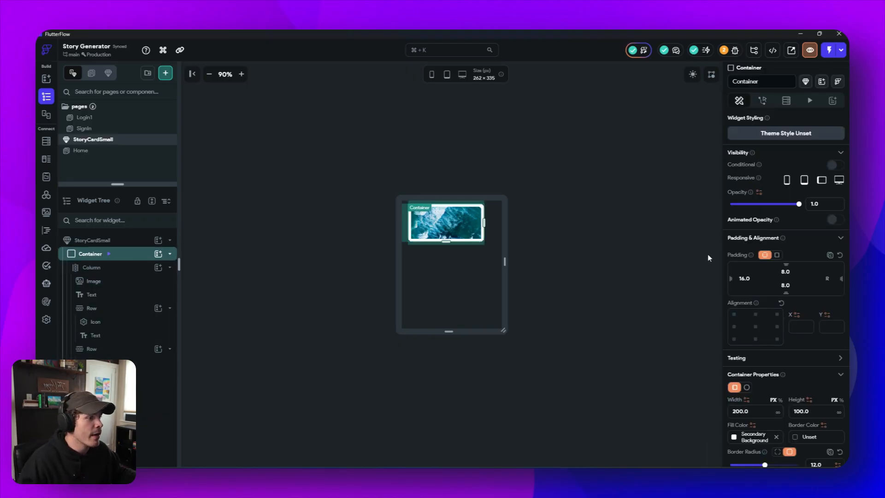
pyautogui.moveTo(752, 278); pyautogui.dragTo(726, 282)
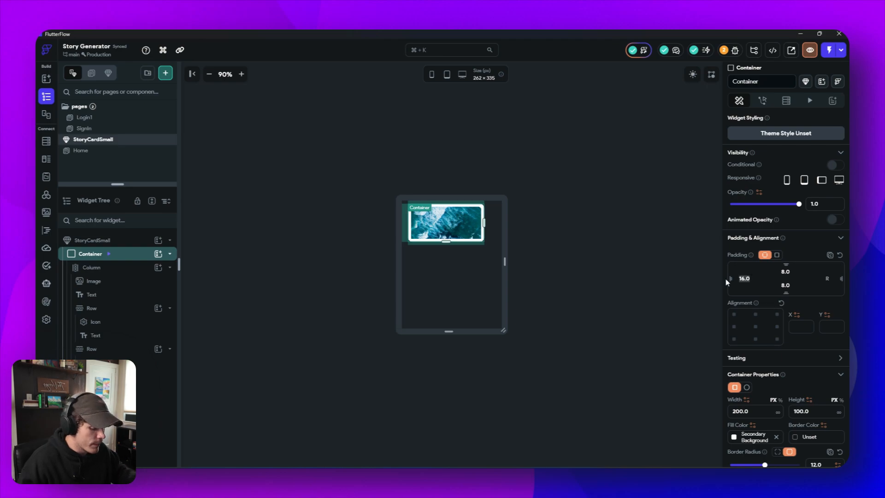
pyautogui.press('BackSpace')
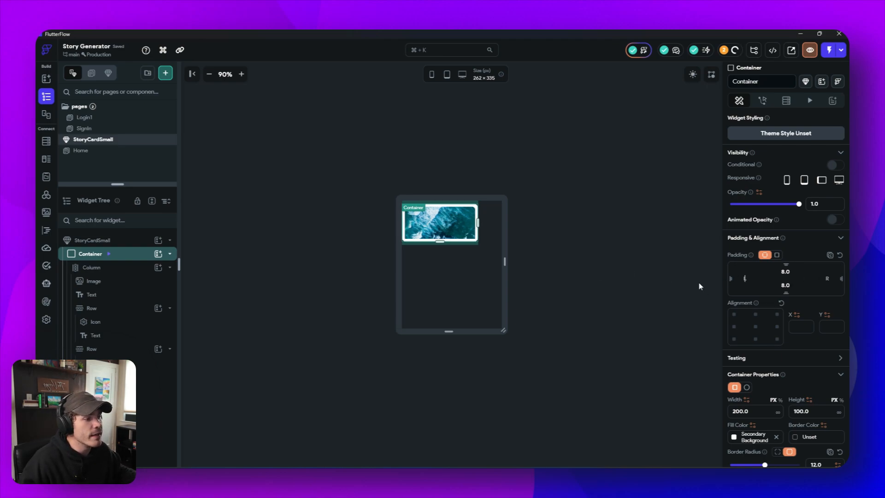
pyautogui.click(618, 270)
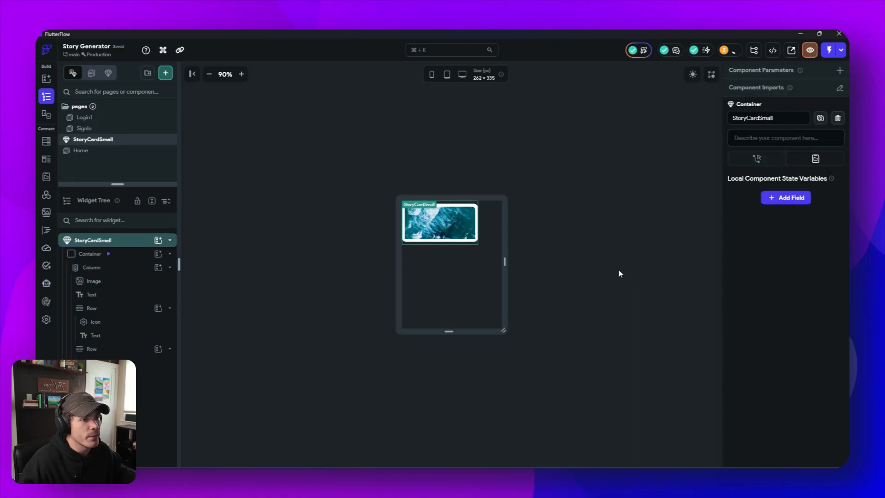
# - Clear the outer Container's fixed height and extend the component canvas to 641 px tall
pyautogui.click(126, 254)
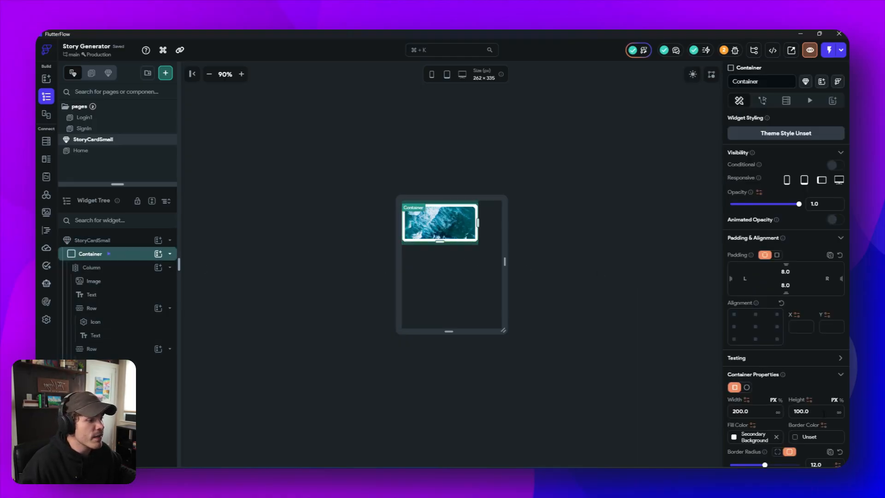
pyautogui.doubleClick(824, 412)
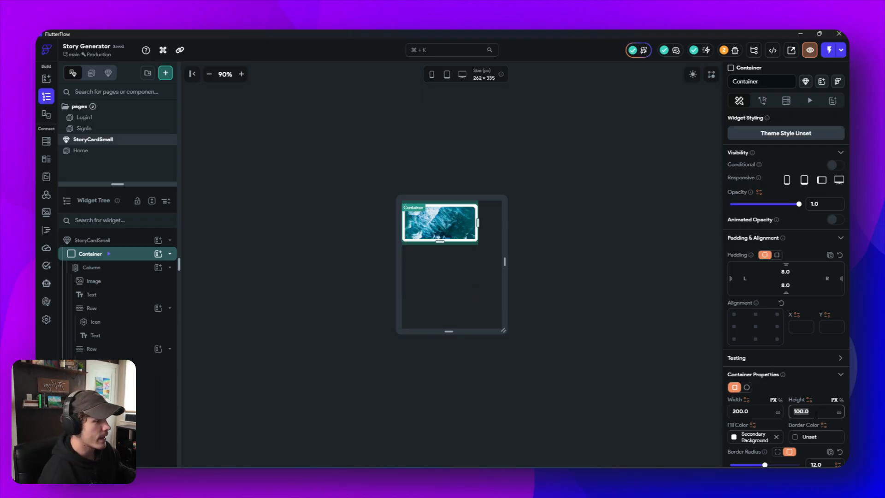
pyautogui.press('BackSpace')
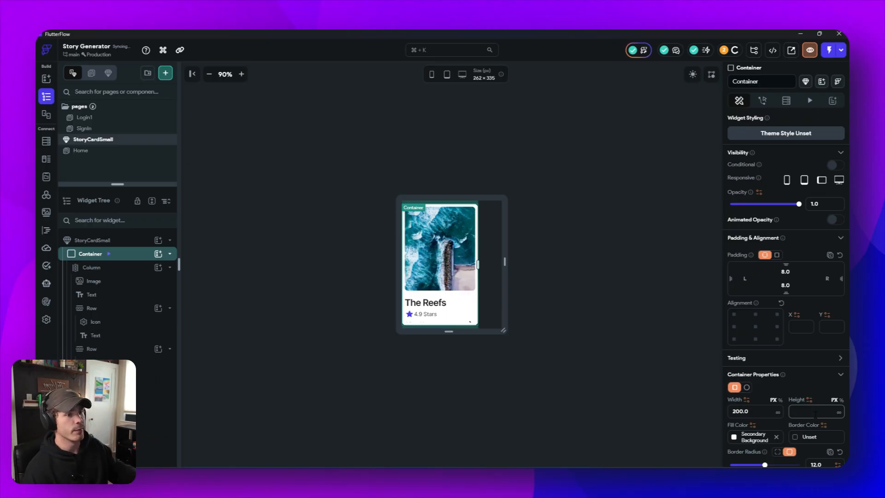
pyautogui.moveTo(448, 331); pyautogui.dragTo(434, 452)
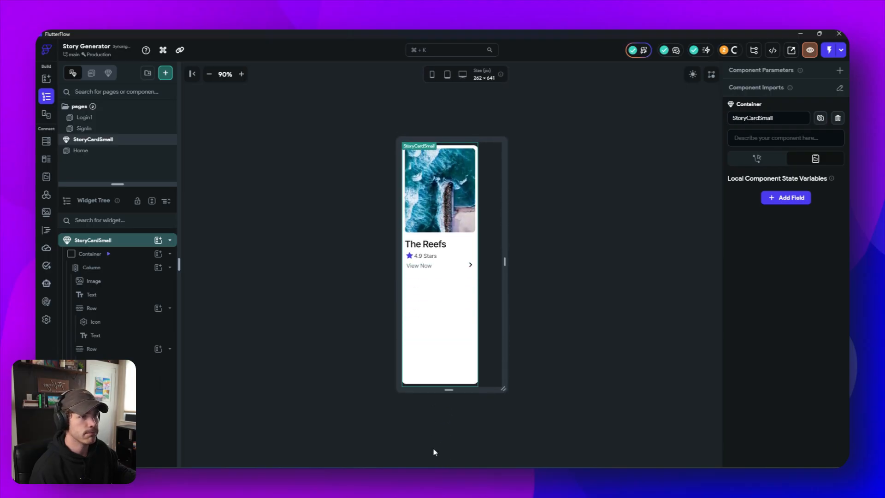
# - Set the card Column's main axis size to minimum and shorten the component canvas to 615 px
pyautogui.click(122, 267)
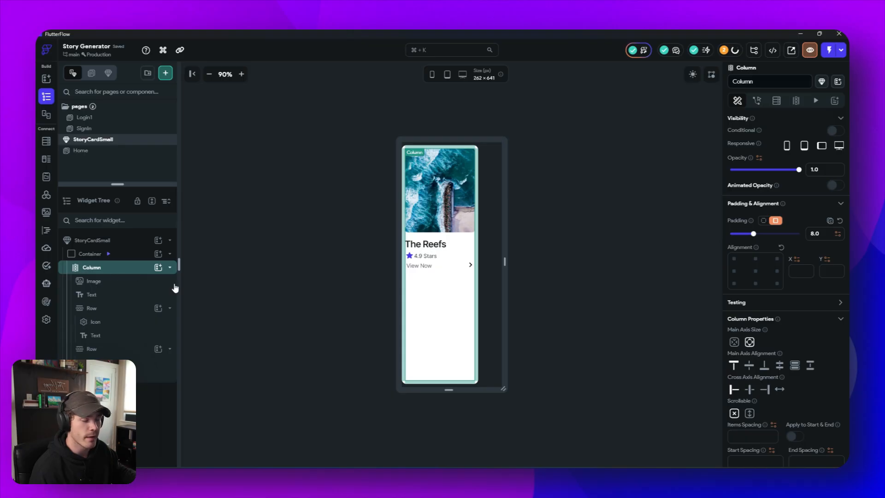
pyautogui.click(734, 342)
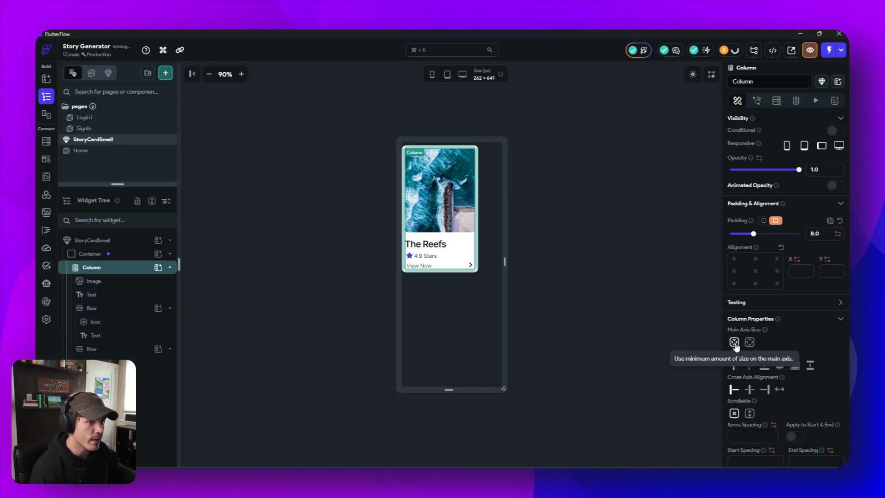
pyautogui.click(598, 277)
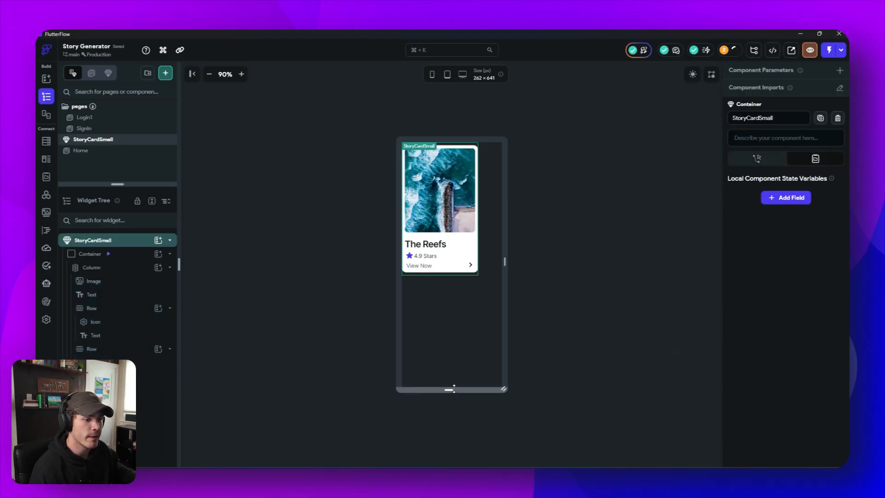
pyautogui.moveTo(454, 388)
pyautogui.mouseDown()
pyautogui.moveTo(451, 409)
pyautogui.moveTo(463, 382)
pyautogui.mouseUp()
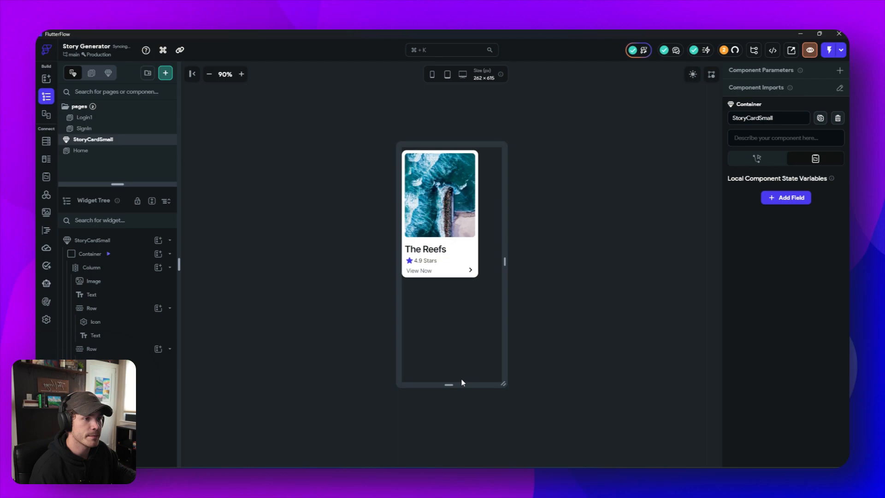
pyautogui.click(661, 315)
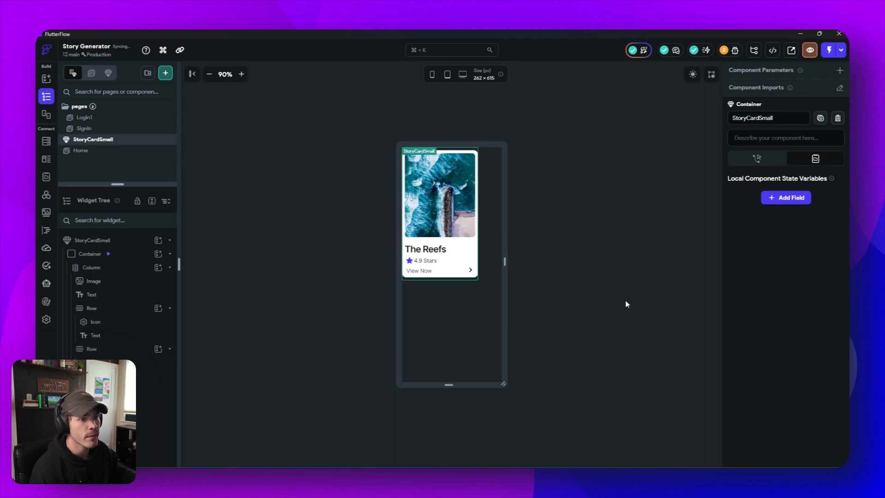
# - Set the top padding of The Reefs title to 12 and its theme text style to Title Medium
pyautogui.click(422, 251)
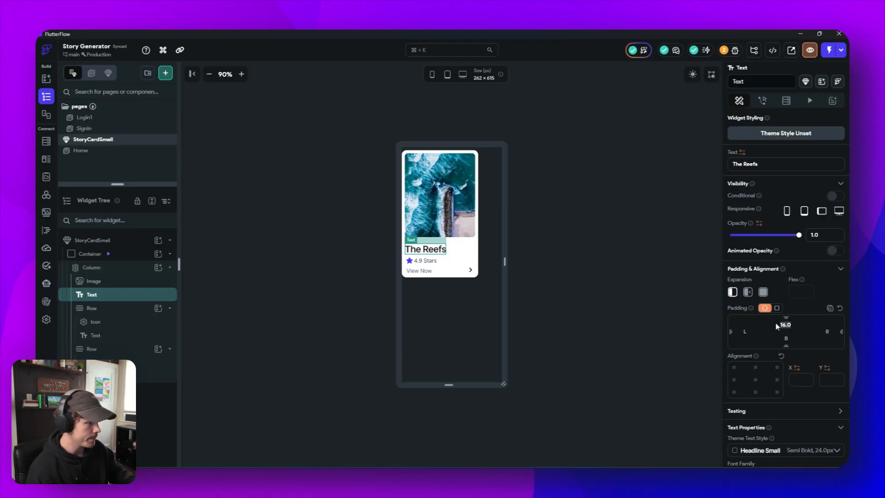
pyautogui.write('12')
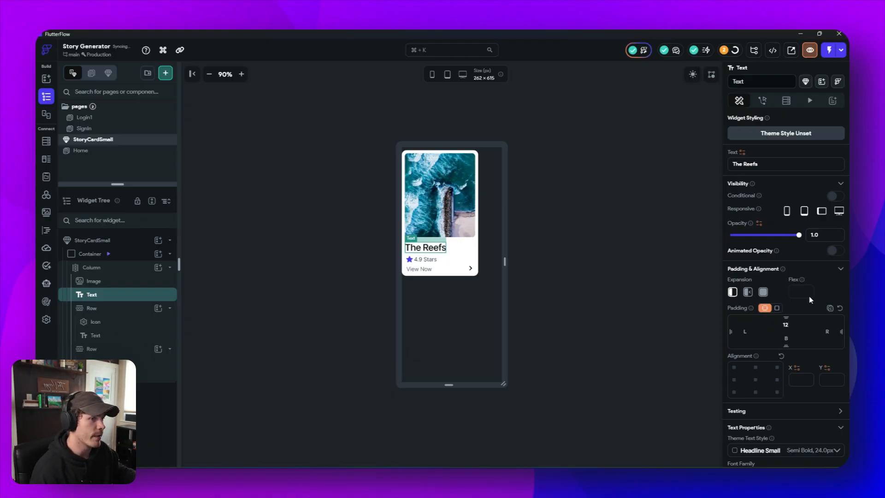
pyautogui.scroll(-3, 794, 298)
pyautogui.click(799, 326)
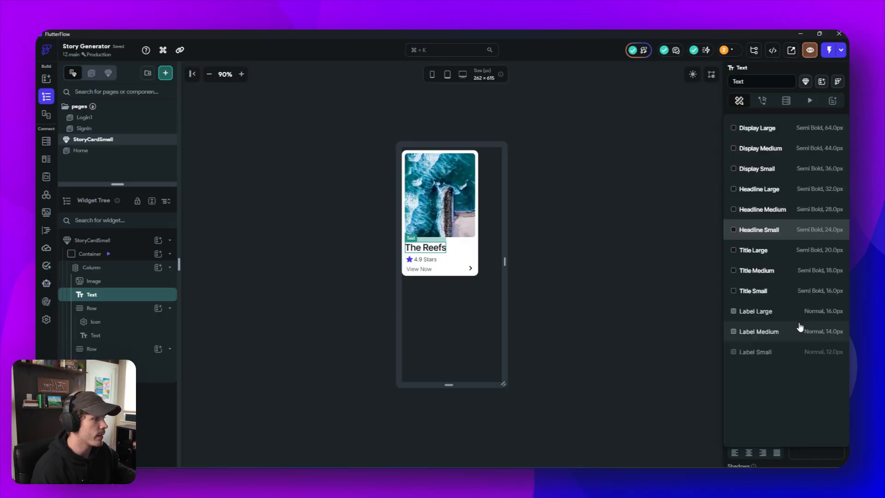
pyautogui.click(789, 270)
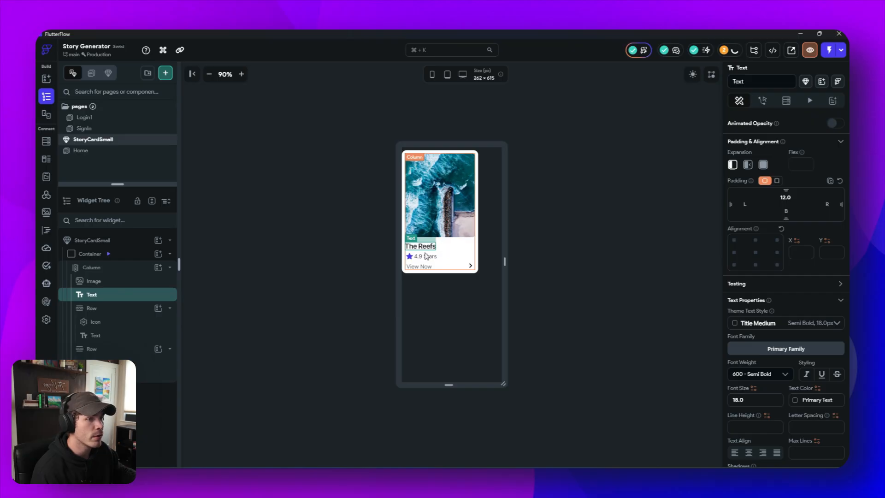
# - Limit The Reefs title text to a maximum of 2 lines
pyautogui.scroll(-5, 789, 314)
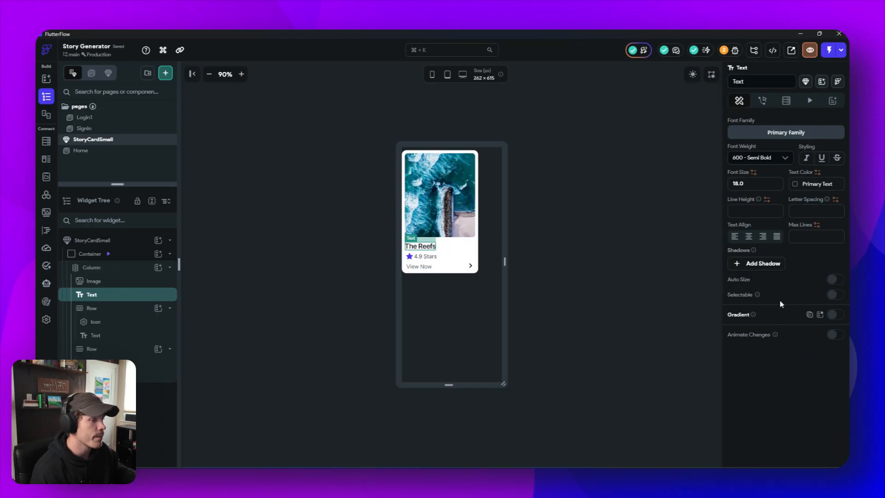
pyautogui.click(818, 239)
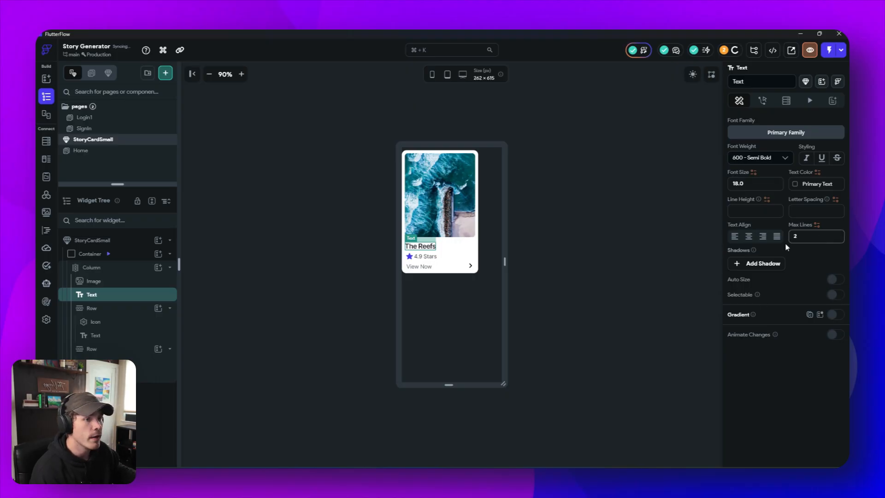
pyautogui.write('2')
pyautogui.press('Return')
# - Append a long run of repeated "sdf" filler characters to The Reefs title text to test how it wraps
pyautogui.scroll(5, 799, 240)
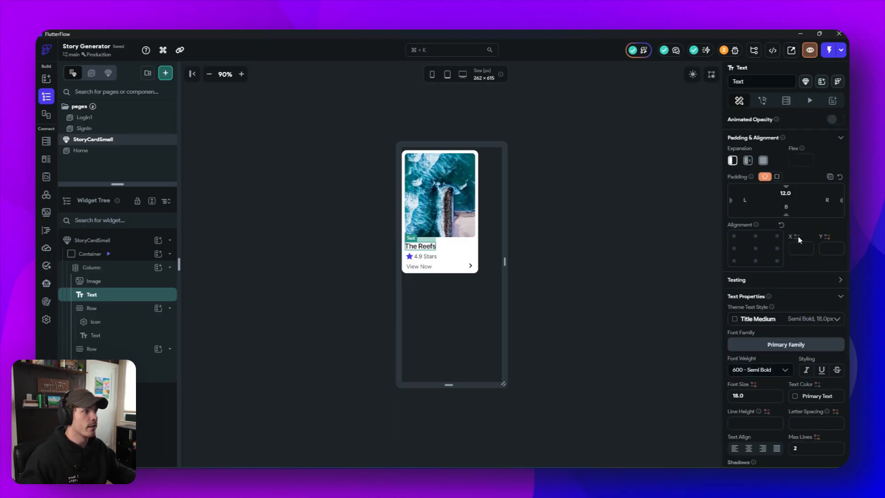
pyautogui.scroll(3, 799, 240)
pyautogui.click(786, 168)
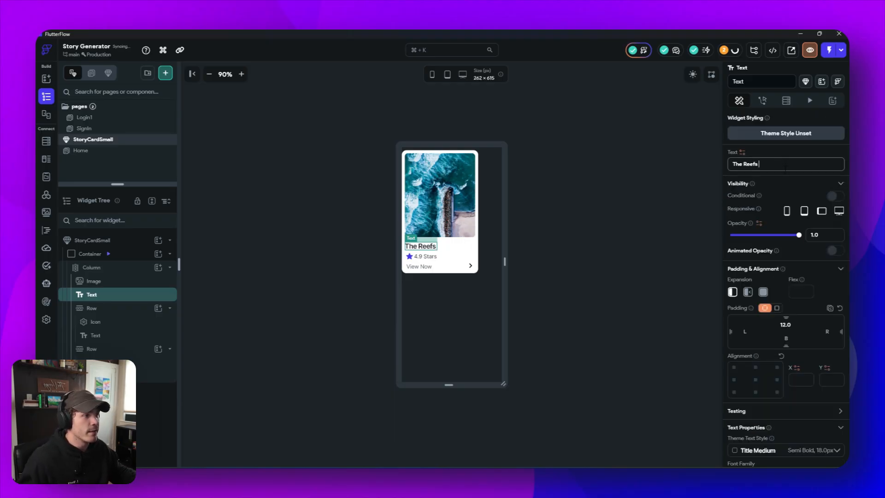
pyautogui.write('sdfsdfsdfsdfsdfsdfsdfsdfsdfsd')
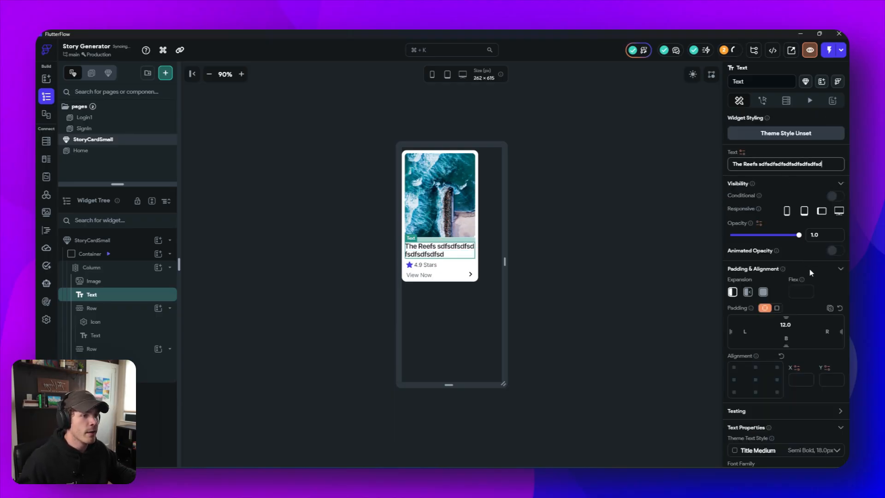
# - Clear the title text's maximum line limit and append more "sdf" filler to test how it wraps without a limit
pyautogui.scroll(-1, 803, 270)
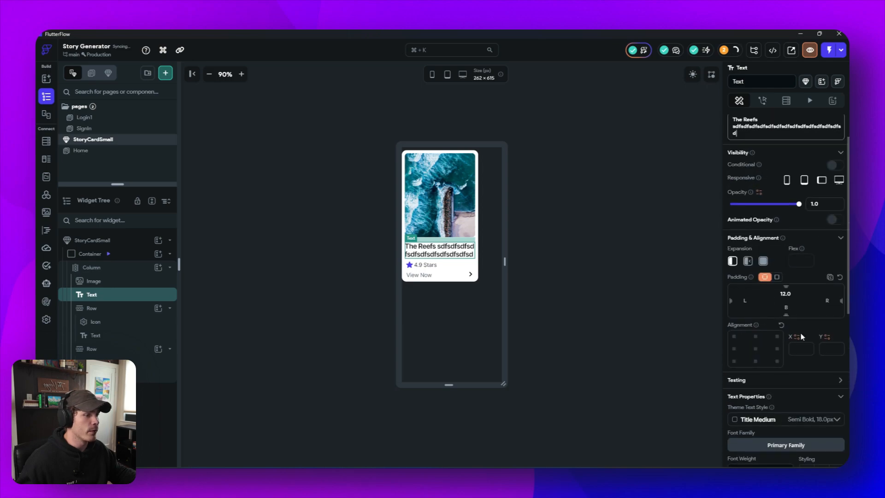
pyautogui.scroll(-6, 802, 299)
pyautogui.click(808, 237)
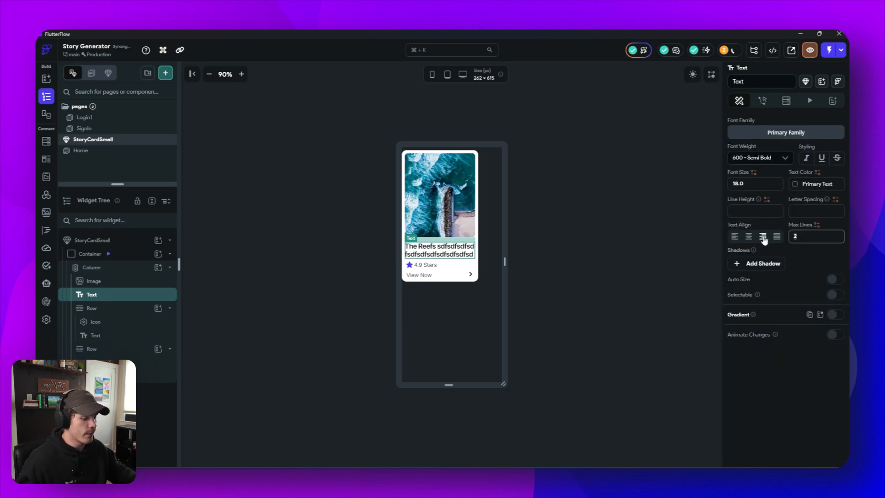
pyautogui.press('BackSpace')
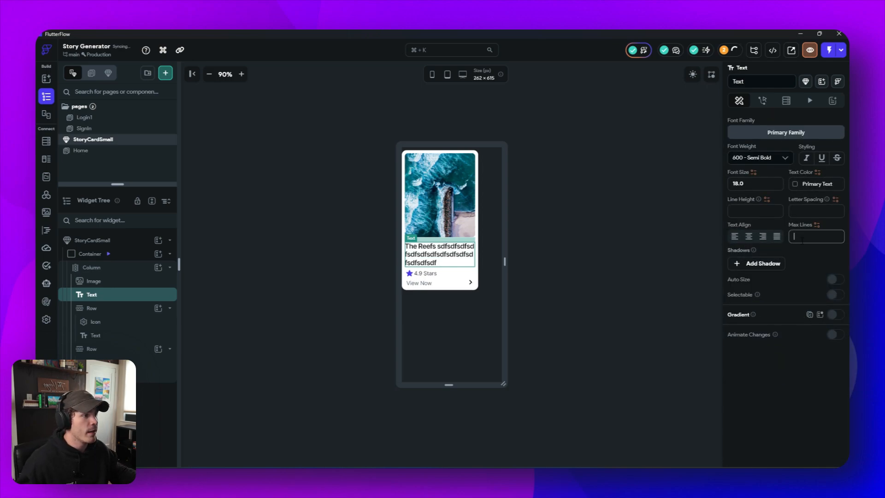
pyautogui.scroll(8, 792, 191)
pyautogui.click(792, 173)
pyautogui.write('sdfsdfsdfsdfsdfsdfsdfsdfsdfsdfsdfsdfsdfsdfsdf')
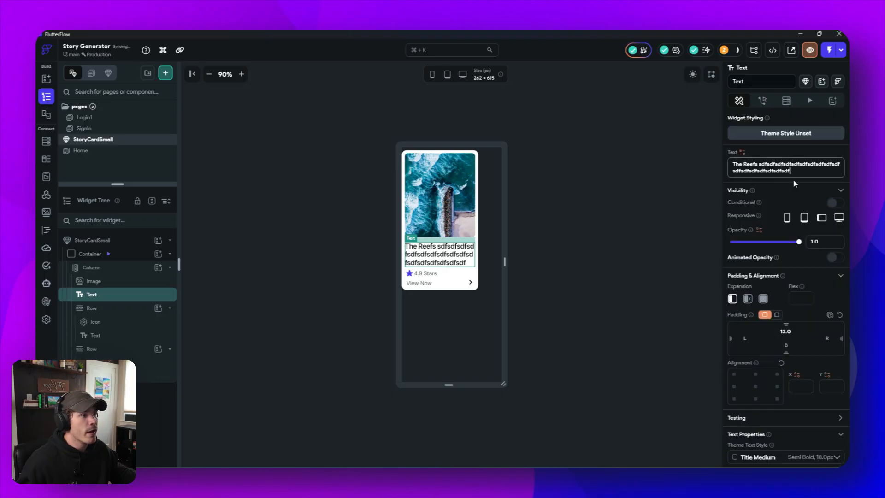
# - Set the title text's maximum lines to 2
pyautogui.scroll(-5, 811, 227)
pyautogui.scroll(-2, 812, 227)
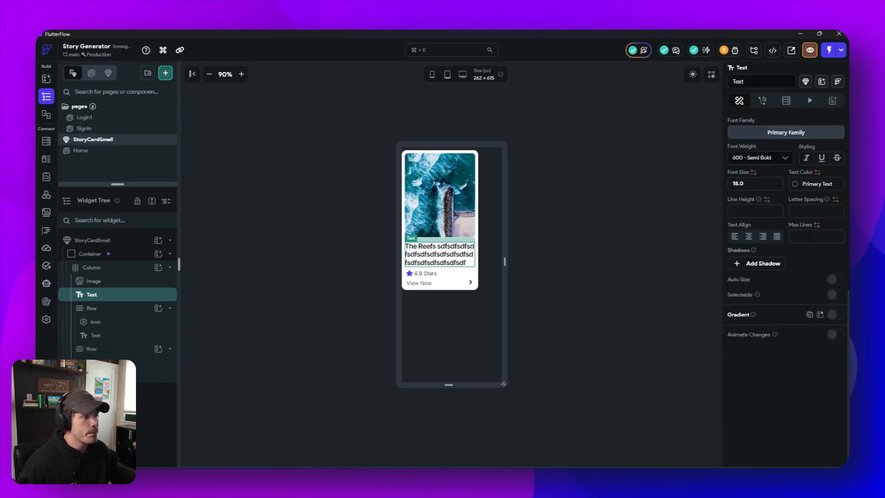
pyautogui.click(816, 236)
pyautogui.write('2')
pyautogui.click(591, 278)
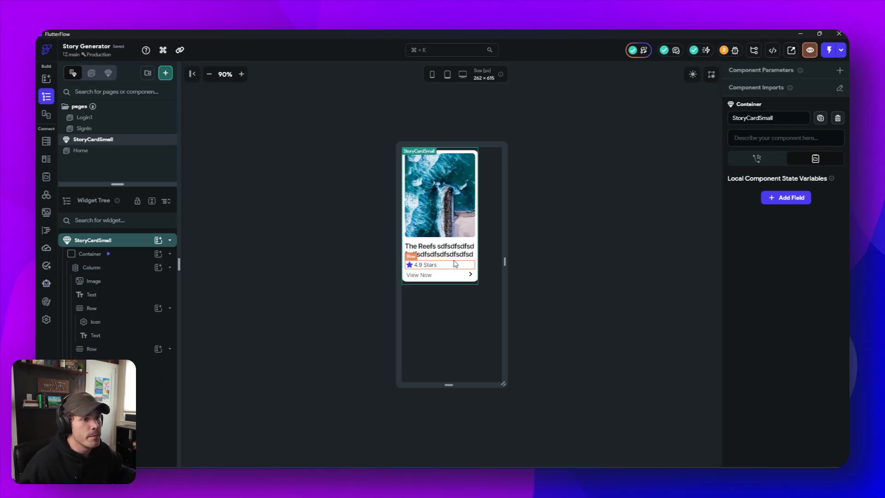
# - Widen the component canvas to 478 px and delete the 4.9 Stars rating row from the card
pyautogui.moveTo(504, 261); pyautogui.dragTo(545, 261)
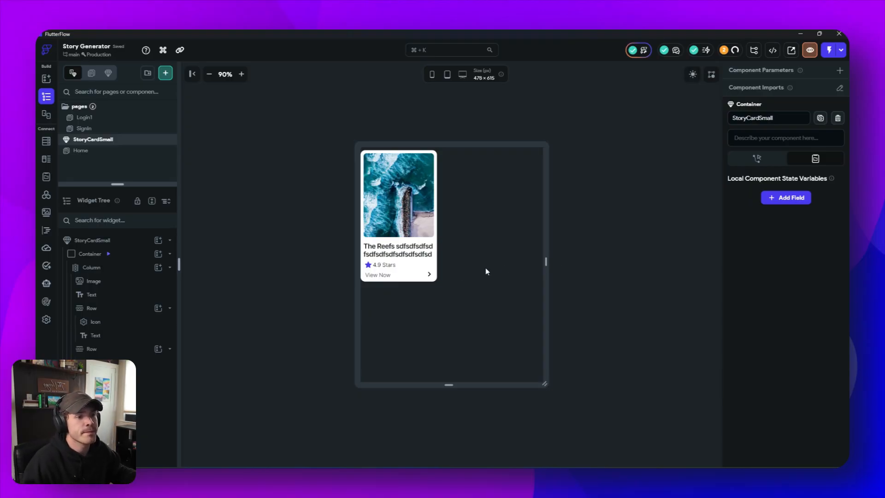
pyautogui.click(433, 267)
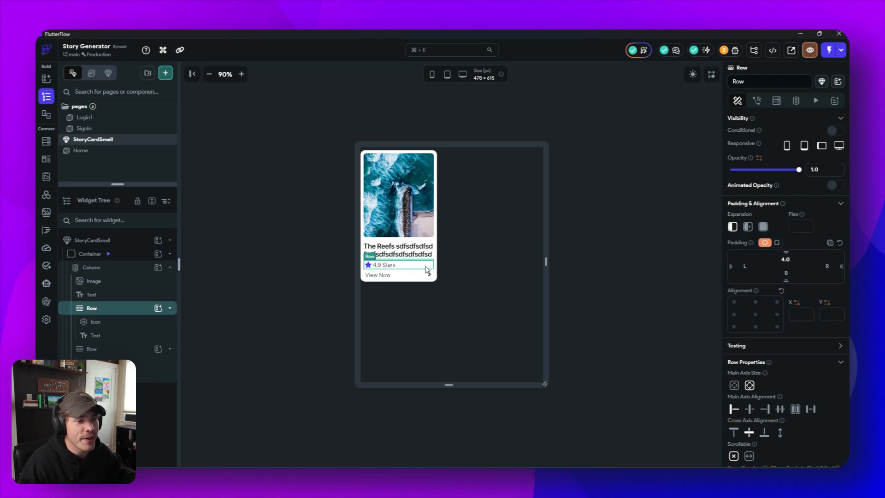
pyautogui.press('Delete')
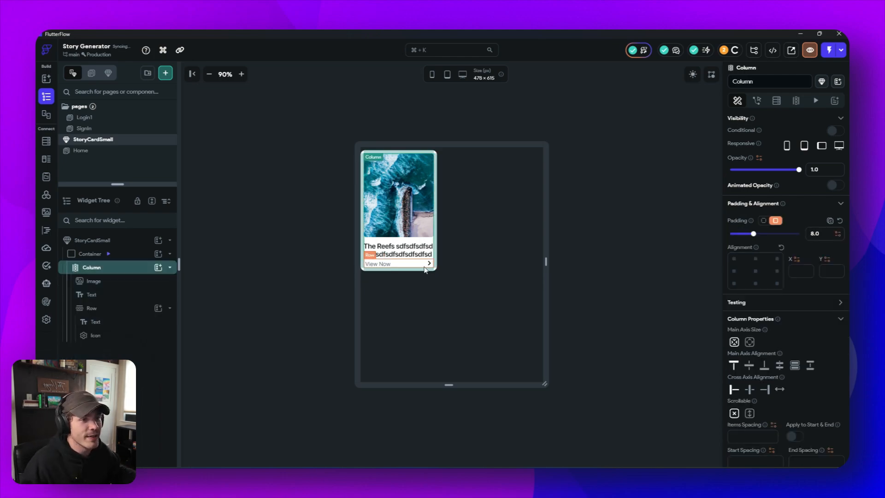
# - Change the View Now label at the bottom of the card to "Read Now"
pyautogui.click(377, 264)
pyautogui.click(740, 164)
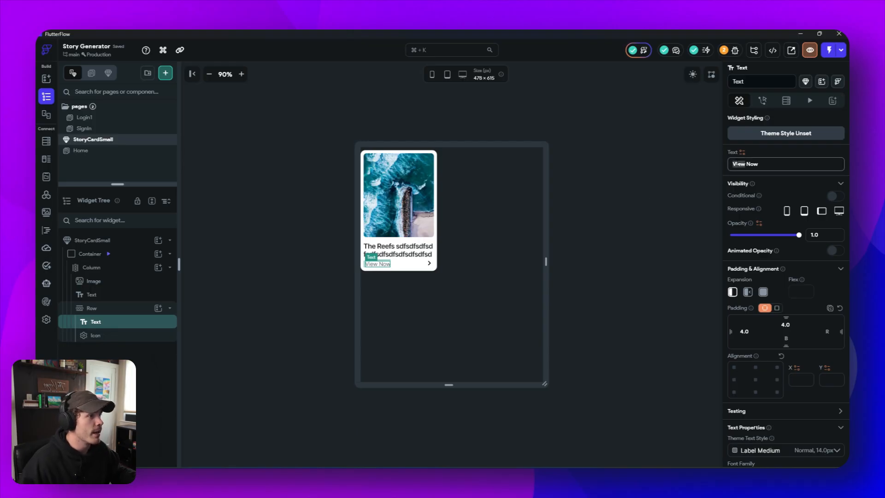
pyautogui.press('BackSpace')
pyautogui.press('BackSpace')
pyautogui.press('BackSpace')
pyautogui.press('BackSpace')
pyautogui.write('Read')
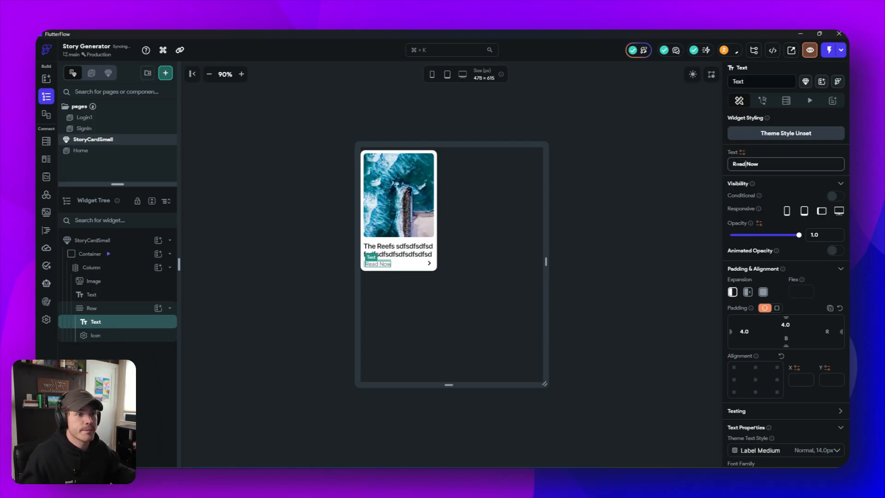
pyautogui.click(619, 245)
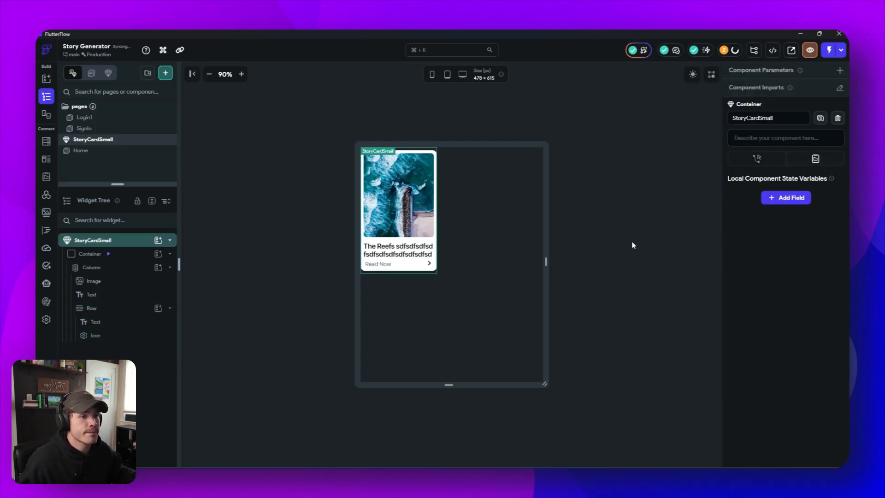
# - Remove the left padding from the Read Now text so it aligns with the title
pyautogui.click(384, 266)
pyautogui.click(409, 267)
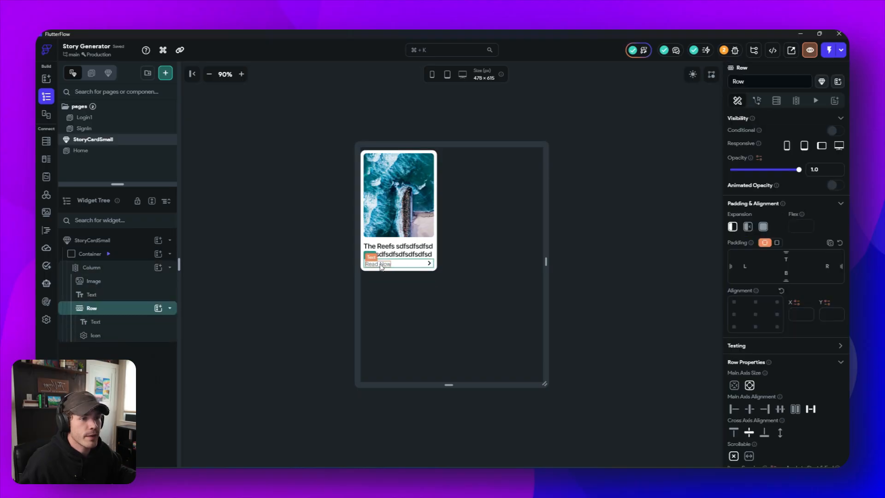
pyautogui.click(380, 266)
pyautogui.press('BackSpace')
pyautogui.press('BackSpace')
pyautogui.press('BackSpace')
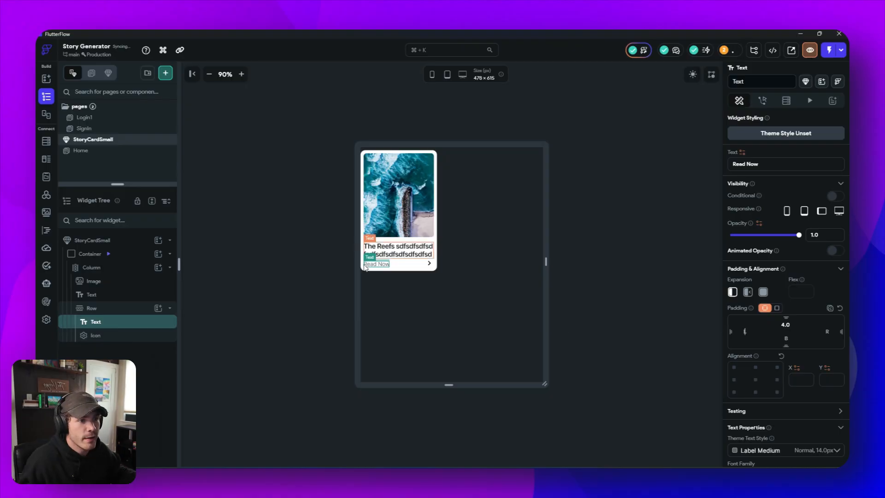
pyautogui.click(443, 302)
# - Preview the card in dark mode to check the arrow icon beside Read Now
pyautogui.click(430, 264)
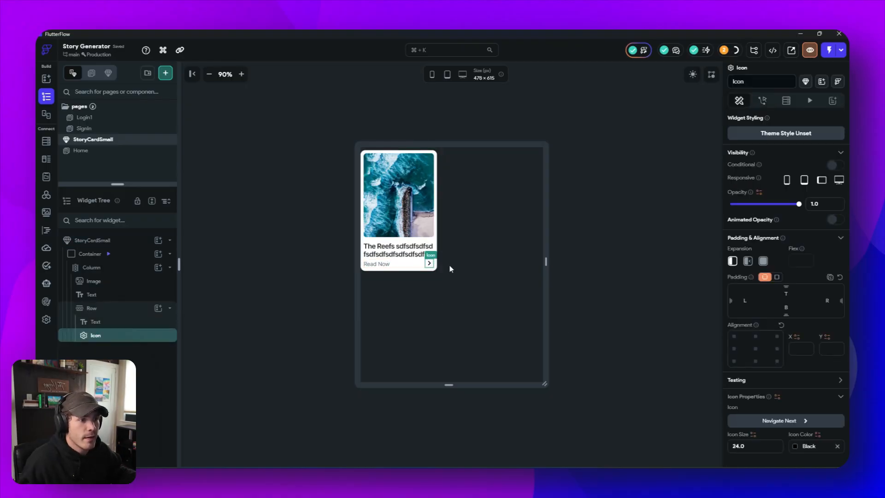
pyautogui.click(692, 75)
pyautogui.click(692, 75)
pyautogui.click(692, 75)
pyautogui.click(692, 75)
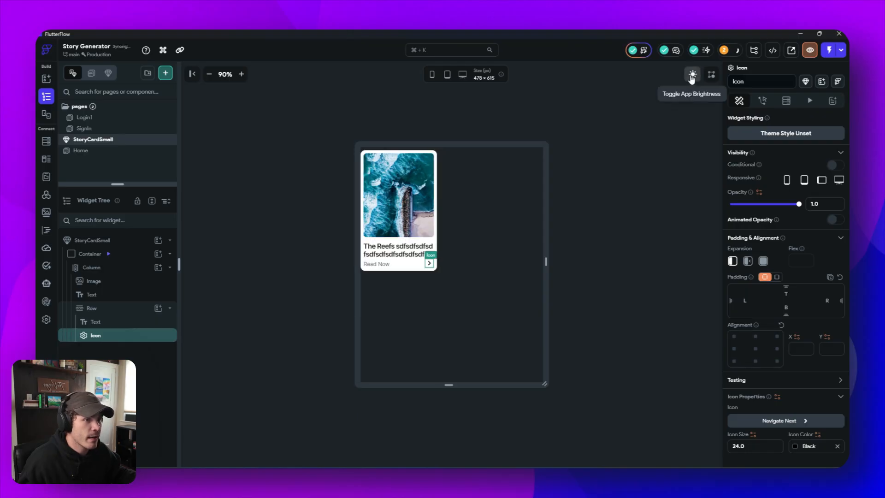
pyautogui.click(692, 75)
pyautogui.click(693, 75)
pyautogui.click(692, 78)
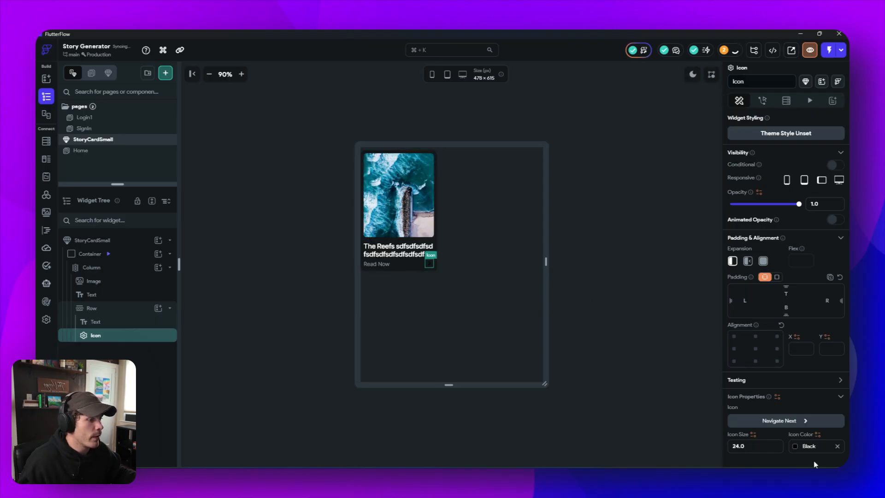
# - Set the arrow icon's color to the Secondary Text theme color
pyautogui.click(795, 447)
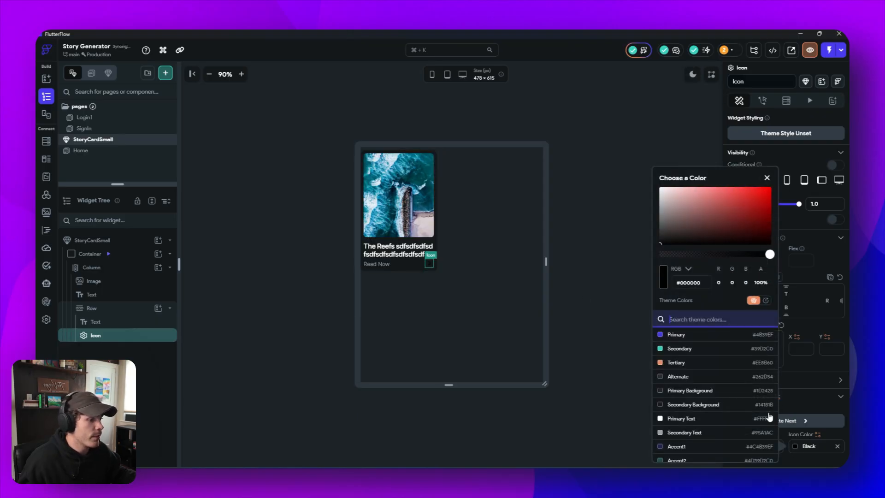
pyautogui.click(694, 420)
pyautogui.click(602, 329)
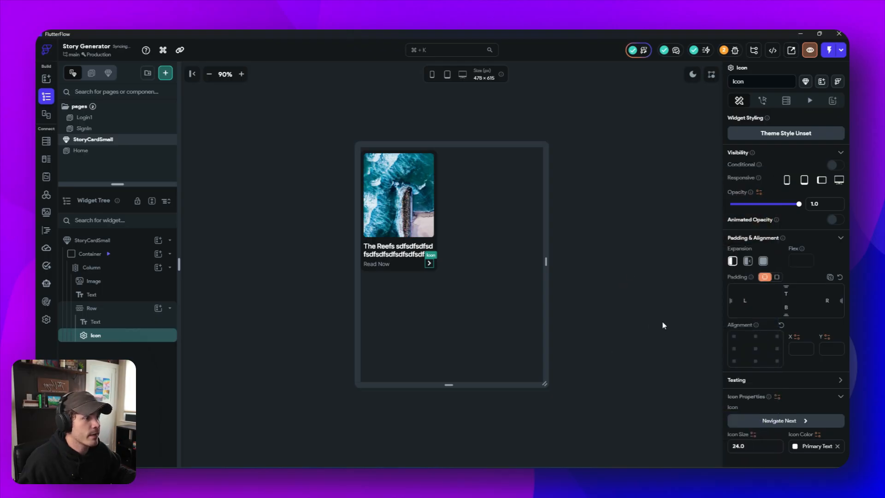
pyautogui.click(795, 452)
pyautogui.click(689, 437)
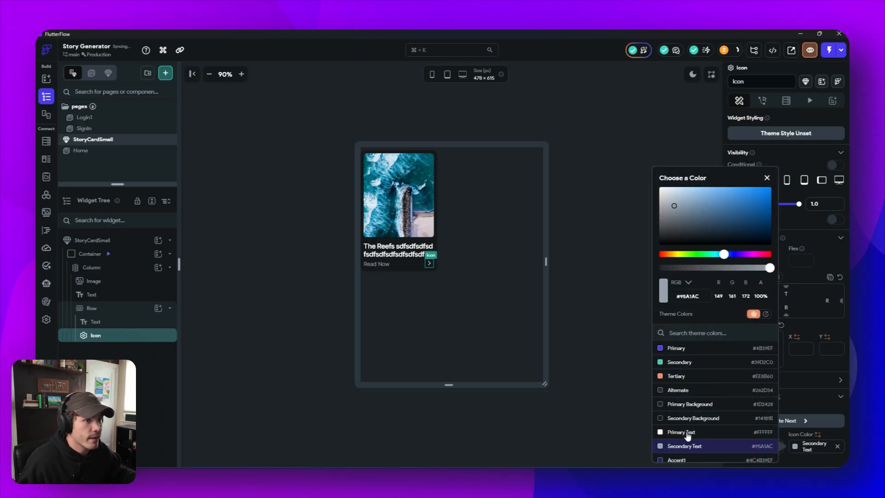
pyautogui.click(597, 395)
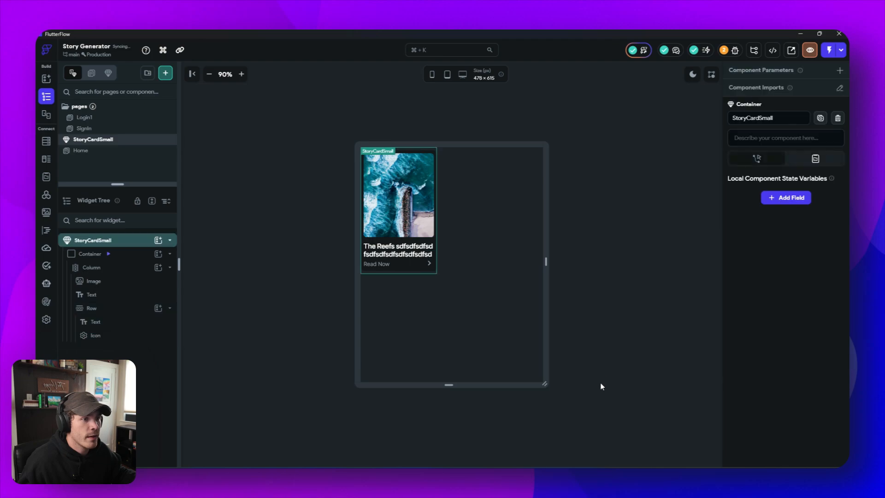
# - Compare the card in light and dark mode, ending with the light preview
pyautogui.click(692, 75)
pyautogui.click(693, 75)
pyautogui.click(693, 76)
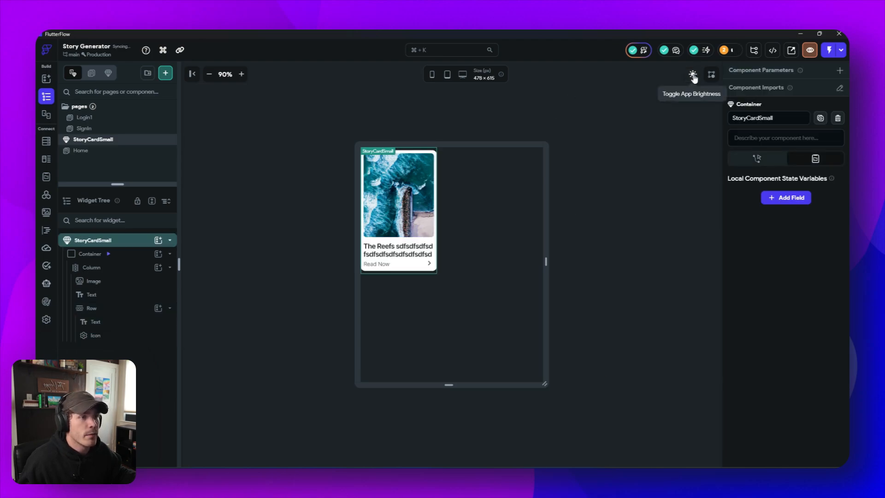
pyautogui.click(692, 75)
pyautogui.click(692, 75)
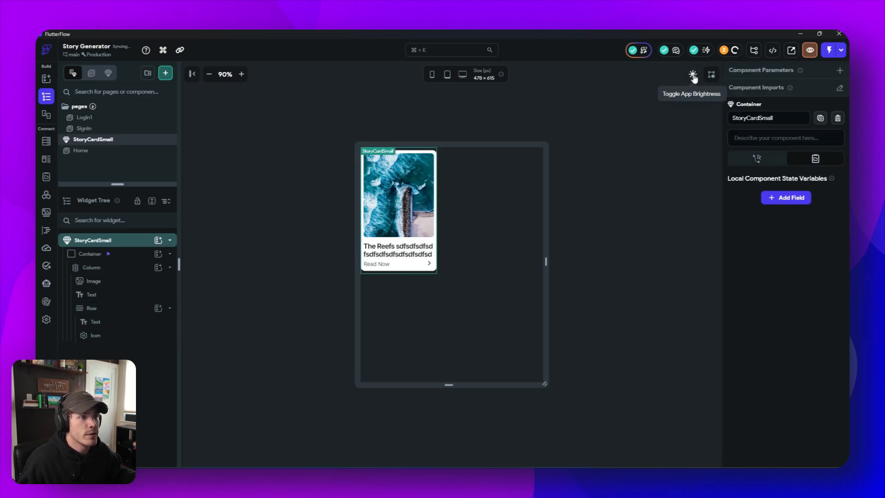
# - Set the card image's border radius to 12
pyautogui.click(426, 155)
pyautogui.scroll(-3, 804, 363)
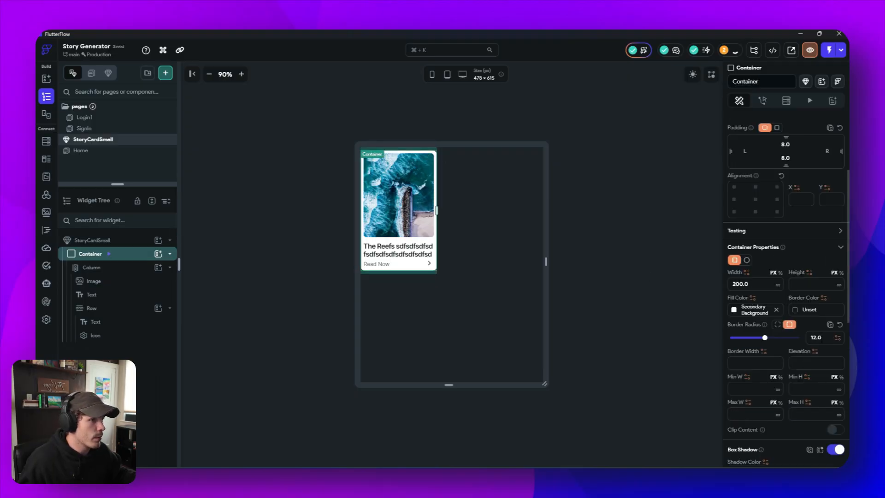
pyautogui.click(397, 193)
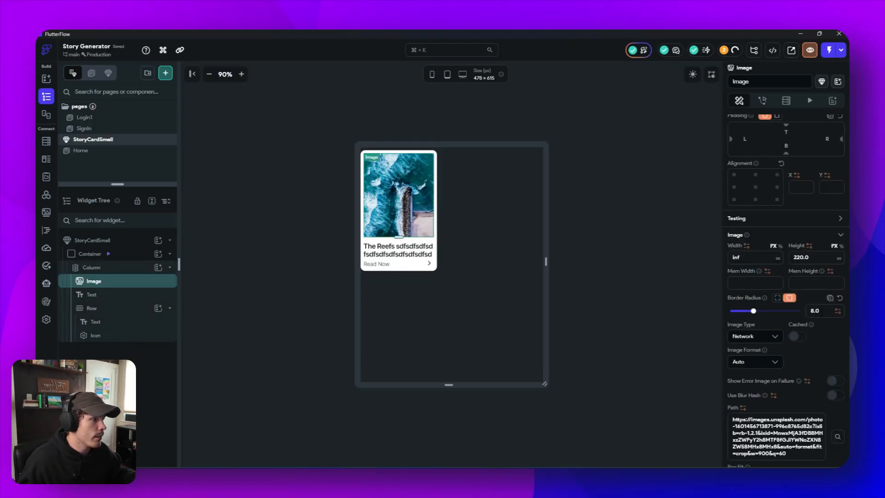
pyautogui.click(815, 310)
pyautogui.write('12')
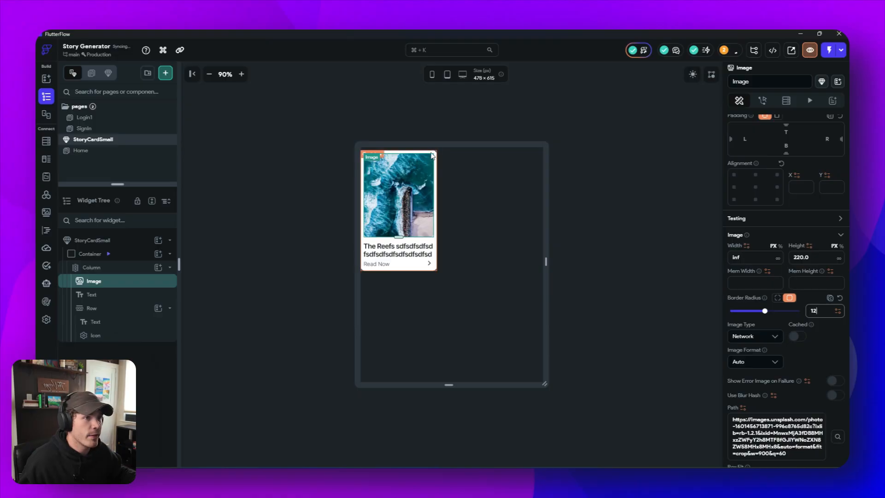
# - Set the border radius of the card's outer Container to 16
pyautogui.click(432, 155)
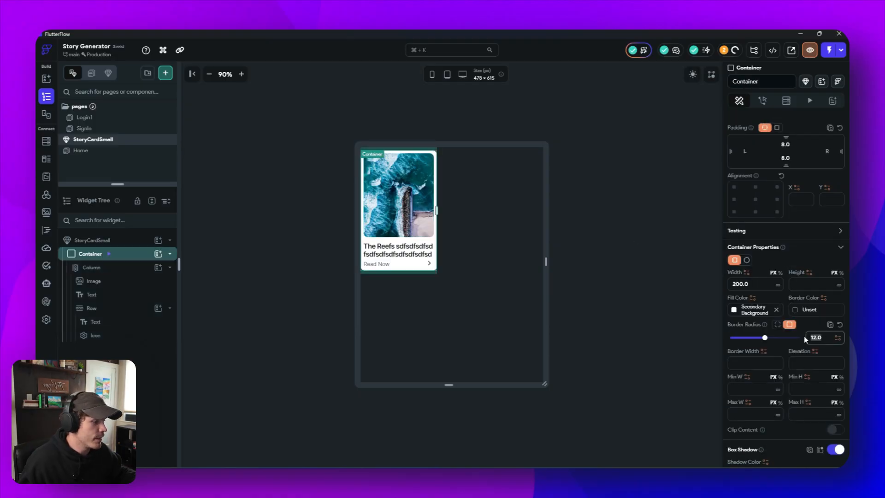
pyautogui.write('16')
pyautogui.click(674, 275)
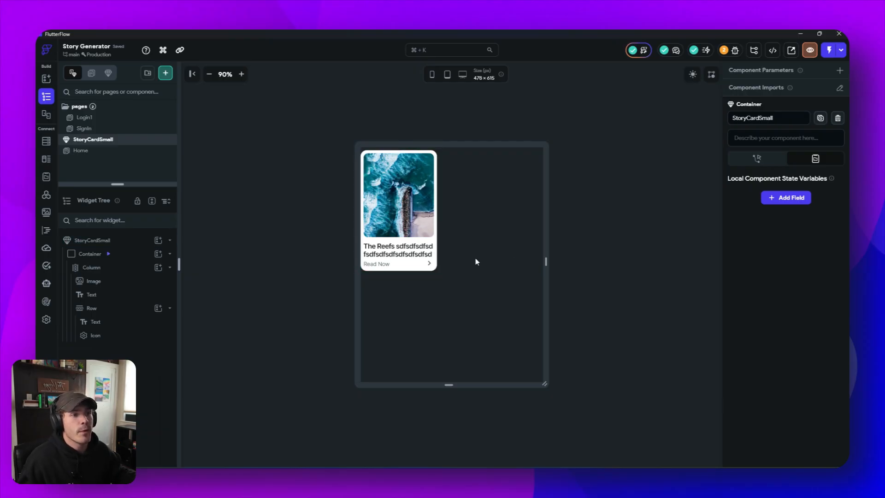
# - Replace the card's filler title text with "Harry Potter and the Half Blooded Prince"
pyautogui.click(415, 254)
pyautogui.tripleClick(728, 165)
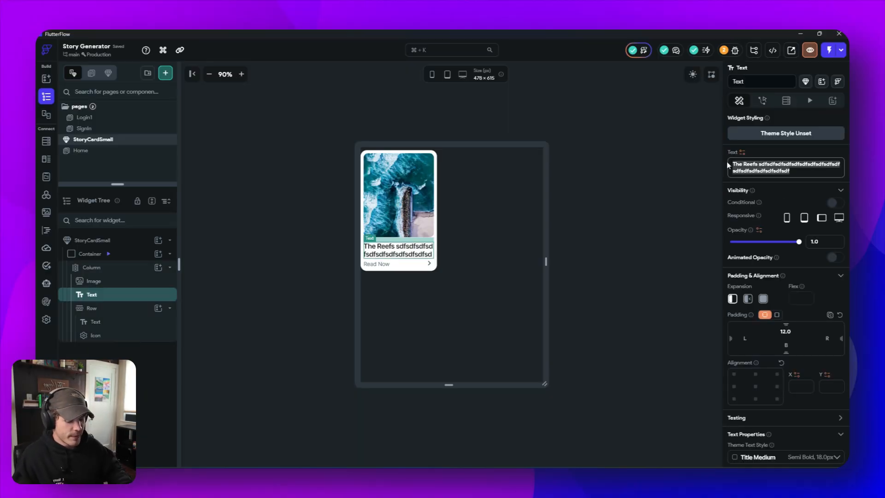
pyautogui.write('Harry P')
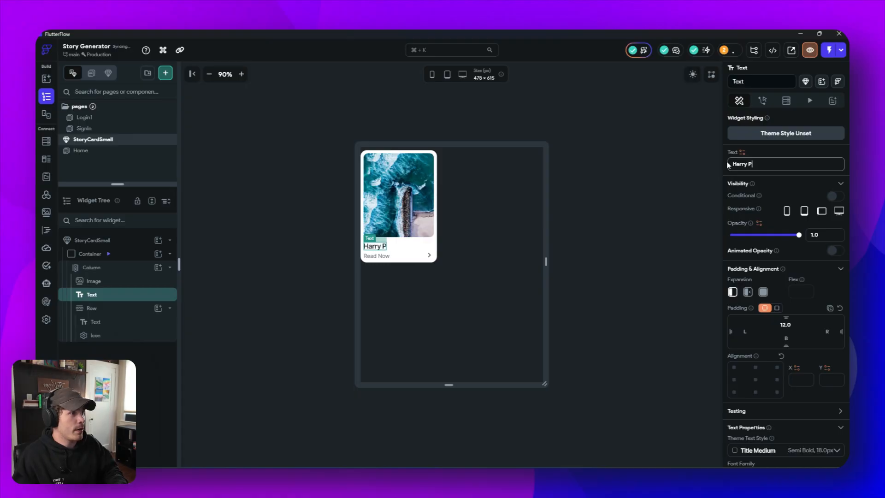
pyautogui.write('otter and ')
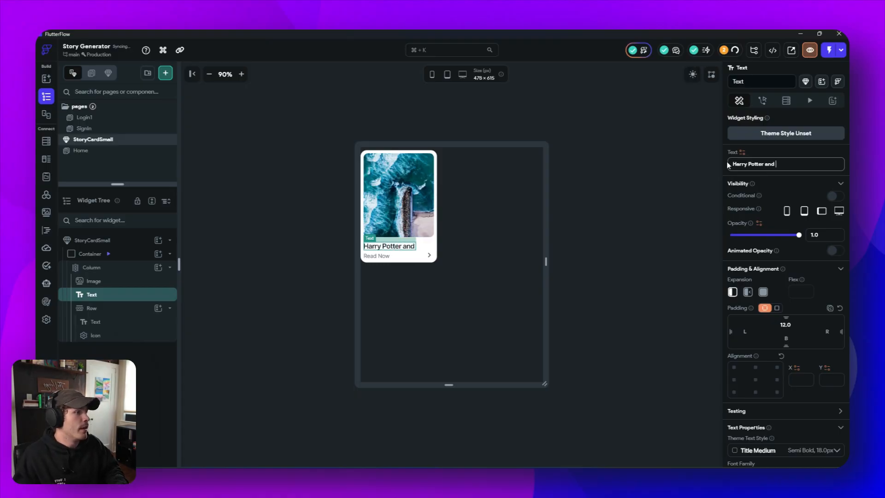
pyautogui.write('the  Half')
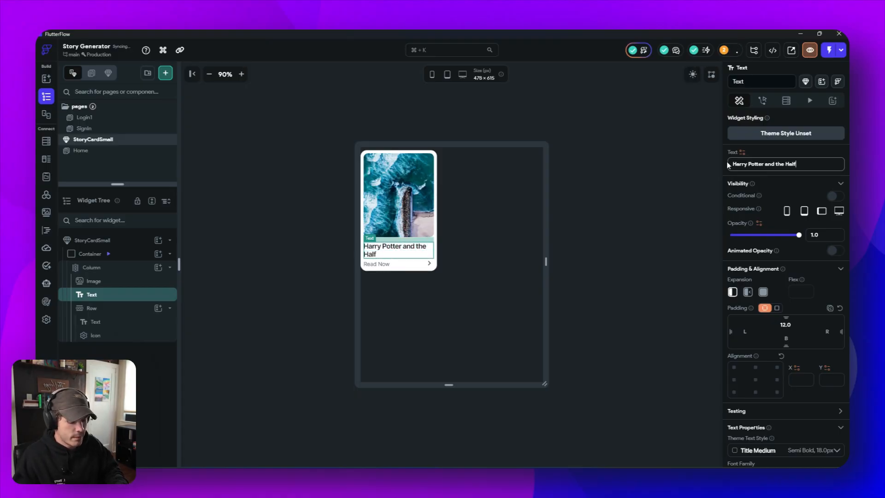
pyautogui.write(' Blooded')
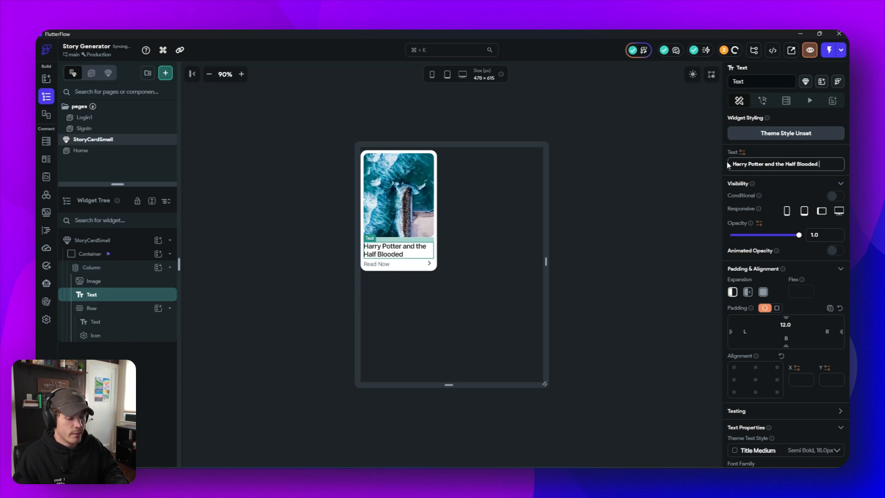
pyautogui.write(' Prince')
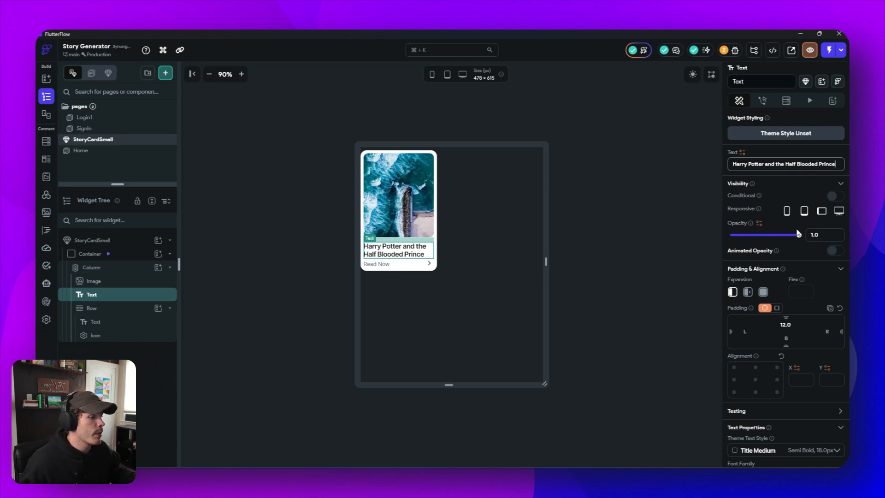
pyautogui.scroll(-3, 798, 233)
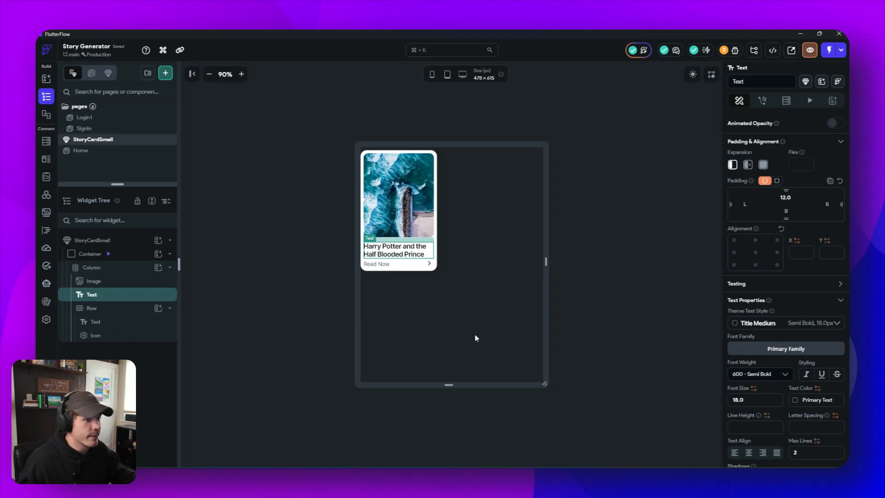
pyautogui.scroll(-4, 755, 340)
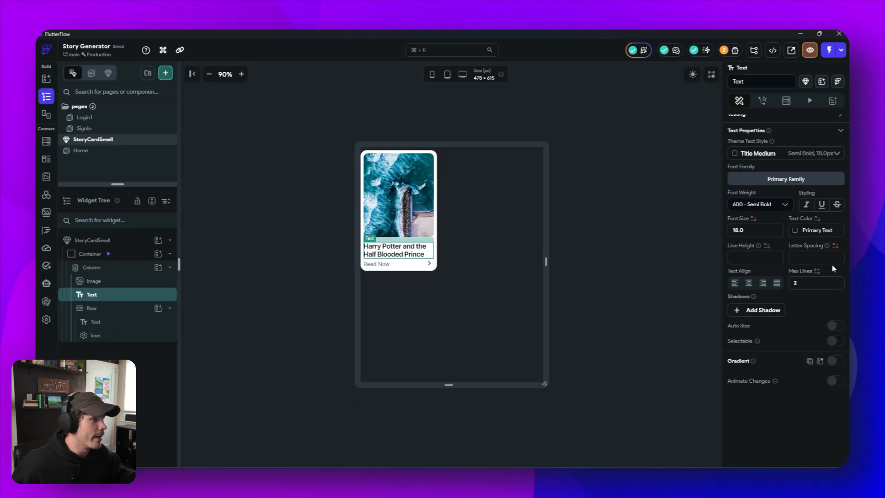
pyautogui.scroll(4, 820, 261)
pyautogui.scroll(-2, 813, 272)
pyautogui.scroll(-2, 808, 279)
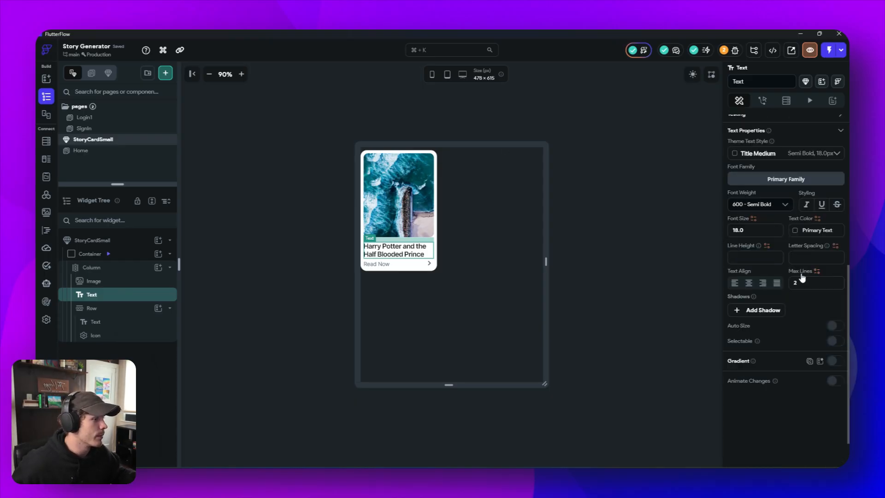
# - Change the card image's type to Asset and use harry-potter-book-covers-illustration-olly-moss-2.jpg as its picture
pyautogui.click(400, 186)
pyautogui.click(760, 192)
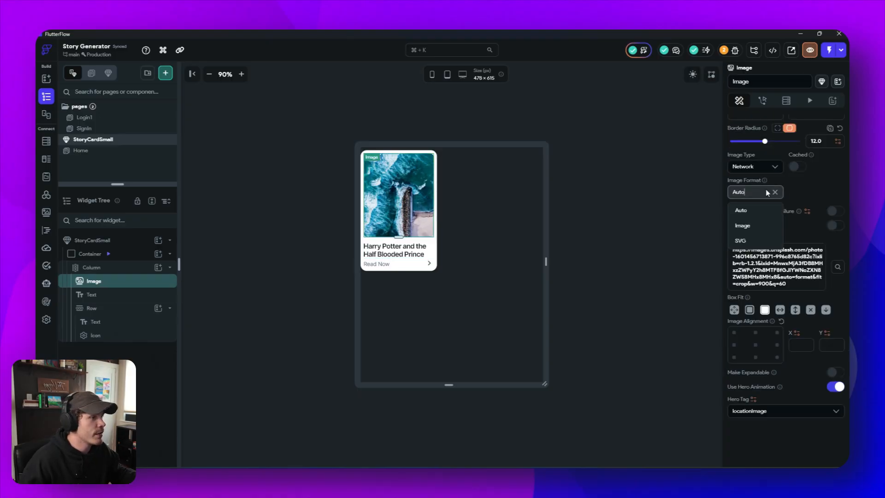
pyautogui.click(756, 166)
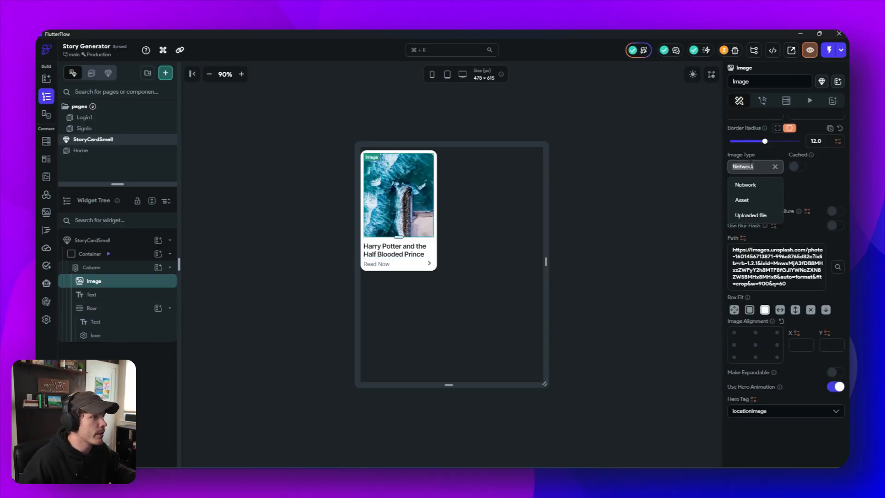
pyautogui.click(759, 201)
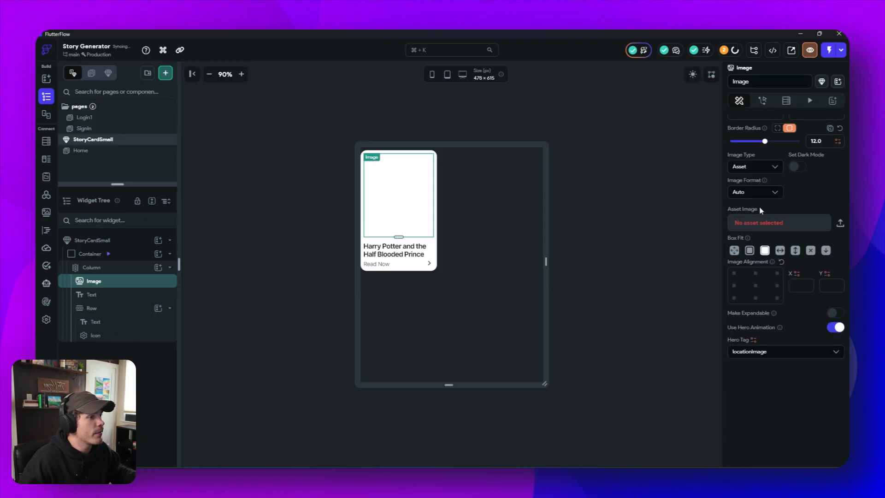
pyautogui.click(765, 224)
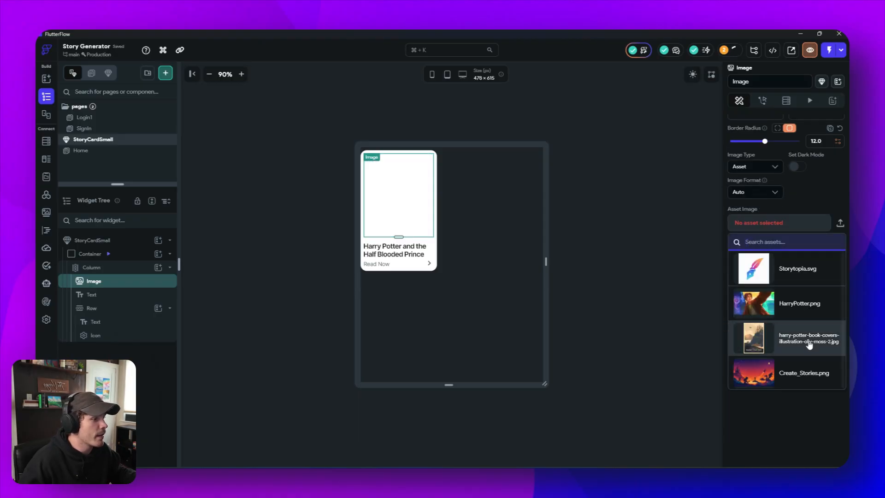
pyautogui.click(786, 339)
pyautogui.click(663, 296)
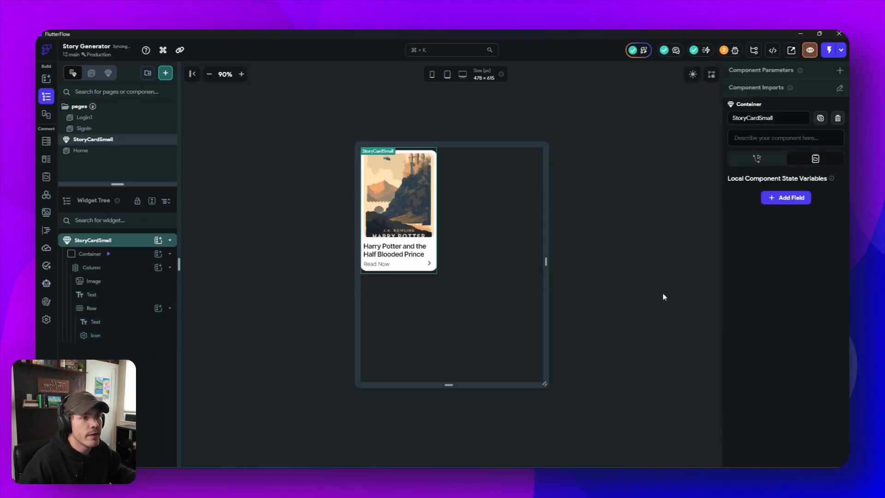
pyautogui.click(405, 221)
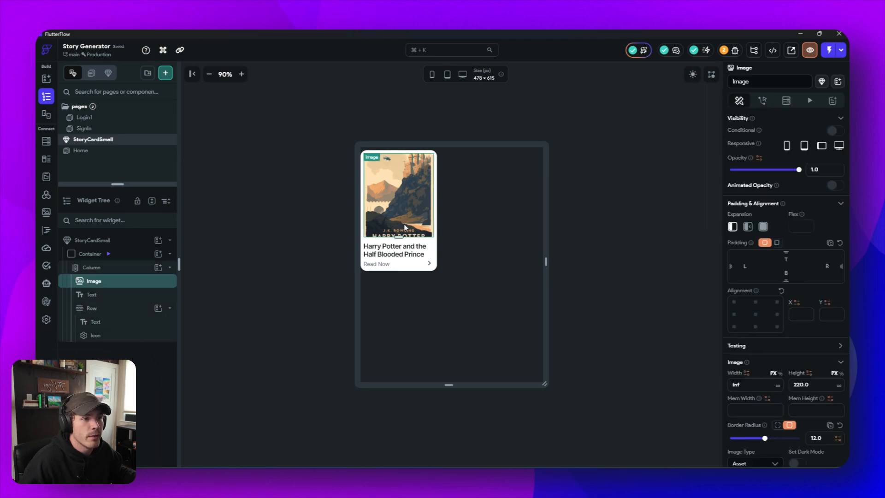
# - On the Home page, set the height of the Container around the popular stories list to 340
pyautogui.click(93, 151)
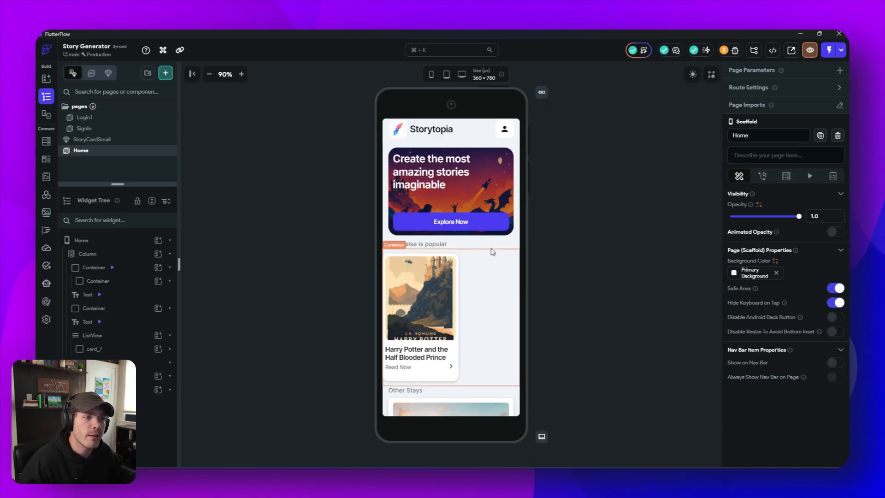
pyautogui.click(453, 266)
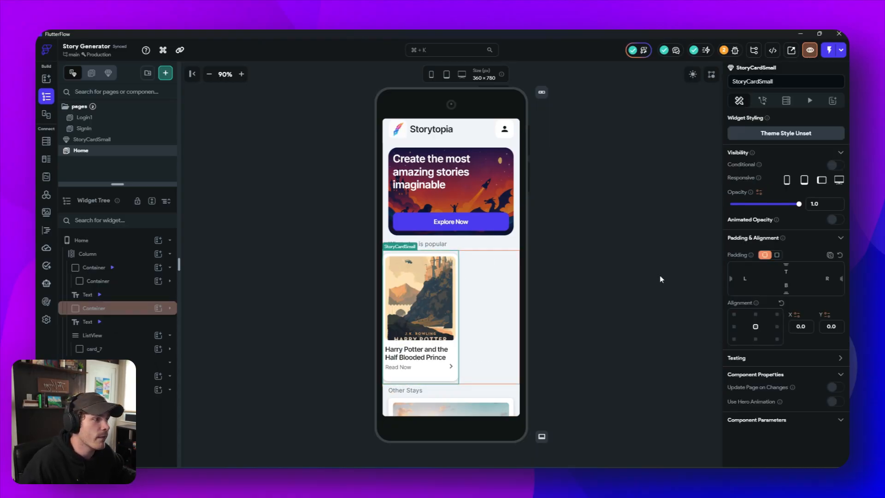
pyautogui.click(170, 308)
pyautogui.click(120, 322)
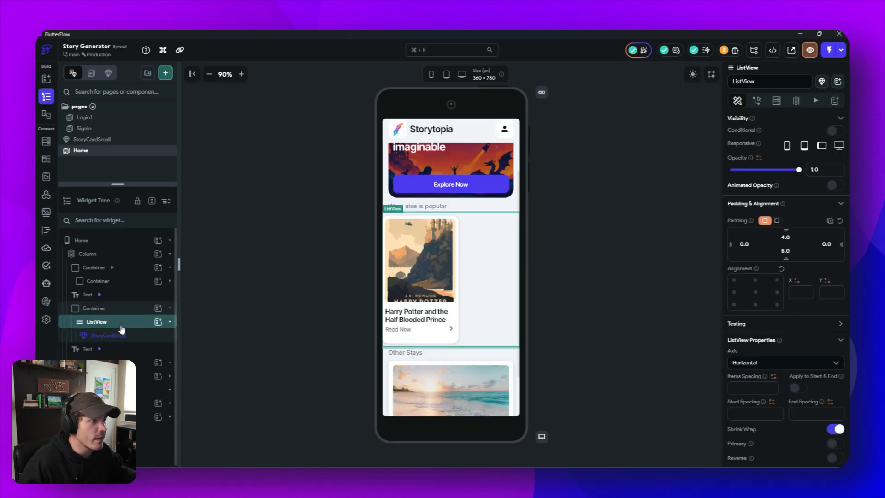
pyautogui.click(123, 312)
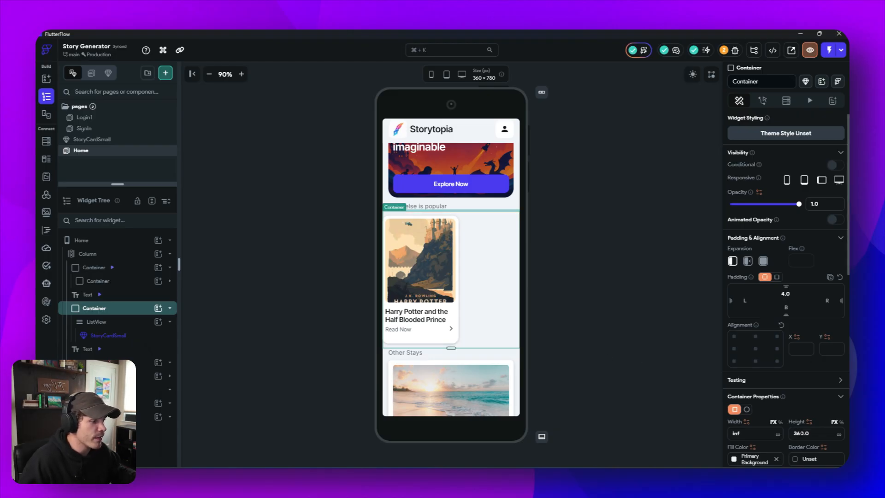
pyautogui.click(797, 433)
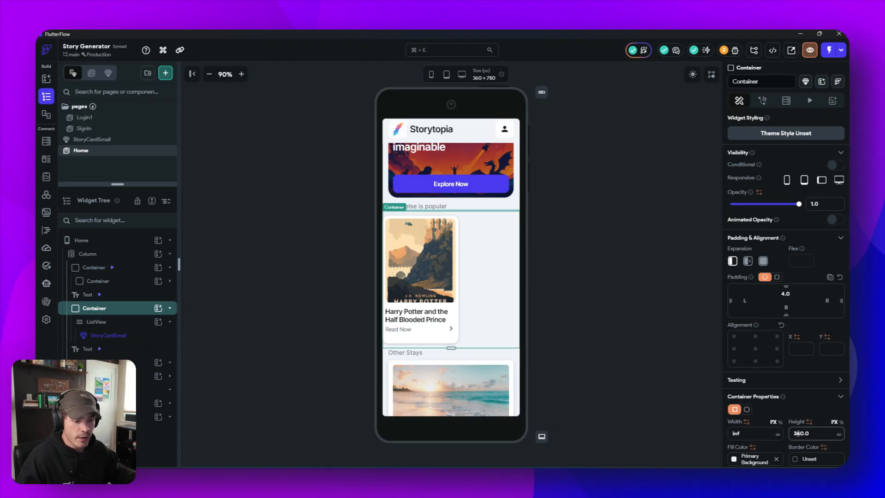
pyautogui.press('BackSpace')
pyautogui.write('4')
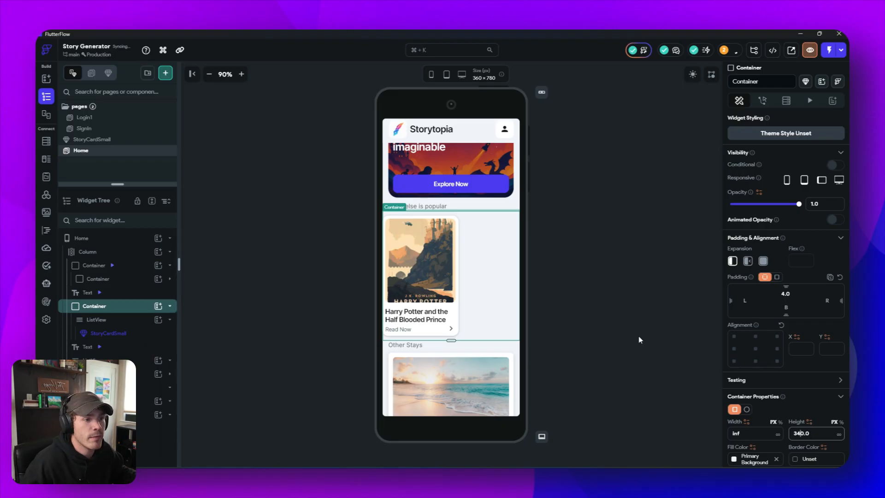
pyautogui.click(651, 288)
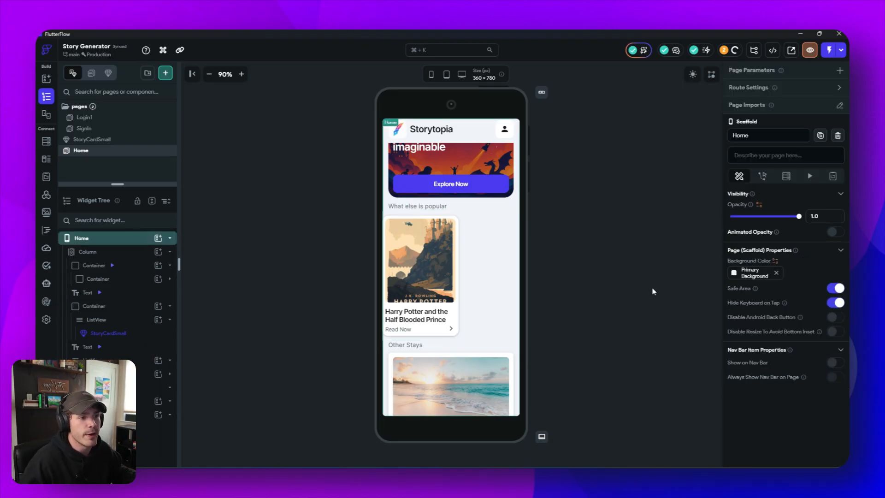
# - Try a left padding of 16 on the StoryCardSmall inside the popular stories list
pyautogui.click(498, 249)
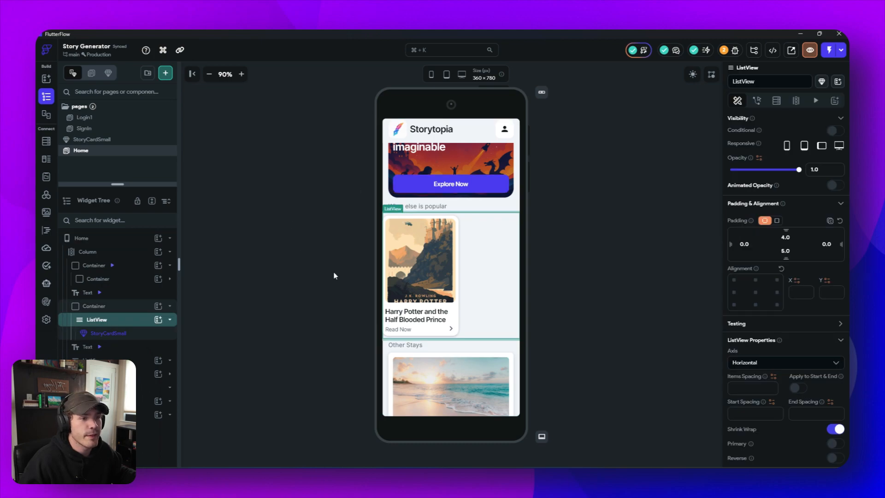
pyautogui.click(395, 283)
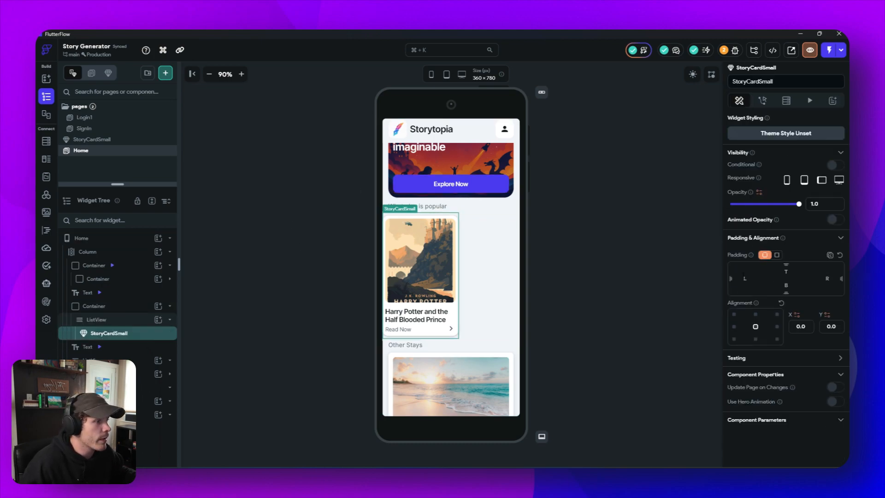
pyautogui.click(744, 278)
pyautogui.write('16')
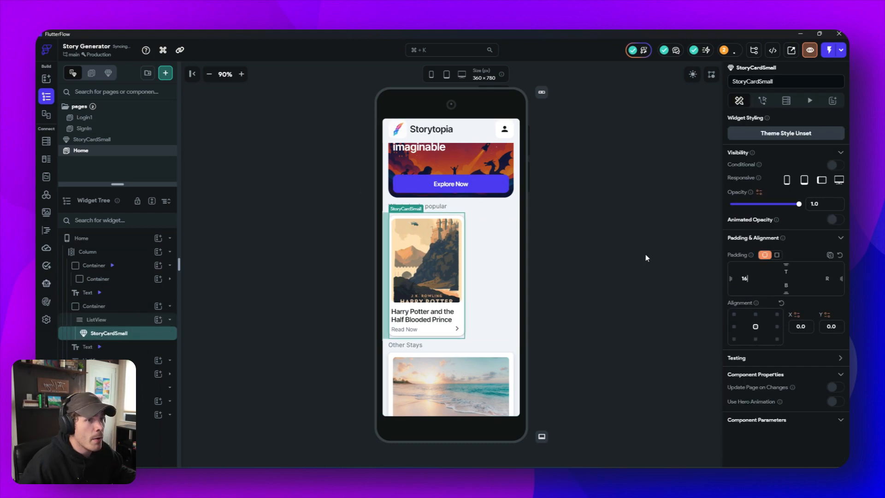
pyautogui.click(645, 254)
pyautogui.click(431, 264)
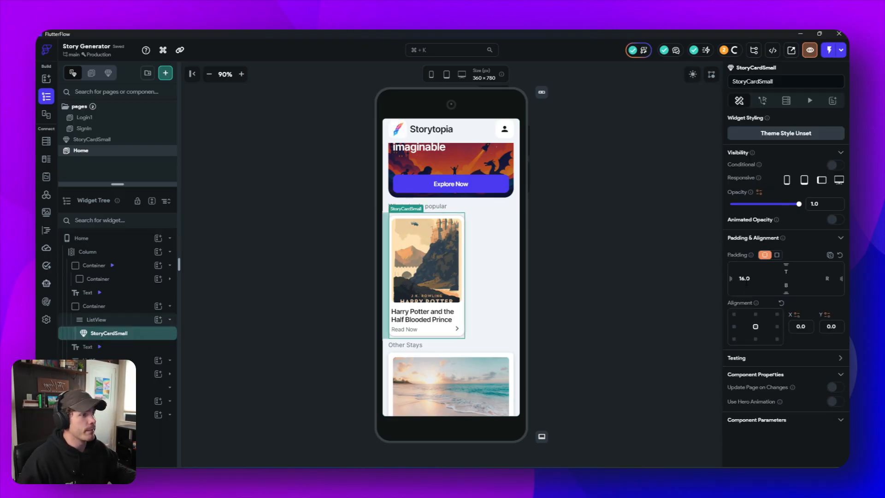
pyautogui.press('BackSpace')
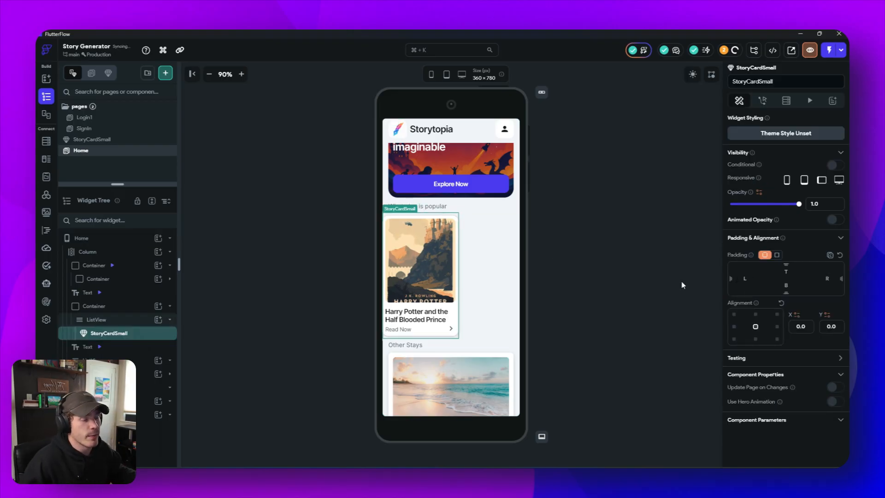
# - Set the popular stories ListView's start and end spacing to 16 and its items spacing to 12
pyautogui.click(97, 319)
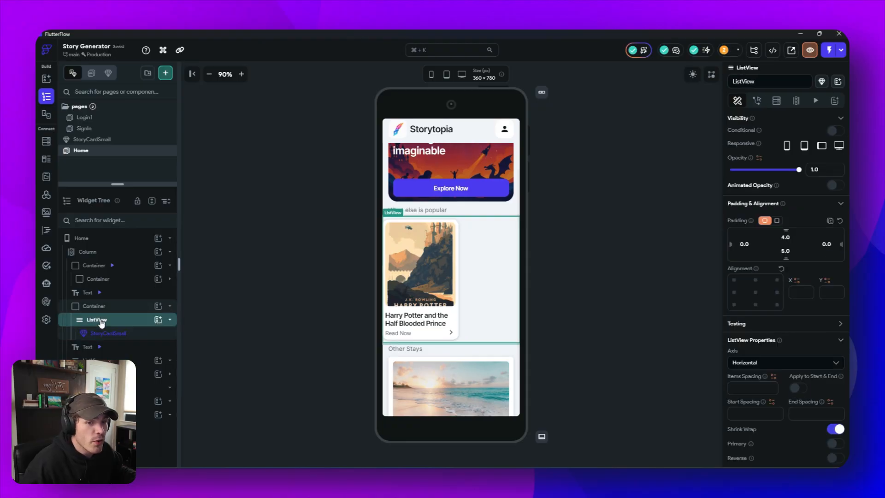
pyautogui.click(753, 414)
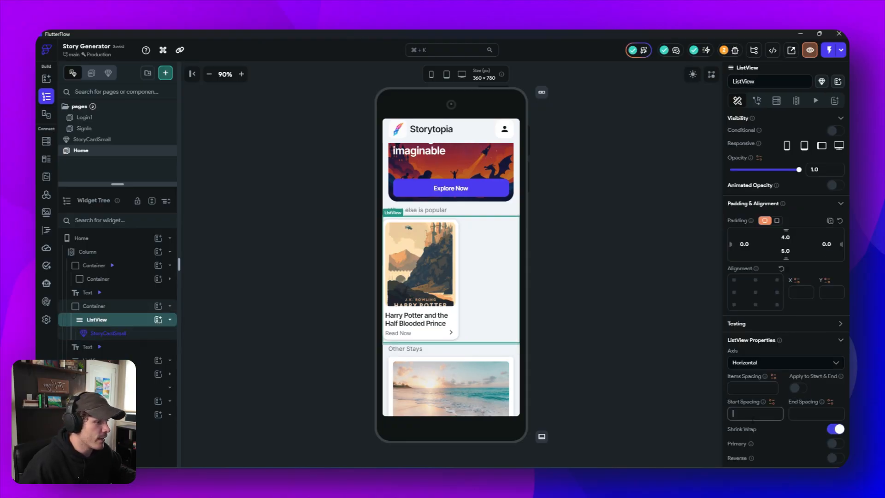
pyautogui.write('16')
pyautogui.click(814, 413)
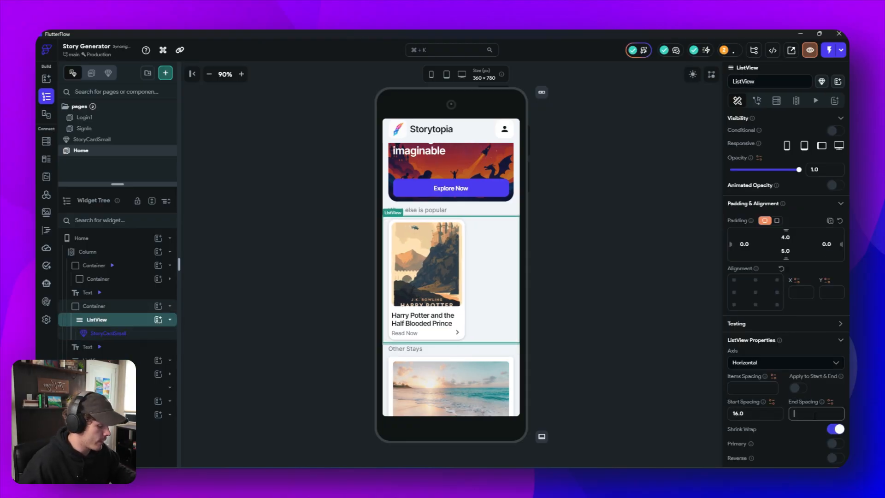
pyautogui.write('16')
pyautogui.click(767, 388)
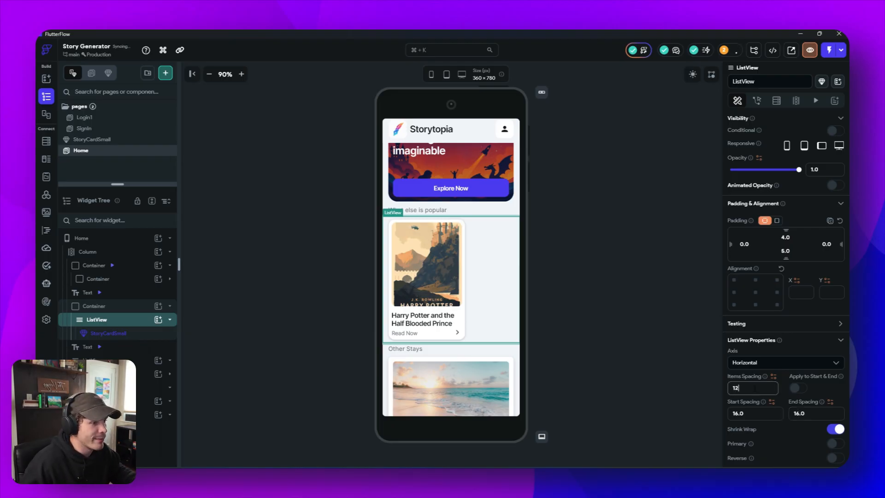
pyautogui.click(638, 288)
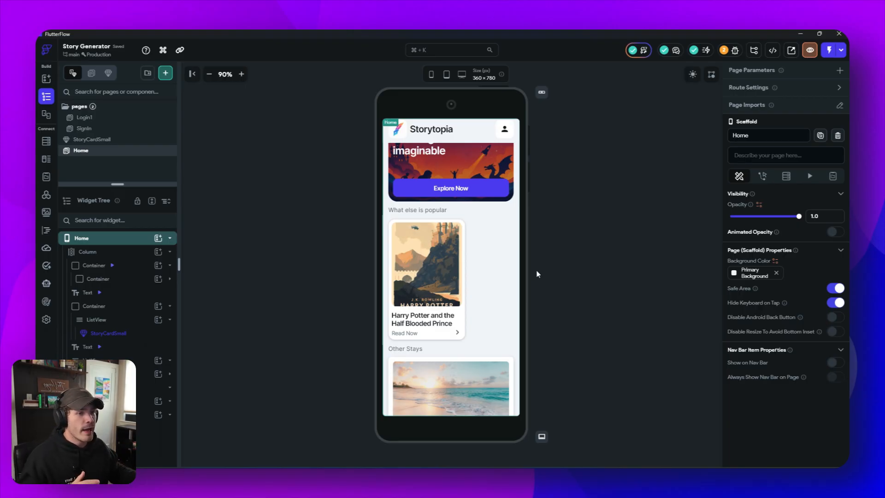
# - Set the left padding of the popular stories ListView to 16
pyautogui.click(385, 237)
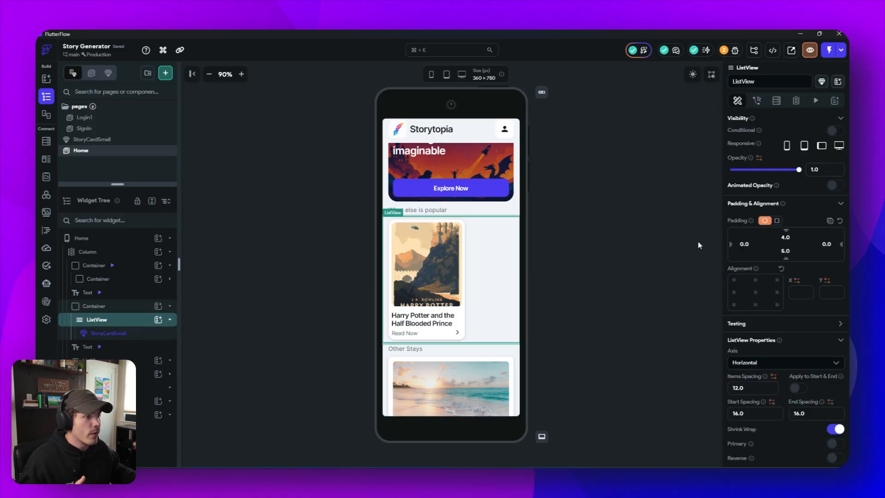
pyautogui.write('16')
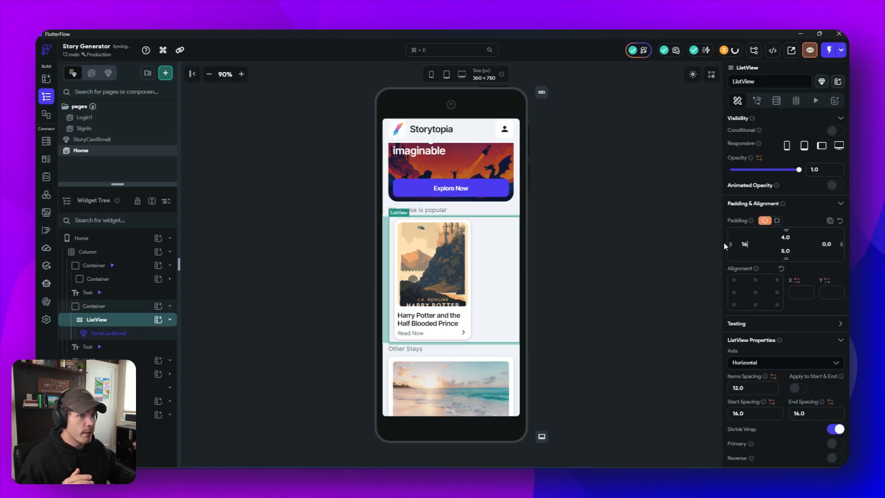
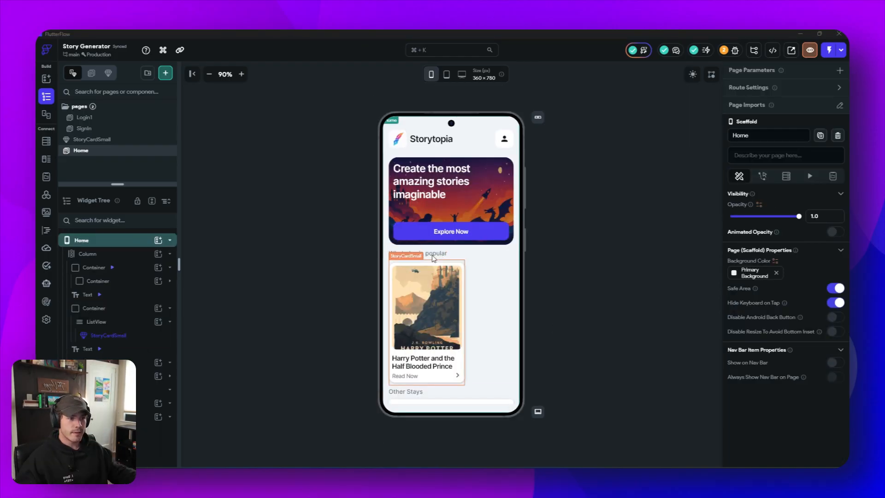
# - Group the "What else is popular" text and the story list Container below it in one Column with cross axis alignment set to Start
pyautogui.click(424, 255)
pyautogui.rightClick(425, 254)
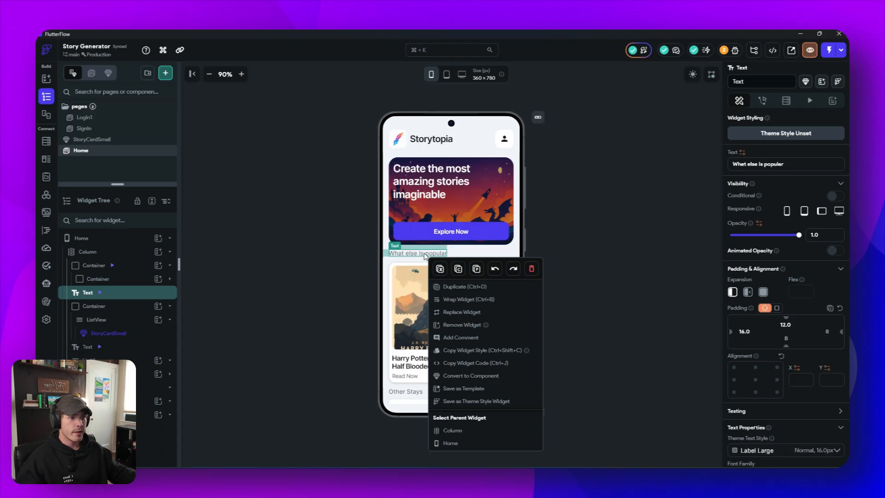
pyautogui.click(457, 300)
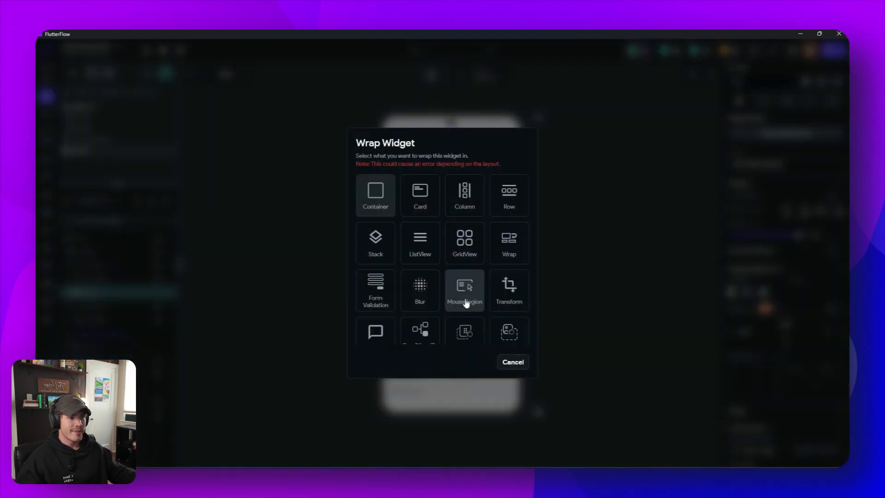
pyautogui.click(467, 196)
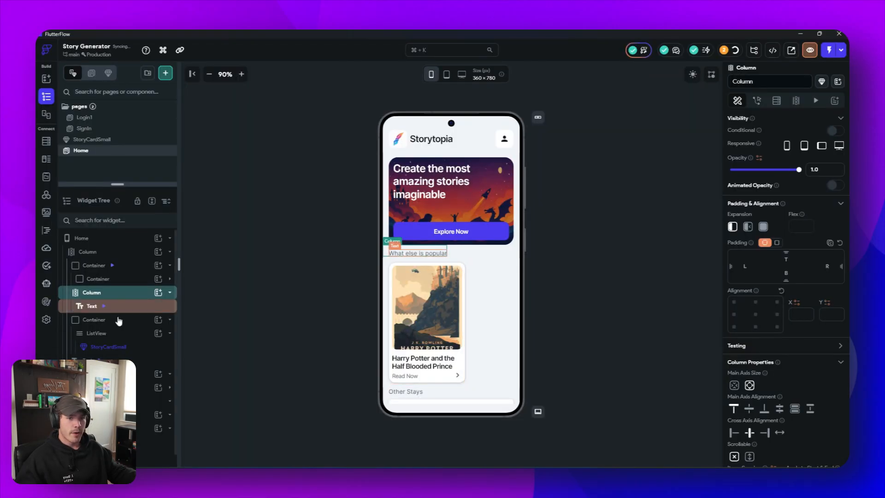
pyautogui.click(103, 321)
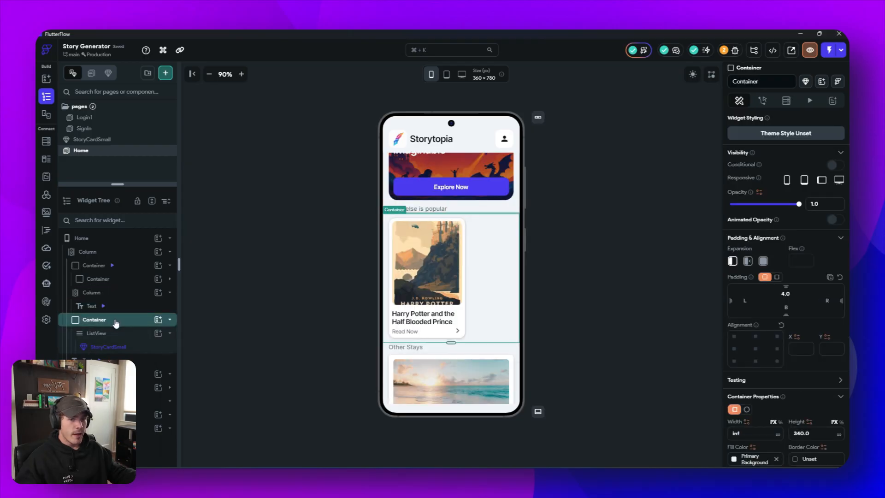
pyautogui.moveTo(118, 320); pyautogui.dragTo(119, 312)
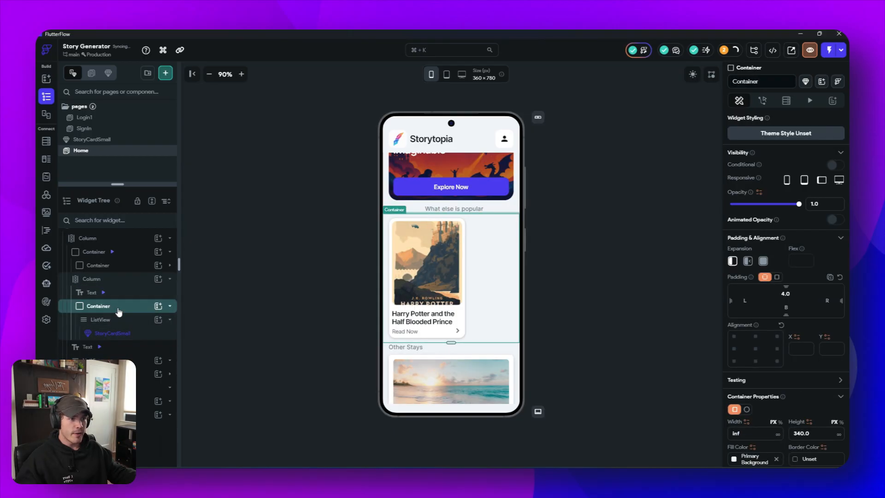
pyautogui.click(413, 208)
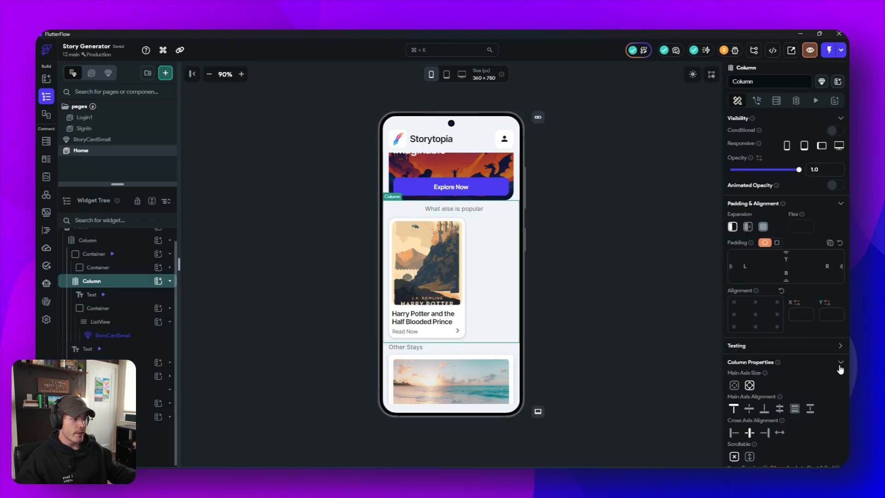
pyautogui.click(736, 435)
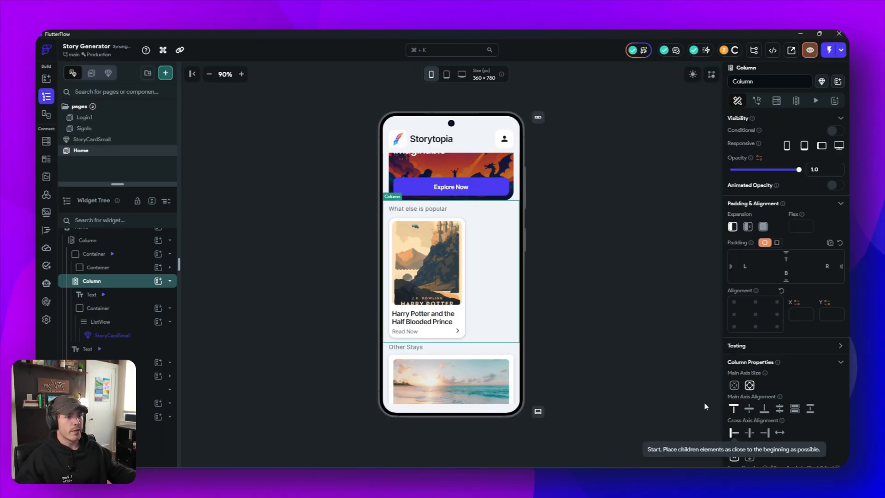
# - Change the heading text above the story cards to "Your favorite stories"
pyautogui.click(414, 208)
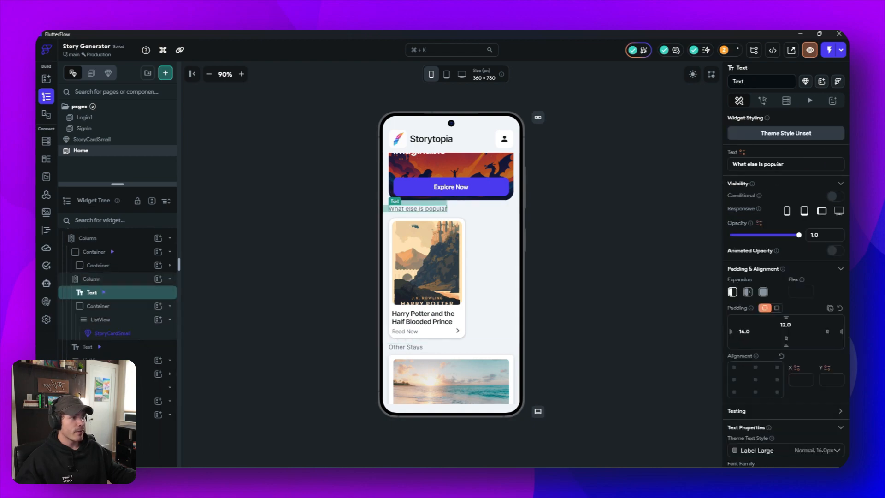
pyautogui.moveTo(785, 164); pyautogui.dragTo(707, 165)
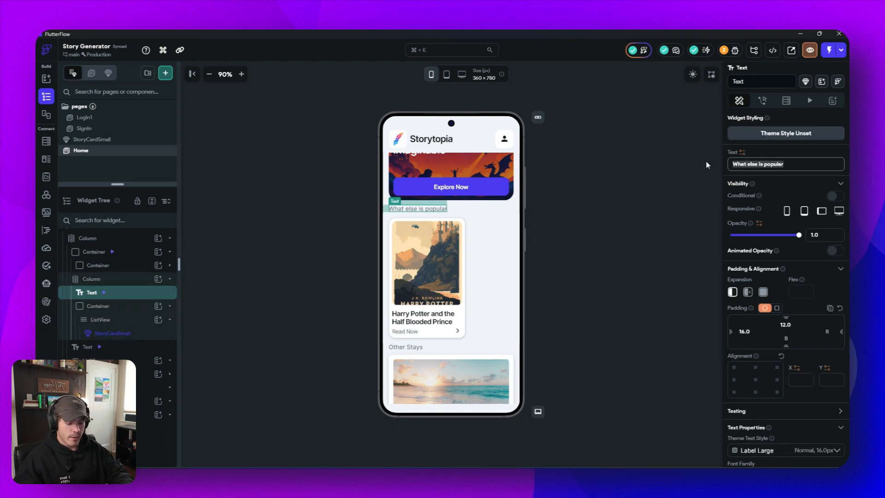
pyautogui.write('Your f')
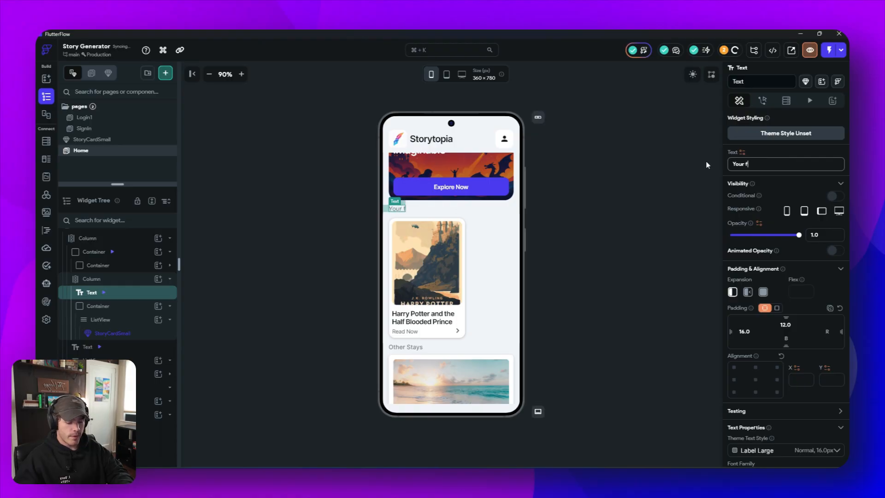
pyautogui.write('avorite')
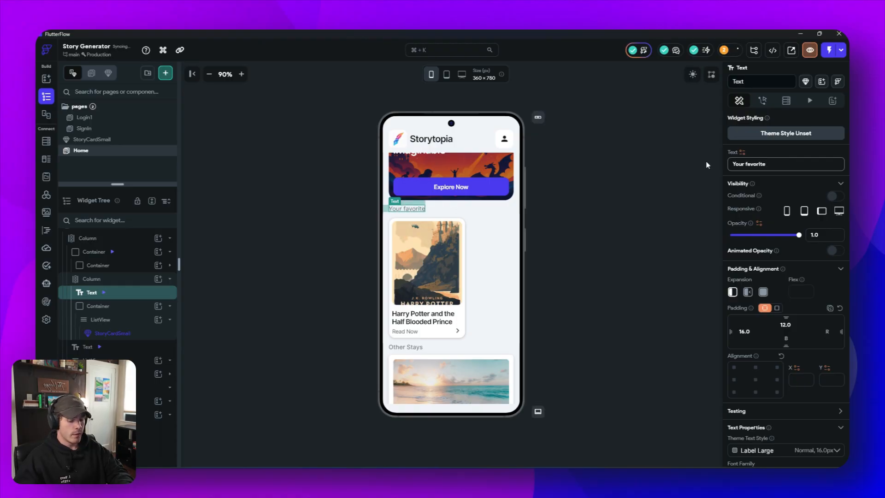
pyautogui.write(' stories')
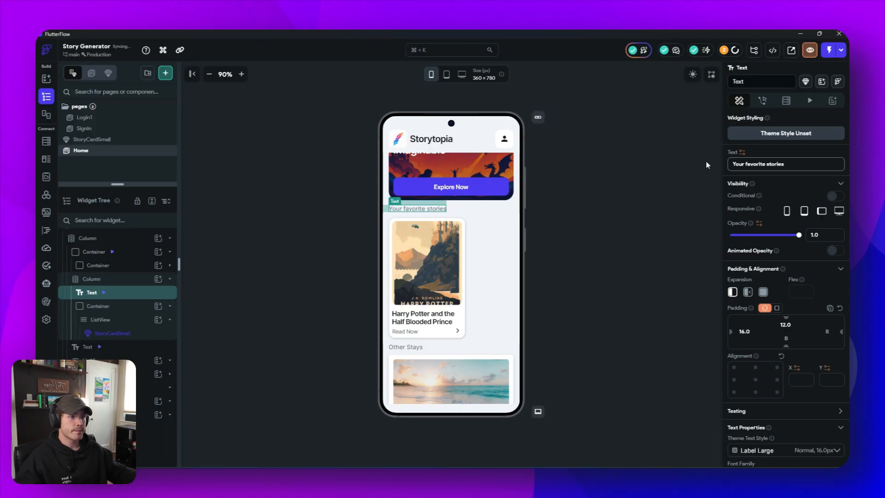
pyautogui.click(634, 226)
# - Duplicate the StoryCardSmall in the favorite stories list twice
pyautogui.click(446, 281)
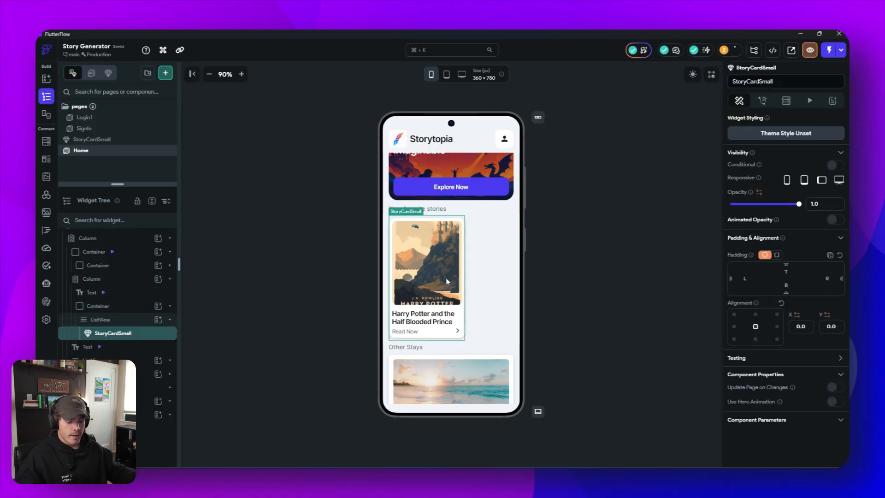
pyautogui.hotkey('ctrl', 'd')
pyautogui.hotkey('ctrl', 'd')
pyautogui.click(594, 255)
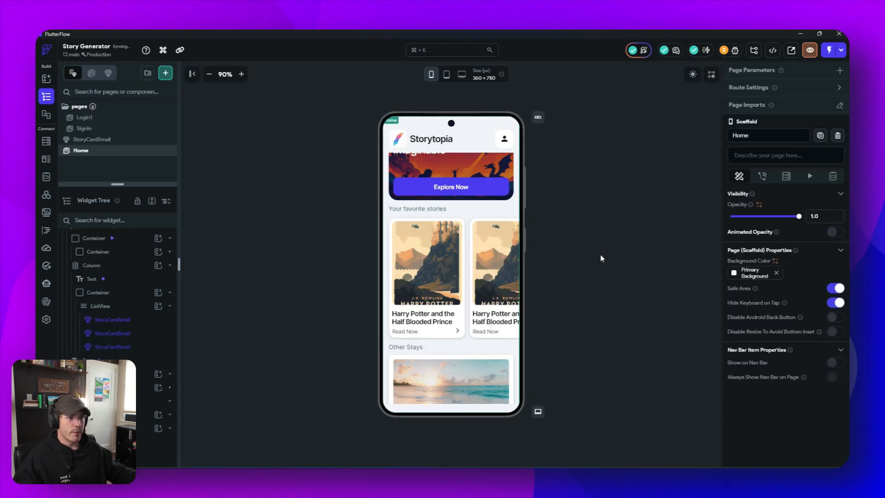
pyautogui.scroll(2, 495, 284)
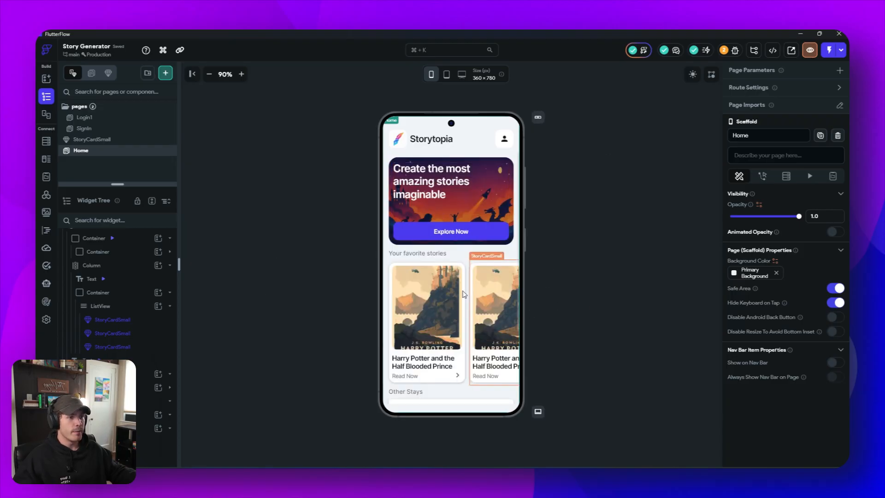
# - Duplicate the whole favorite stories Column and change the copy's heading to "Your created stories"
pyautogui.scroll(-1, 484, 290)
pyautogui.click(458, 220)
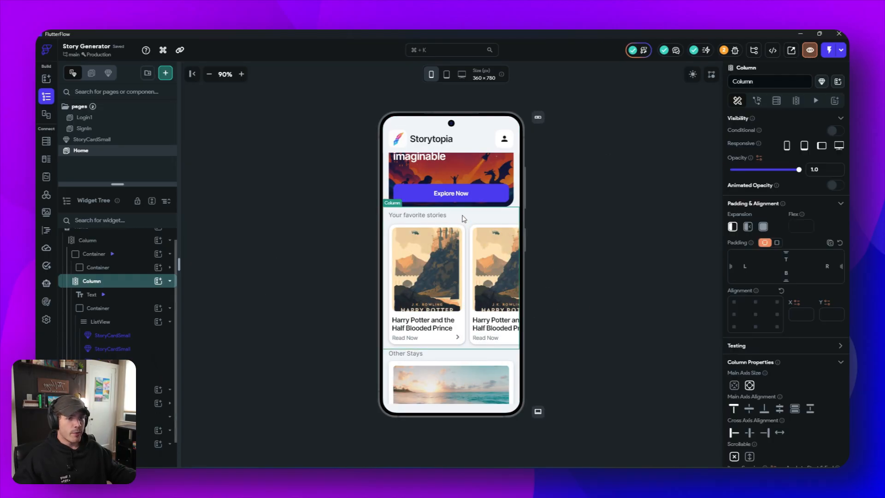
pyautogui.hotkey('ctrl', 'd')
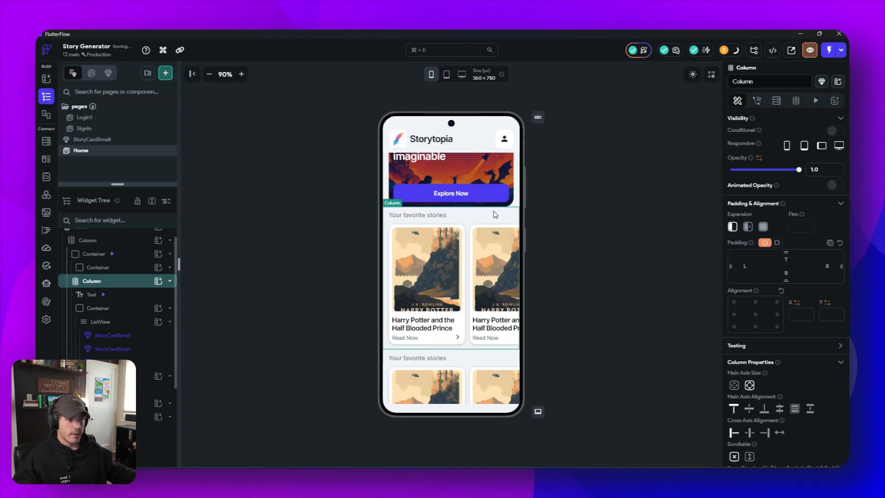
pyautogui.click(424, 357)
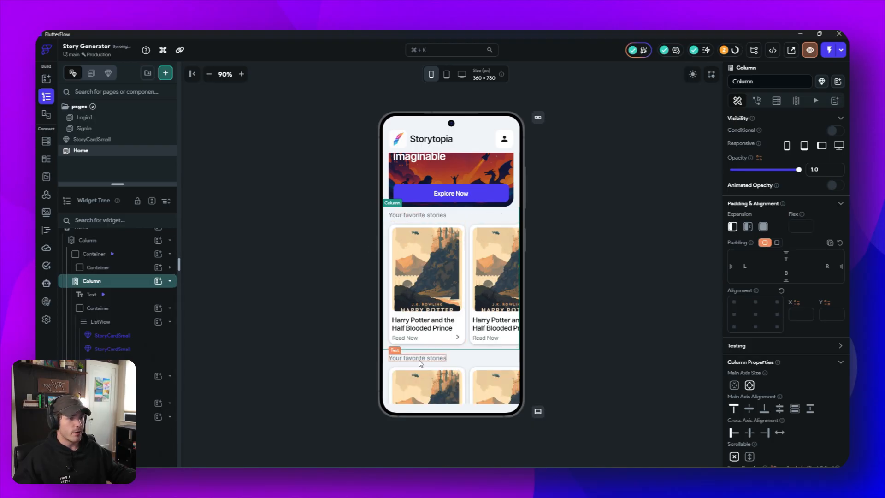
pyautogui.doubleClick(757, 164)
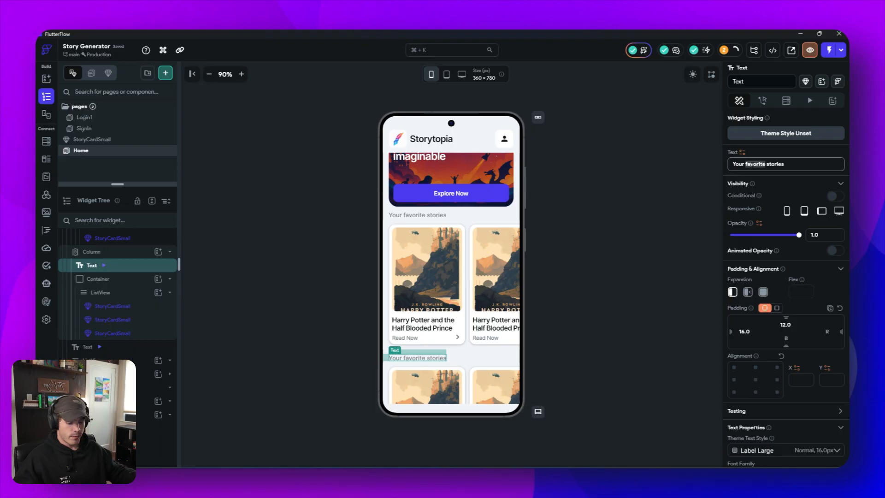
pyautogui.write('created')
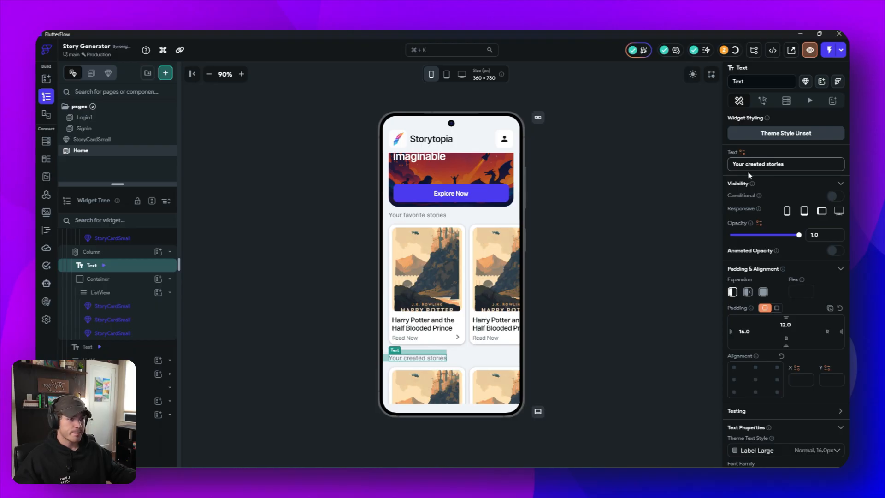
pyautogui.click(671, 248)
# - Convert the large beach image card under "Other Stays" into a component named StoryCardLarge
pyautogui.scroll(-4, 474, 230)
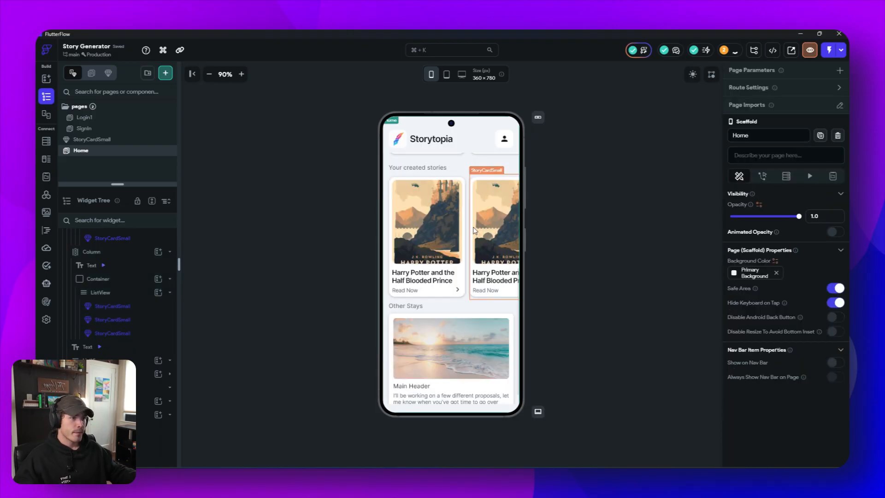
pyautogui.scroll(5, 474, 230)
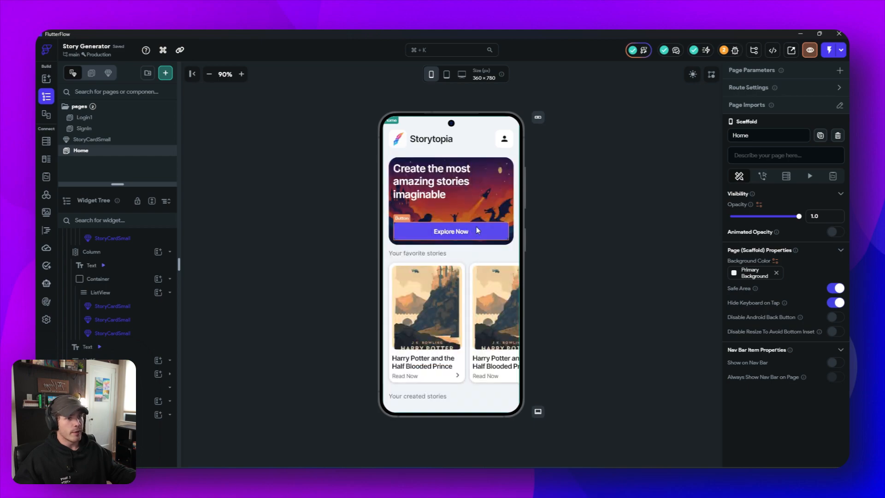
pyautogui.scroll(-5, 476, 226)
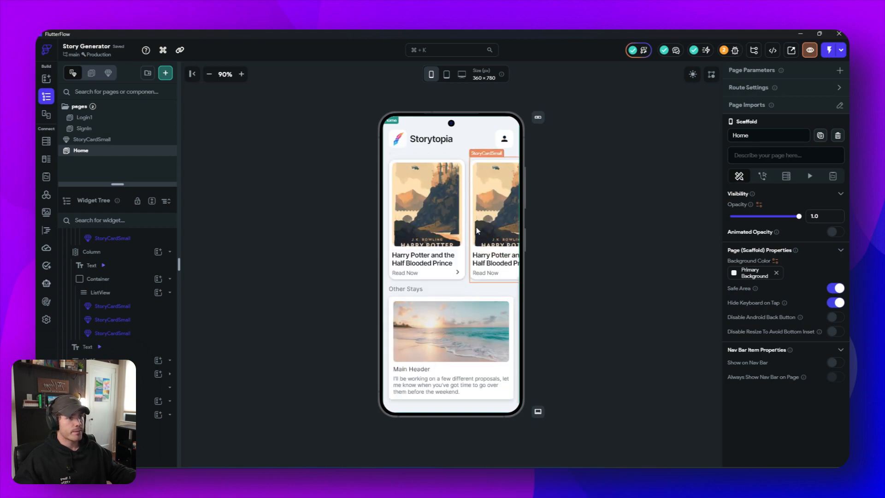
pyautogui.scroll(3, 476, 230)
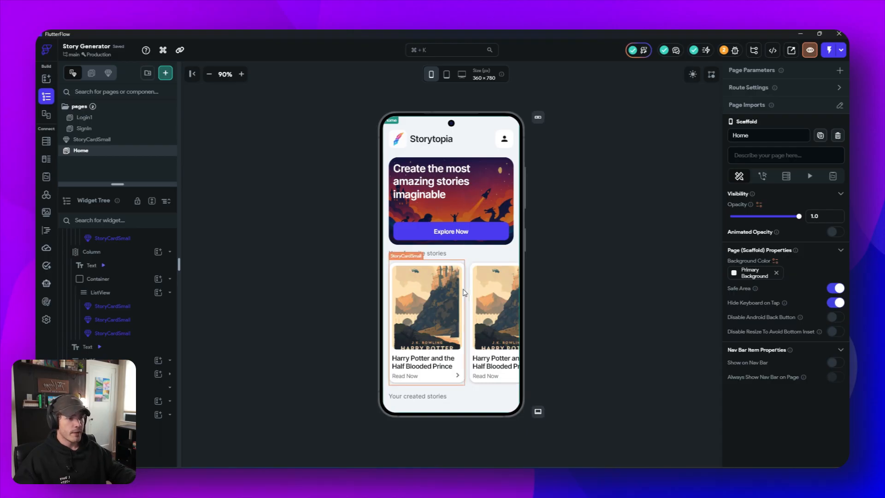
pyautogui.scroll(-3, 464, 292)
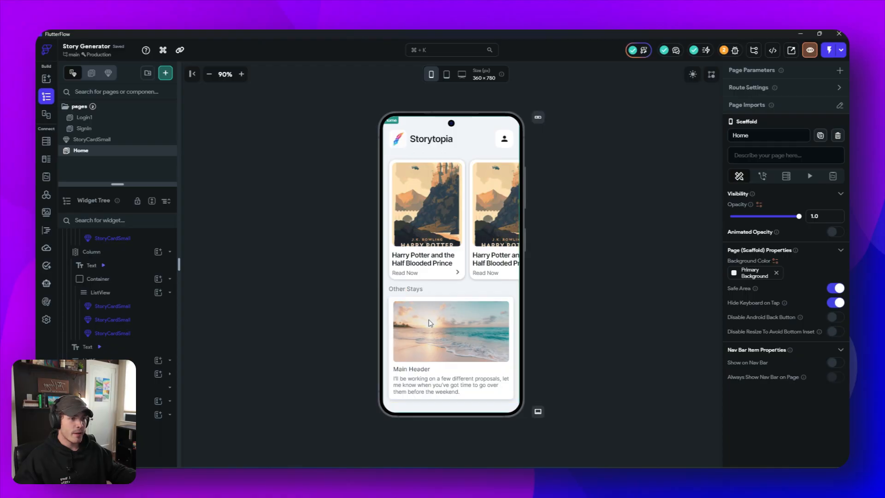
pyautogui.click(391, 312)
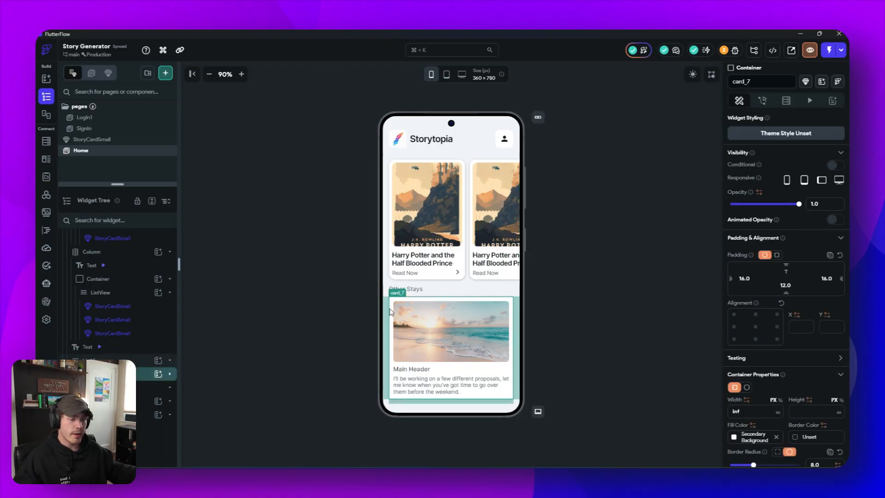
pyautogui.rightClick(392, 312)
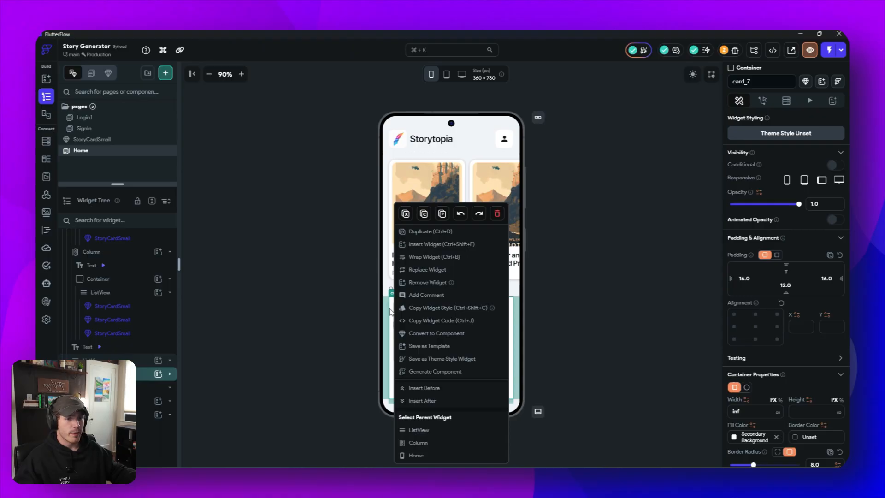
pyautogui.click(450, 333)
pyautogui.write('Stor')
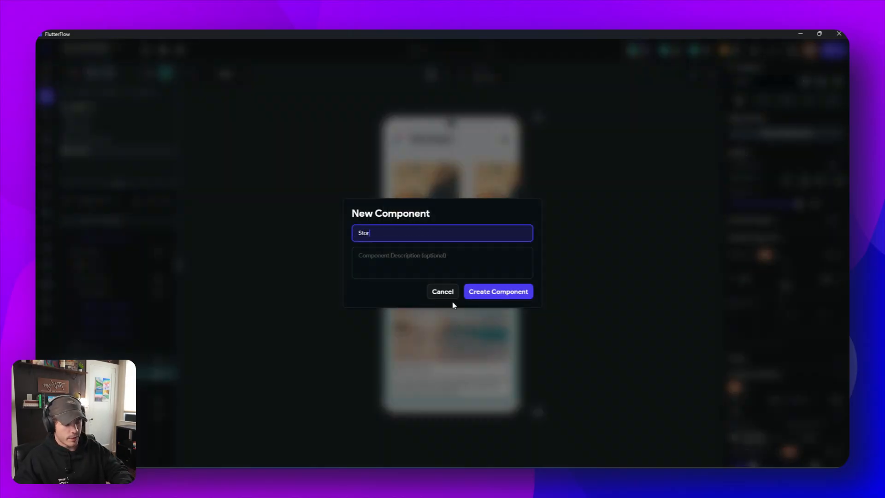
pyautogui.write('yCardLarge')
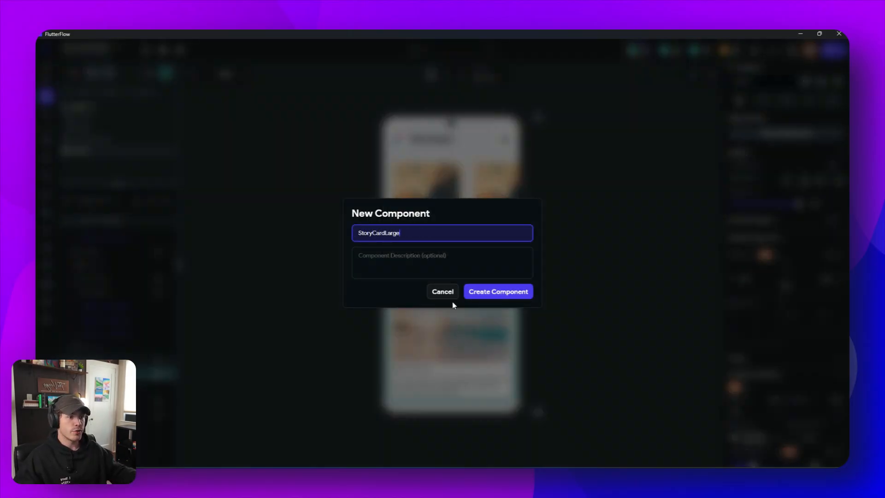
pyautogui.click(494, 292)
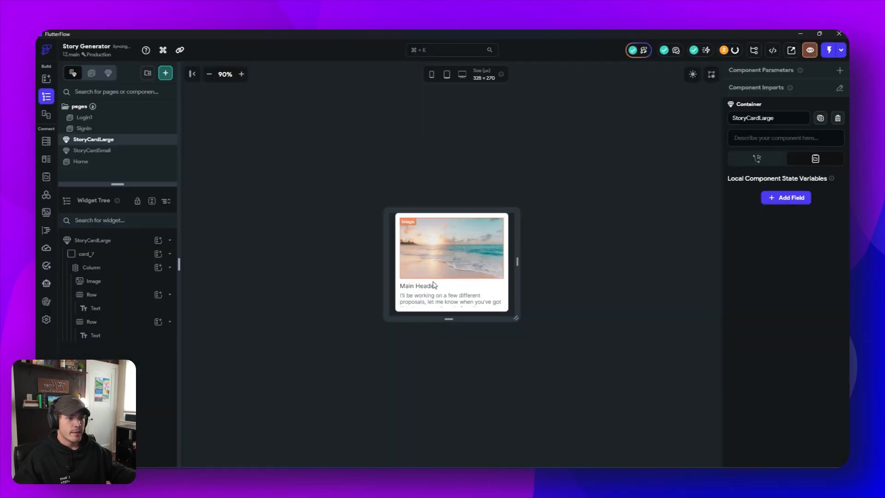
# - Set the theme text style of the "Main Header" text in StoryCardLarge to Title Medium
pyautogui.click(417, 286)
pyautogui.scroll(-2, 785, 345)
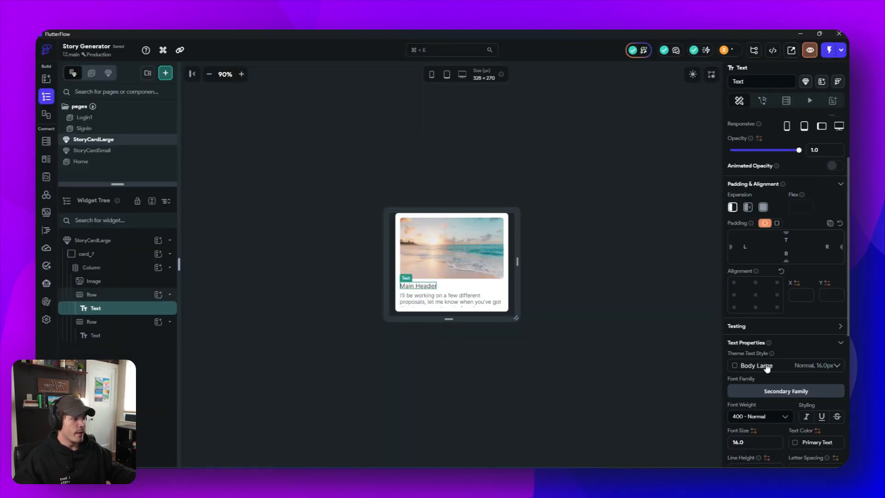
pyautogui.click(759, 365)
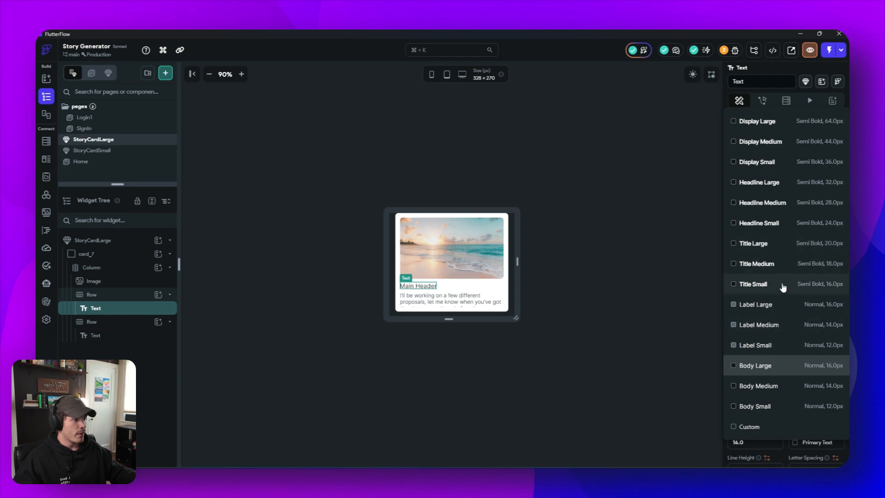
pyautogui.click(783, 268)
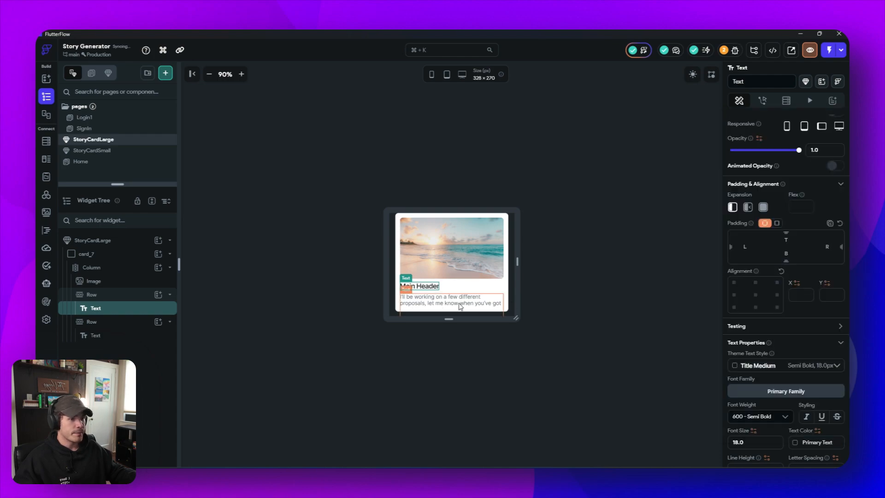
# - Enlarge the StoryCardLarge canvas to about 328 × 390 px and set the card Column's main axis size to minimum
pyautogui.click(461, 306)
pyautogui.click(458, 330)
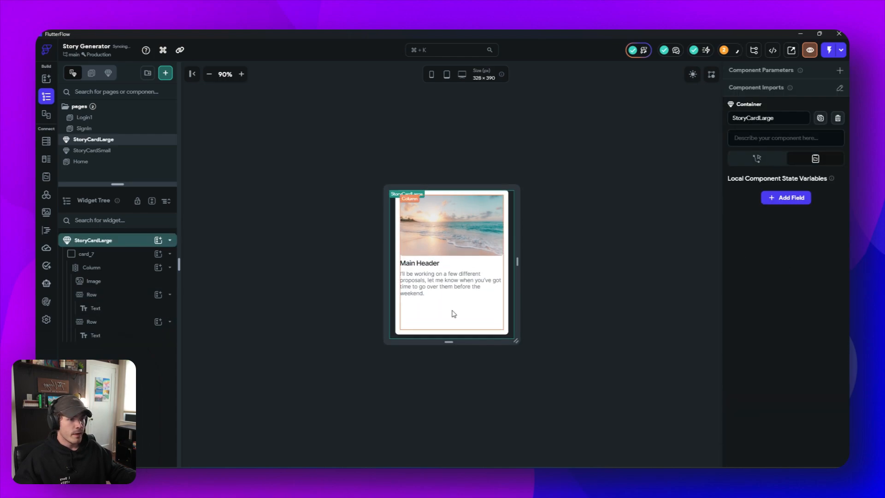
pyautogui.click(454, 314)
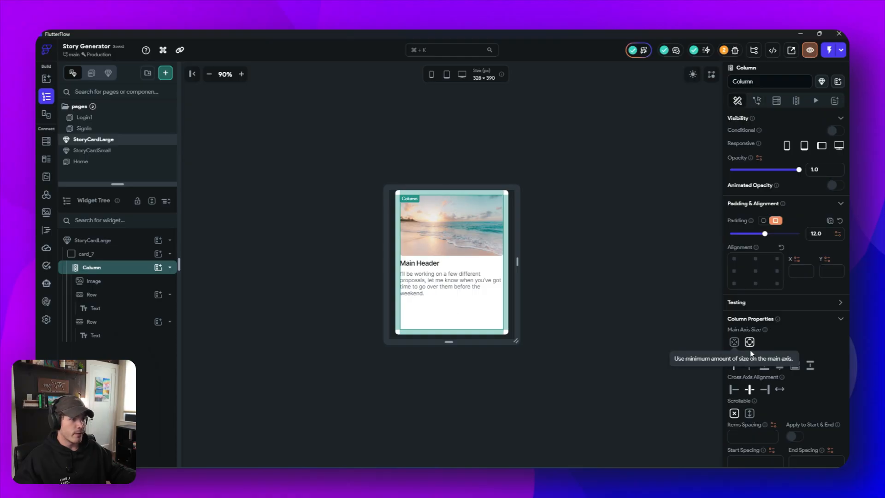
pyautogui.click(734, 342)
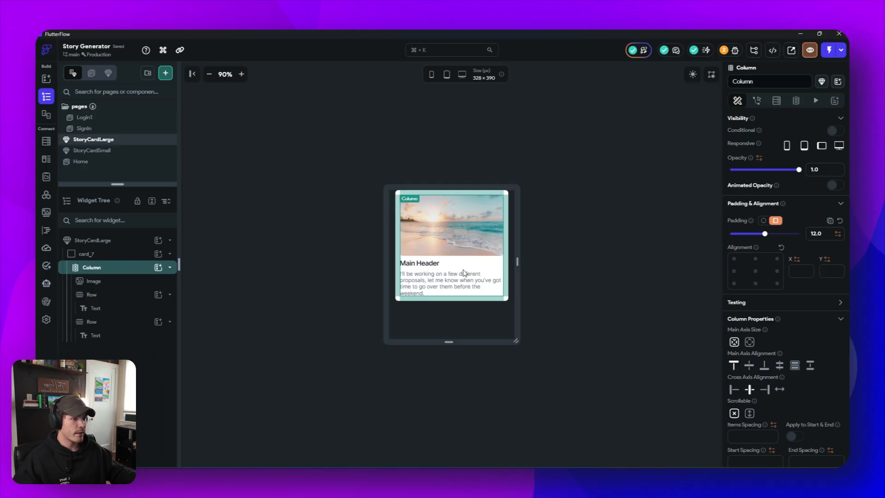
# - Limit the description text in StoryCardLarge to a maximum of 3 lines
pyautogui.click(443, 282)
pyautogui.scroll(-8, 794, 330)
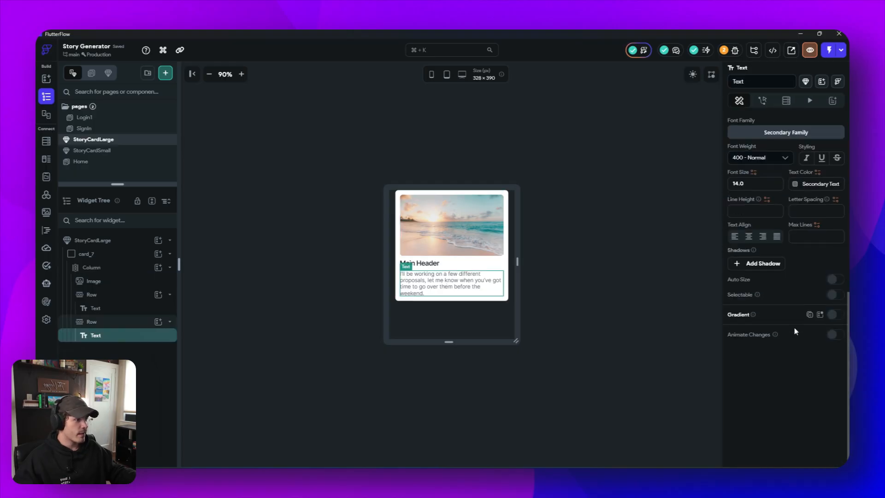
pyautogui.click(807, 236)
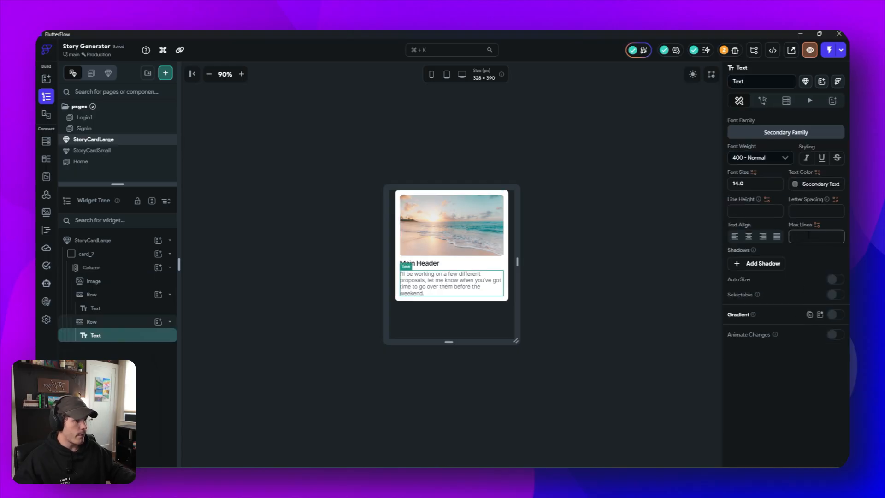
pyautogui.write('3')
pyautogui.click(683, 235)
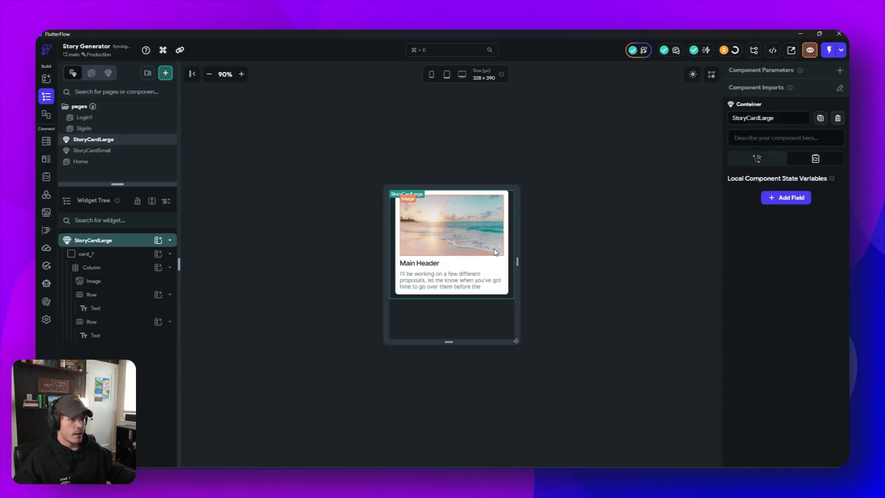
# - Set the border radius of the StoryCardLarge image to 12
pyautogui.click(449, 225)
pyautogui.doubleClick(815, 353)
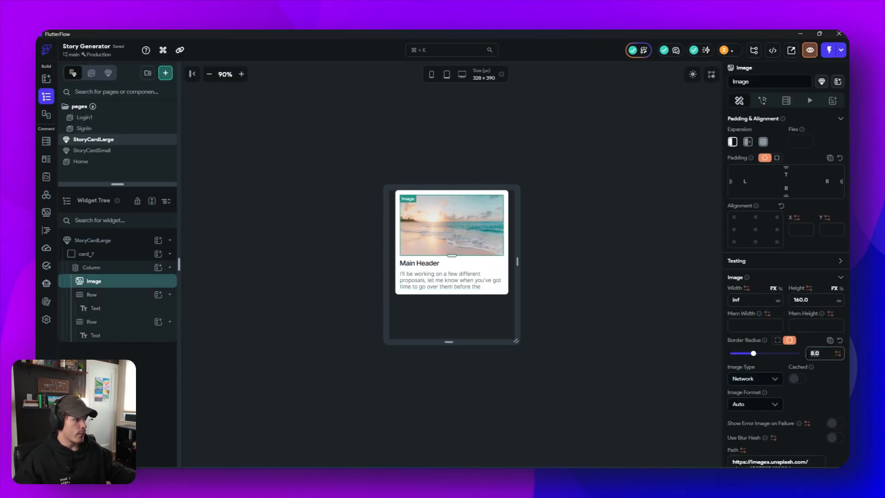
pyautogui.write('12')
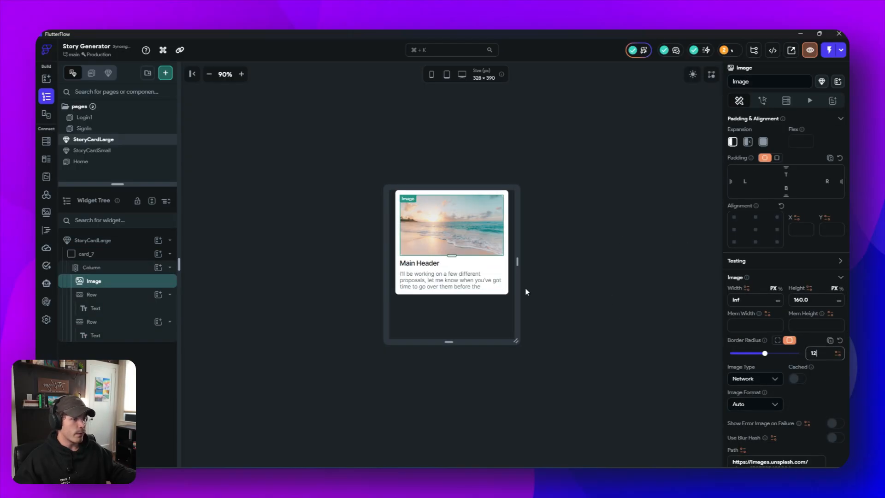
# - Set the border radius of the card_7 container to 16
pyautogui.click(499, 296)
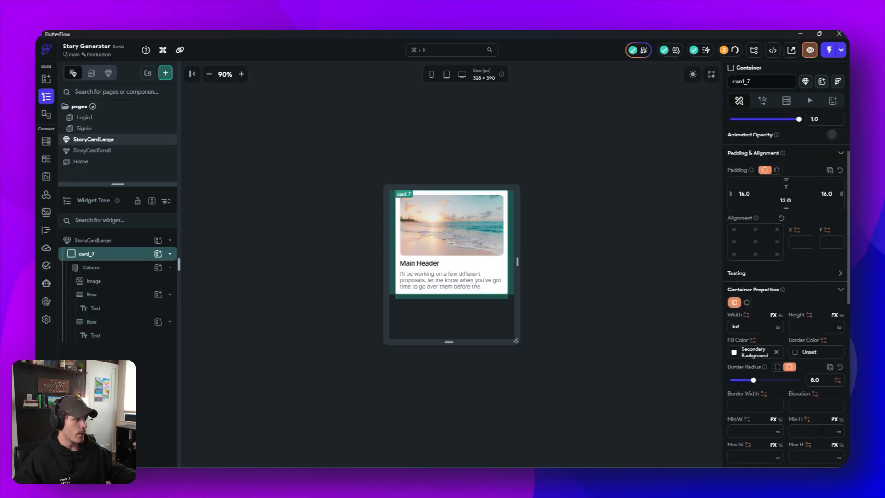
pyautogui.doubleClick(807, 381)
pyautogui.write('16')
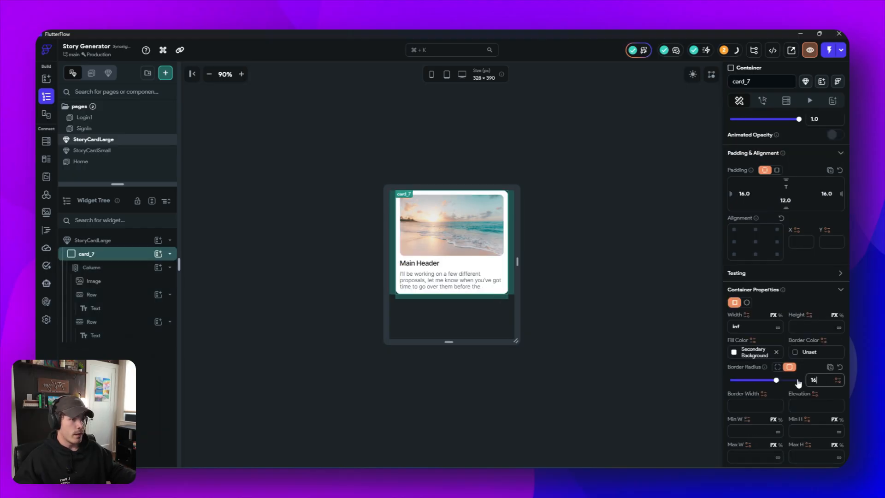
pyautogui.click(608, 265)
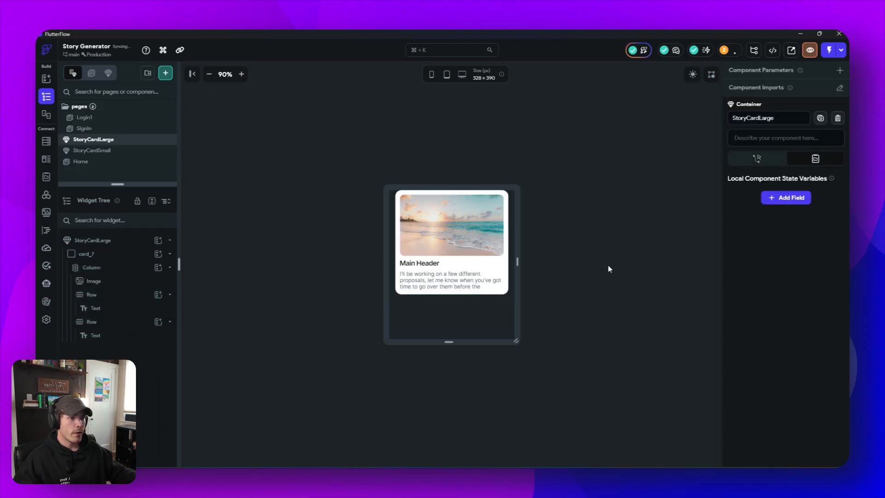
# - Switch the StoryCardLarge image type to Asset and use HarryPotter.png as its picture
pyautogui.click(470, 233)
pyautogui.scroll(-5, 785, 277)
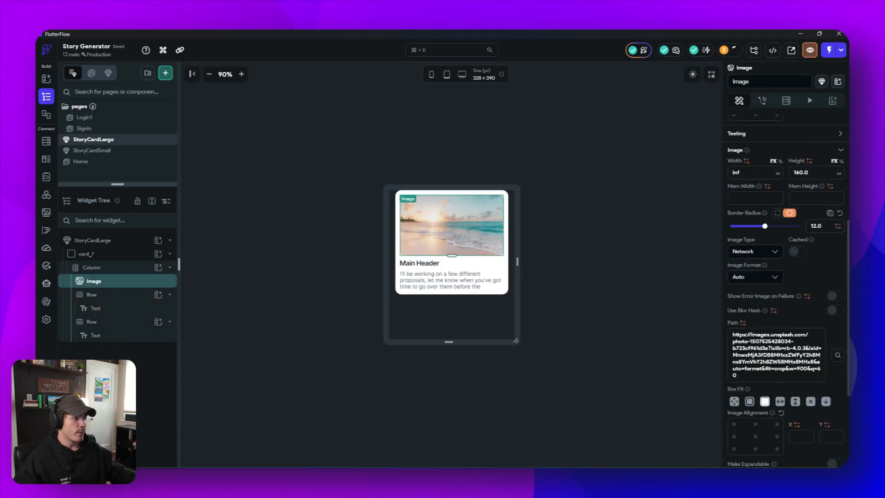
pyautogui.click(756, 277)
pyautogui.click(756, 251)
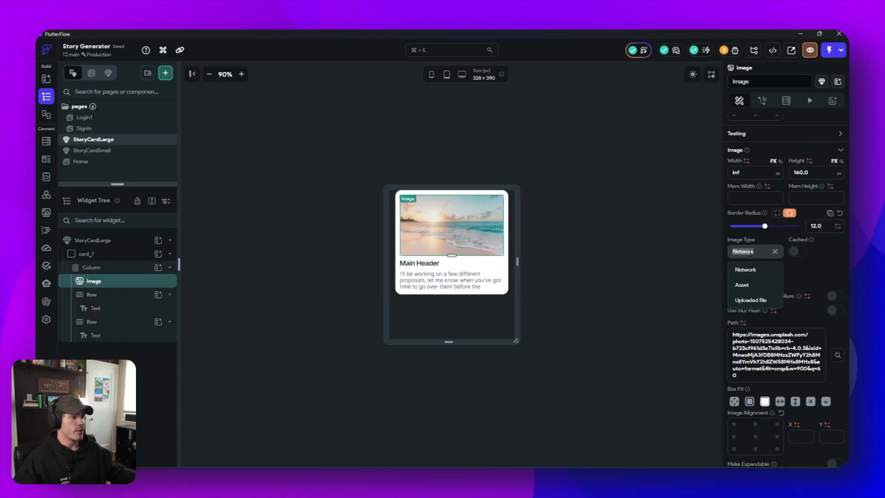
pyautogui.click(755, 285)
pyautogui.click(765, 307)
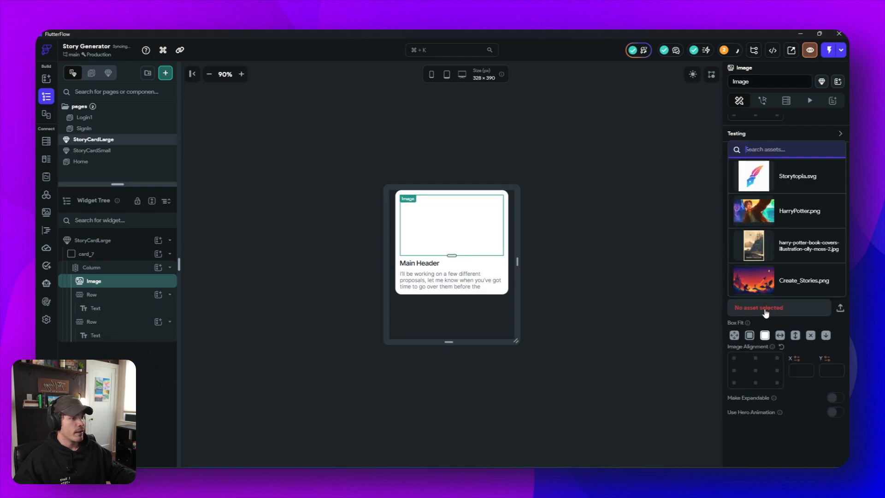
pyautogui.click(777, 212)
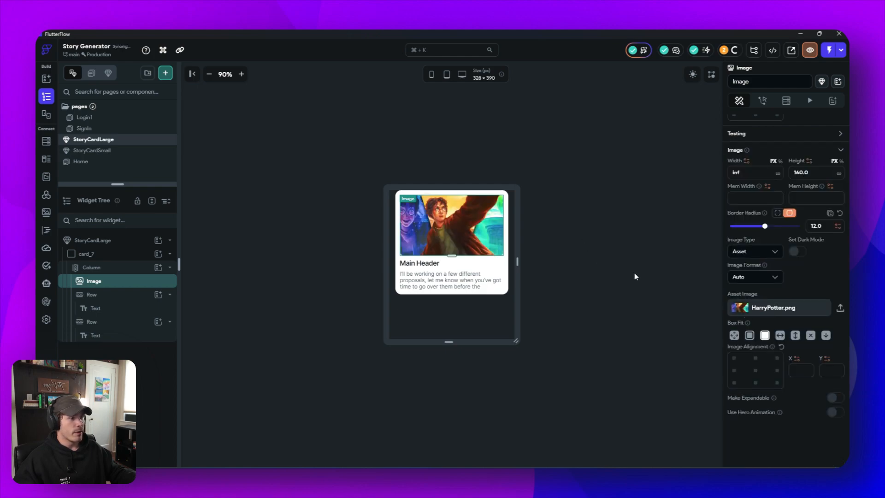
# - Change the "Main Header" text in StoryCardLarge to "Another Harry Potter Story"
pyautogui.click(417, 264)
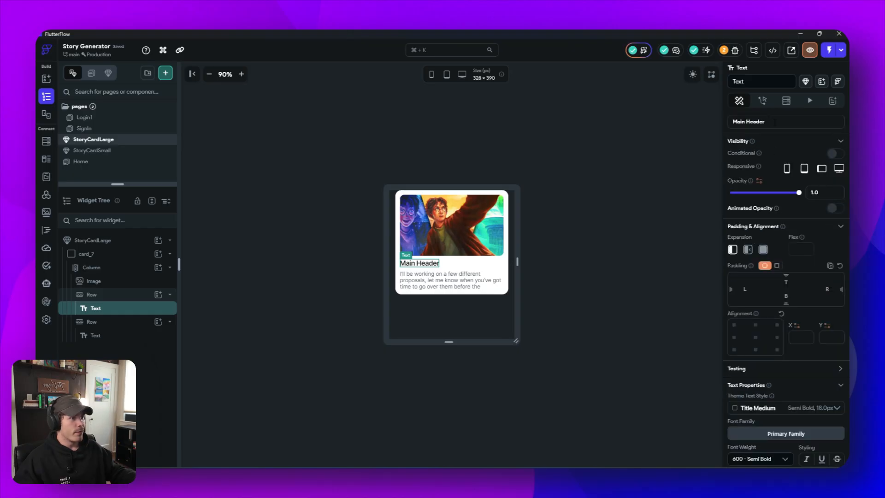
pyautogui.moveTo(774, 122); pyautogui.dragTo(718, 122)
pyautogui.write('Another Harry Potter Stor')
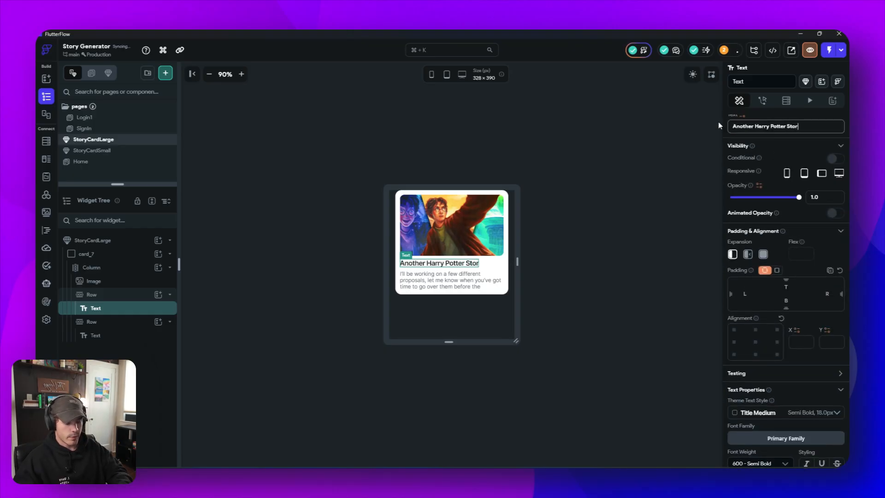
pyautogui.write('y')
pyautogui.click(662, 248)
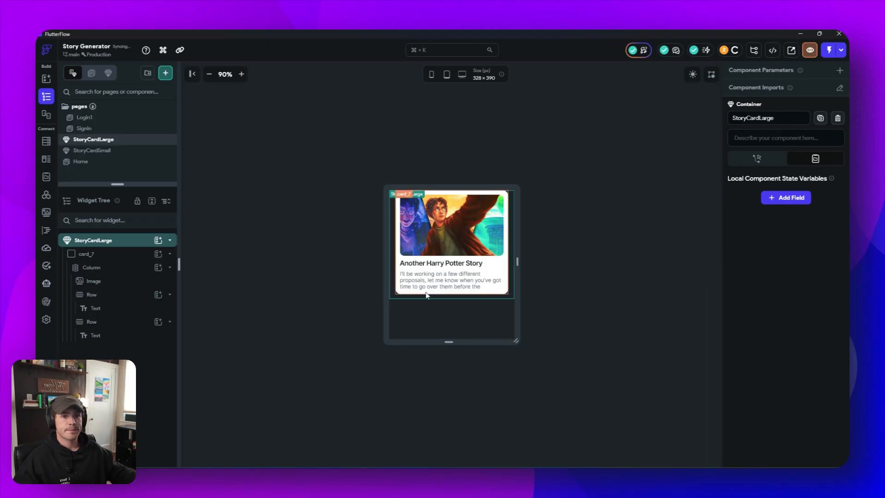
# - On the Home page, turn off the Primary option of the ListView that holds StoryCardLarge, and check the card in the list
pyautogui.click(115, 165)
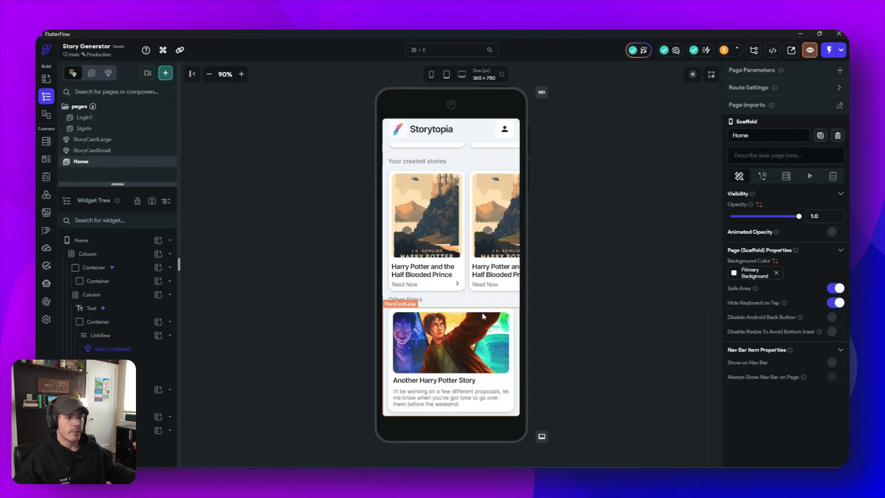
pyautogui.click(443, 323)
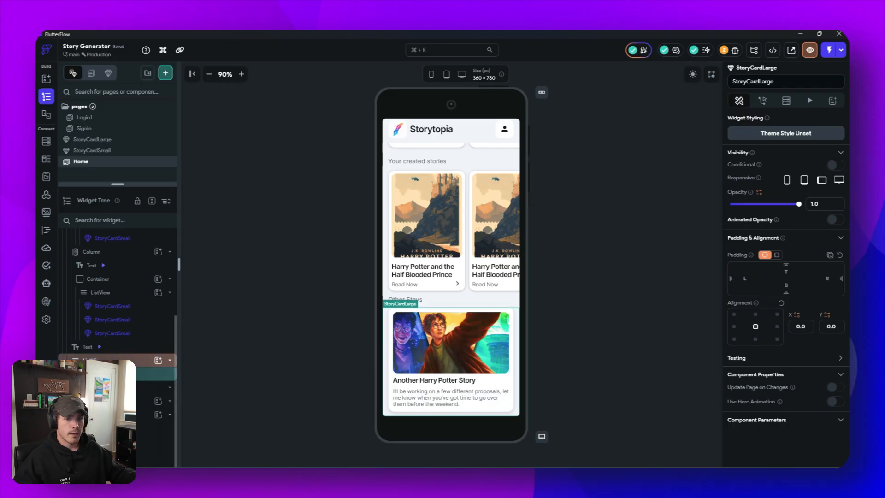
pyautogui.click(121, 361)
pyautogui.click(443, 351)
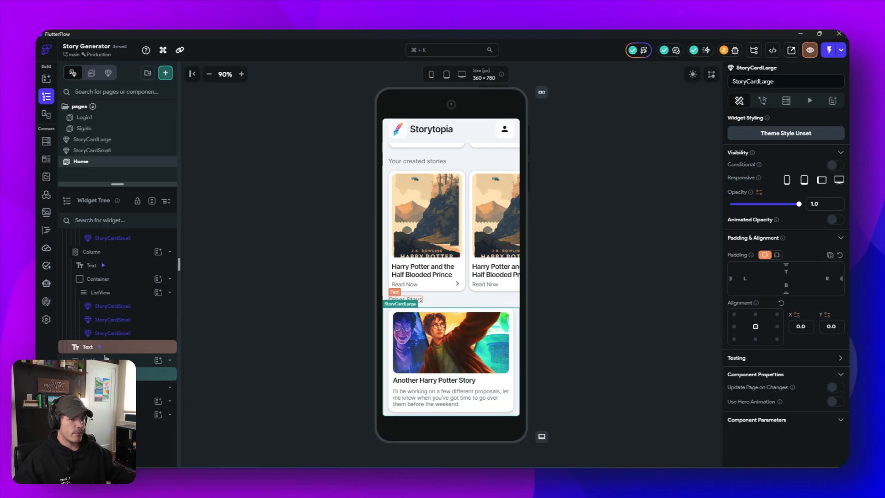
pyautogui.click(106, 360)
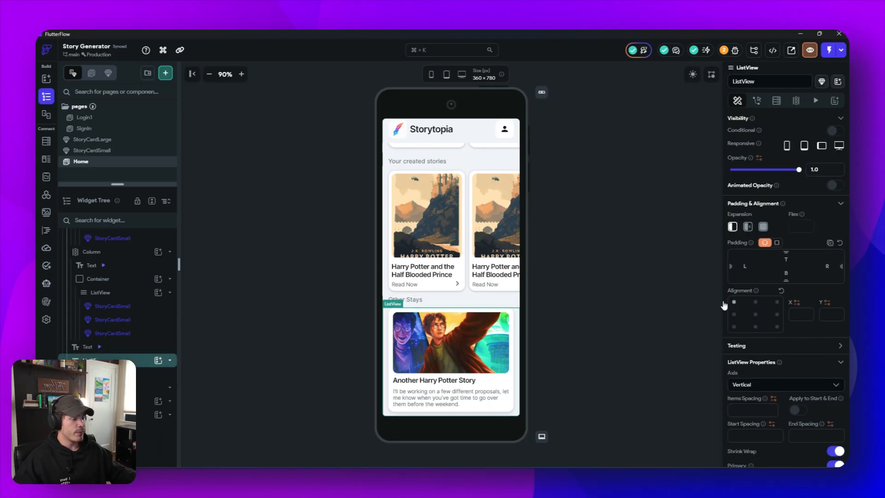
pyautogui.scroll(-3, 772, 364)
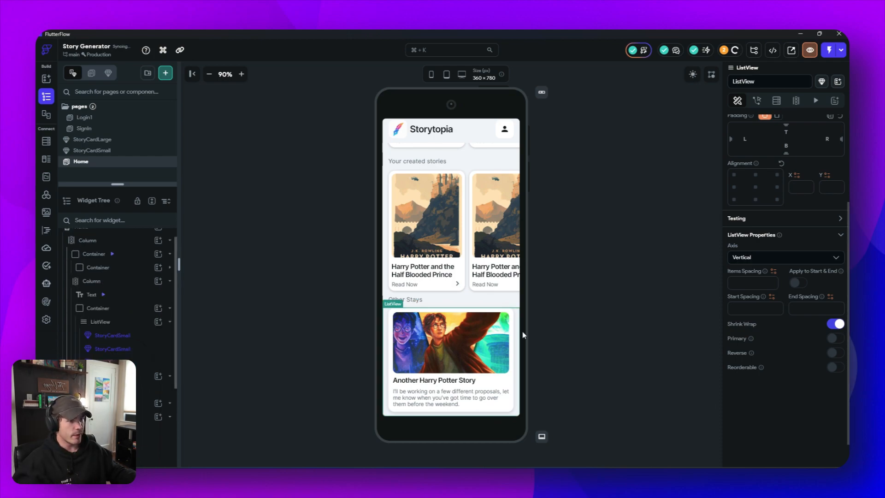
pyautogui.click(391, 332)
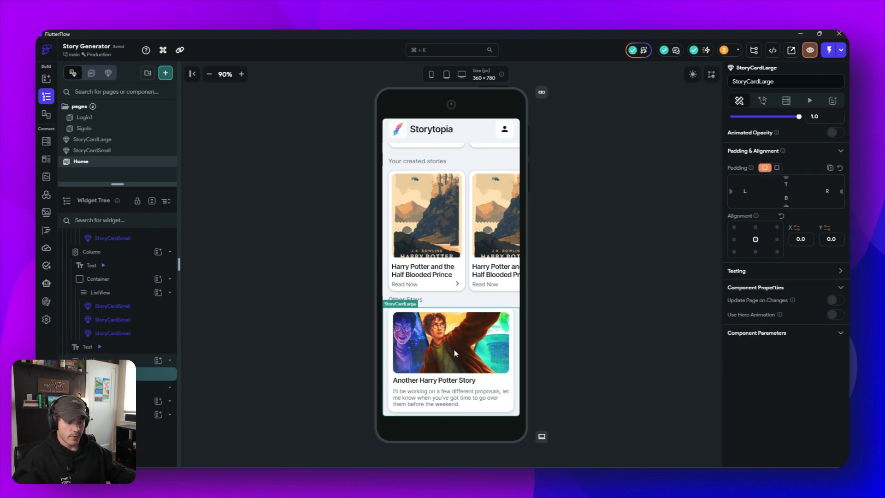
pyautogui.scroll(-1, 454, 350)
pyautogui.scroll(-4, 454, 351)
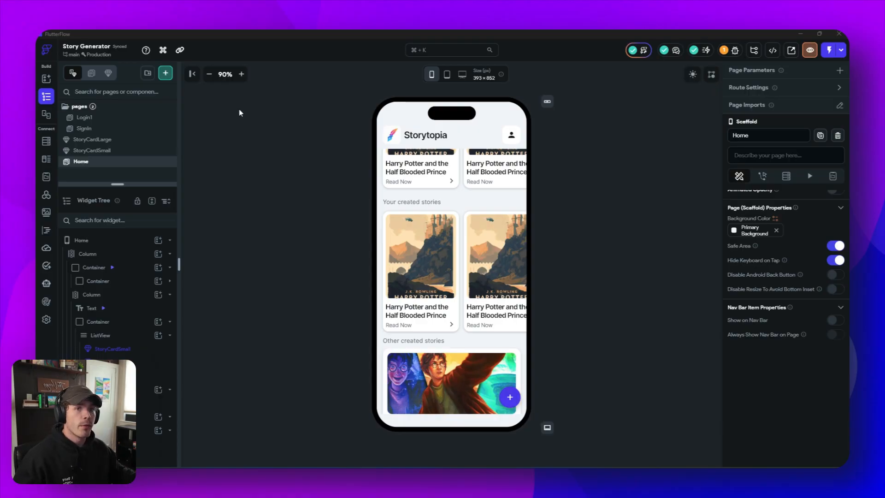
# - Create a page named CreateStoryPage from the "Create 04 - Task" template using the My Theme styling
pyautogui.click(165, 73)
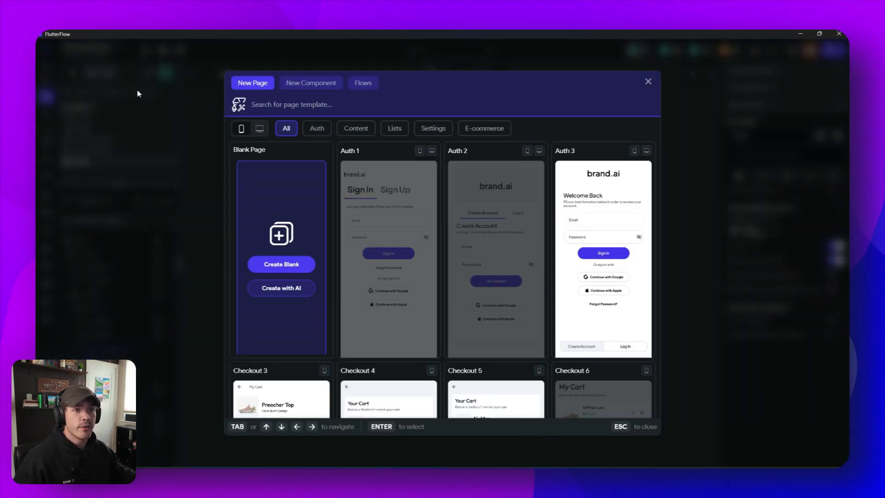
pyautogui.scroll(-6, 549, 303)
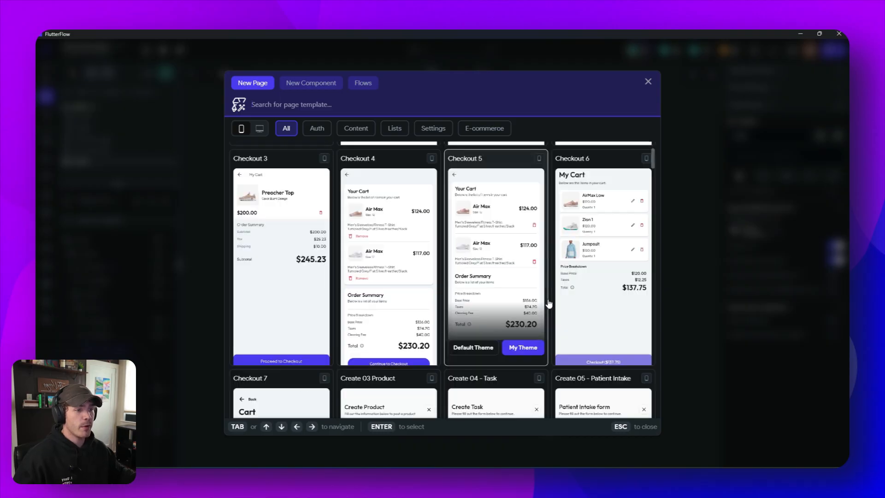
pyautogui.moveTo(495, 274)
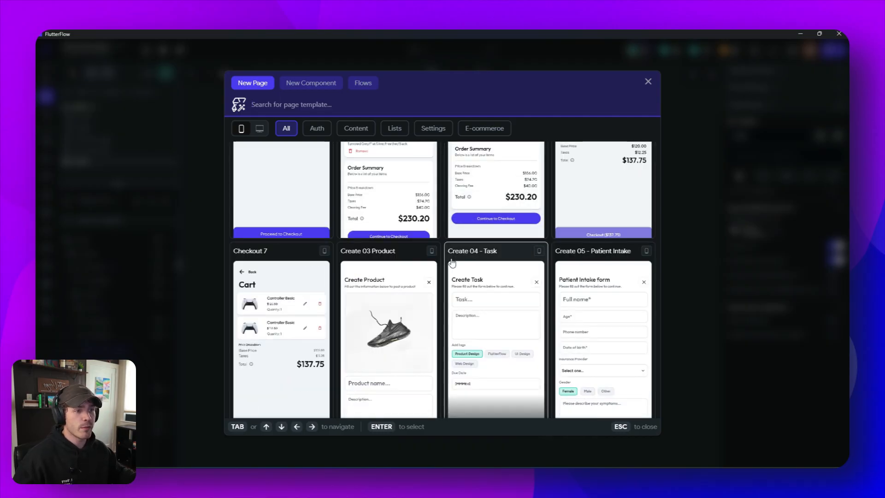
pyautogui.scroll(-2, 497, 277)
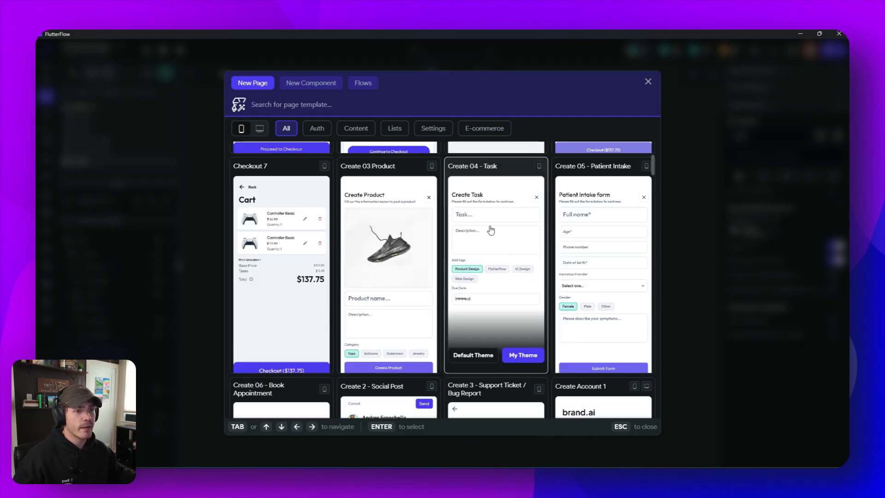
pyautogui.click(520, 358)
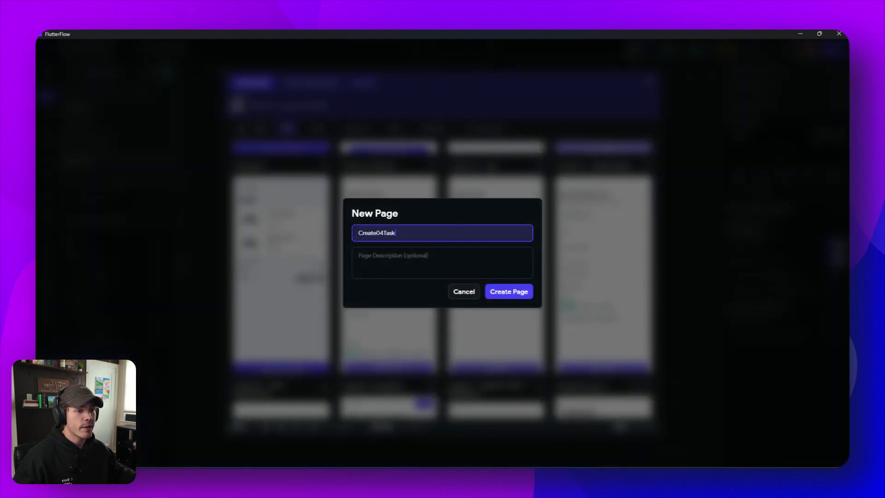
pyautogui.moveTo(412, 233); pyautogui.dragTo(304, 231)
pyautogui.write('Cre')
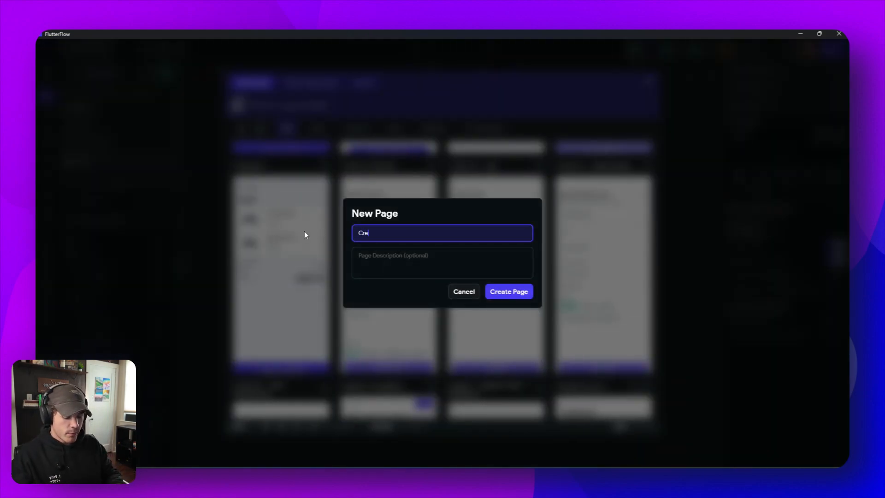
pyautogui.write('ateStoryPage')
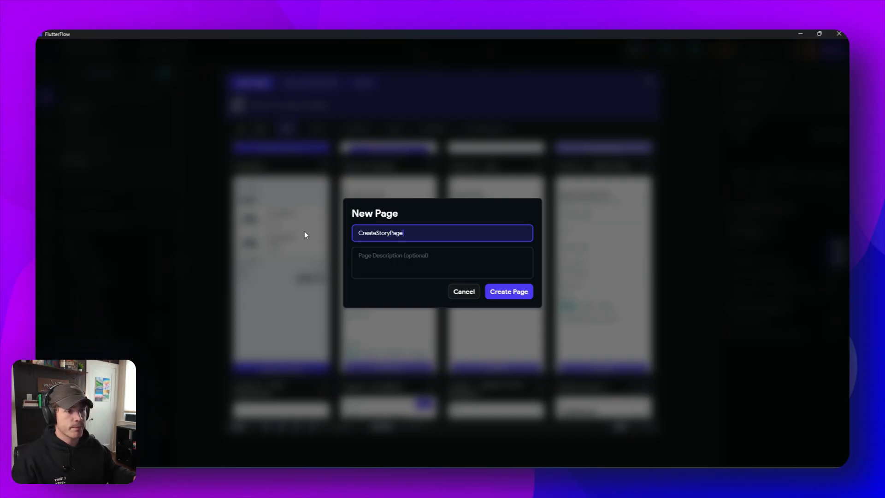
pyautogui.click(515, 295)
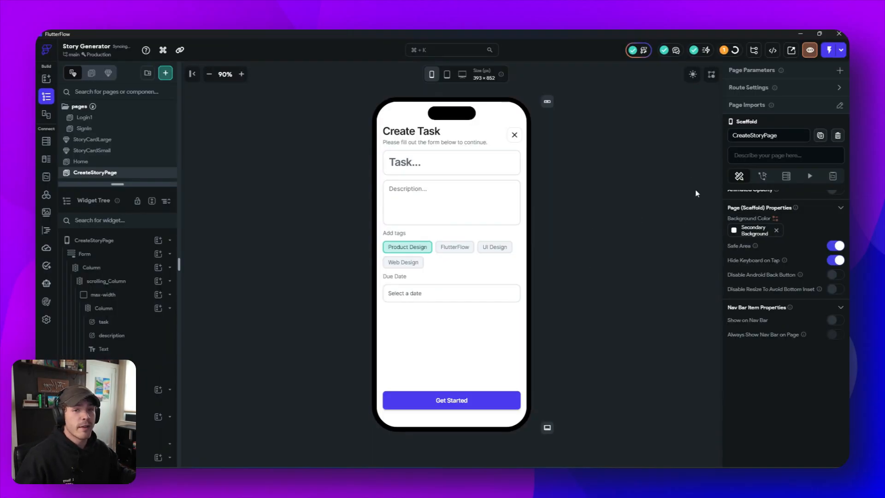
# - Delete the "Task..." text field from CreateStoryPage and select the description field
pyautogui.click(504, 166)
pyautogui.press('Delete')
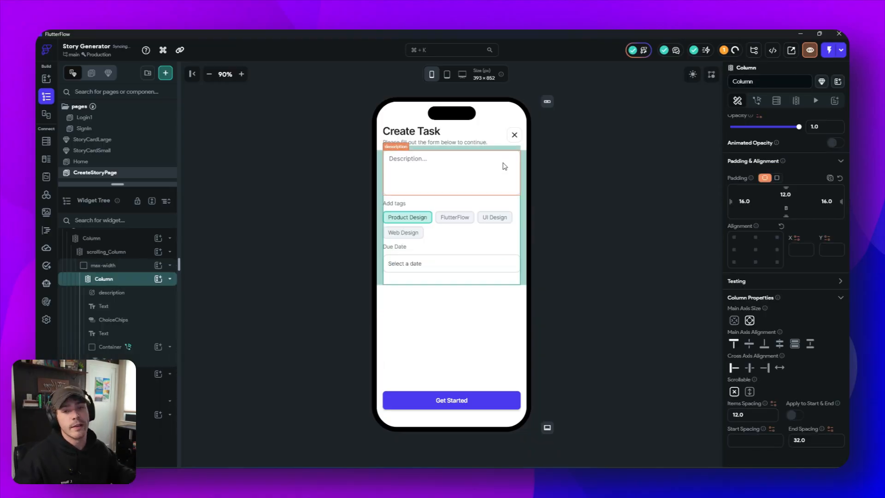
pyautogui.click(446, 178)
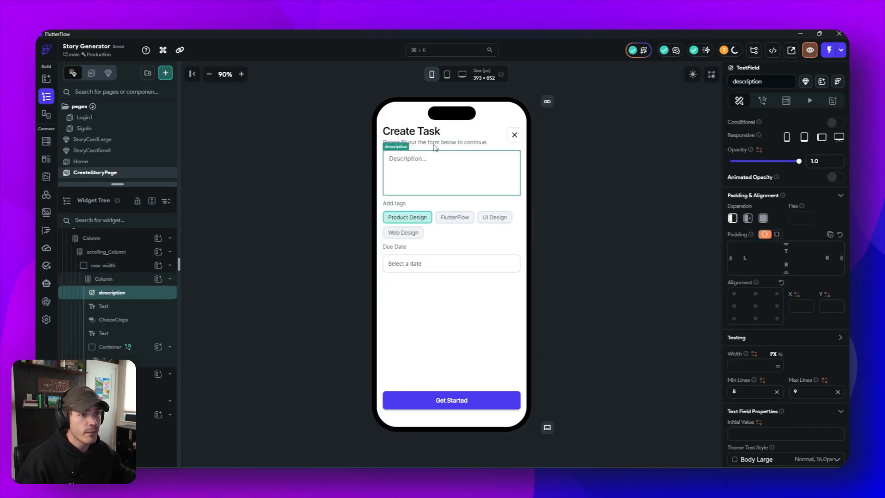
# - Delete the "Select a date" container below the "Due Date" label on CreateStoryPage
pyautogui.click(459, 227)
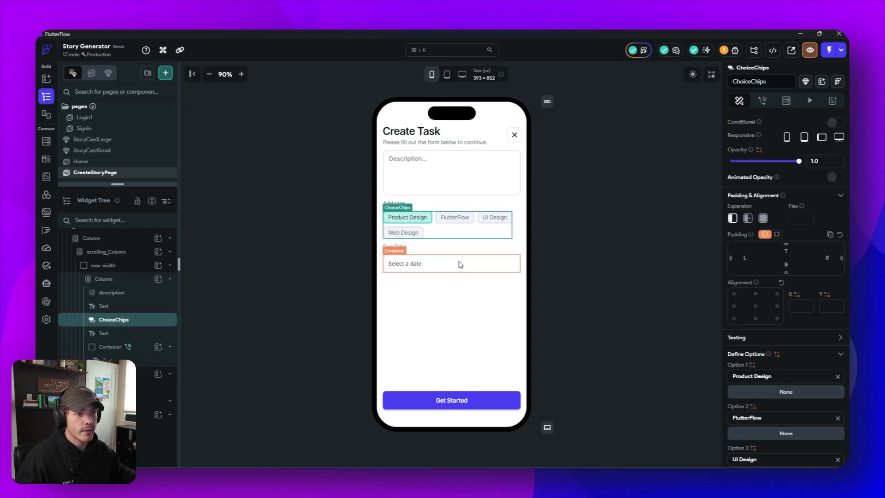
pyautogui.click(459, 257)
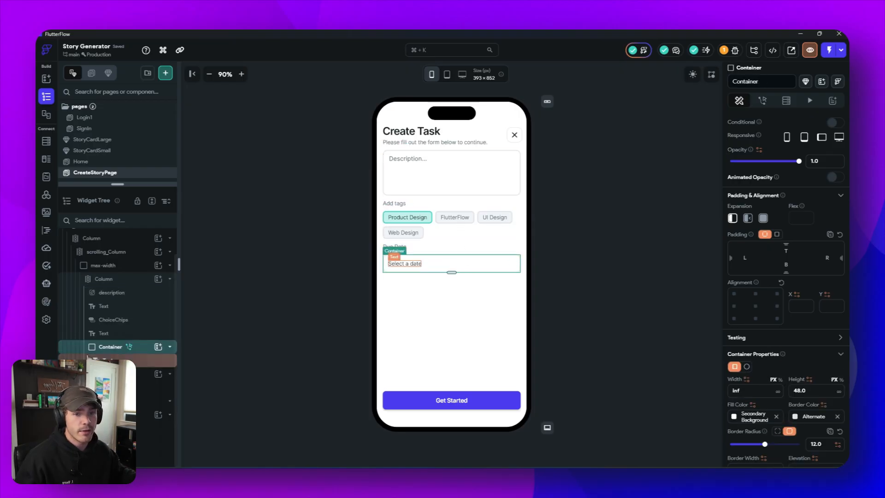
pyautogui.rightClick(98, 352)
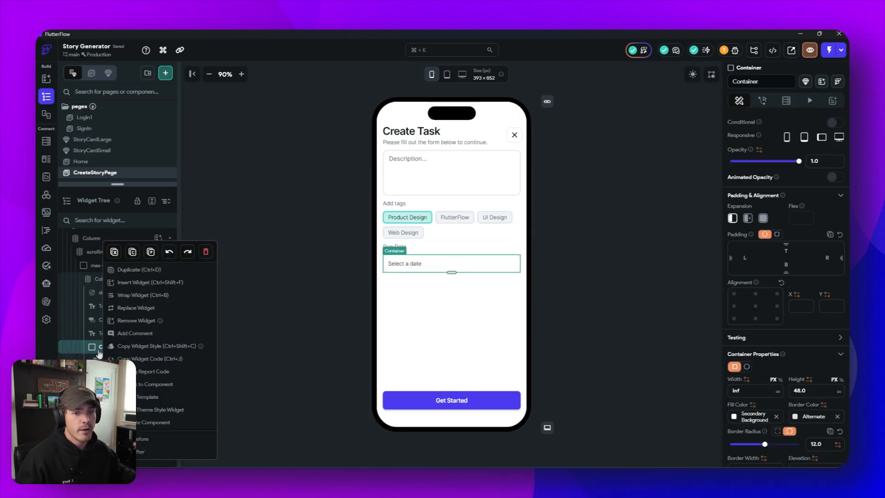
pyautogui.click(205, 252)
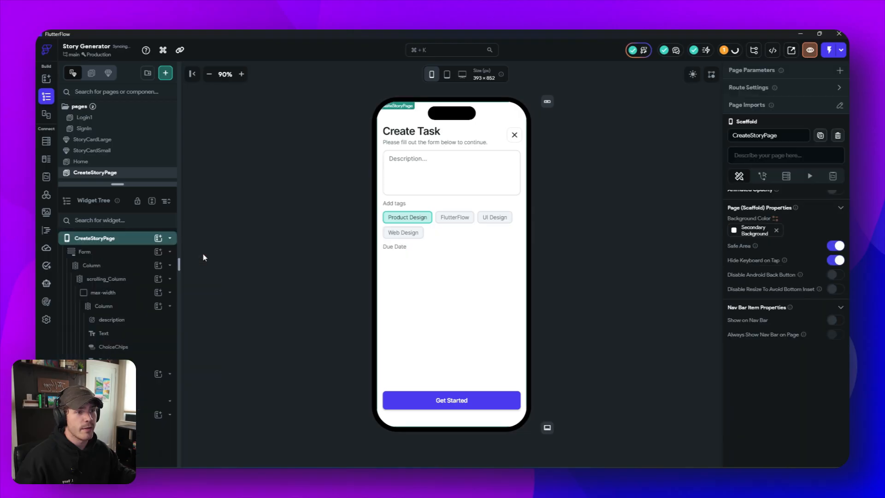
# - Move the column holding the "Create Task" title and subtitle into the form column, directly above the description field
pyautogui.click(481, 135)
pyautogui.moveTo(469, 133); pyautogui.dragTo(457, 159)
pyautogui.click(597, 226)
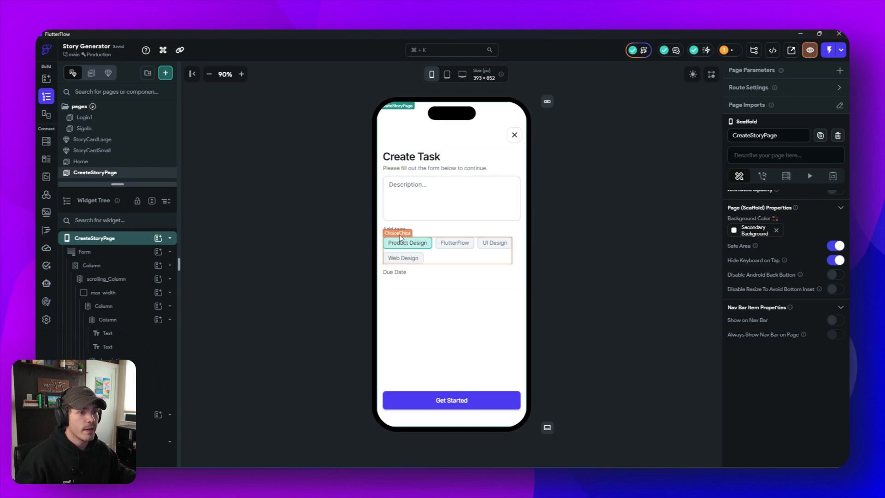
# - Move the ChoiceChips and the "Add tags" label above the description field, and add a little space beneath the title column
pyautogui.moveTo(437, 253); pyautogui.dragTo(439, 184)
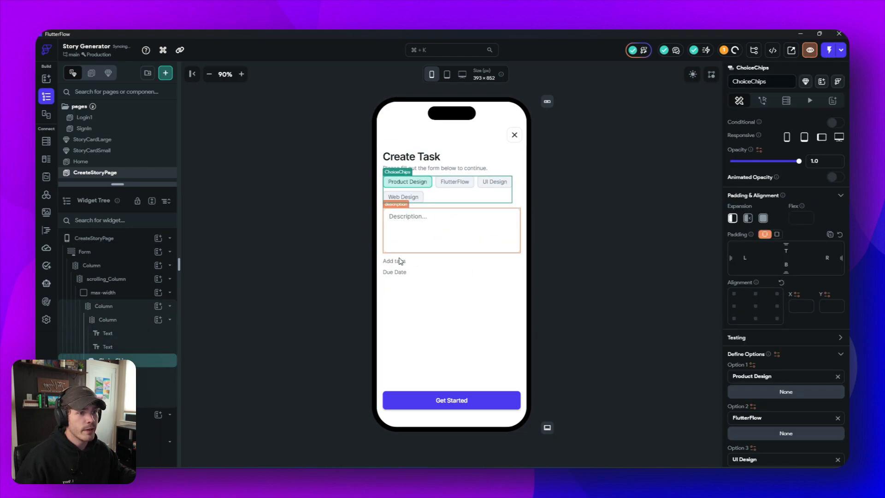
pyautogui.moveTo(394, 261); pyautogui.dragTo(410, 181)
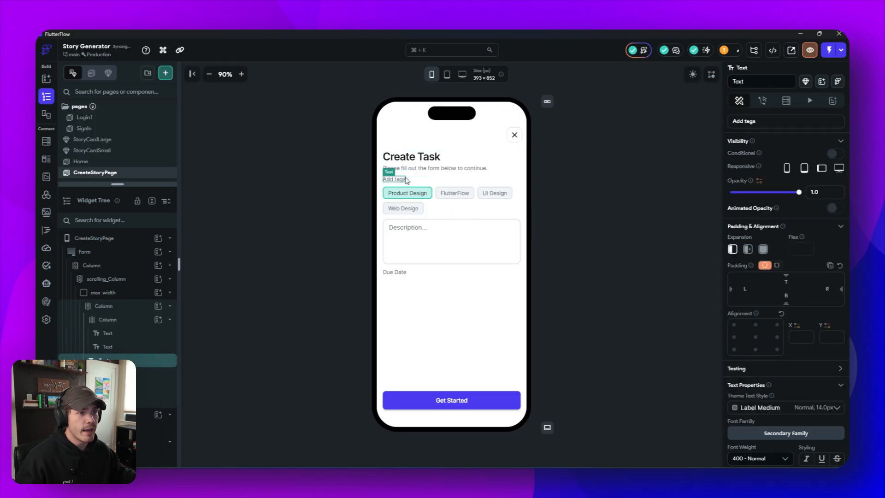
pyautogui.click(447, 159)
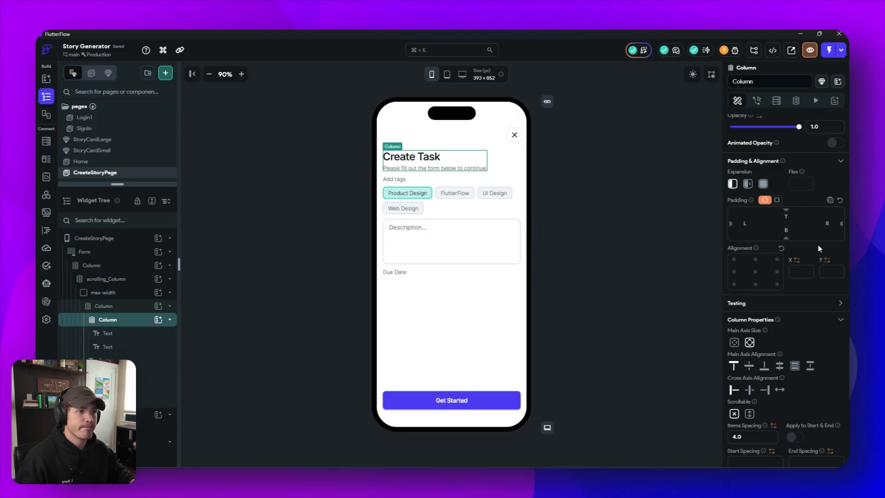
pyautogui.click(613, 214)
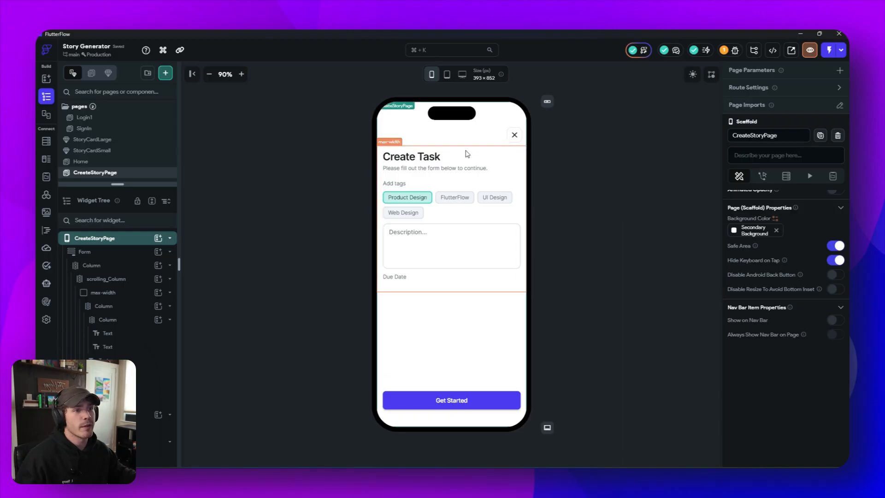
# - Remove the "Web Design" option from the ChoiceChips and rename the remaining three options Short, Medium and Long
pyautogui.click(407, 215)
pyautogui.scroll(-5, 758, 333)
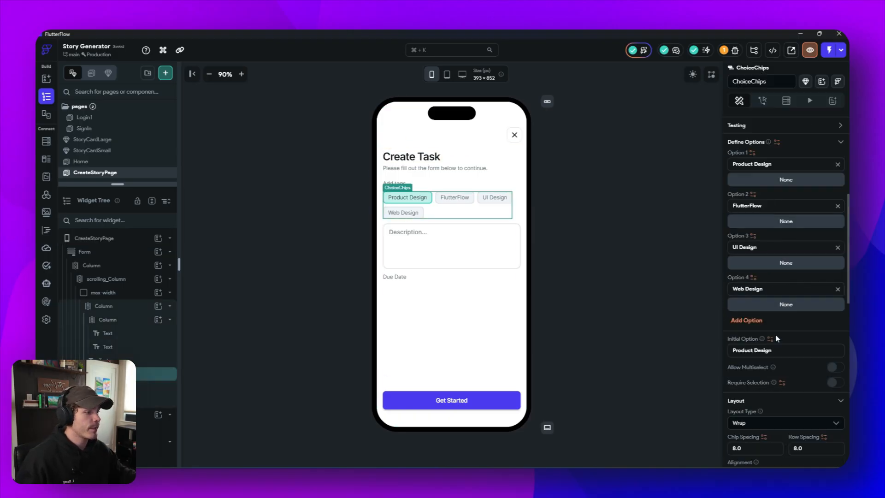
pyautogui.click(837, 290)
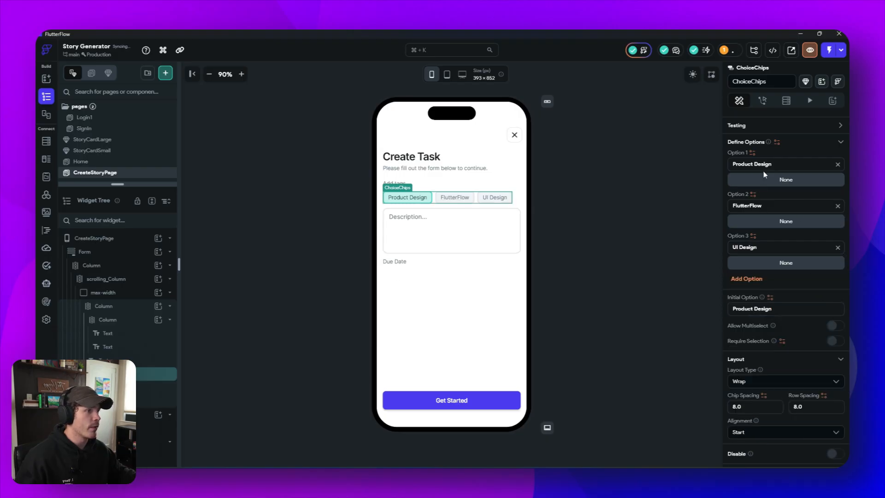
pyautogui.moveTo(776, 164); pyautogui.dragTo(697, 156)
pyautogui.write('Short')
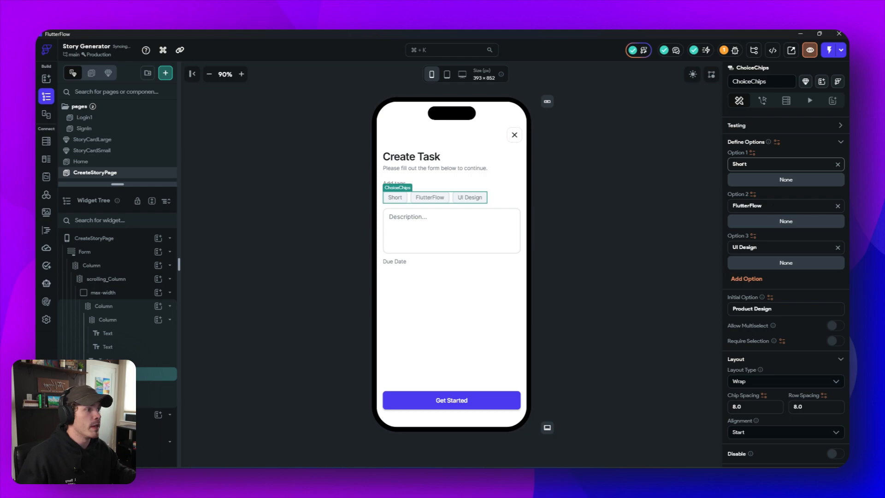
pyautogui.moveTo(774, 206); pyautogui.dragTo(698, 203)
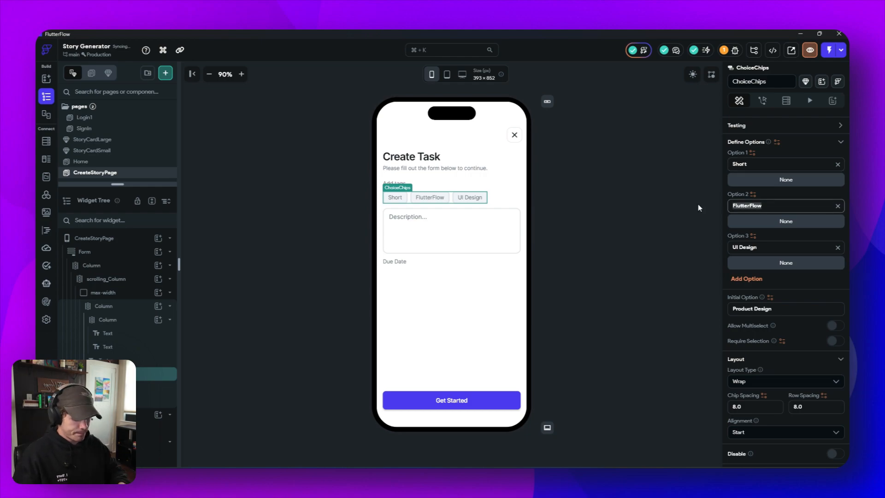
pyautogui.write('Medium')
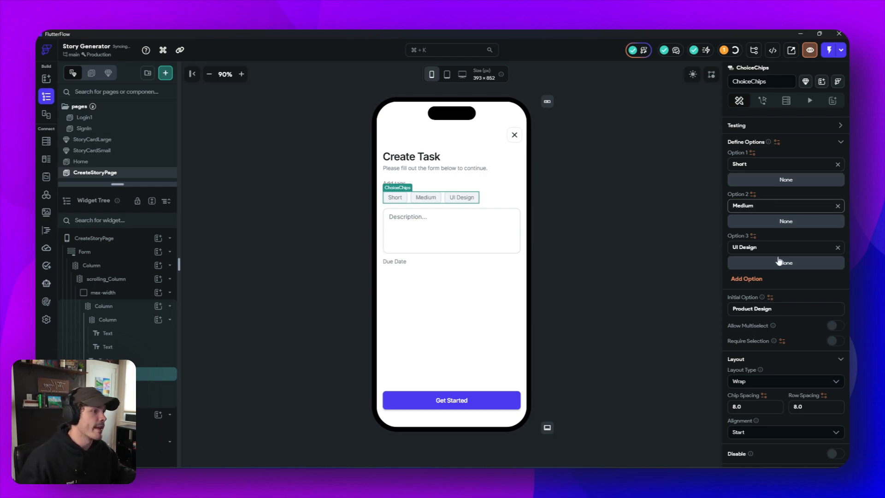
pyautogui.moveTo(778, 247); pyautogui.dragTo(721, 251)
pyautogui.write('Long')
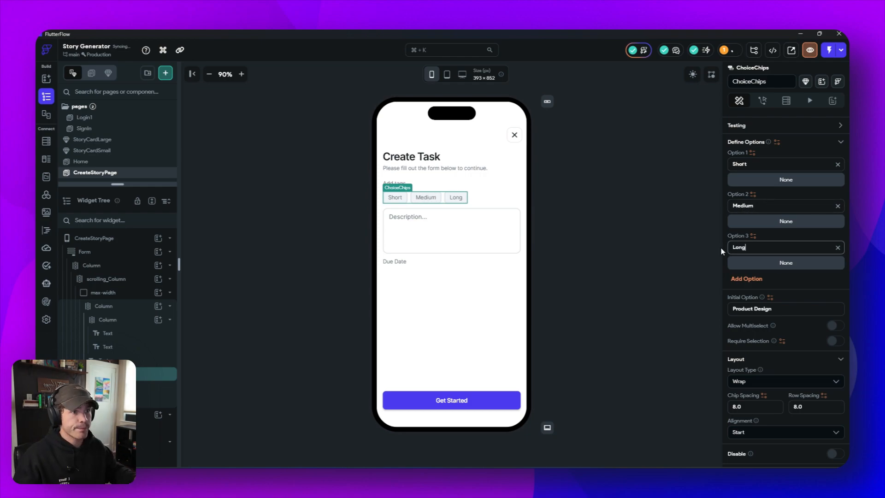
pyautogui.click(568, 261)
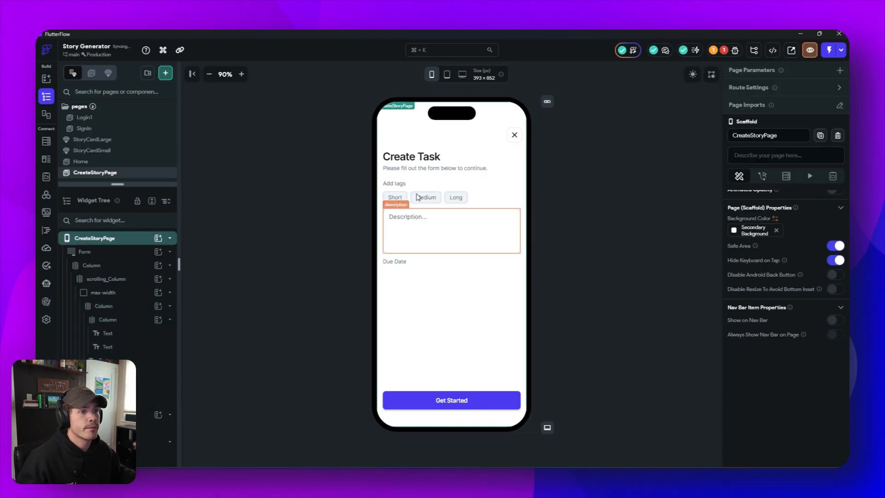
# - Duplicate the "Add tags" label and place the copy between the ChoiceChips and the description field
pyautogui.click(395, 183)
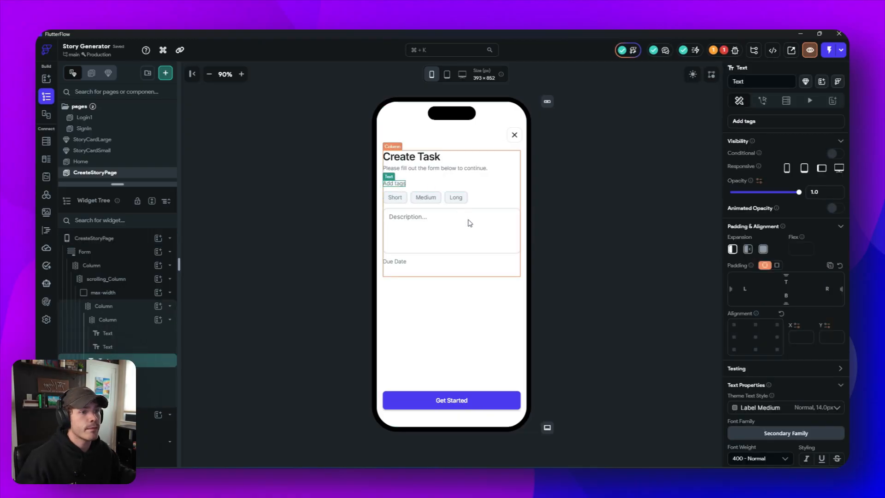
pyautogui.click(394, 262)
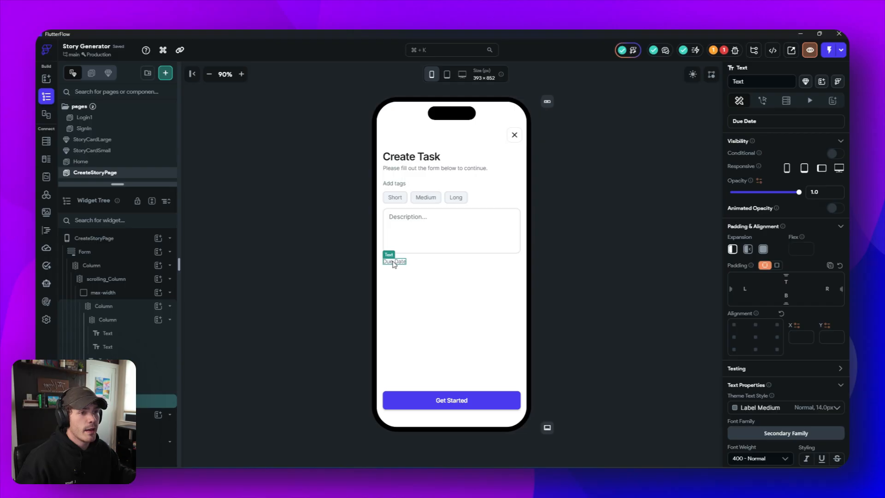
pyautogui.click(396, 184)
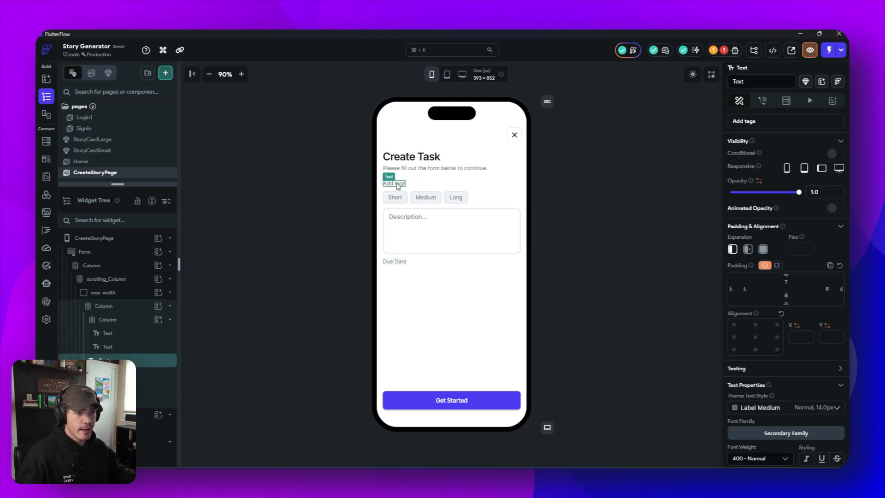
pyautogui.hotkey('ctrl', 'd')
pyautogui.moveTo(400, 194); pyautogui.dragTo(404, 217)
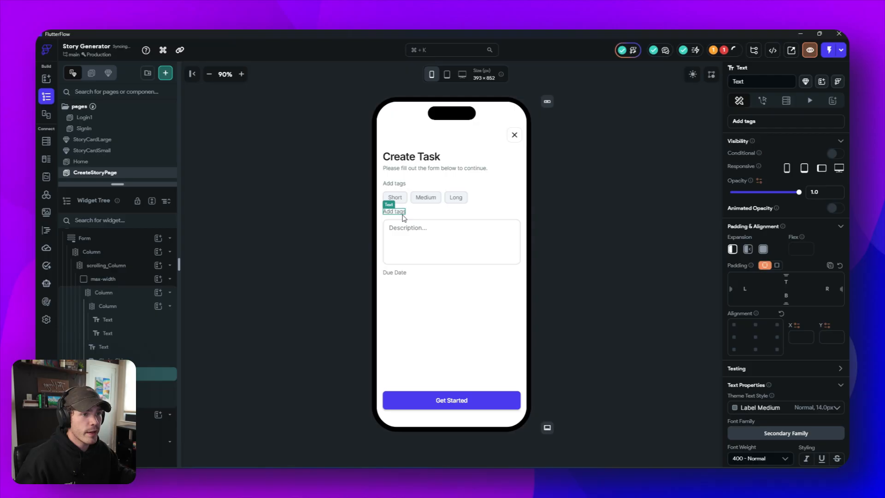
# - Change the text of the copied label above the description field to "Add some details"
pyautogui.click(758, 122)
pyautogui.write('Add')
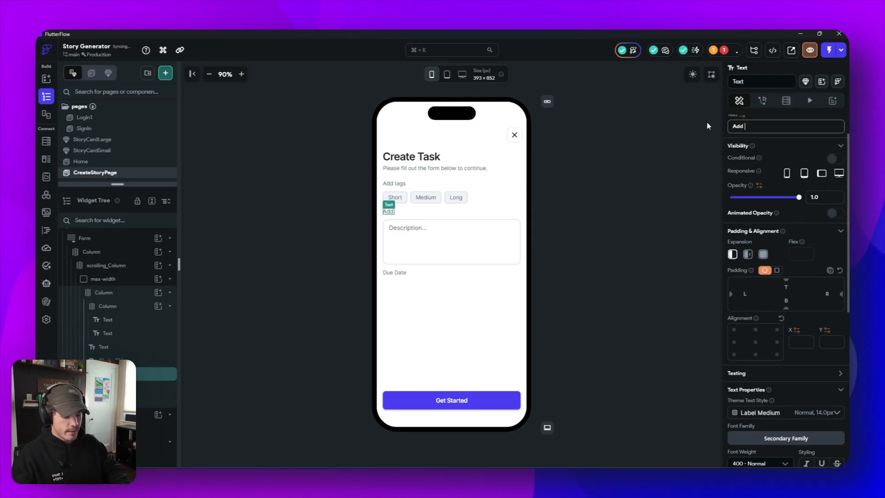
pyautogui.write(' some de')
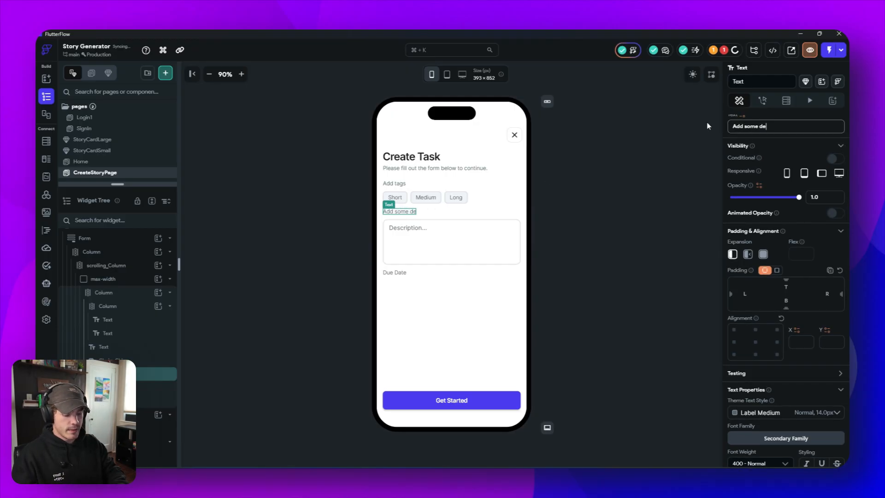
pyautogui.write('tails')
# - Clear the label text "Description..." of the description field
pyautogui.click(436, 230)
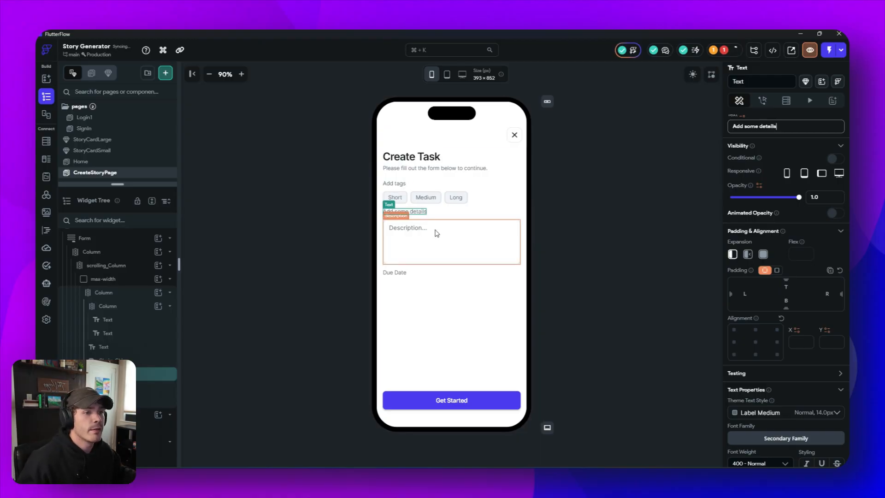
pyautogui.scroll(-3, 738, 295)
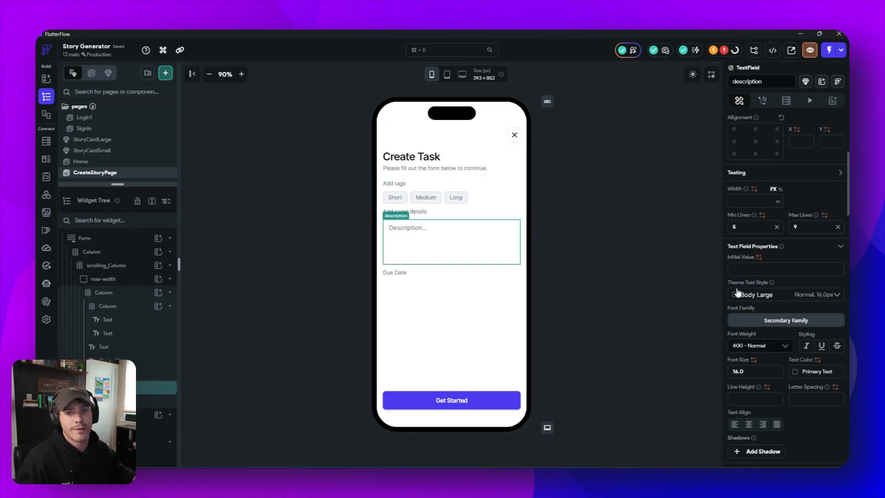
pyautogui.scroll(-5, 798, 275)
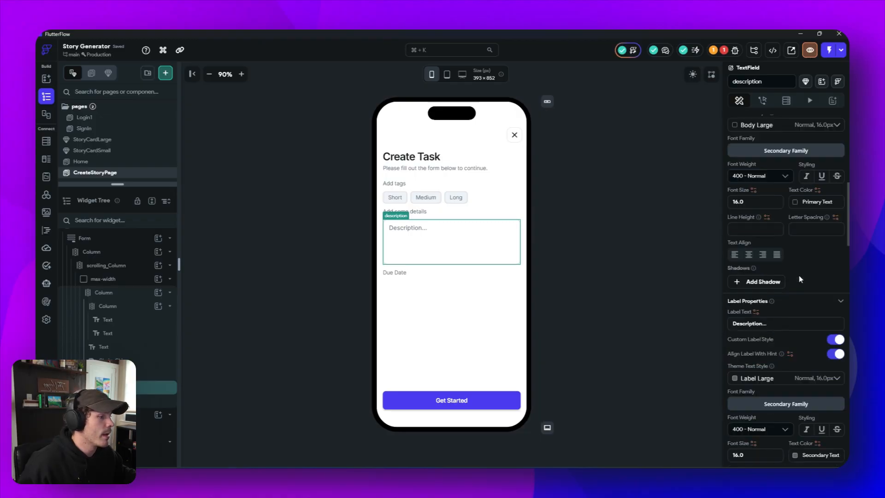
pyautogui.moveTo(773, 240); pyautogui.dragTo(704, 235)
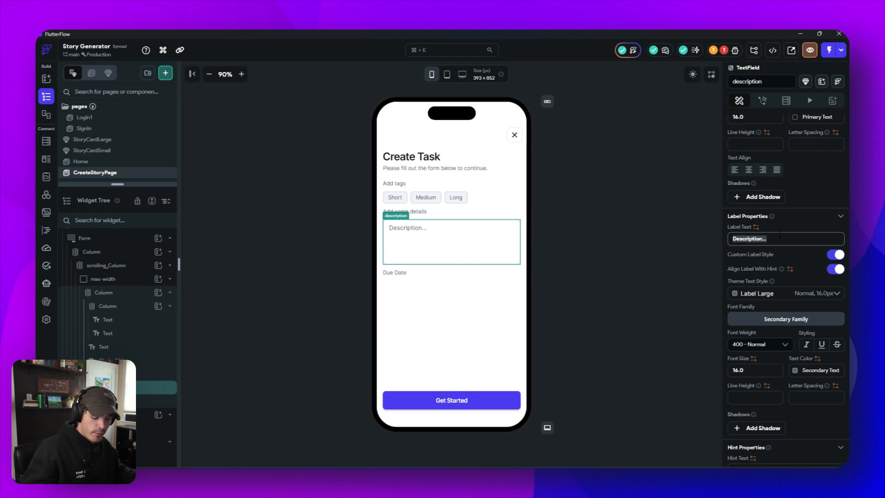
pyautogui.press('BackSpace')
# - Set the description field's hint text to "A purple dinosaur..."
pyautogui.scroll(-1, 779, 238)
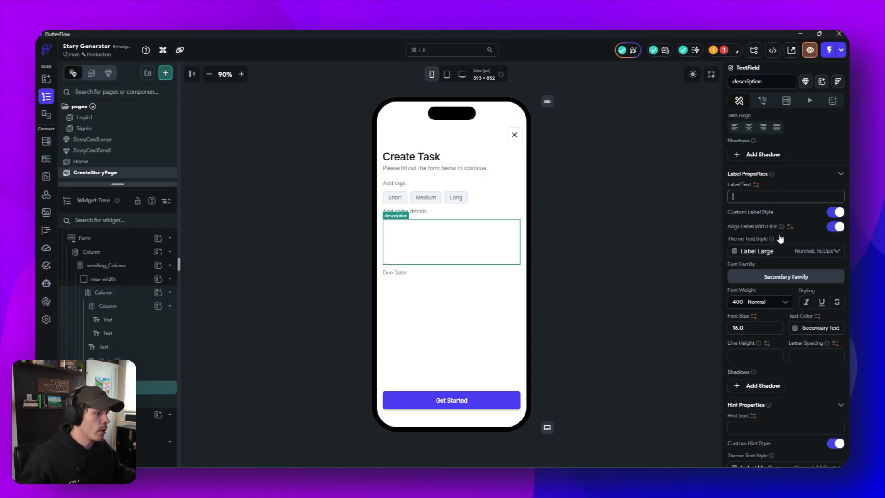
pyautogui.scroll(-3, 779, 239)
pyautogui.click(758, 301)
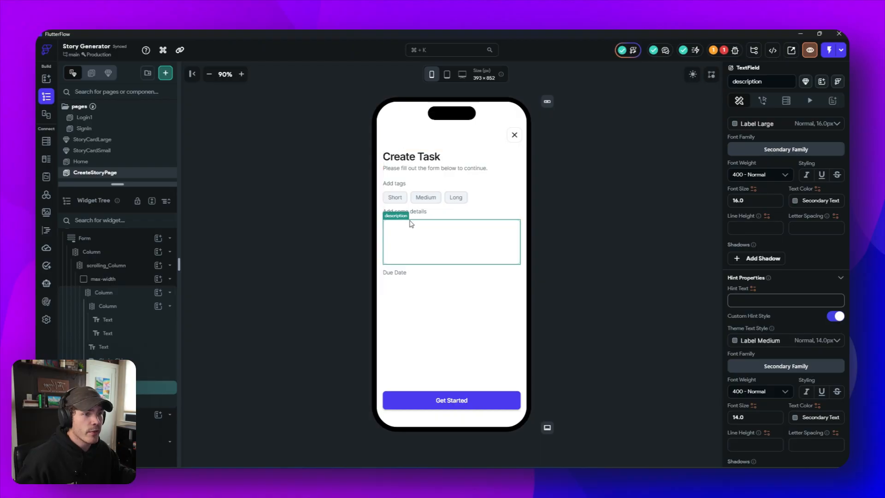
pyautogui.click(455, 297)
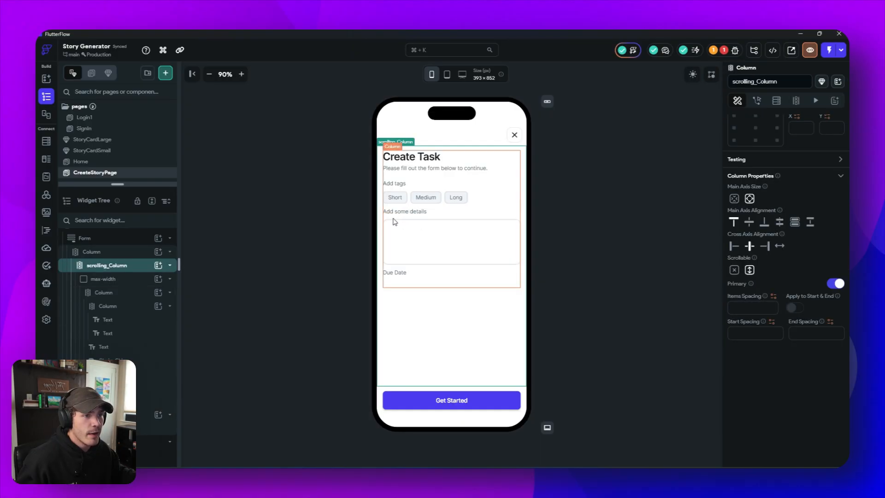
pyautogui.click(433, 252)
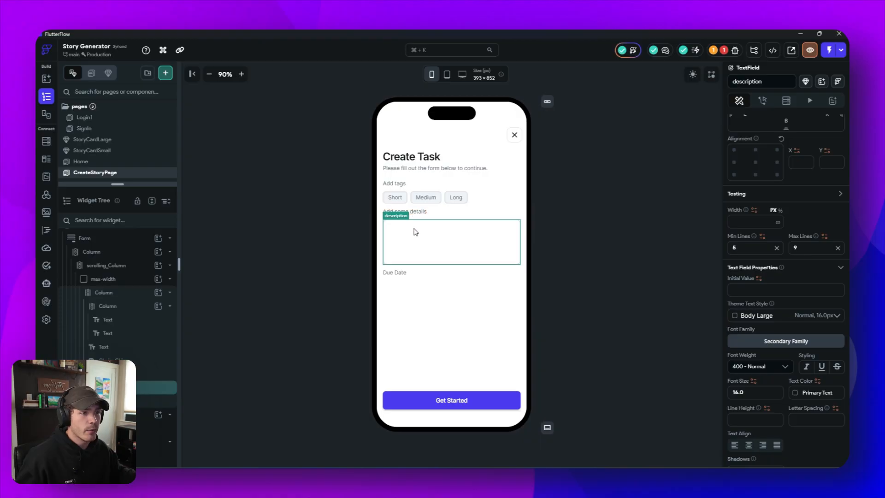
pyautogui.scroll(-8, 760, 314)
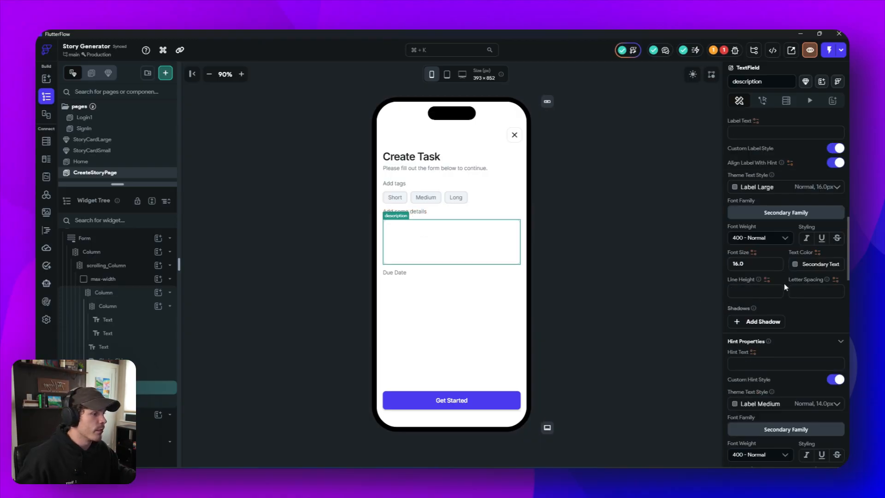
pyautogui.scroll(-2, 769, 331)
pyautogui.scroll(-1, 780, 307)
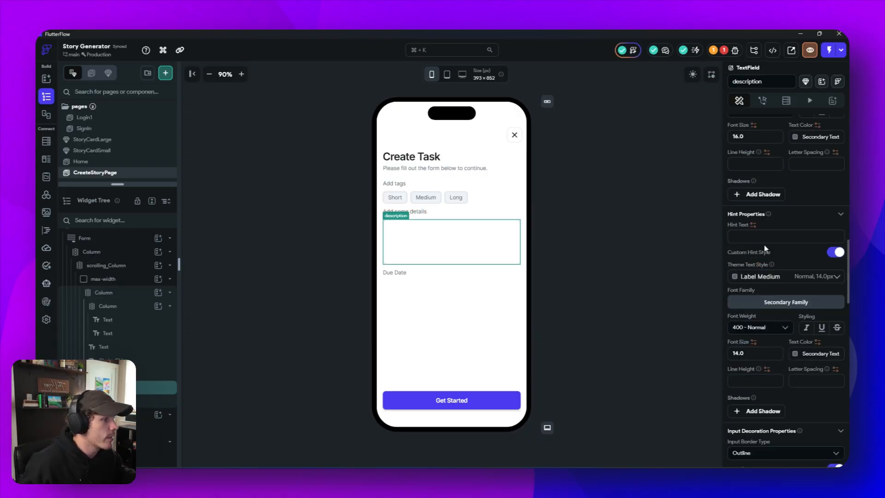
pyautogui.click(762, 235)
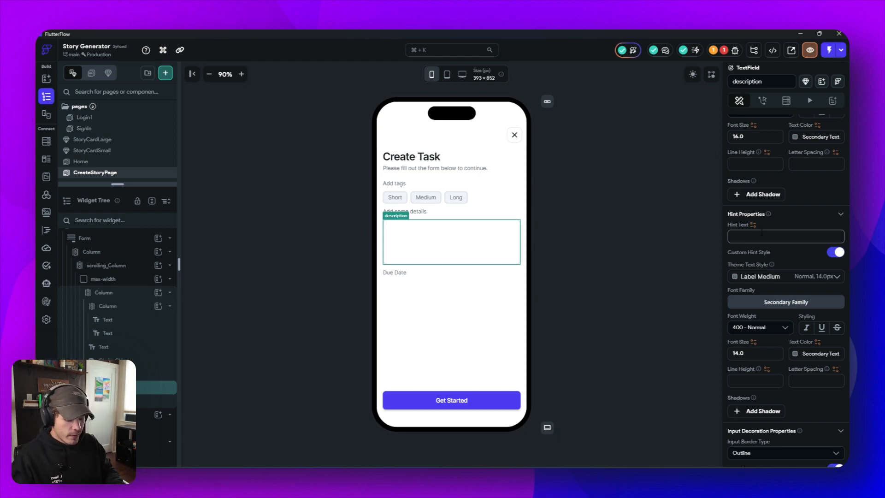
pyautogui.write('A purple dinosaur...')
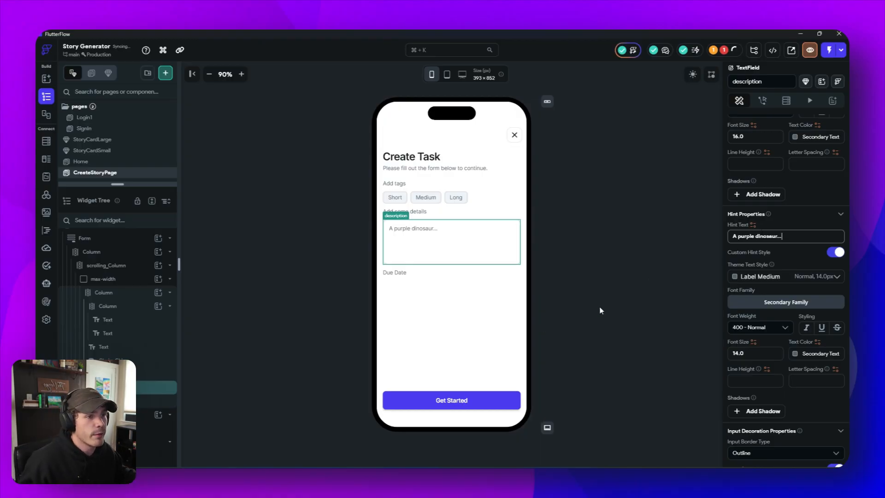
pyautogui.click(655, 249)
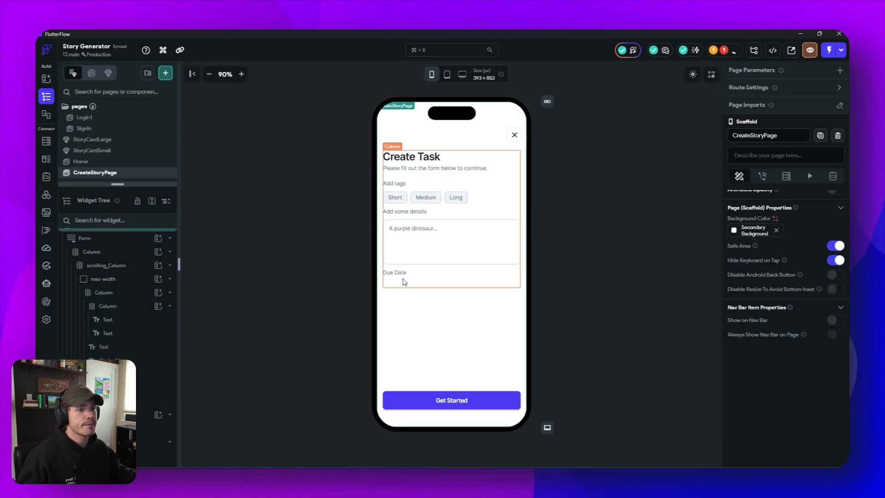
# - Change the "Due Date" label to "Genre" and add a DropDown widget beneath it in the form column
pyautogui.click(397, 275)
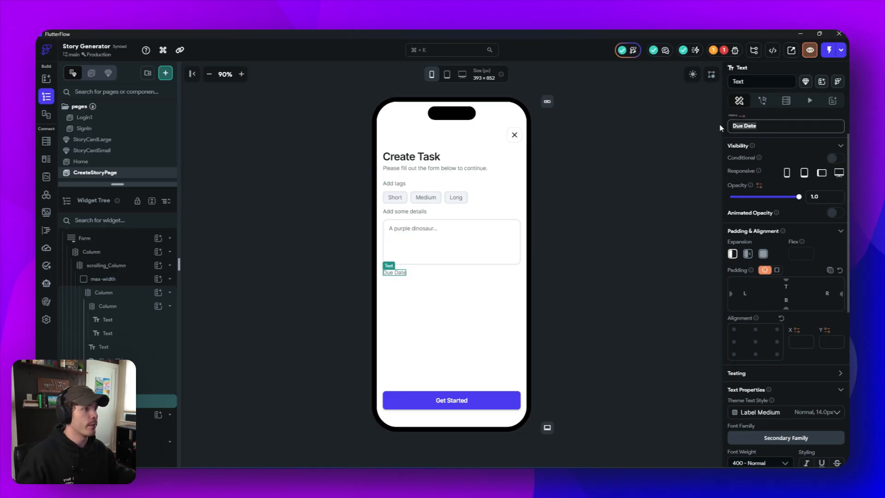
pyautogui.write('Genre')
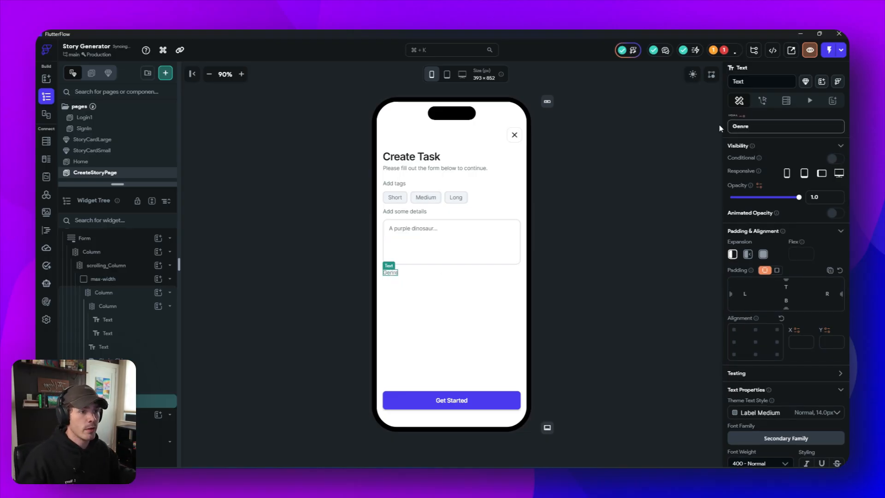
pyautogui.click(438, 276)
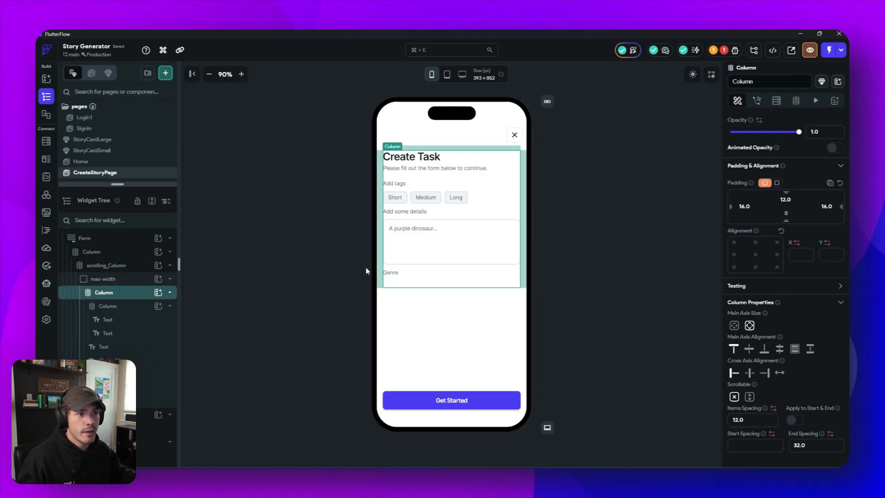
pyautogui.click(158, 293)
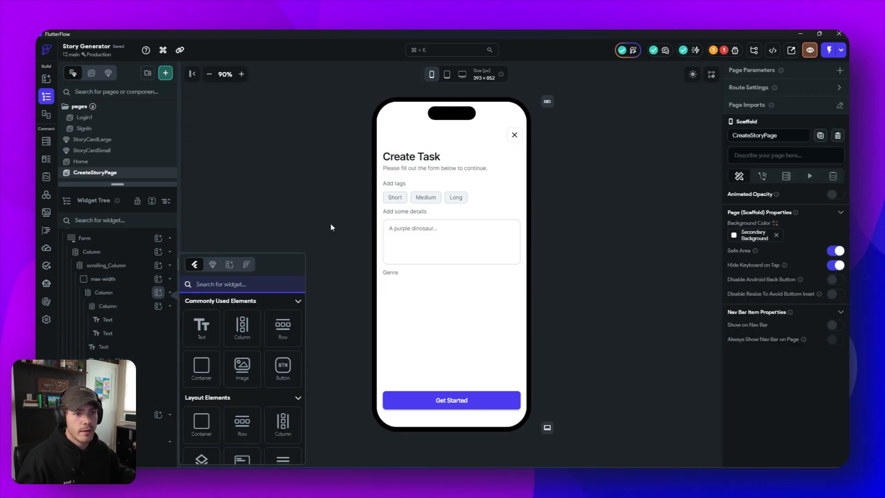
pyautogui.write('rop')
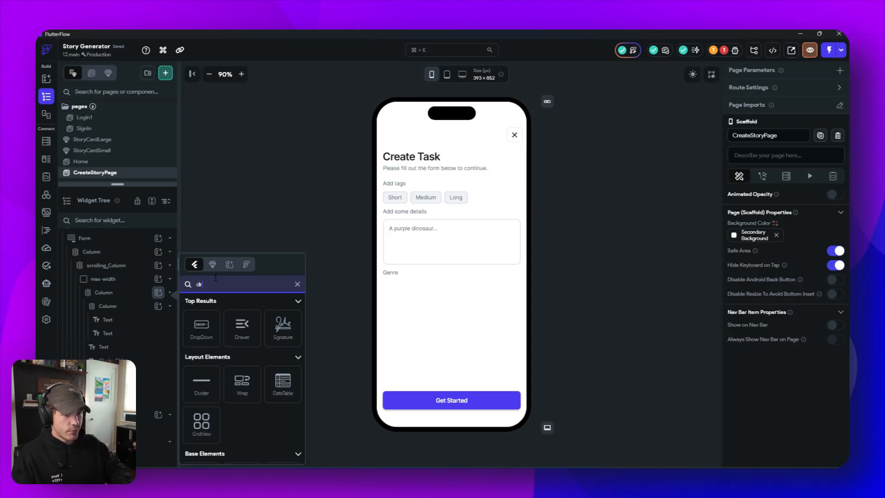
pyautogui.click(202, 330)
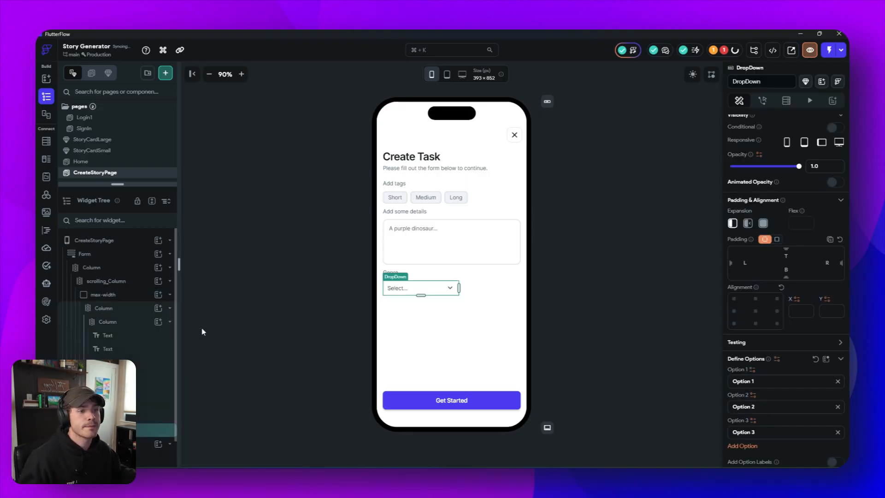
# - Clear the genre DropDown's fixed width and set its height to 48
pyautogui.scroll(-10, 734, 374)
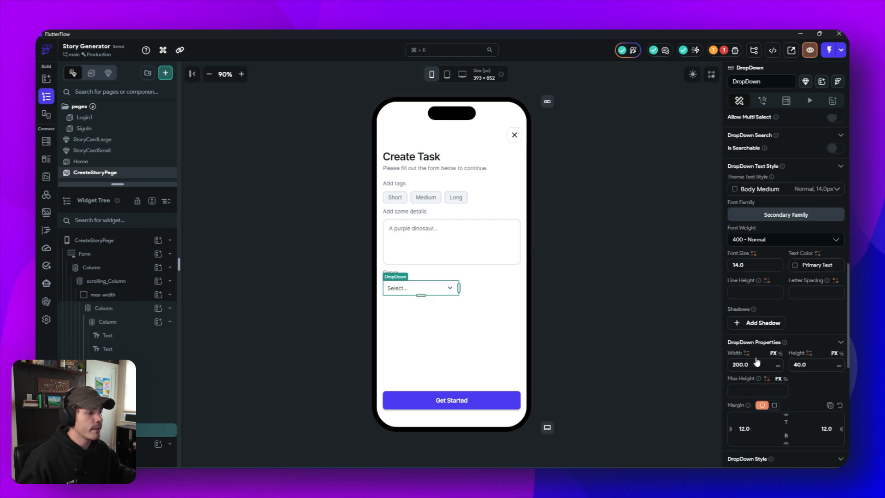
pyautogui.doubleClick(756, 363)
pyautogui.press('BackSpace')
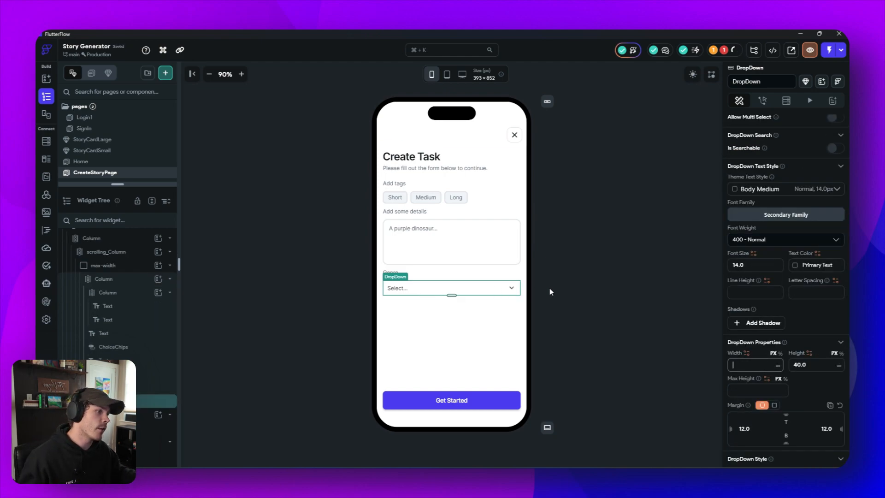
pyautogui.press('Tab')
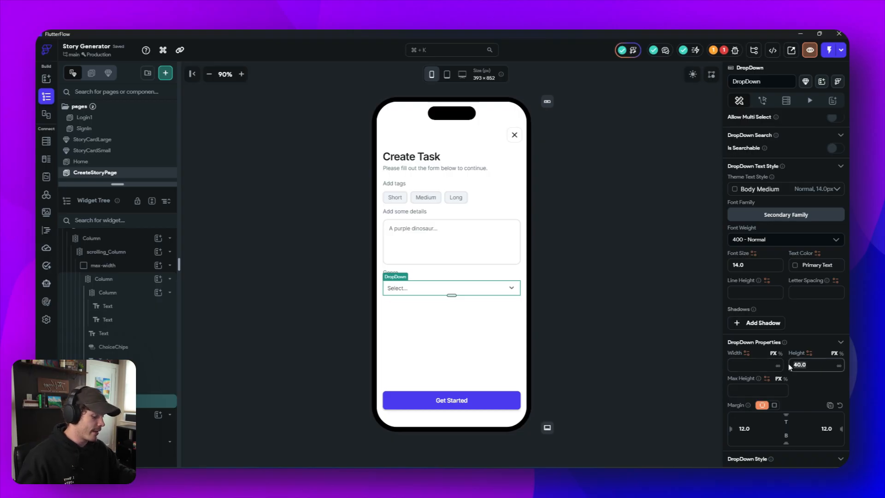
pyautogui.write('48')
# - Give the genre DropDown a border radius of 12, the Alternate border color and a border width of 1
pyautogui.scroll(-4, 783, 277)
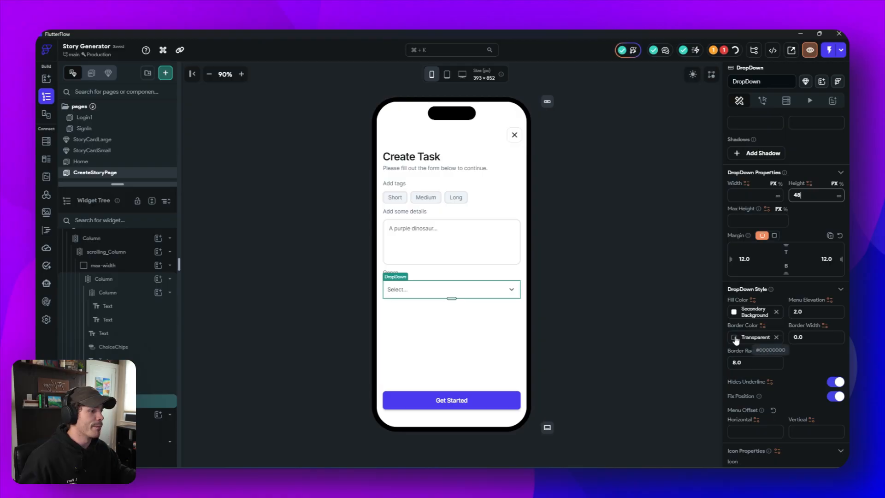
pyautogui.click(755, 362)
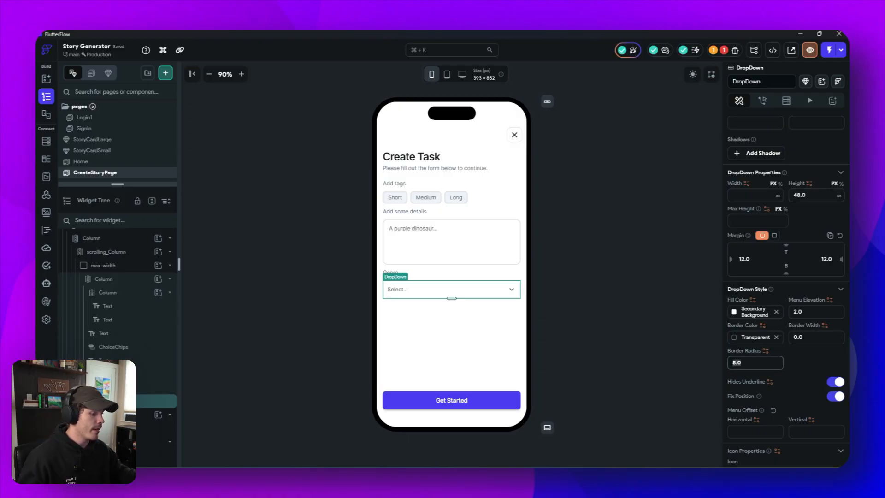
pyautogui.click(734, 338)
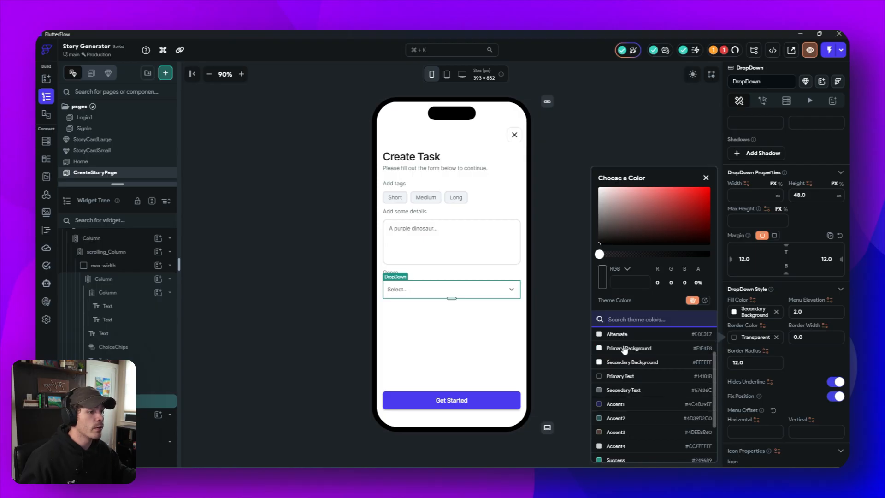
pyautogui.click(618, 334)
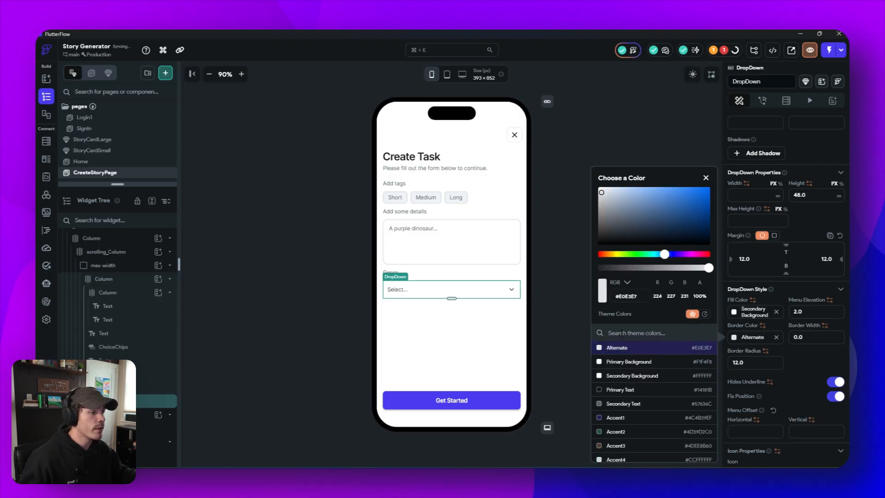
pyautogui.click(816, 371)
pyautogui.click(486, 350)
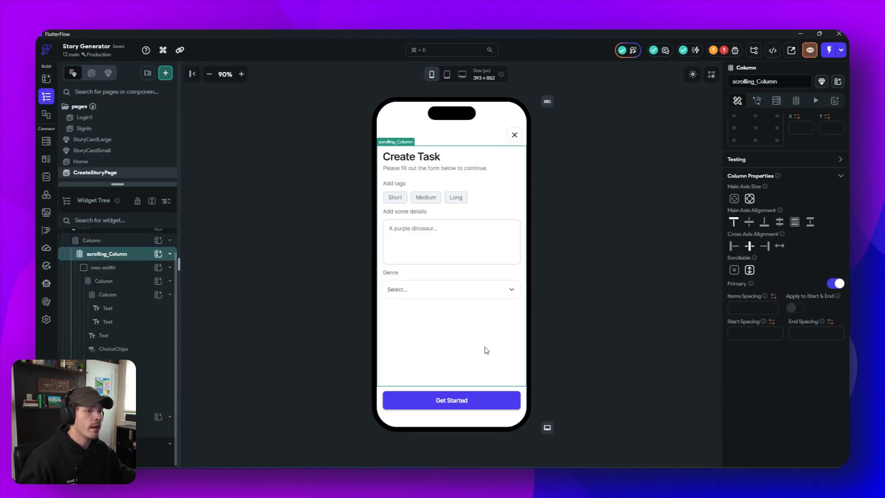
pyautogui.click(507, 293)
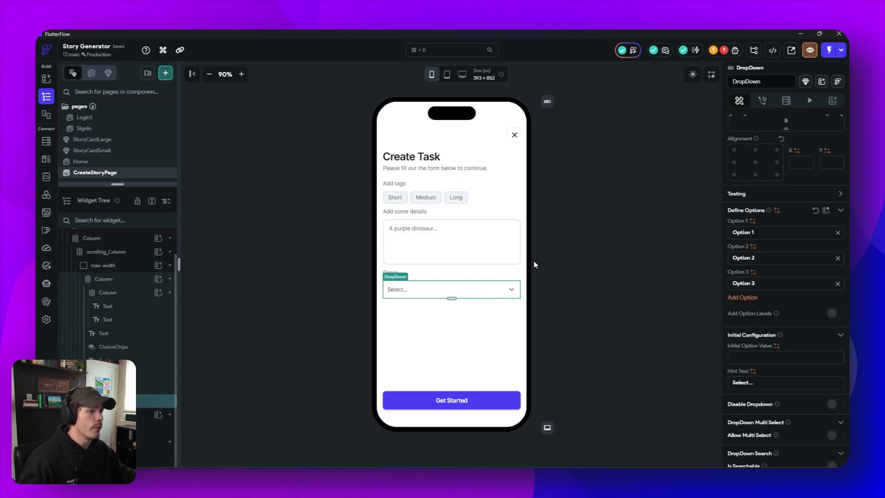
pyautogui.click(506, 256)
pyautogui.click(489, 290)
pyautogui.scroll(-8, 802, 326)
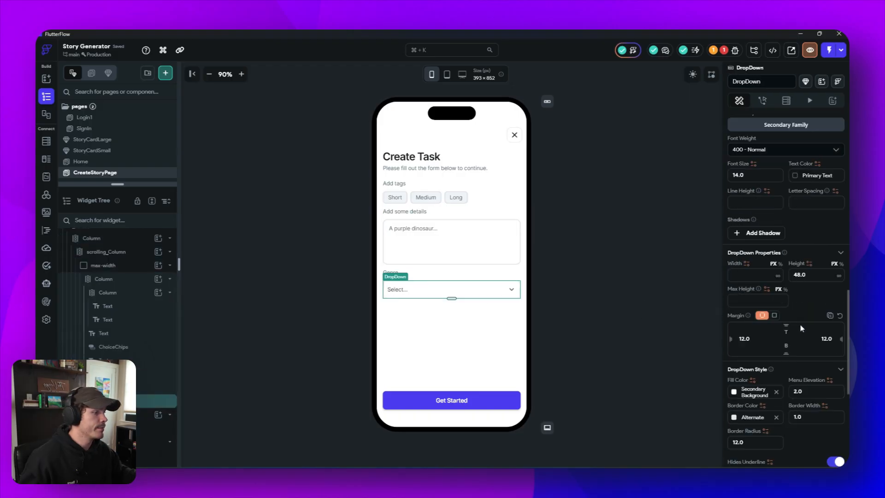
# - Clear the initial option of the Short/Medium/Long ChoiceChips
pyautogui.click(408, 197)
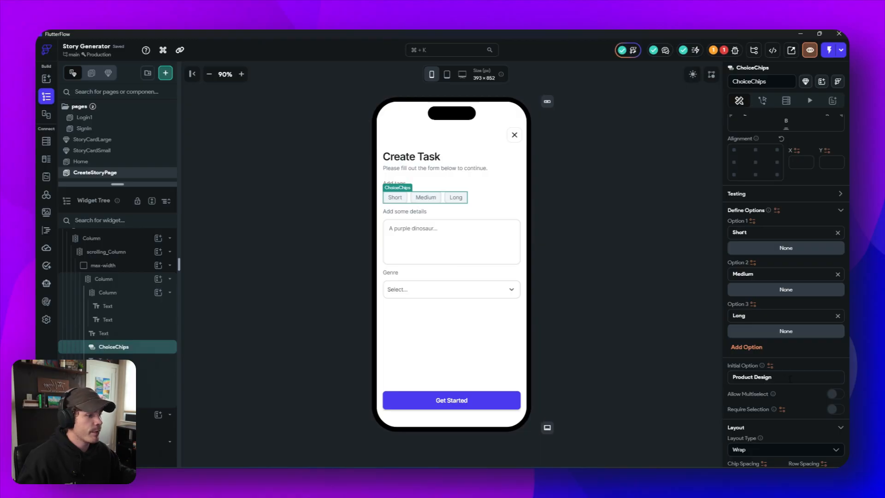
pyautogui.moveTo(790, 378); pyautogui.dragTo(697, 369)
pyautogui.press('BackSpace')
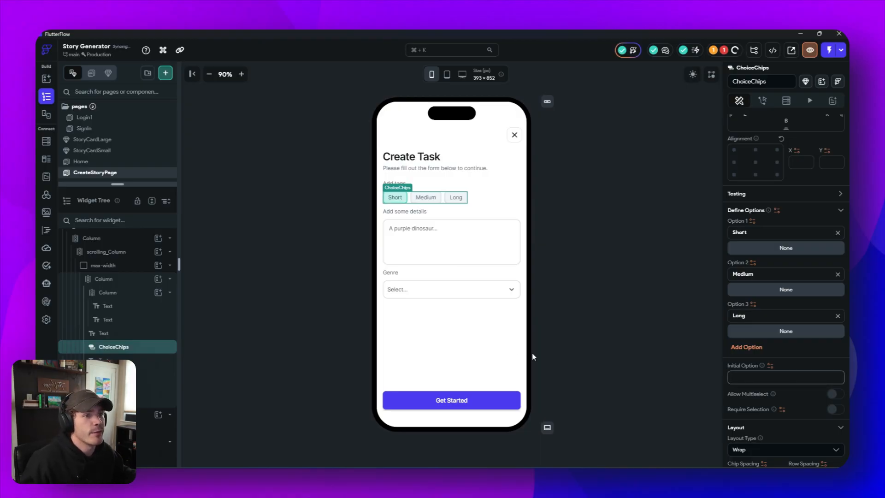
# - Preview the form in dark mode and return the canvas to light mode
pyautogui.click(460, 178)
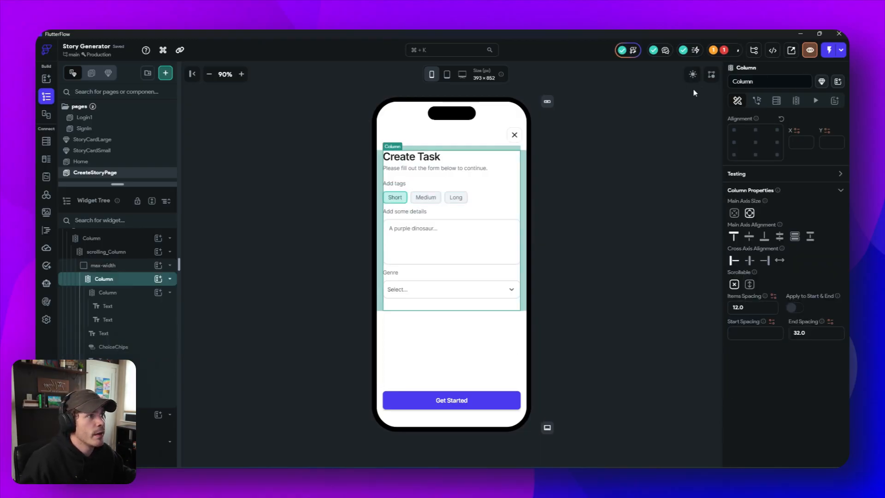
pyautogui.click(692, 75)
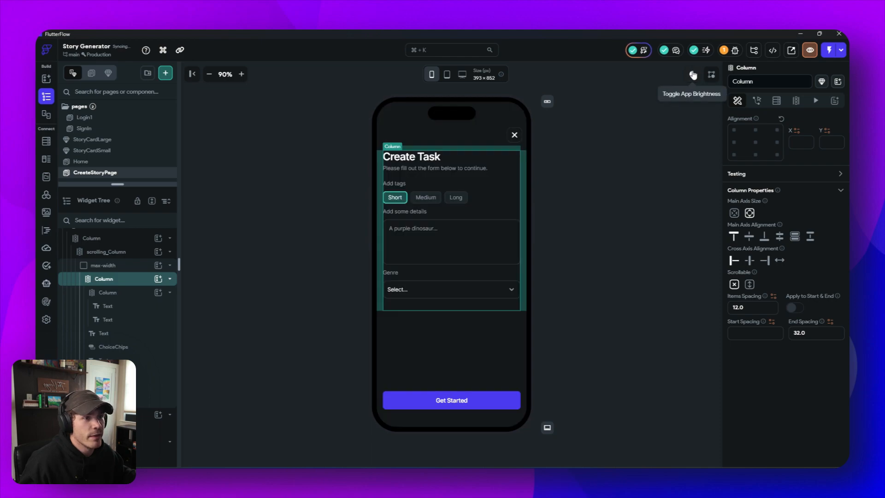
pyautogui.click(693, 75)
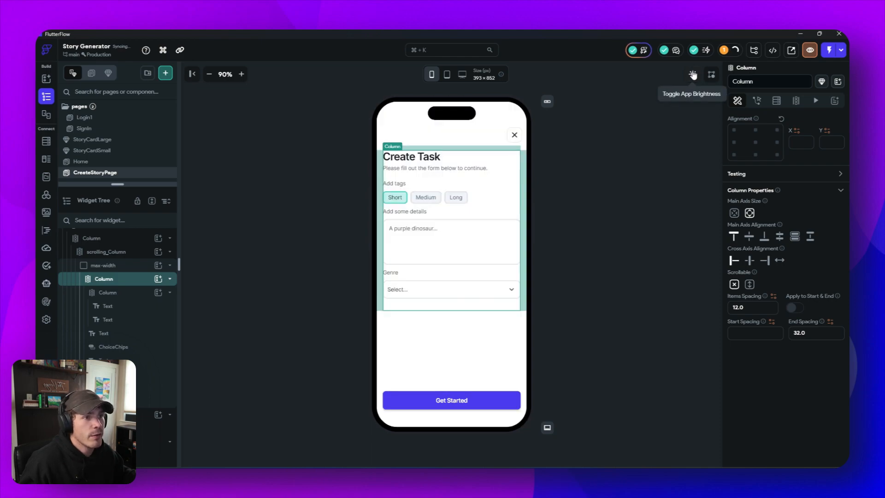
pyautogui.click(692, 75)
pyautogui.click(693, 76)
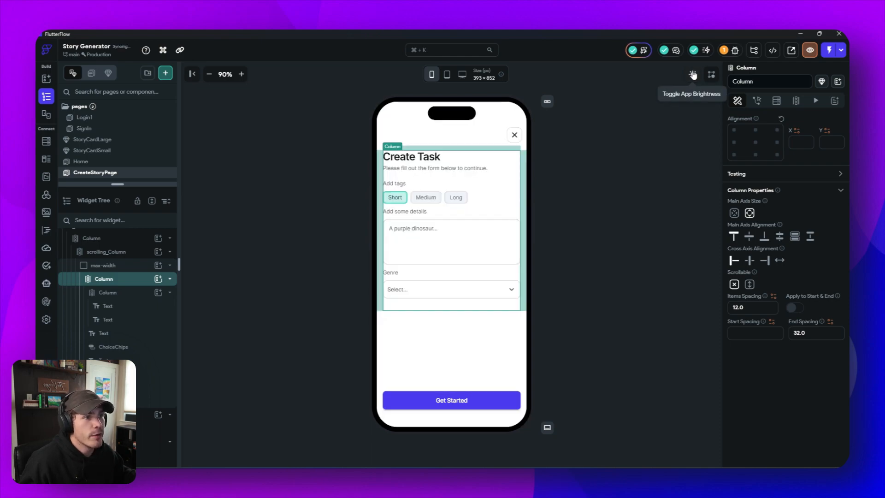
pyautogui.click(609, 251)
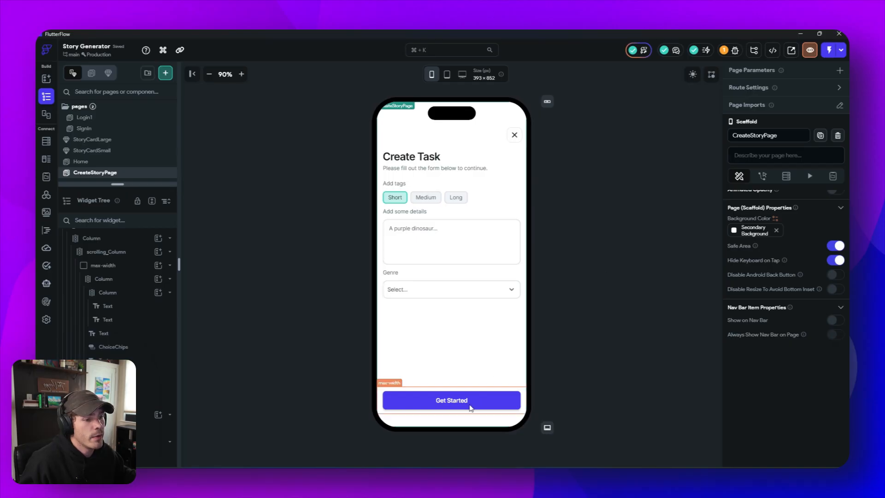
# - Move the Get Started button into the form column below the genre DropDown and remove its left and right padding
pyautogui.moveTo(465, 401); pyautogui.dragTo(459, 306)
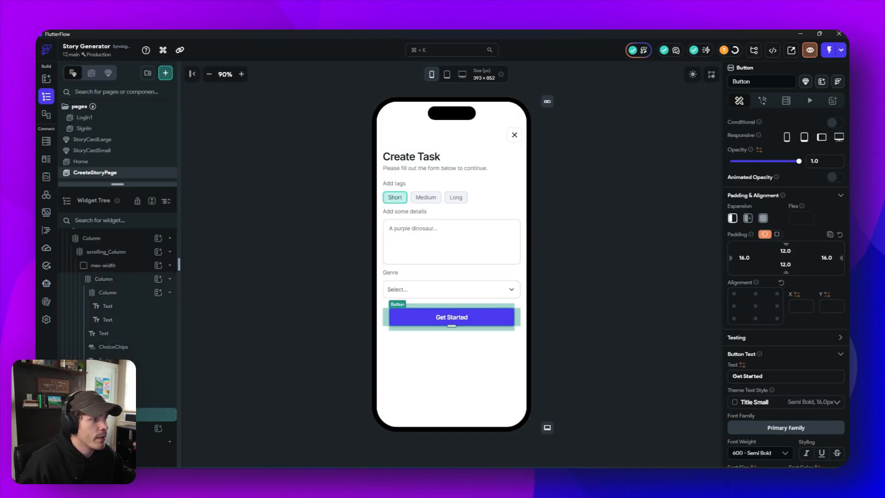
pyautogui.press('BackSpace')
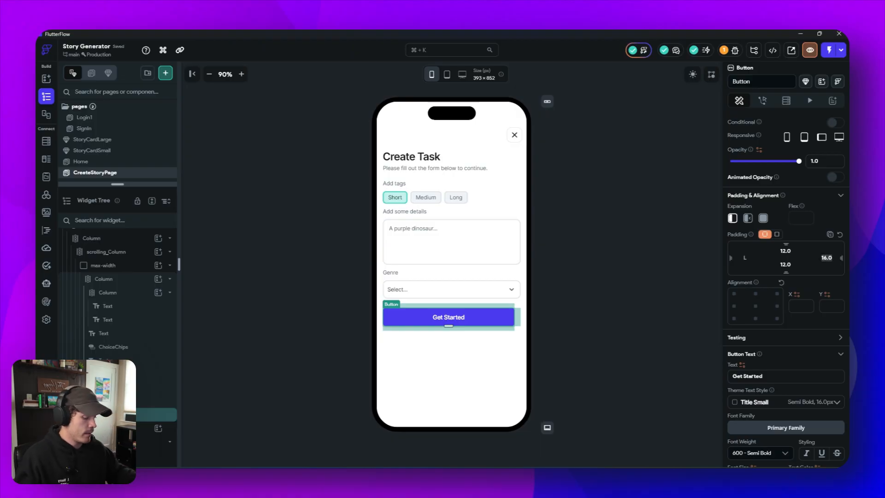
pyautogui.press('BackSpace')
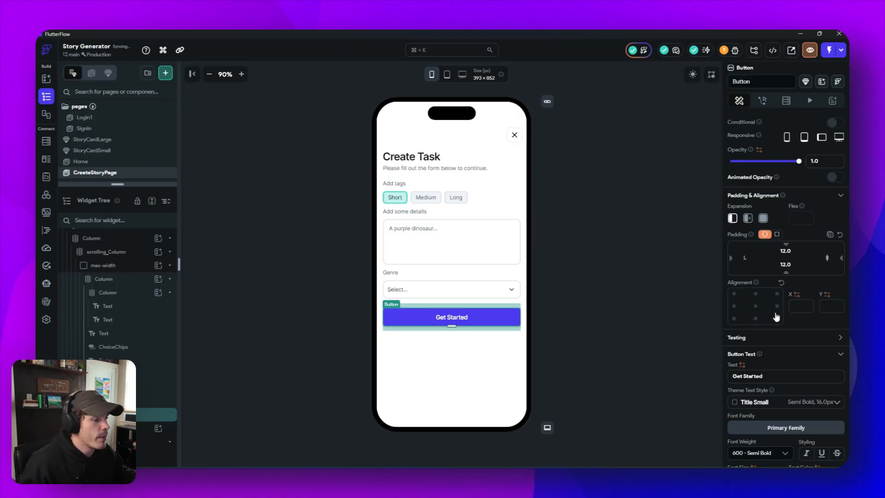
# - Set the Get Started button's border radius to 12
pyautogui.scroll(-3, 776, 316)
pyautogui.scroll(-2, 777, 313)
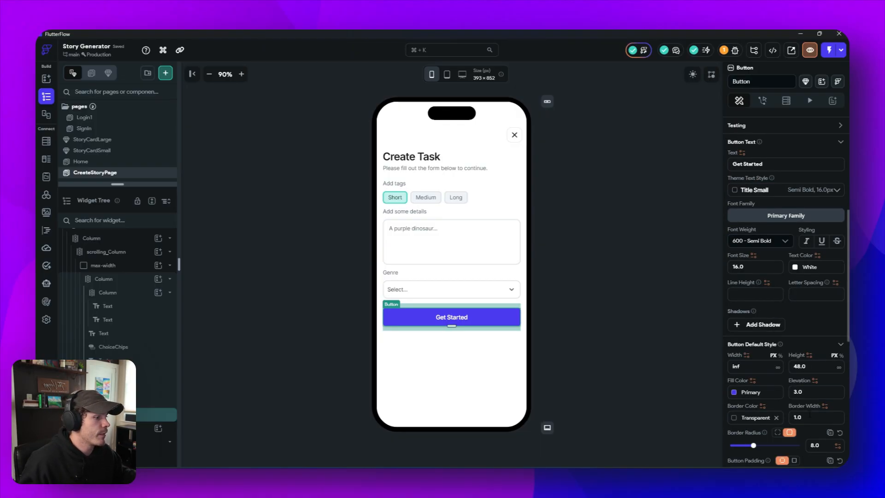
pyautogui.scroll(-2, 777, 421)
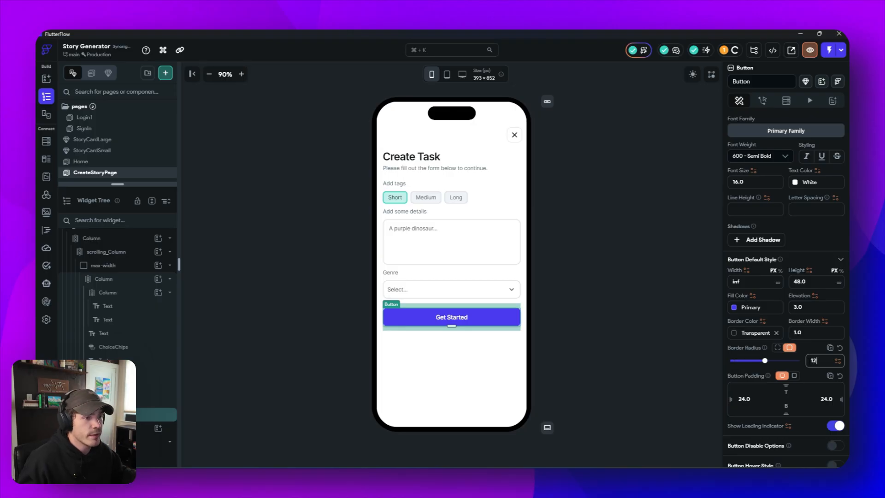
pyautogui.click(602, 344)
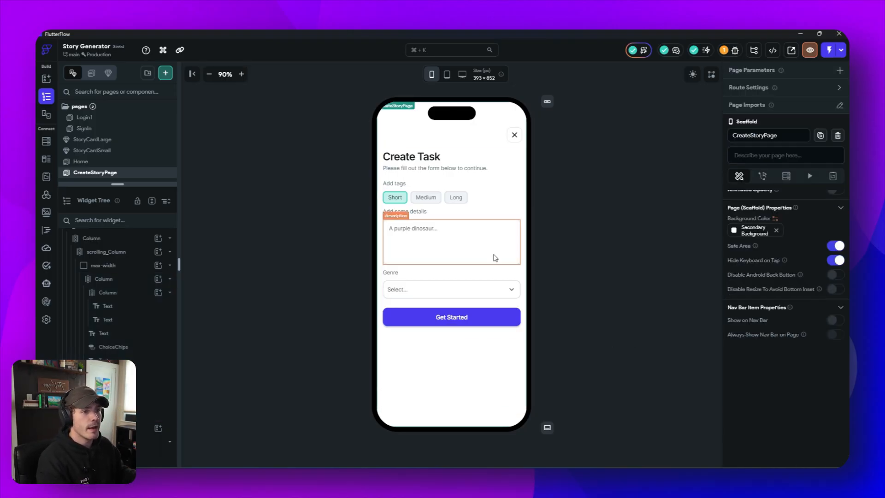
# - Convert the max-width container holding the story form into a new component named "CreateStory"
pyautogui.click(498, 205)
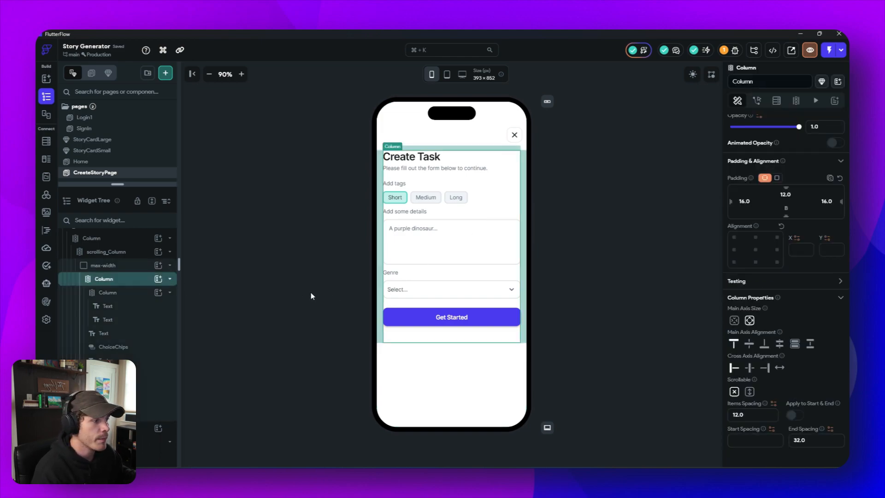
pyautogui.click(131, 267)
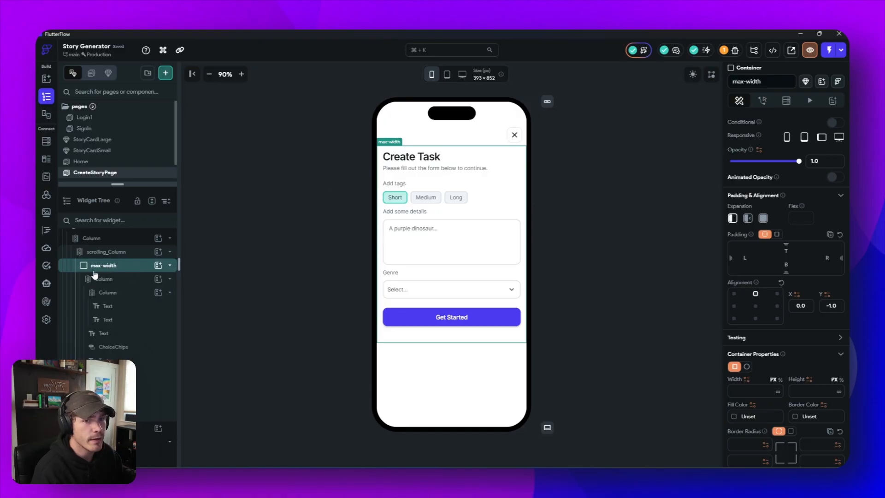
pyautogui.rightClick(118, 268)
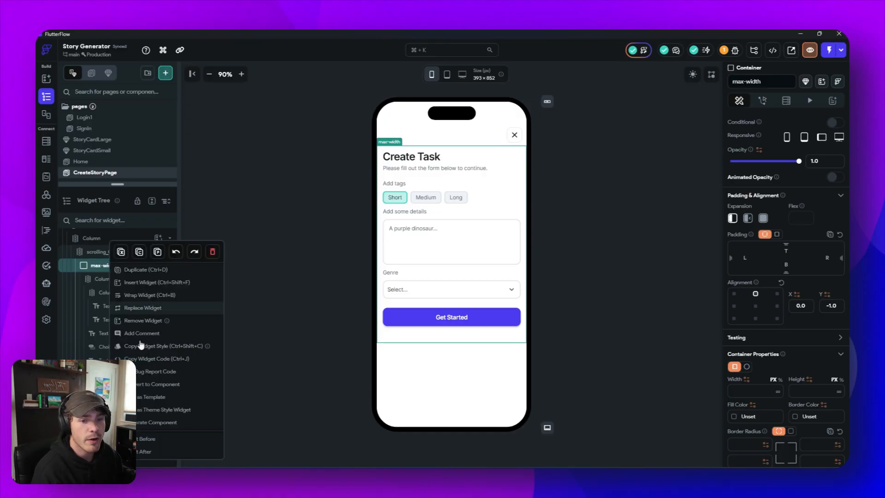
pyautogui.click(159, 385)
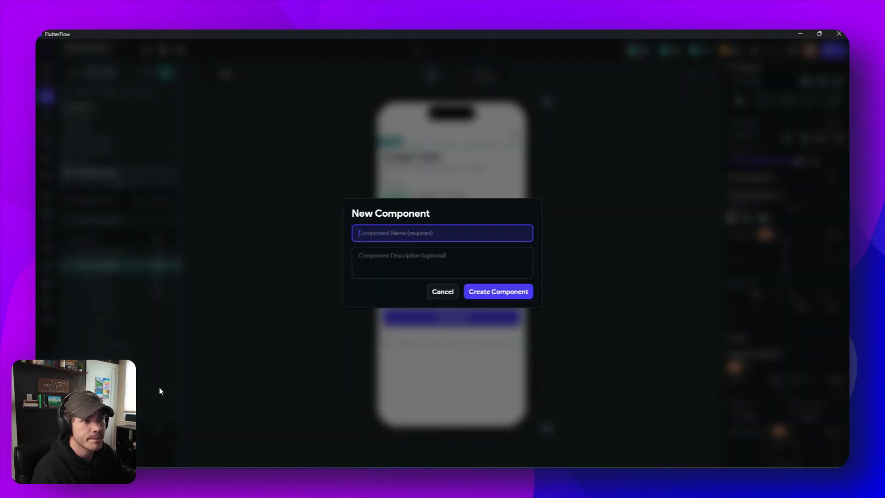
pyautogui.write('CreateStory')
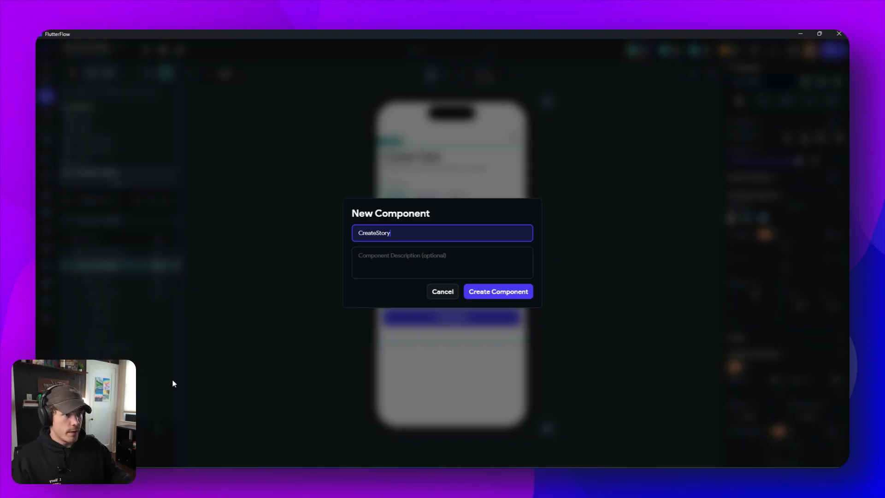
pyautogui.click(492, 297)
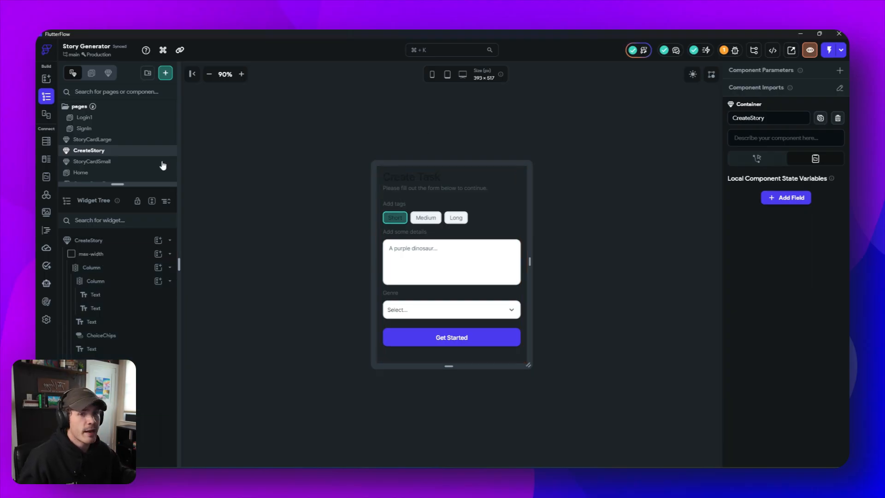
# - Give the max-width container a Secondary Background fill and set both of its upper corner radii to 24
pyautogui.click(110, 256)
pyautogui.scroll(-2, 769, 320)
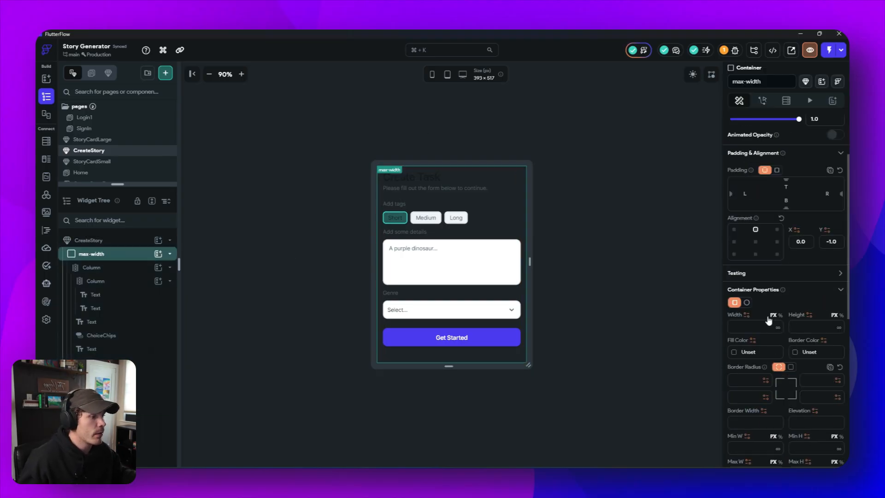
pyautogui.click(737, 353)
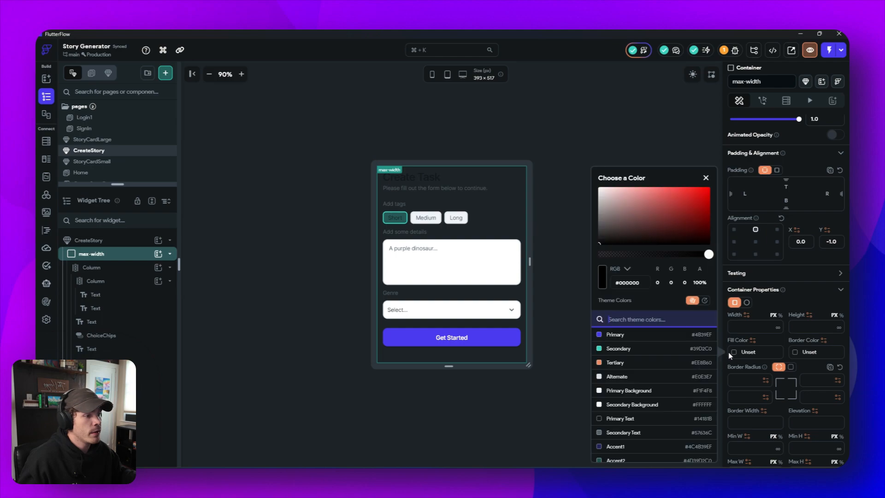
pyautogui.click(624, 405)
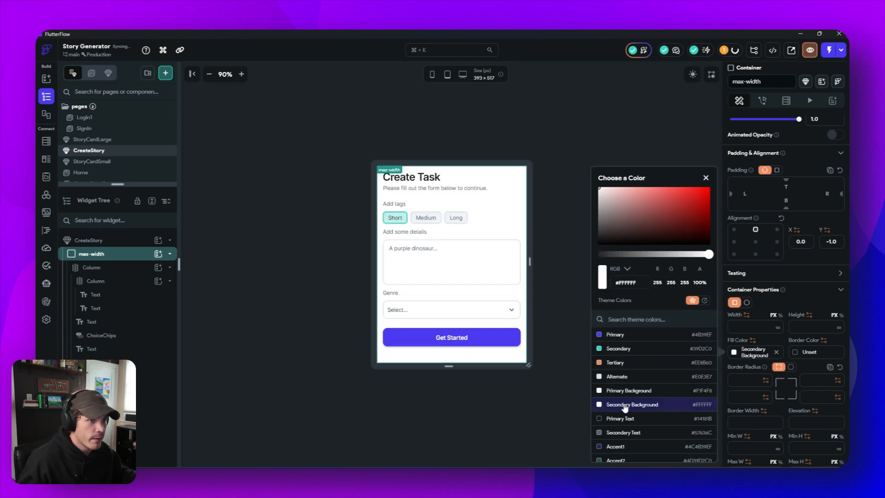
pyautogui.click(531, 408)
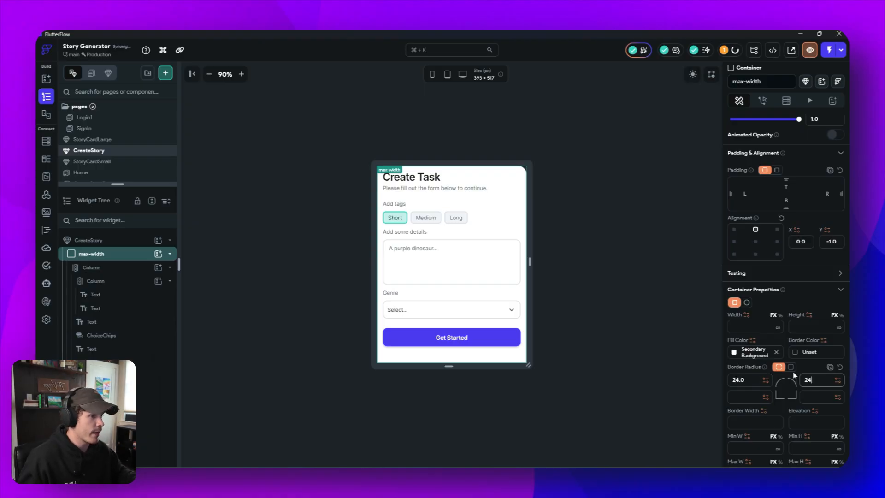
pyautogui.click(657, 359)
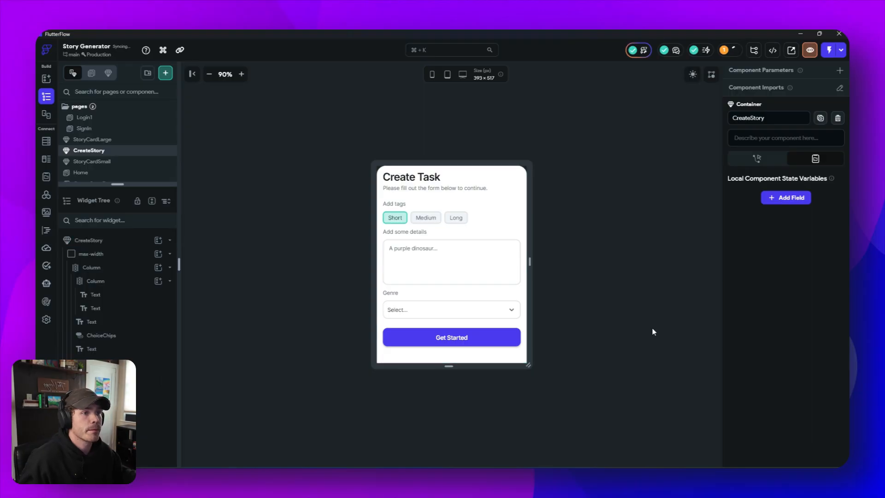
# - Add a 60 by 4 px container with Alternate fill as a handle bar above the heading in the form's outer Column
pyautogui.click(494, 184)
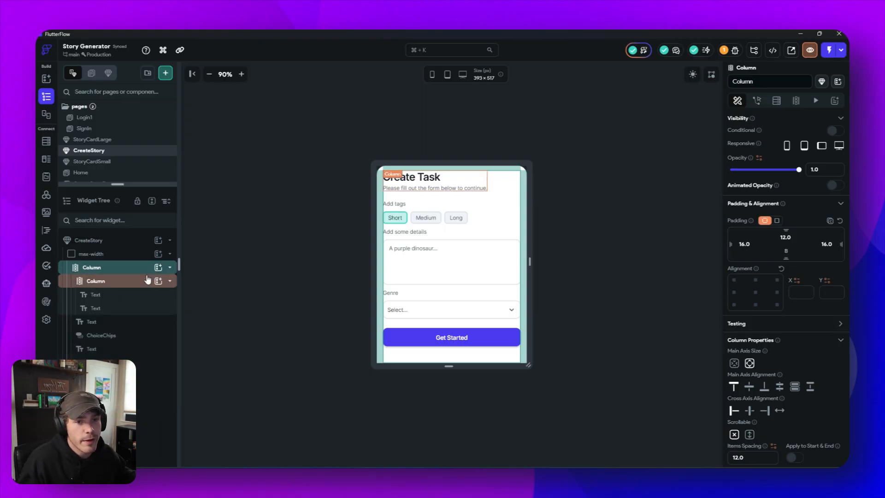
pyautogui.click(158, 268)
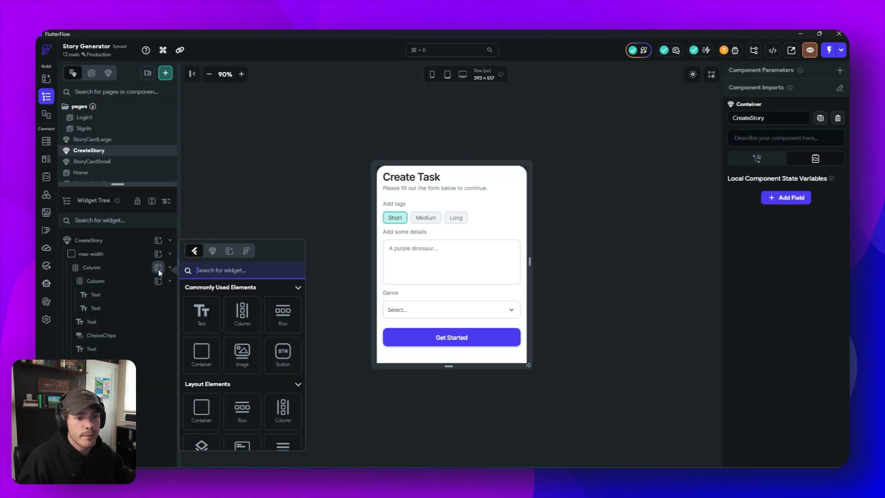
pyautogui.click(198, 349)
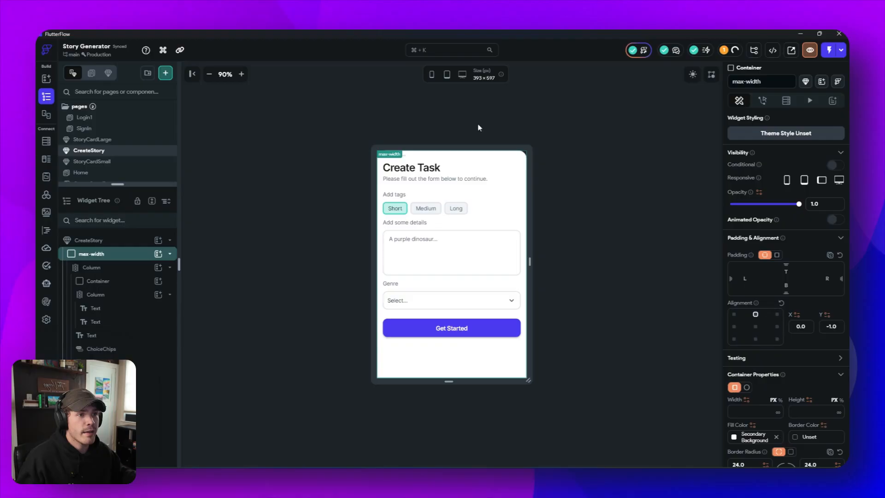
pyautogui.click(367, 104)
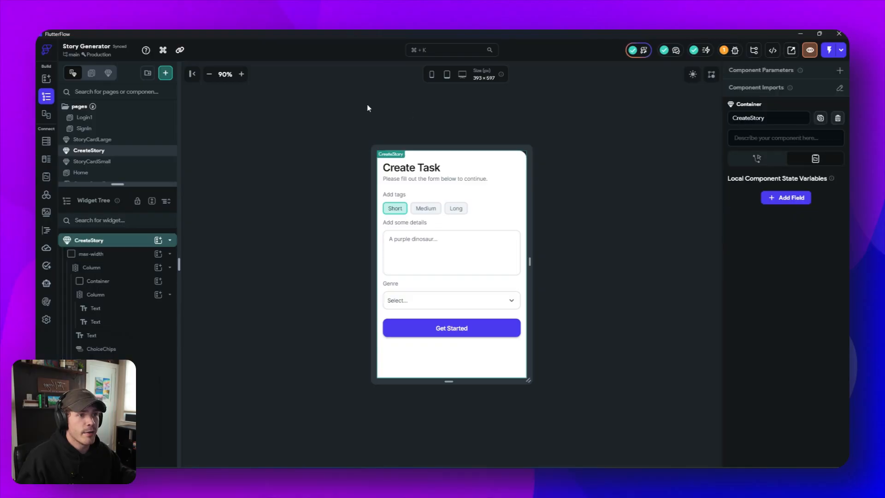
# - Align the handle-bar container to top center and set its bottom padding to 12
pyautogui.click(396, 161)
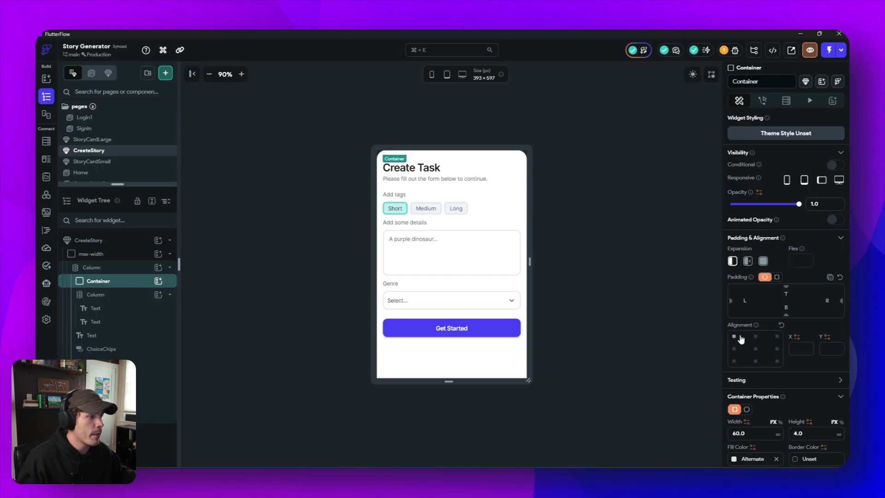
pyautogui.click(756, 336)
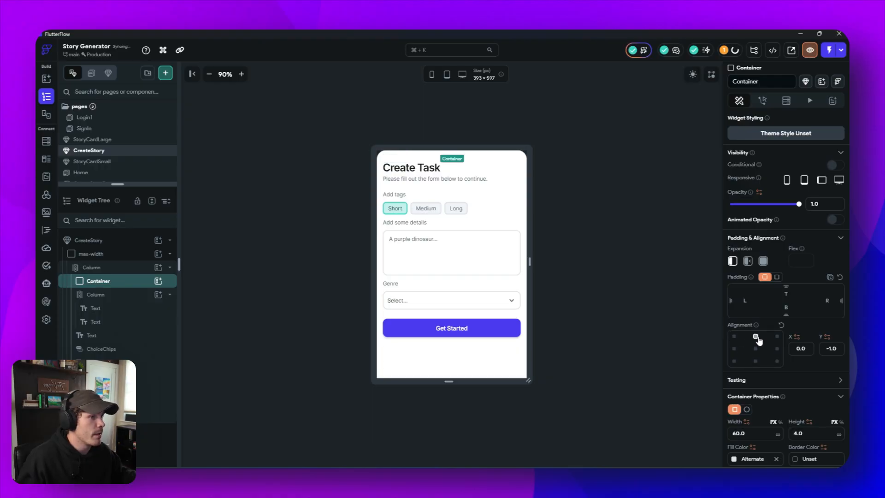
pyautogui.click(620, 240)
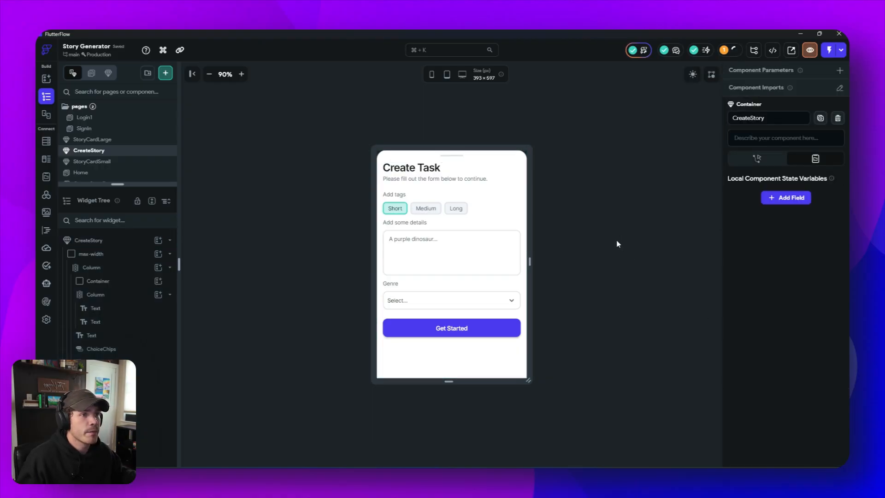
pyautogui.click(457, 159)
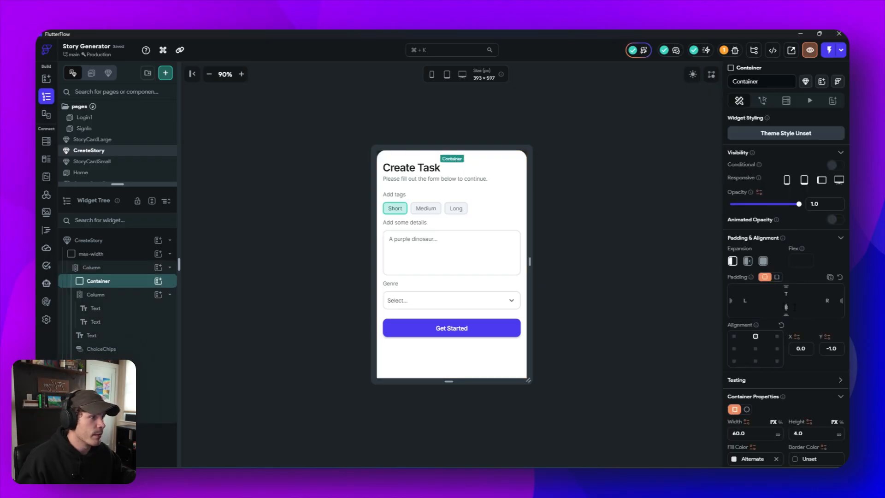
pyautogui.write('12')
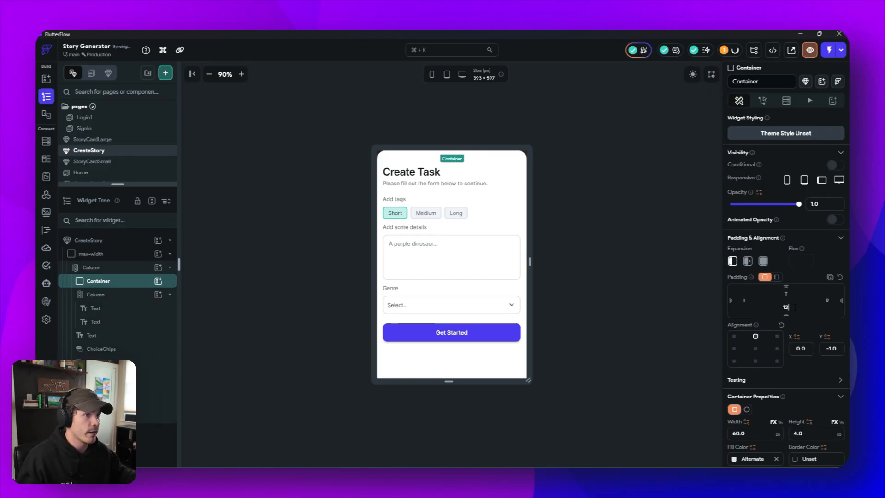
pyautogui.click(676, 288)
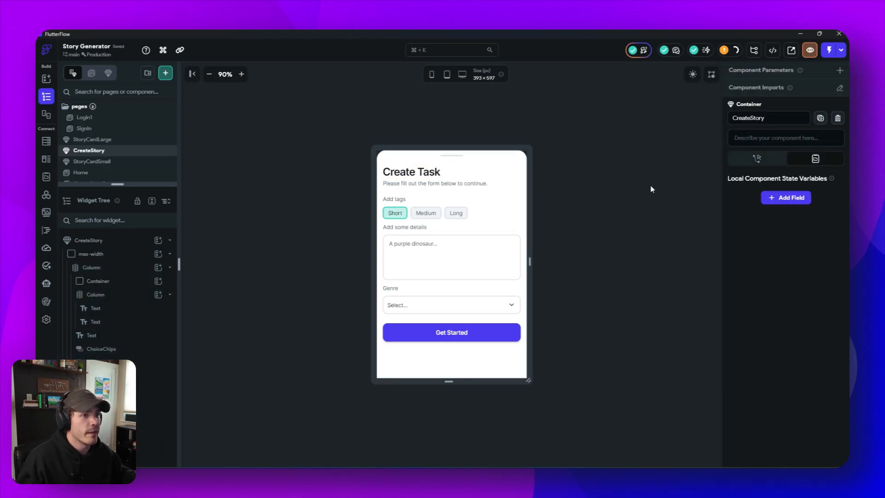
# - Set the outer Column's main axis size to minimum and resize the component canvas to 393 × 652
pyautogui.click(599, 307)
pyautogui.moveTo(462, 382); pyautogui.dragTo(470, 452)
pyautogui.click(463, 384)
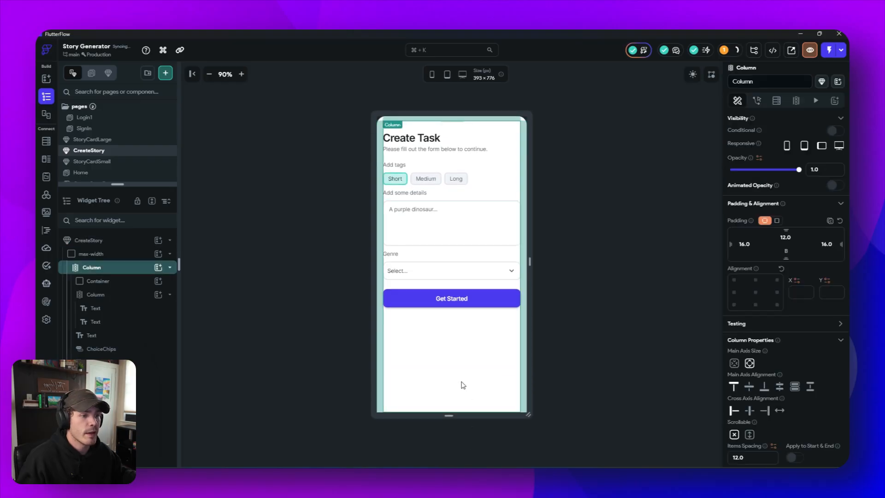
pyautogui.click(734, 363)
pyautogui.click(122, 285)
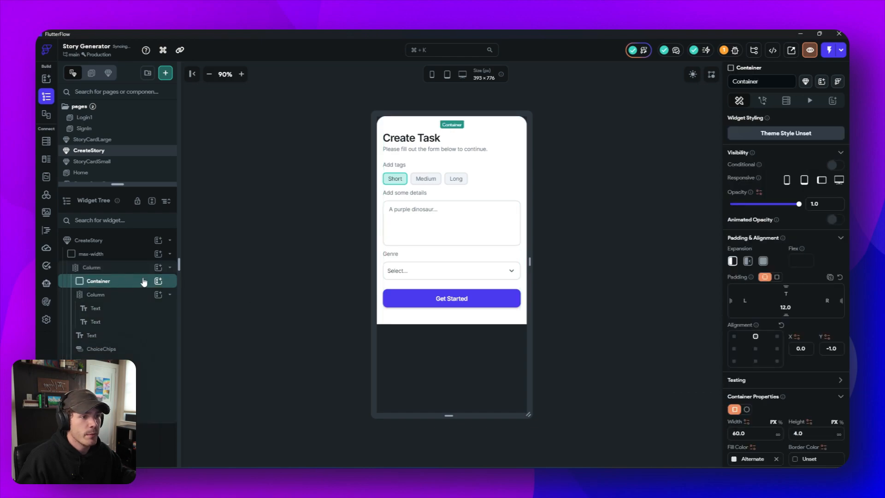
pyautogui.click(605, 351)
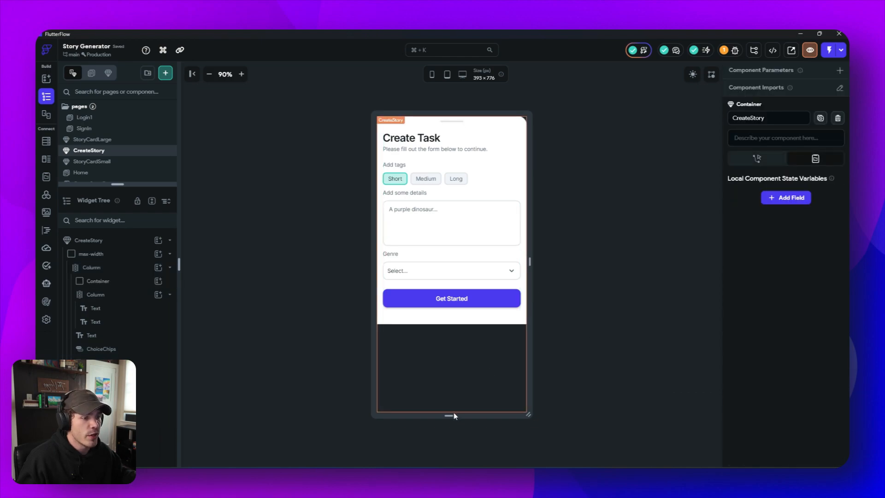
pyautogui.moveTo(452, 414); pyautogui.dragTo(472, 369)
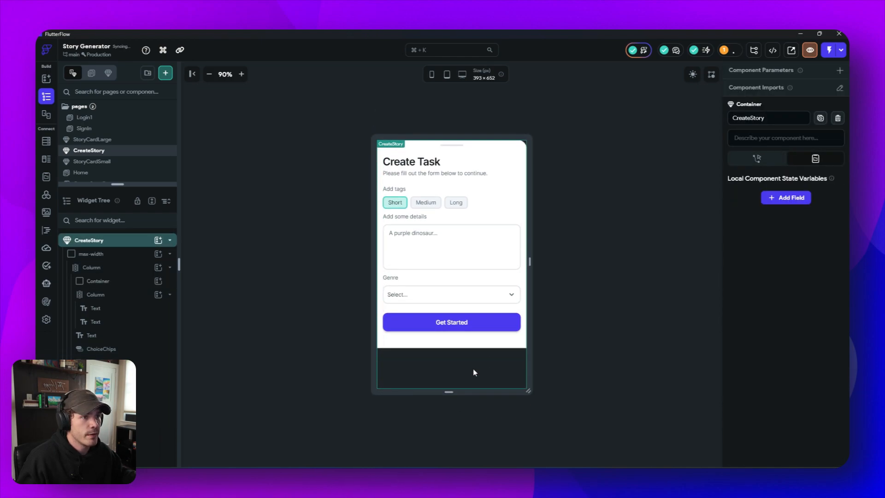
pyautogui.click(655, 306)
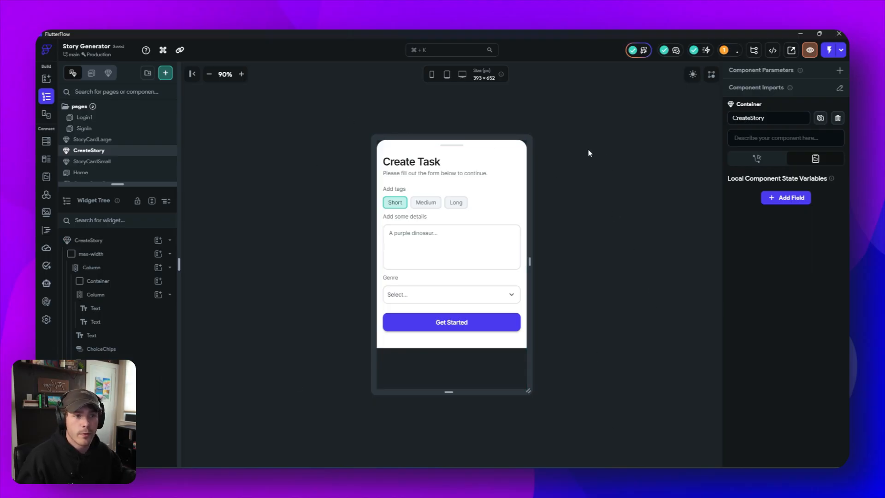
# - Change the form's heading text to "Create Story"
pyautogui.click(434, 164)
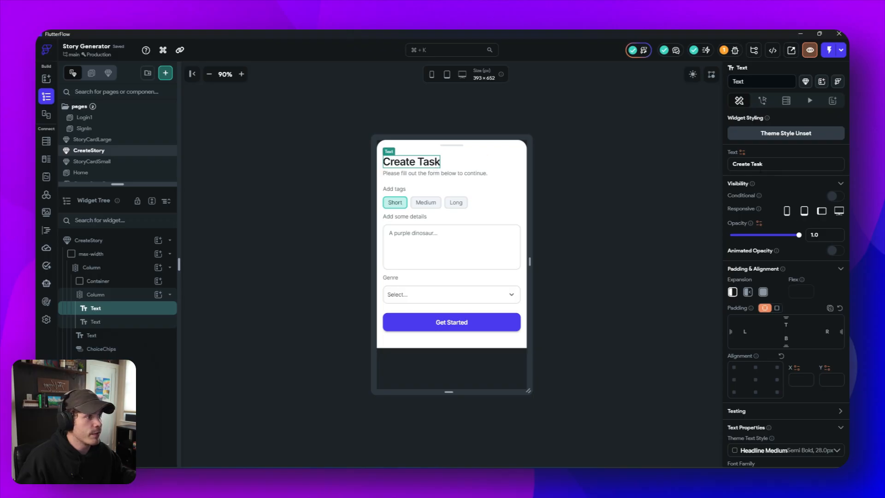
pyautogui.click(748, 164)
pyautogui.doubleClick(748, 164)
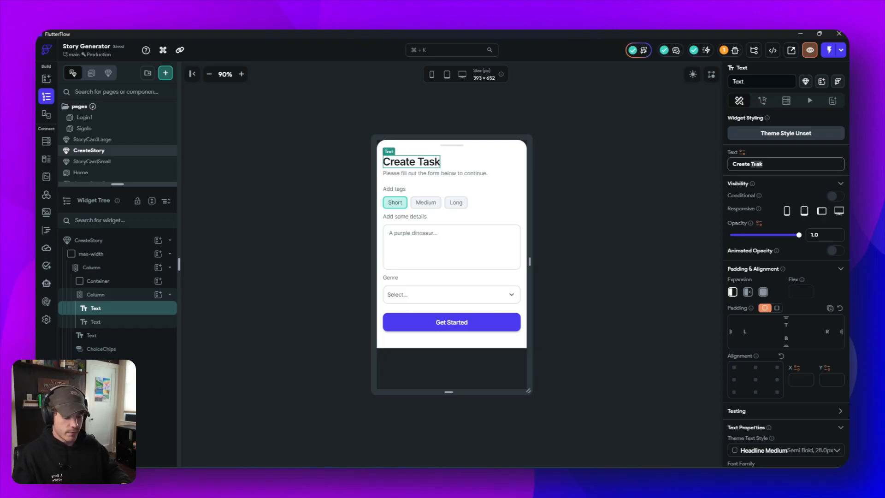
pyautogui.write('Story')
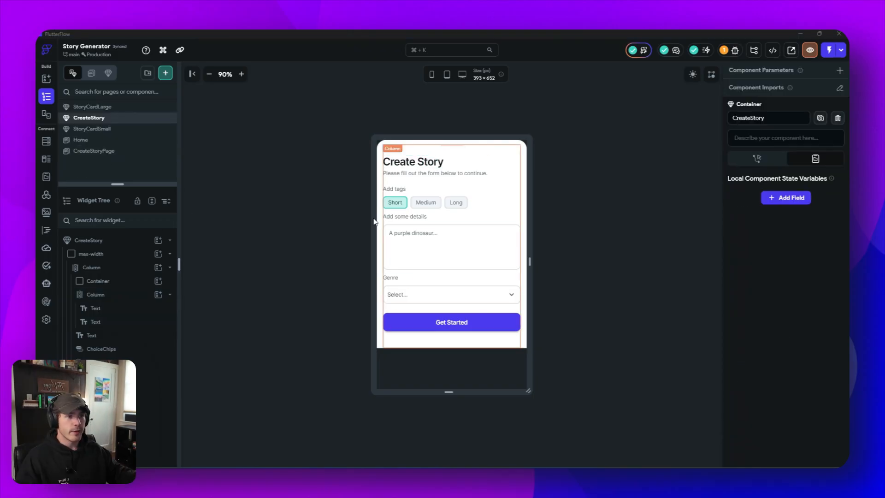
# - Delete the CreateStoryPage page from the project
pyautogui.click(118, 152)
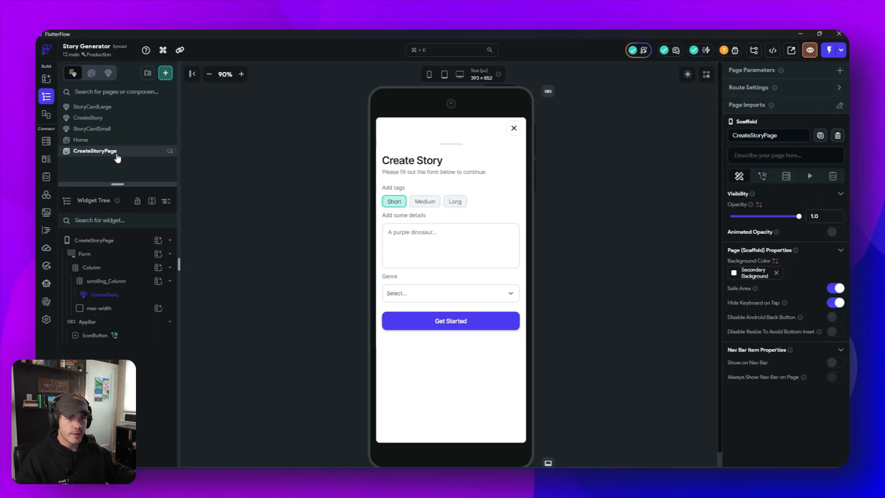
pyautogui.rightClick(118, 153)
pyautogui.click(167, 215)
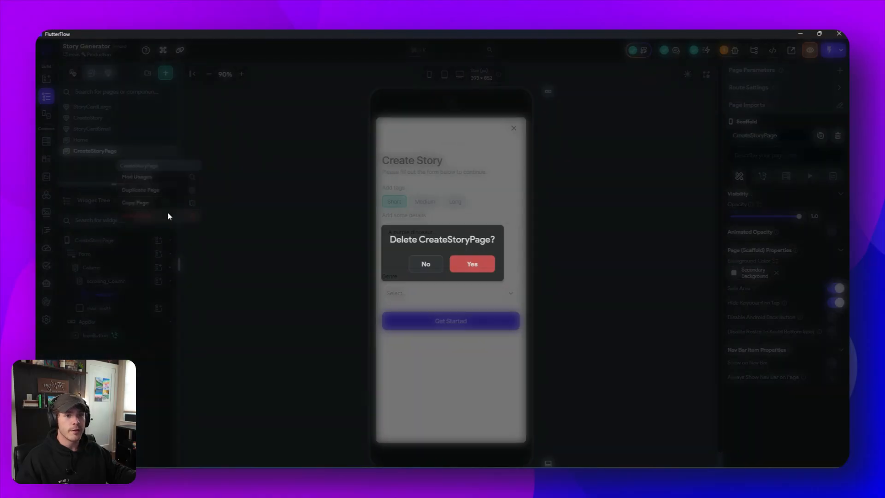
pyautogui.click(474, 264)
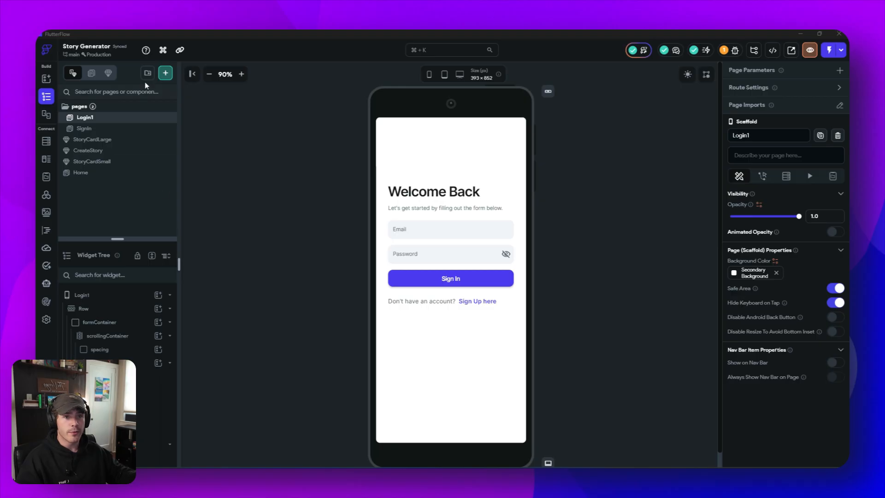
# - Create a page named "ReadStoryView" from the Details 12 - Social Post content template, using My Theme
pyautogui.click(165, 73)
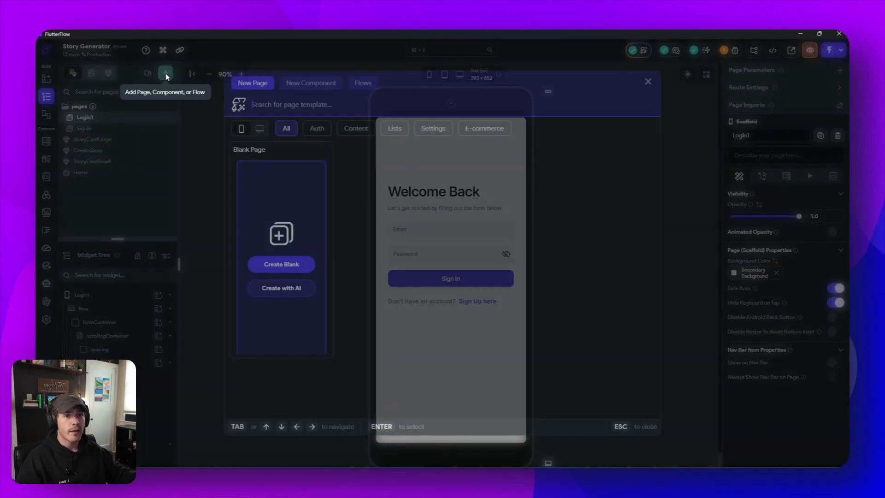
pyautogui.click(363, 129)
pyautogui.scroll(-15, 540, 299)
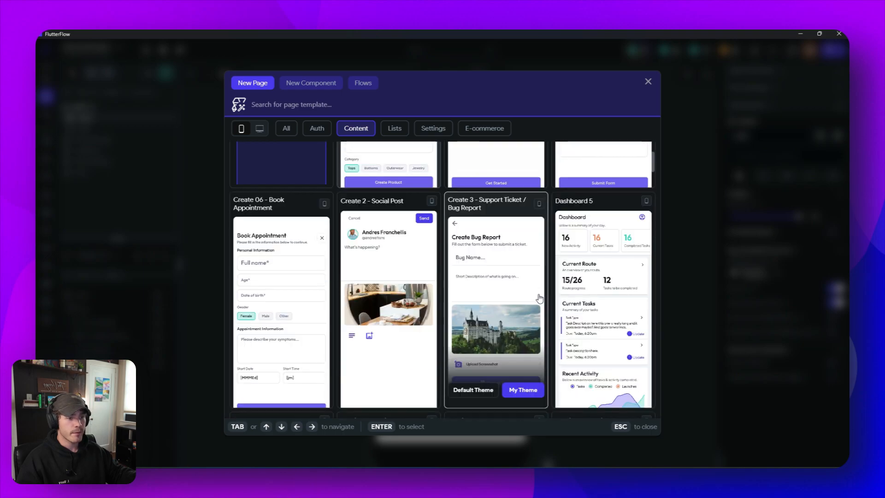
pyautogui.scroll(-10, 533, 305)
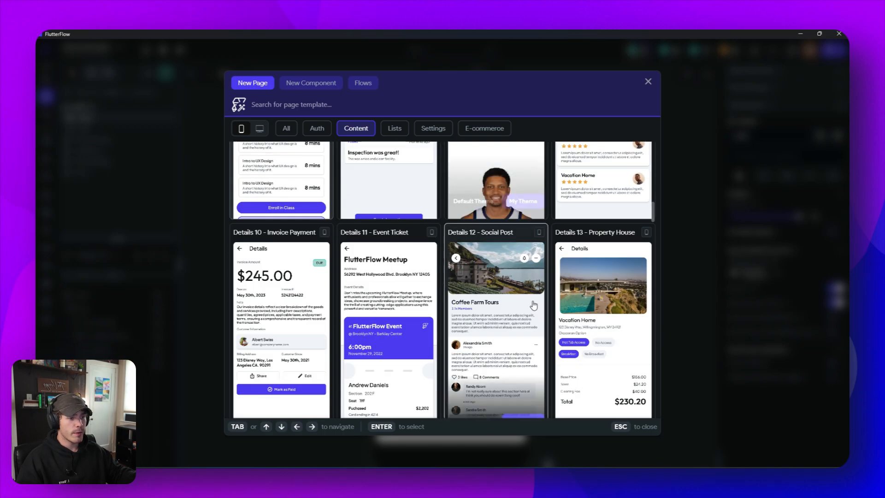
pyautogui.scroll(5, 467, 201)
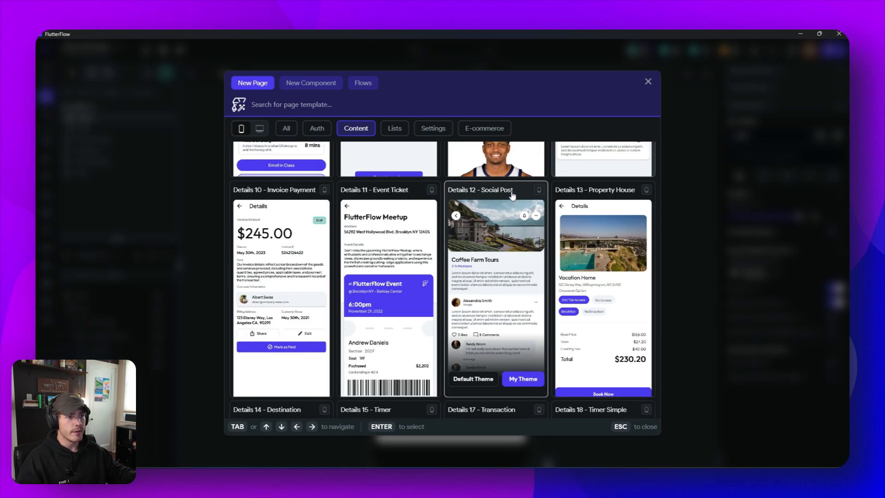
pyautogui.scroll(-1, 507, 335)
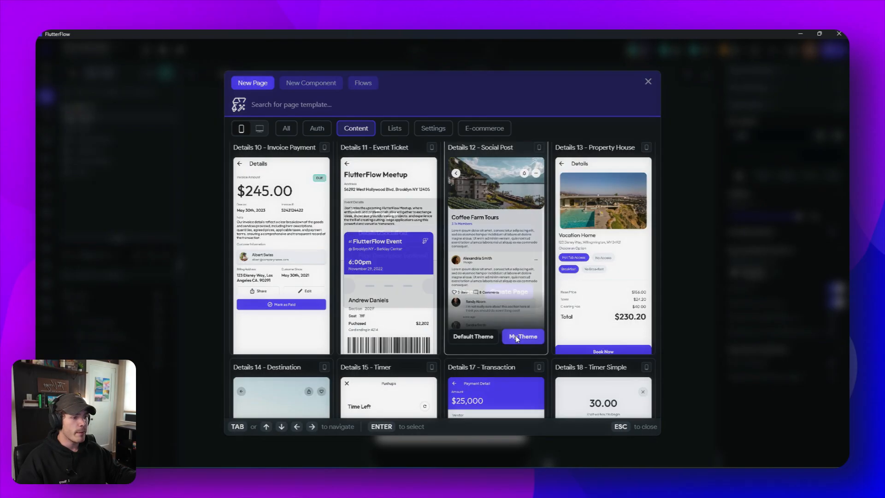
pyautogui.click(515, 337)
pyautogui.moveTo(442, 236); pyautogui.dragTo(347, 238)
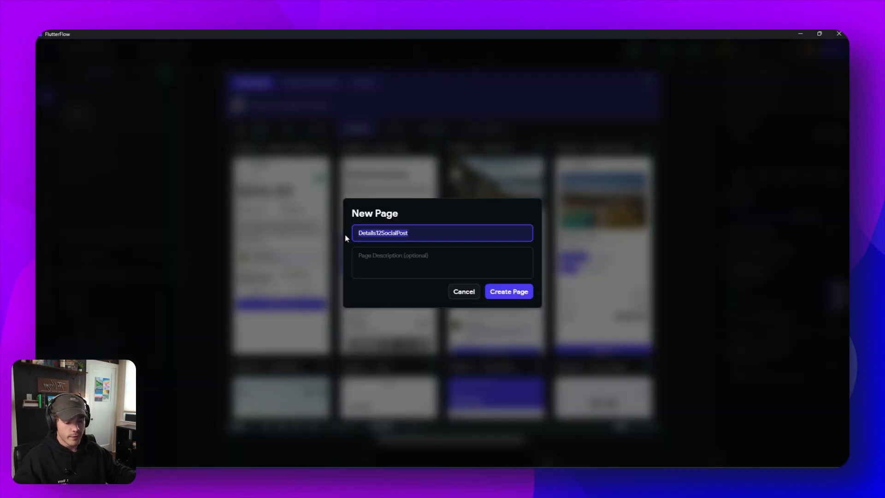
pyautogui.write('Read')
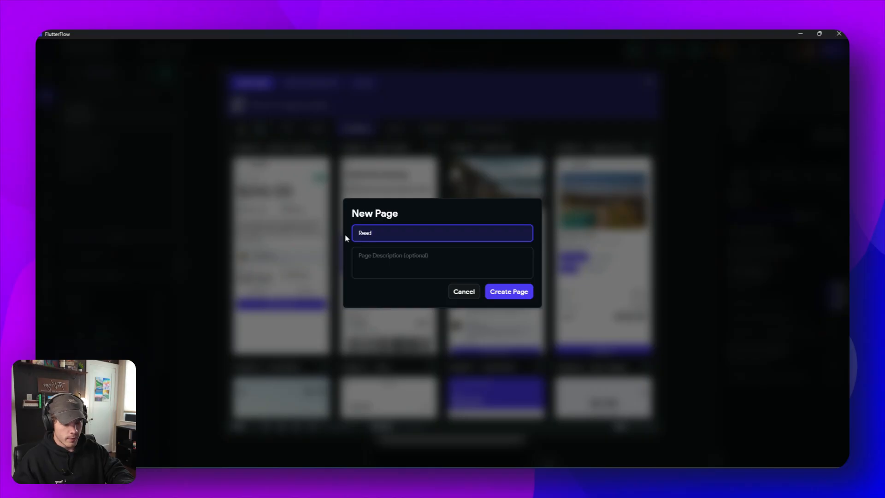
pyautogui.write('StoryView')
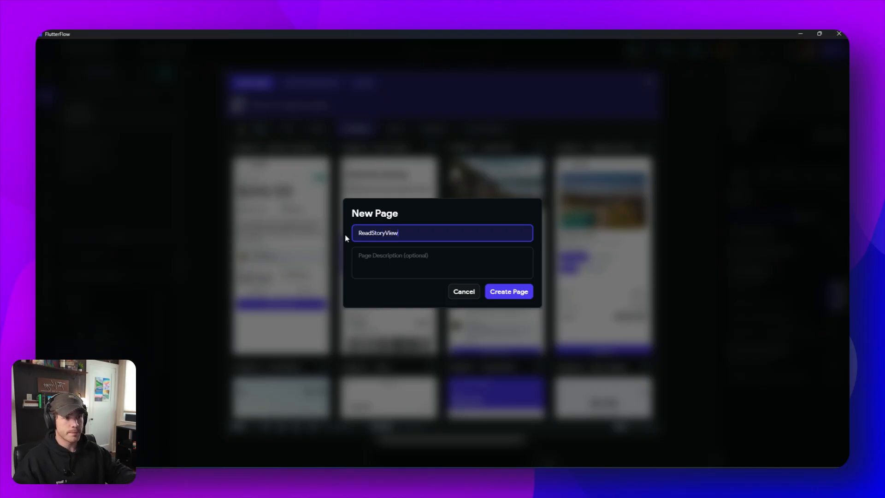
pyautogui.click(519, 295)
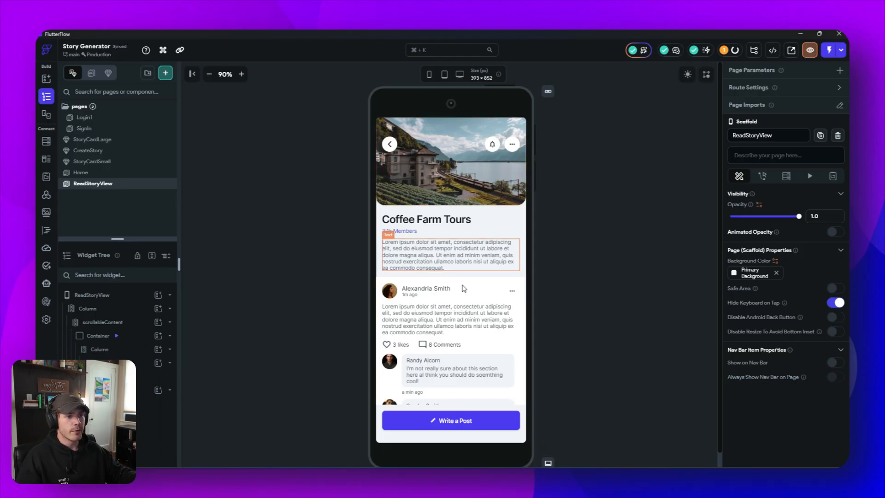
# - Delete the container holding the user post and its comments below the Coffee Farm Tours description on ReadStoryView
pyautogui.click(379, 287)
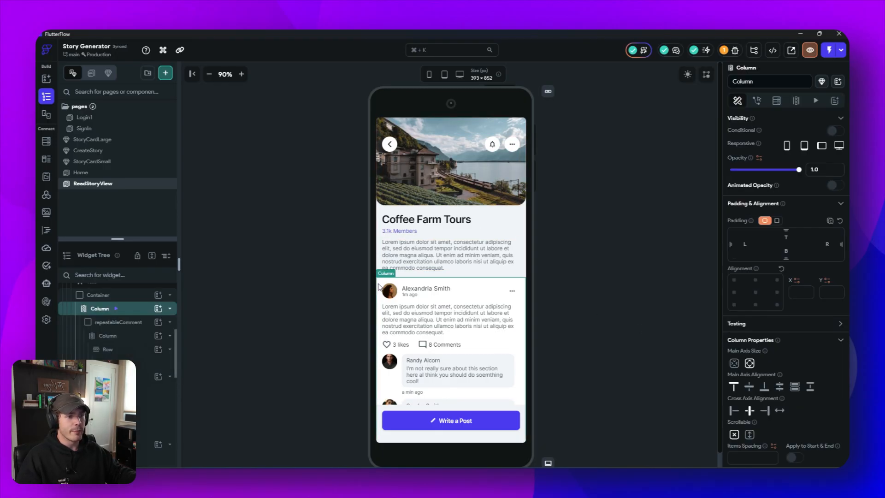
pyautogui.click(99, 298)
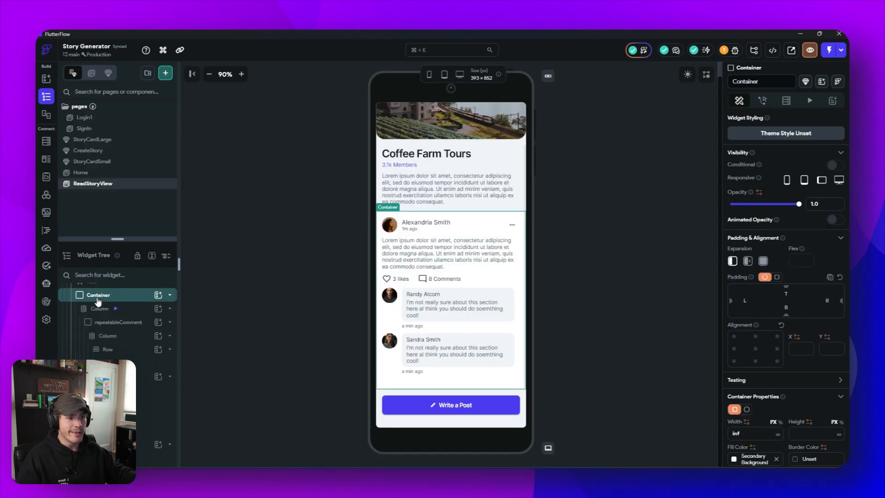
pyautogui.rightClick(103, 299)
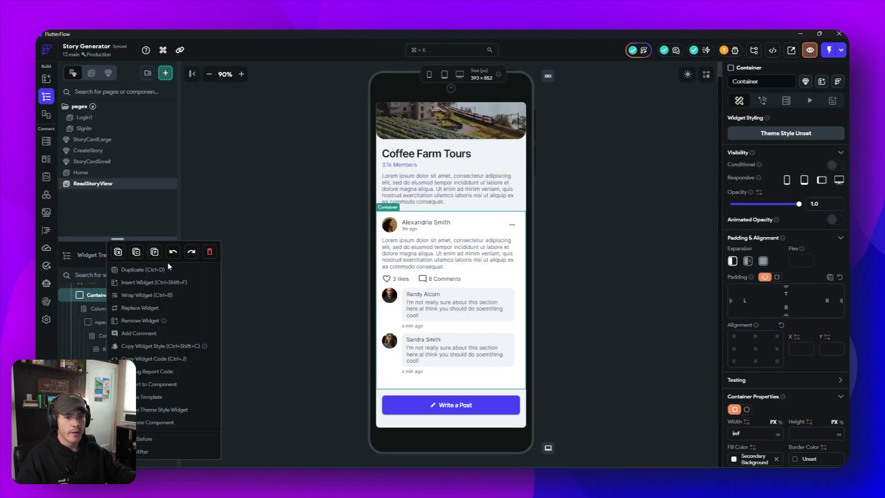
pyautogui.click(210, 252)
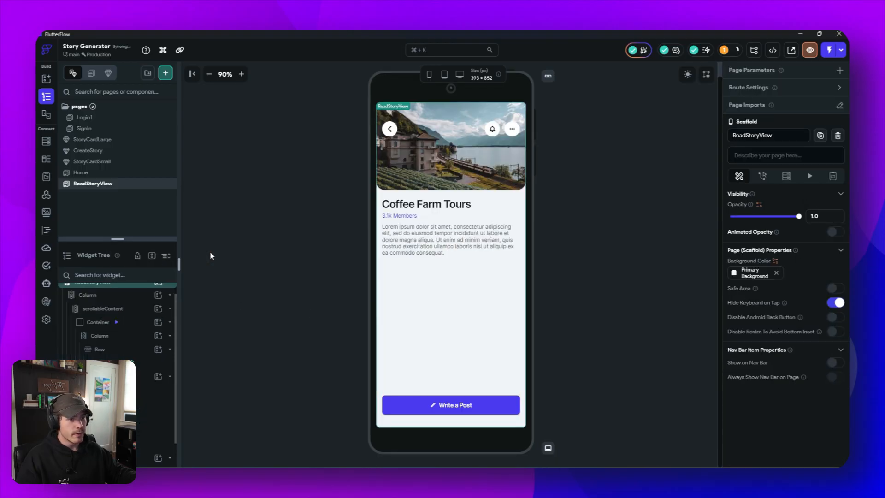
# - Delete the bottomSection container with the Write a Post button from the ReadStoryView page
pyautogui.click(382, 419)
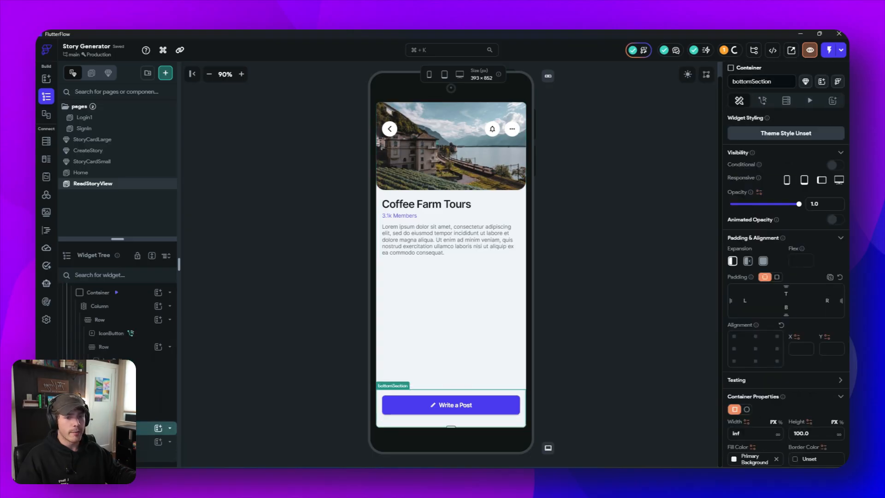
pyautogui.rightClick(101, 427)
pyautogui.click(197, 251)
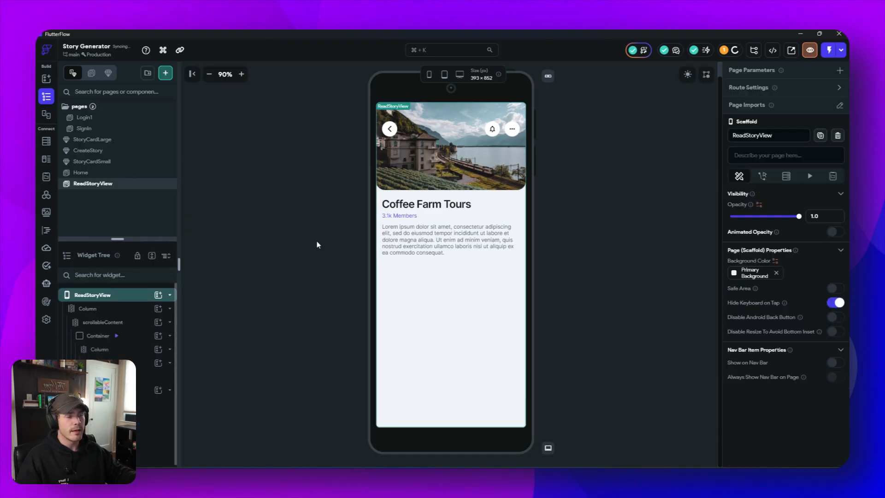
# - Delete the bell icon button from the header image and switch the canvas preview to the phone device frame
pyautogui.click(495, 133)
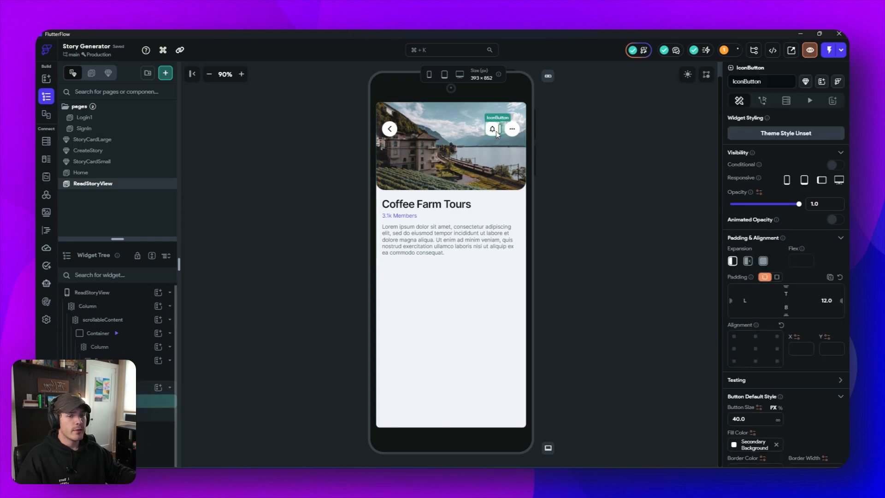
pyautogui.rightClick(488, 133)
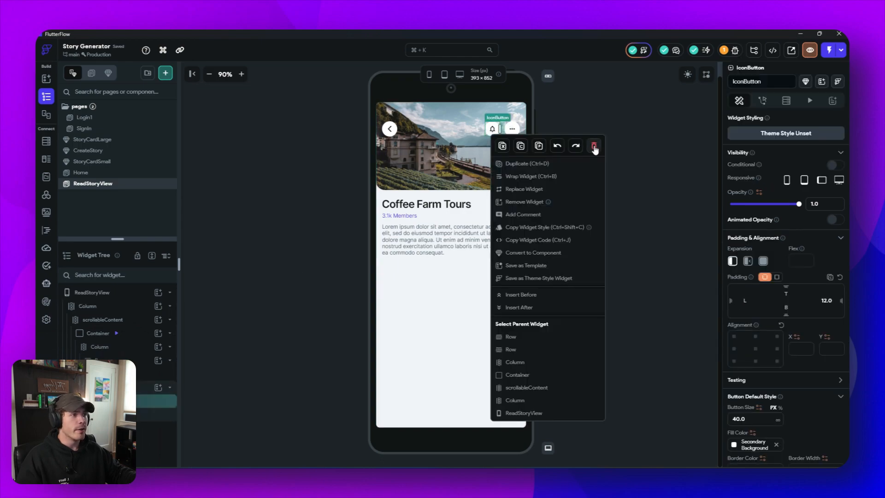
pyautogui.click(593, 146)
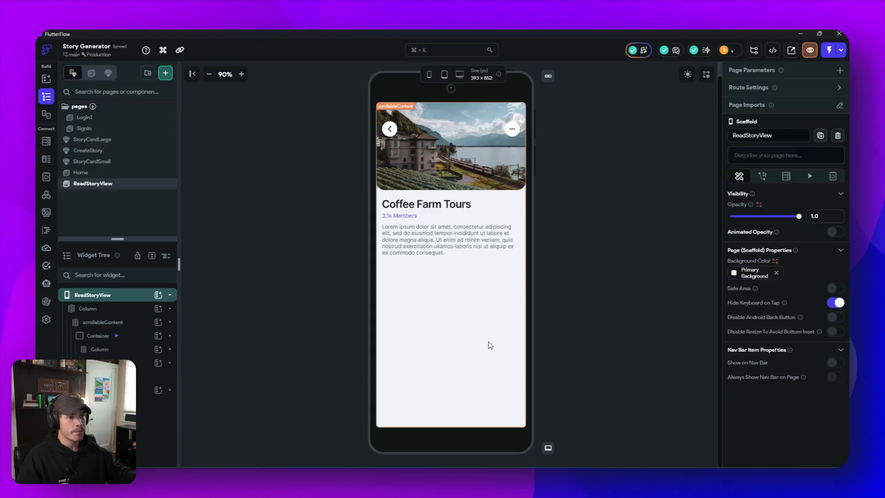
pyautogui.click(665, 270)
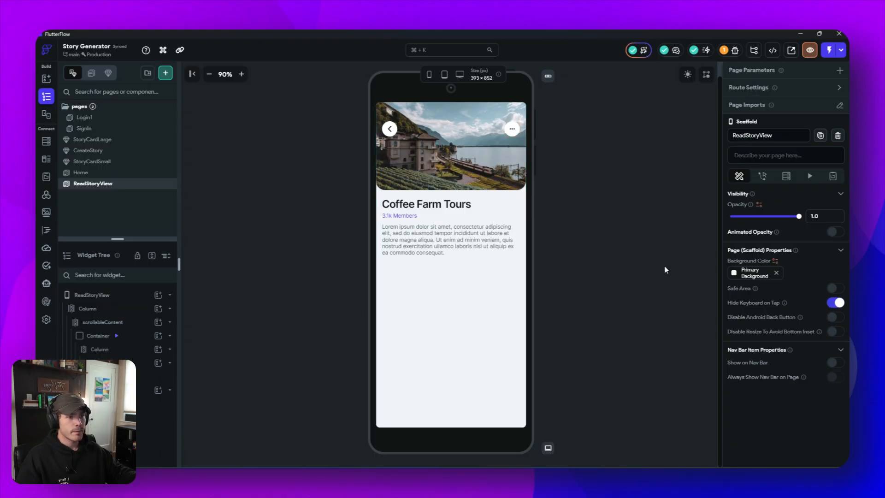
pyautogui.click(430, 76)
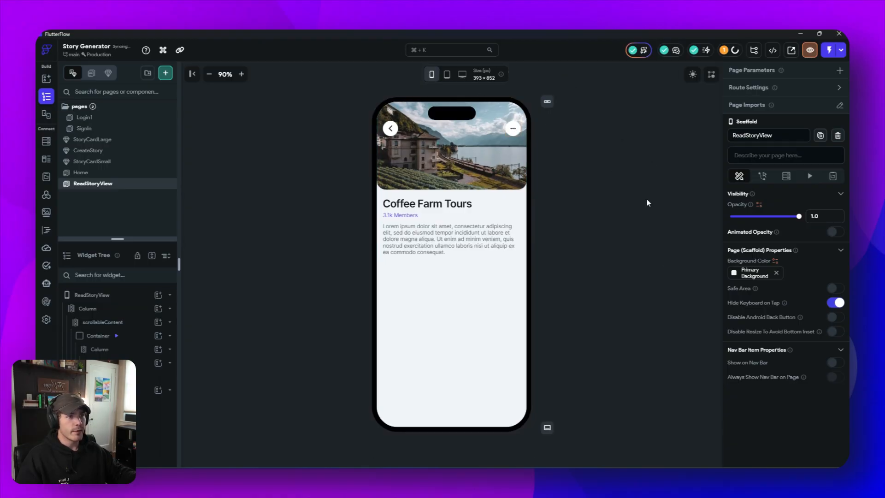
# - Set the height of the header image container to 270
pyautogui.click(505, 182)
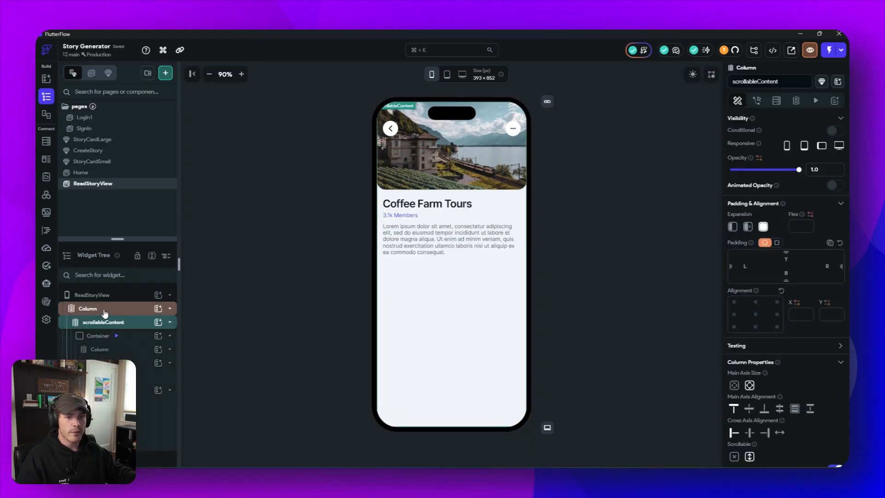
pyautogui.click(137, 340)
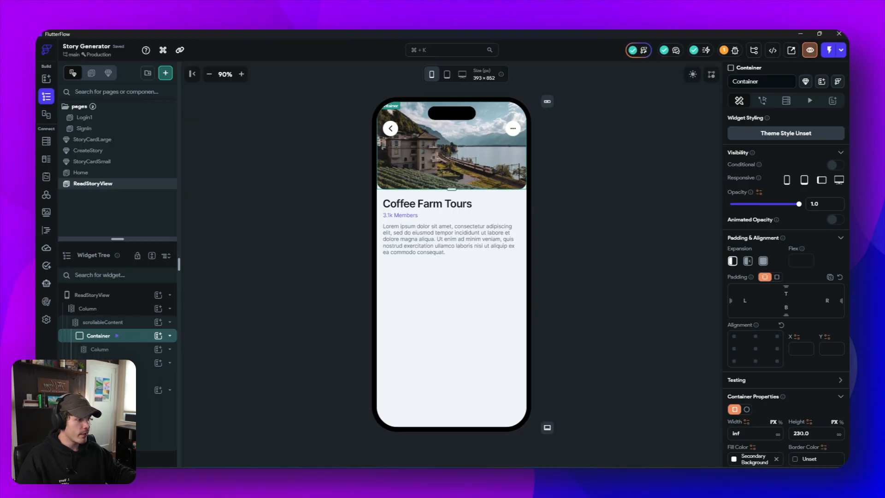
pyautogui.click(800, 433)
pyautogui.press('BackSpace')
pyautogui.write('7')
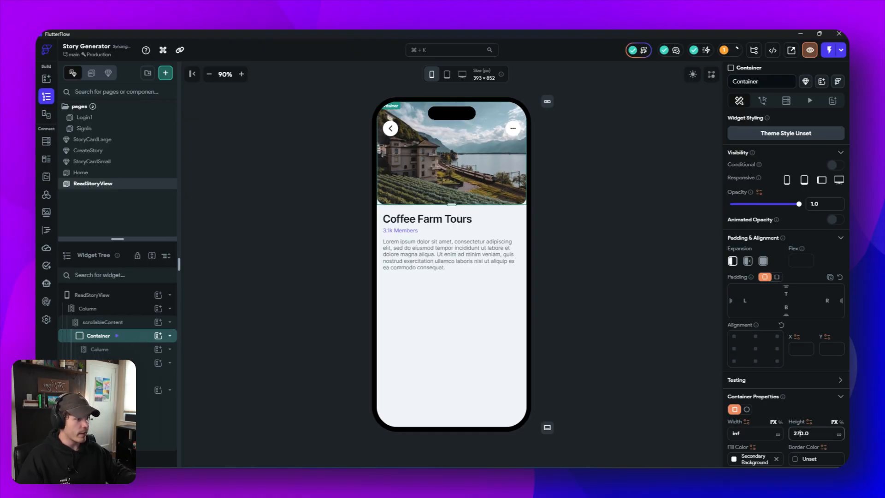
pyautogui.click(675, 338)
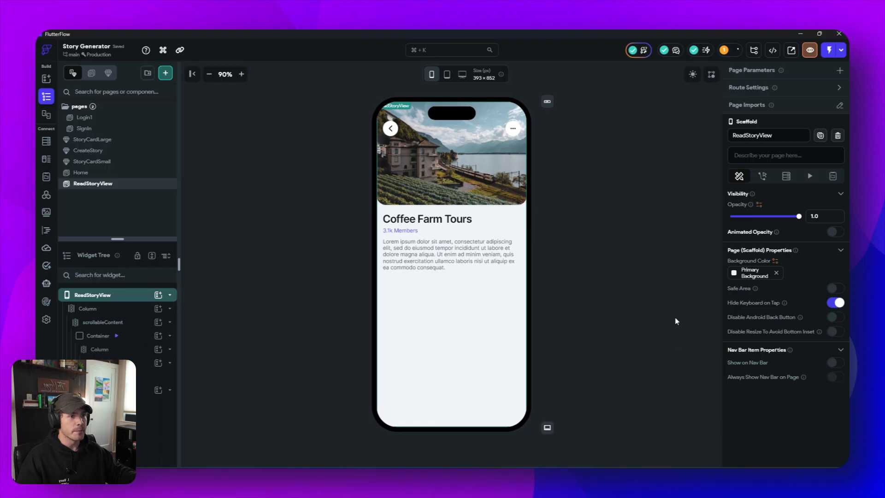
# - Preview the ReadStoryView page in dark mode to check the member-count text color, and return to light mode
pyautogui.click(424, 219)
pyautogui.click(406, 230)
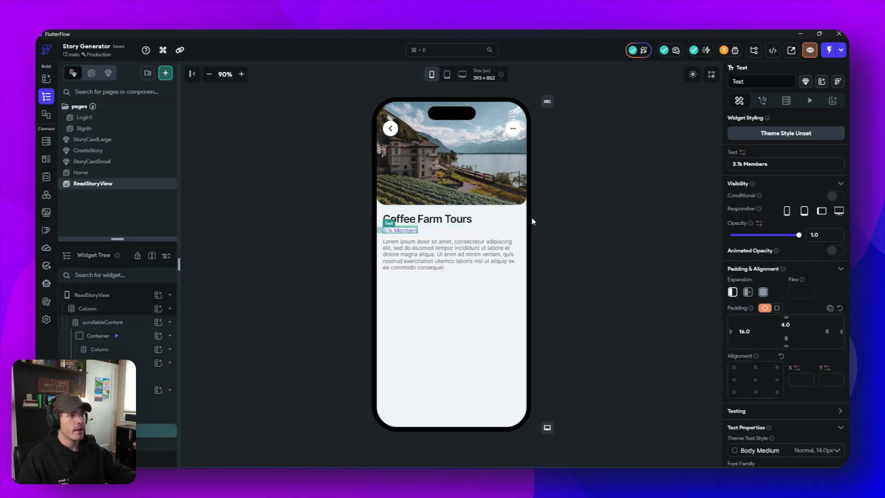
pyautogui.scroll(-3, 780, 249)
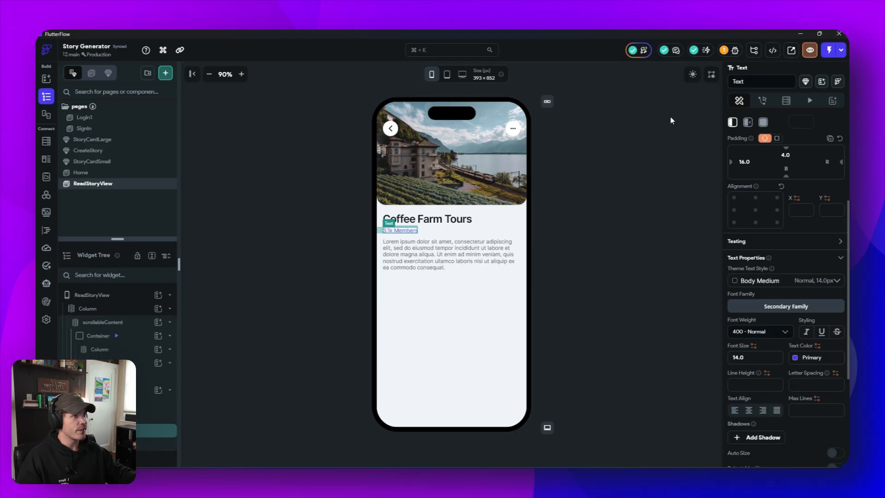
pyautogui.click(693, 74)
pyautogui.click(643, 256)
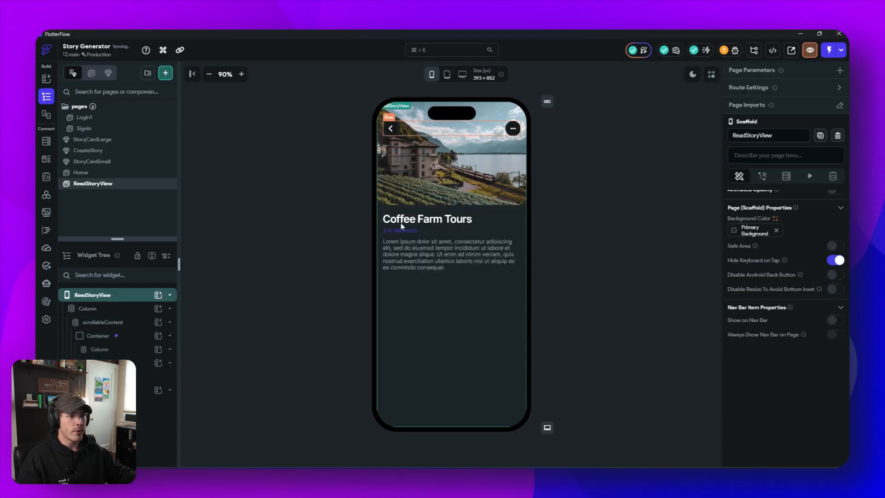
pyautogui.click(690, 76)
pyautogui.click(689, 78)
pyautogui.click(690, 75)
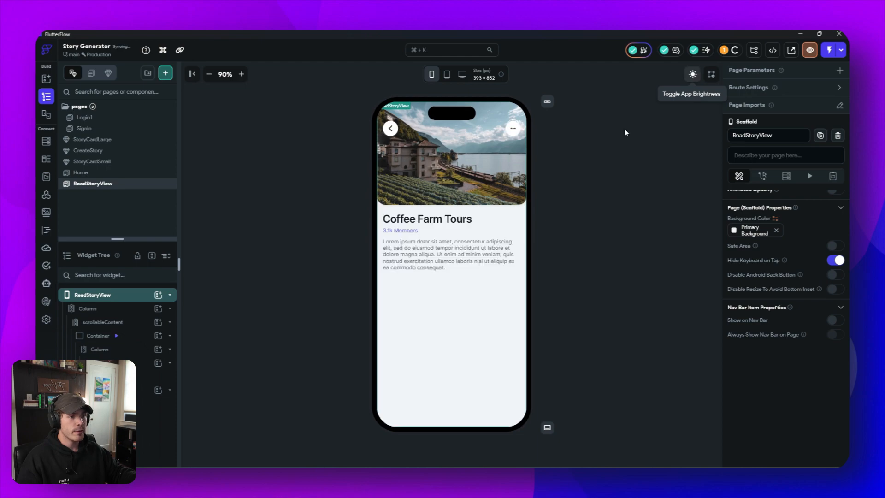
# - Set the member-count text below the title to the Tertiary theme color with font weight 500 - Medium
pyautogui.click(400, 230)
pyautogui.scroll(-5, 798, 315)
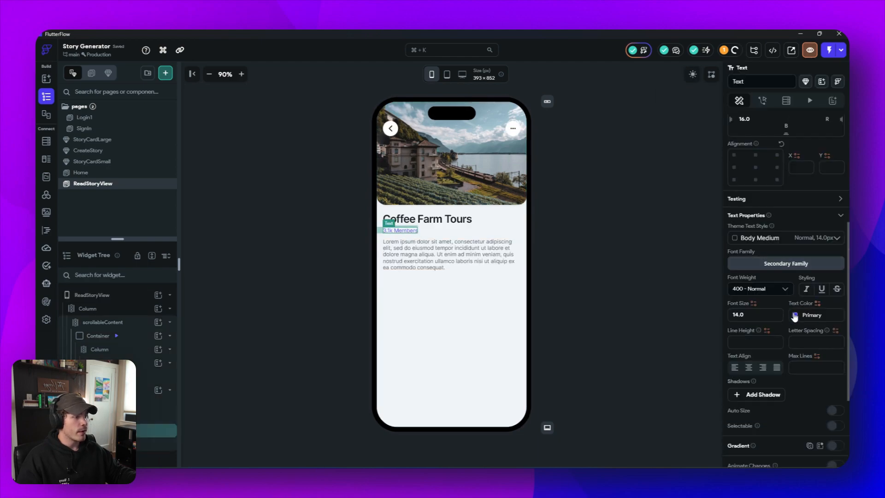
pyautogui.click(794, 317)
pyautogui.click(668, 377)
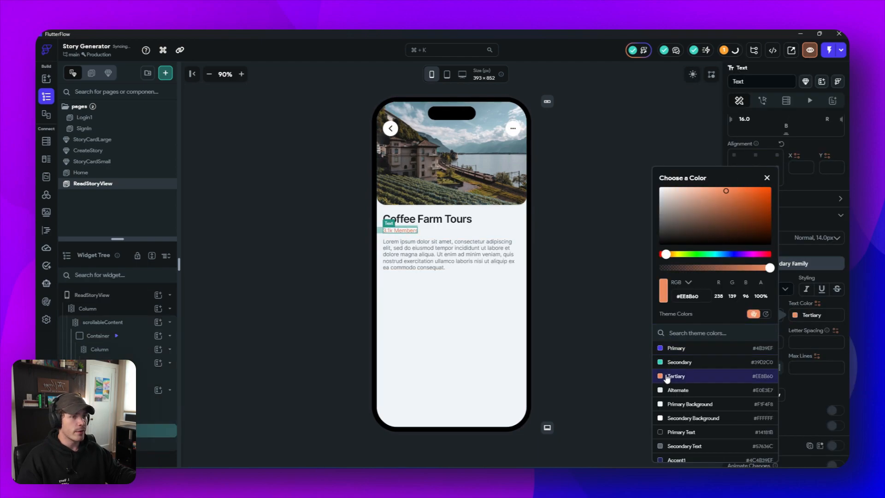
pyautogui.click(802, 329)
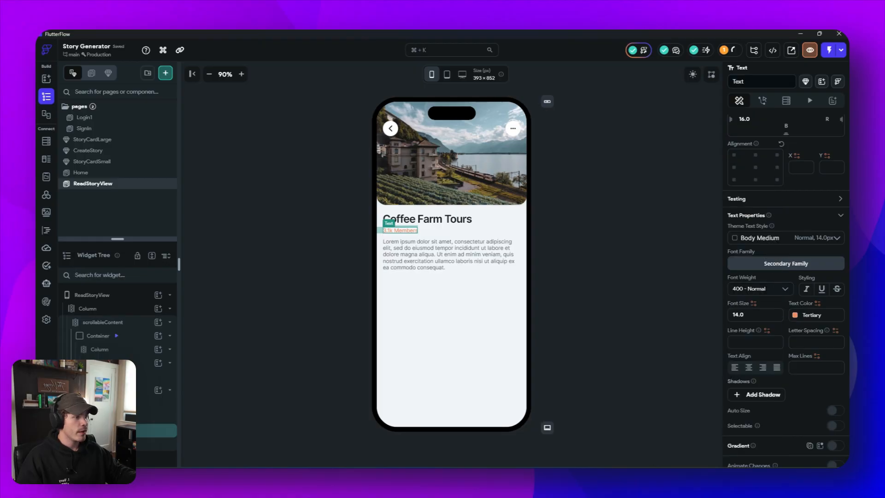
pyautogui.click(756, 288)
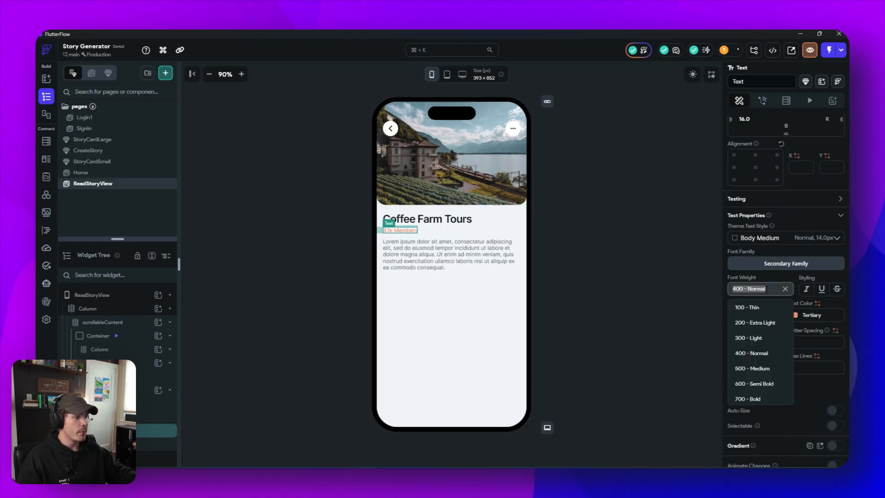
pyautogui.click(764, 372)
pyautogui.click(661, 327)
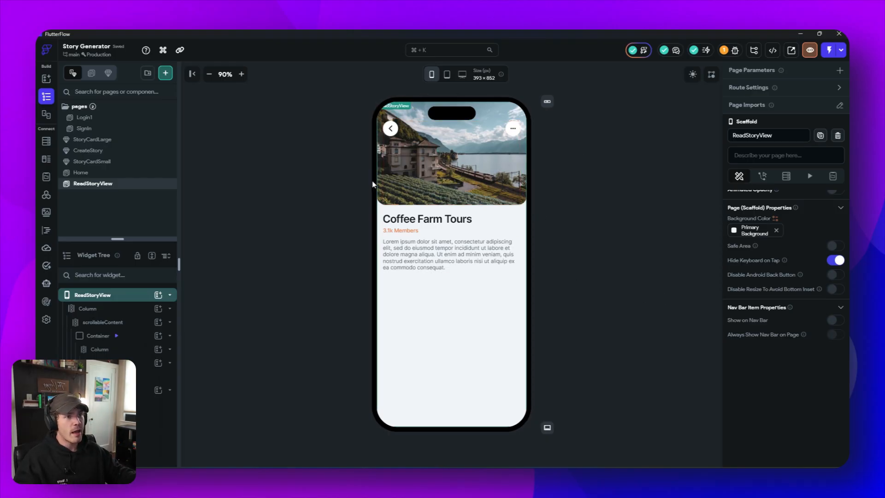
# - Add two line breaks at the end of the Lorem ipsum description text
pyautogui.click(412, 266)
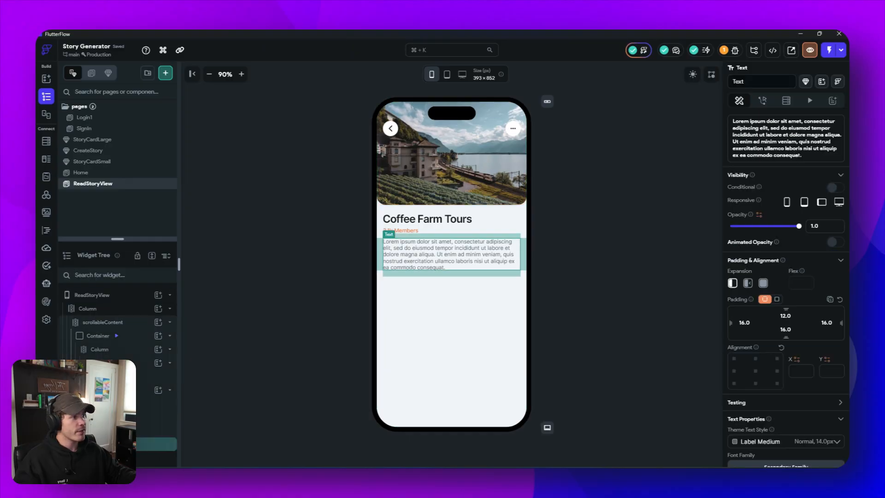
pyautogui.click(811, 160)
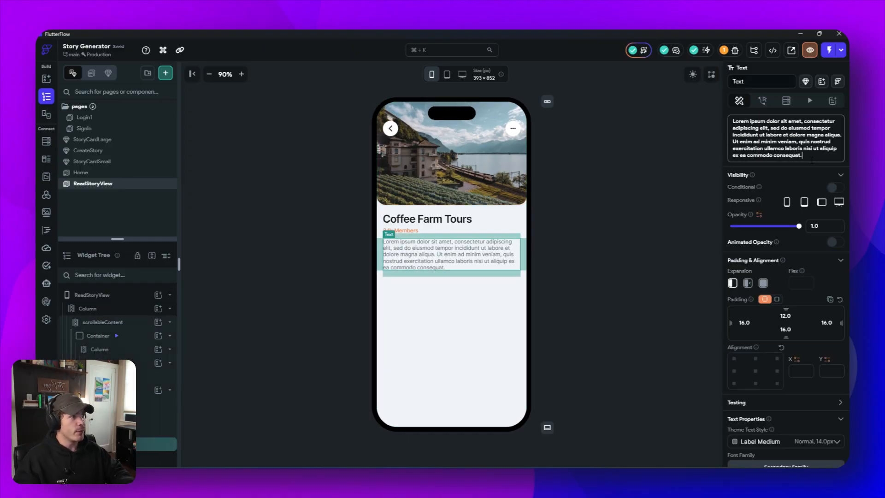
pyautogui.press('Return')
pyautogui.press('Return')
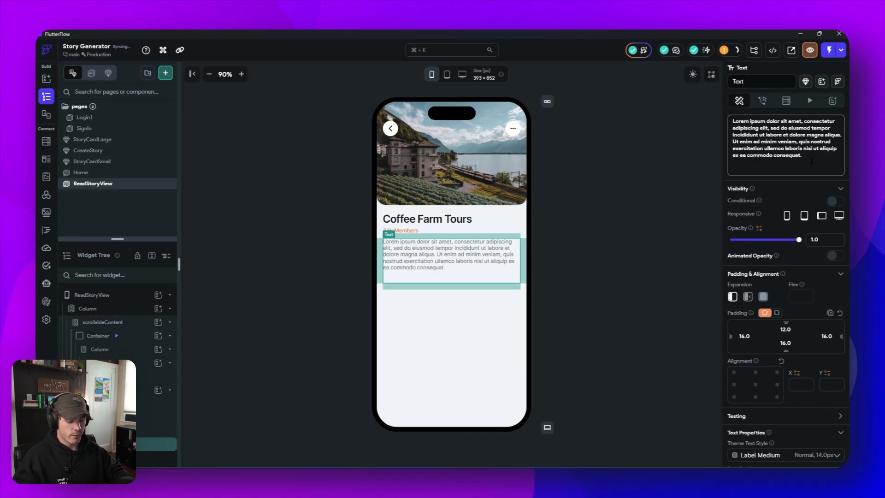
pyautogui.write('Lorem ipsum dolor sit amet, consectetur adipiscing elit, sed do eiusmod tempor incididunt ut labore et dolore magna aliqua. Ut enim ad minim veniam, quis nostrud exercitation ullamco laboris nisi ut aliquip ex ea commodo consequat.')
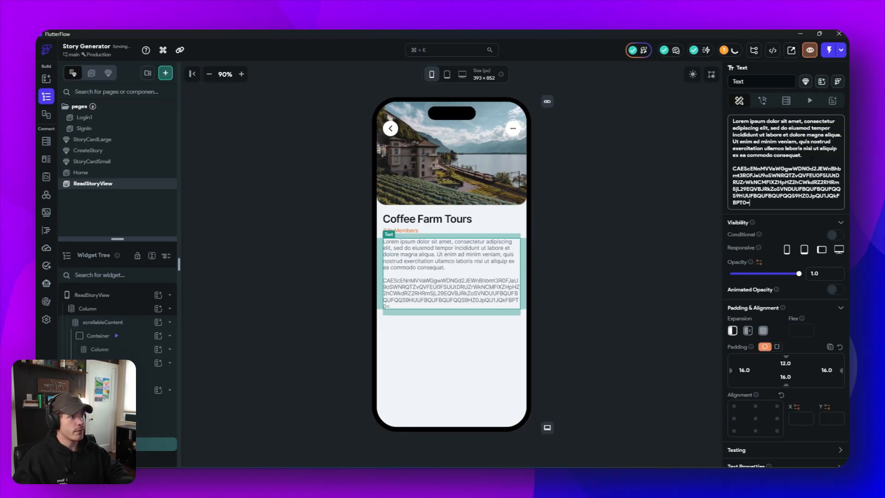
pyautogui.hotkey('ctrl', 's')
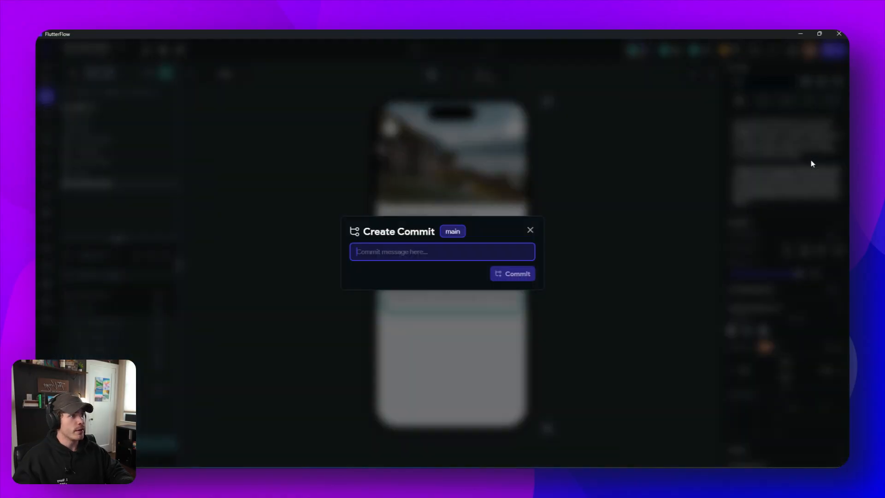
pyautogui.click(529, 230)
# - Lengthen the description with copies of its Lorem ipsum paragraph, making four paragraphs separated by blank lines
pyautogui.moveTo(802, 160); pyautogui.dragTo(723, 117)
pyautogui.hotkey('ctrl', 'c')
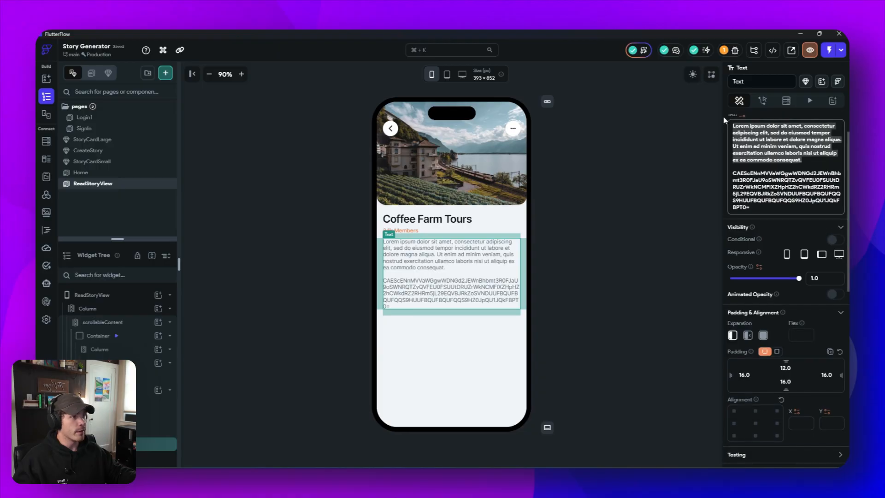
pyautogui.moveTo(750, 208); pyautogui.dragTo(705, 174)
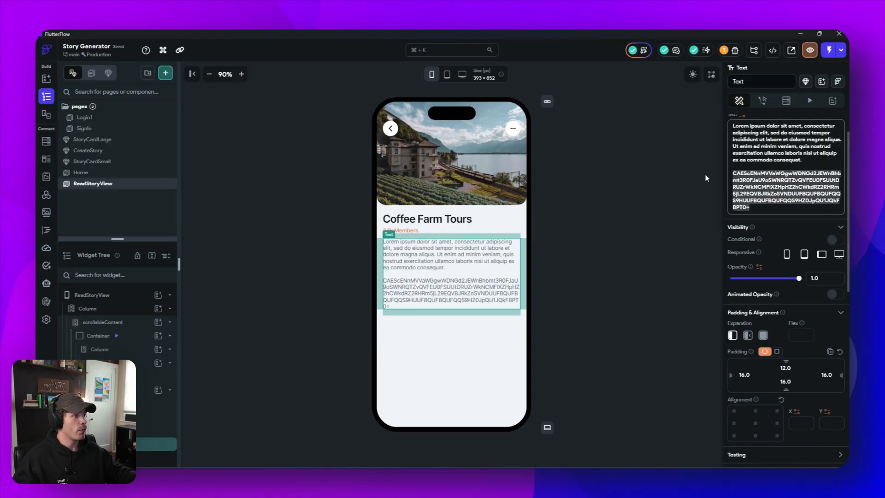
pyautogui.hotkey('ctrl', 'v')
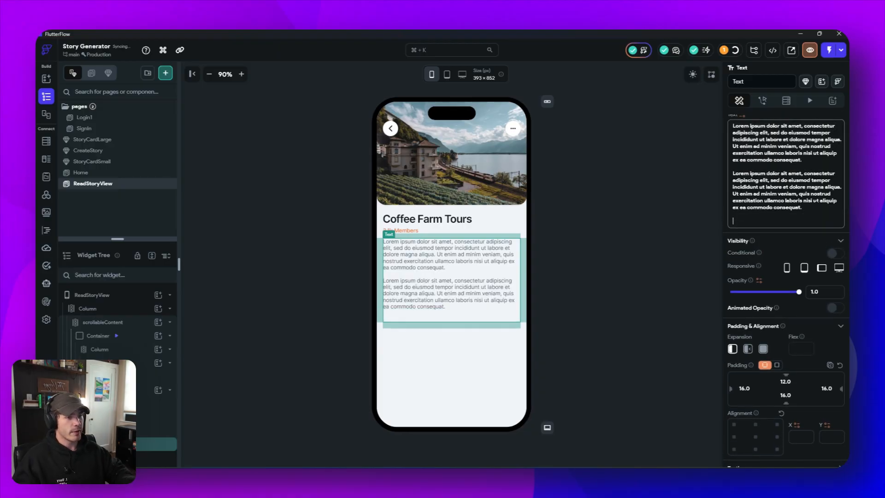
pyautogui.hotkey('ctrl', 'v')
pyautogui.click(634, 250)
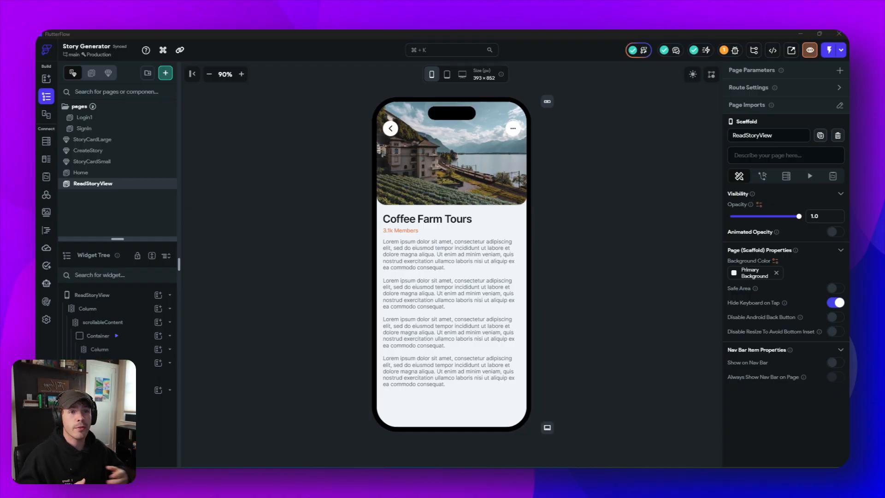
# - Create a page named profile from the Profile 11 template, using My Theme
pyautogui.click(165, 73)
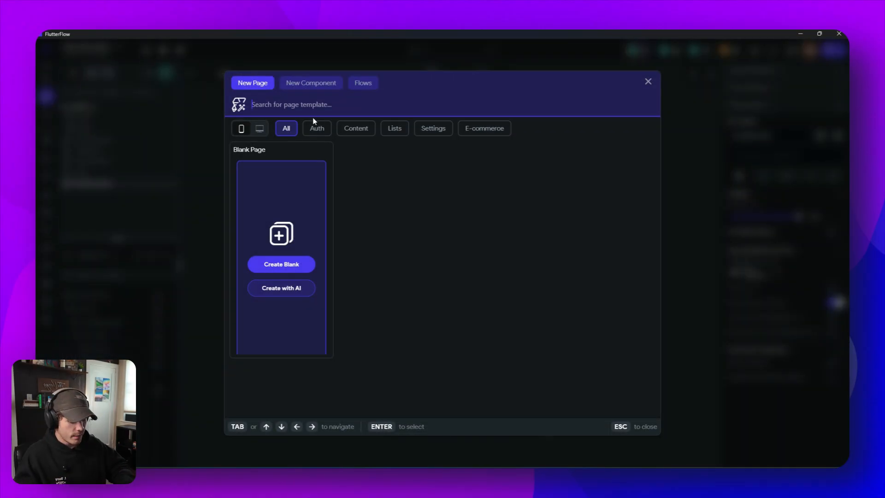
pyautogui.write('profile')
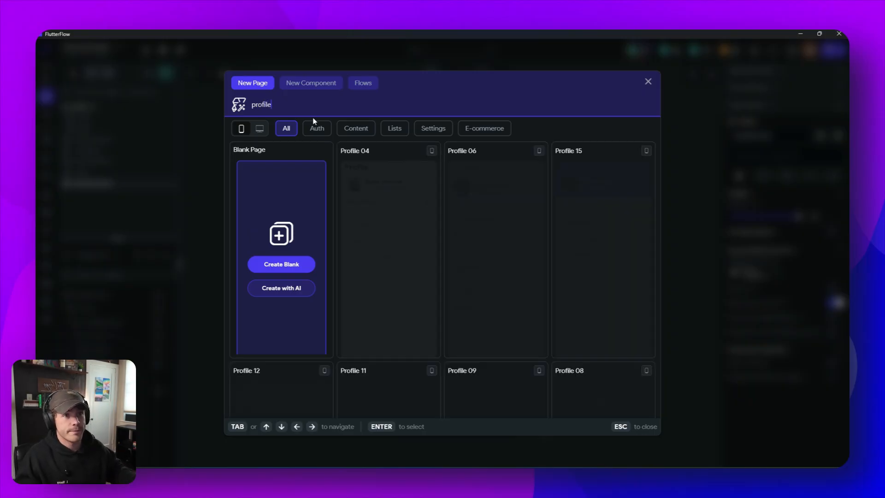
pyautogui.scroll(-8, 419, 331)
pyautogui.scroll(4, 405, 323)
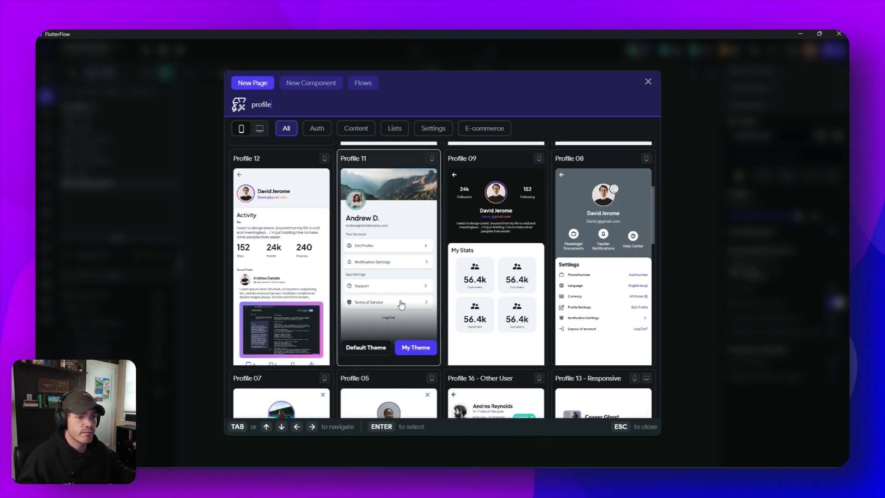
pyautogui.click(418, 352)
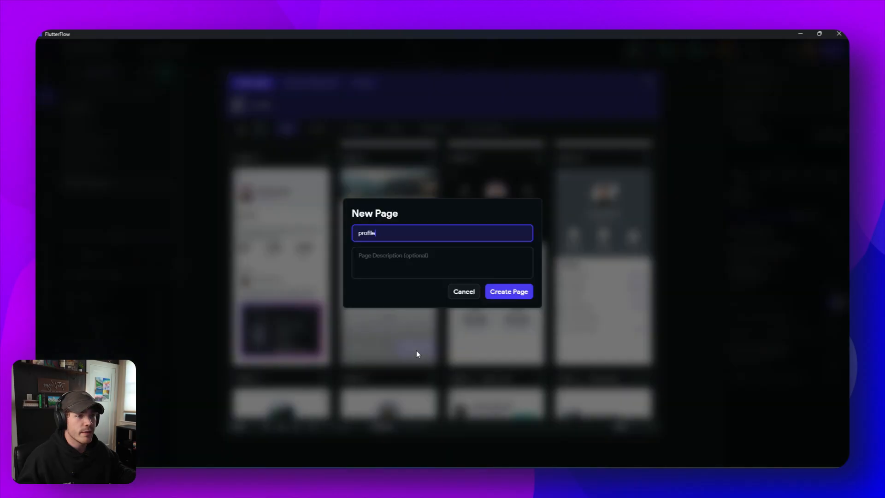
pyautogui.click(519, 294)
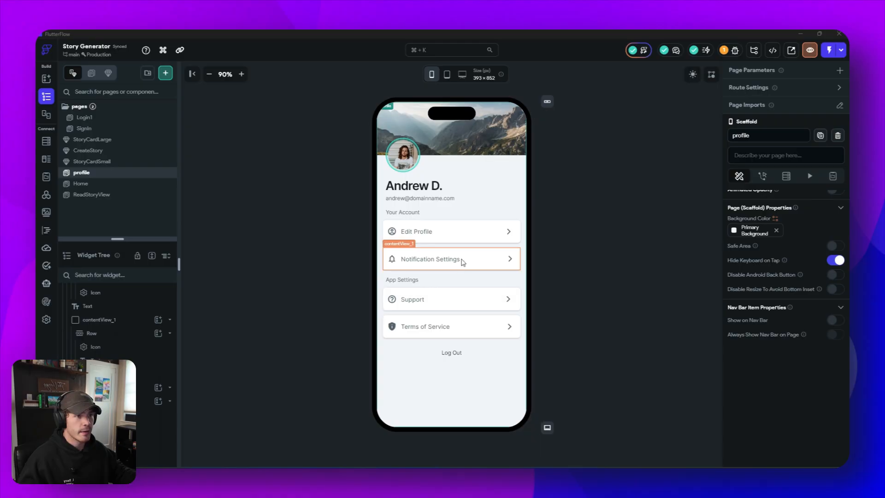
# - Switch the profile page's header background image to the Asset type and use Create_Stories.png
pyautogui.click(511, 123)
pyautogui.scroll(-5, 751, 306)
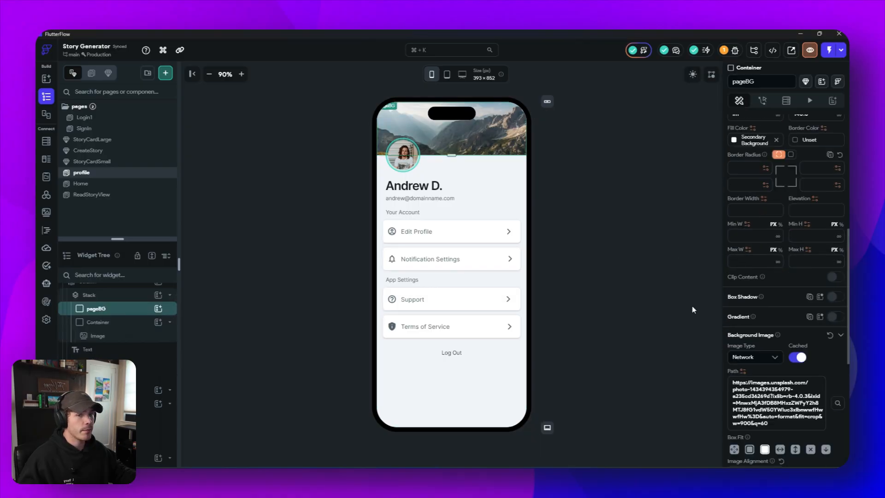
pyautogui.scroll(1, 131, 350)
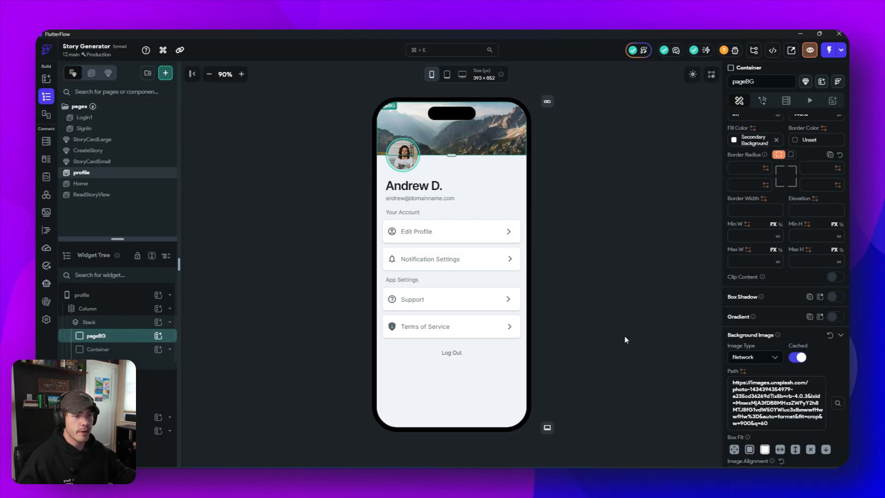
pyautogui.scroll(-3, 815, 361)
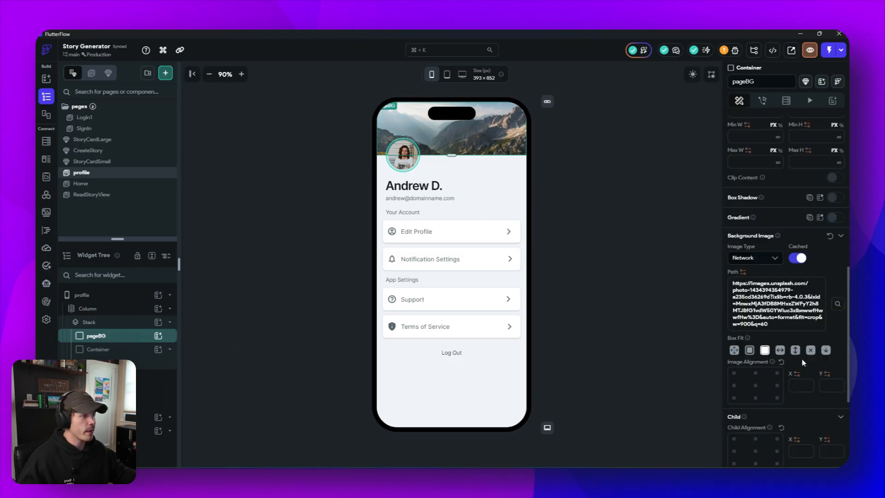
pyautogui.click(754, 258)
pyautogui.click(759, 288)
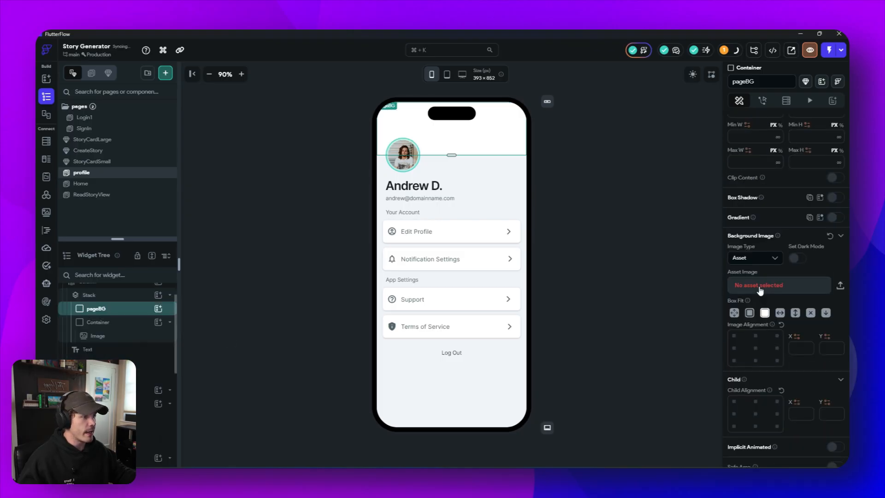
pyautogui.click(762, 286)
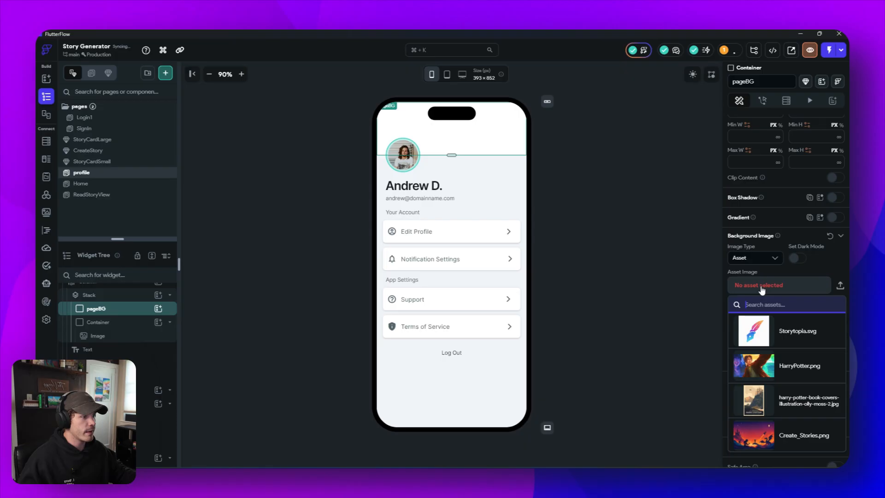
pyautogui.click(761, 440)
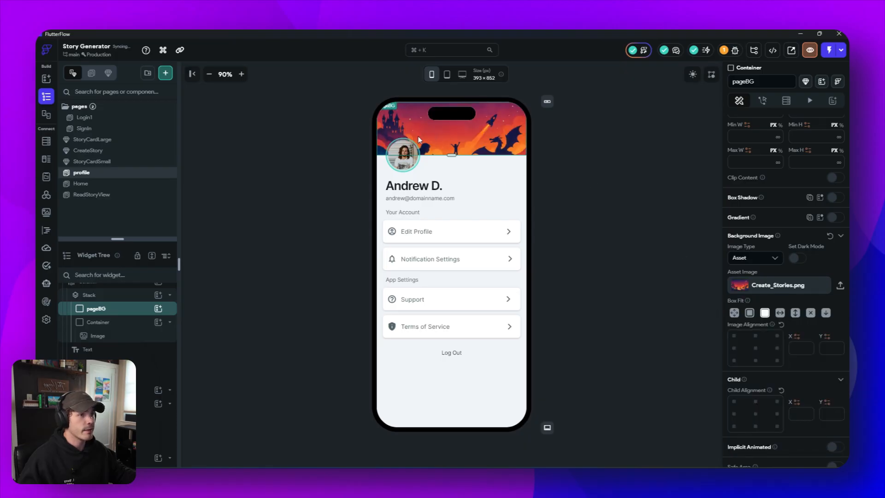
# - Align the header background image to its bottom center, X 0.0 and Y 1.0
pyautogui.click(756, 361)
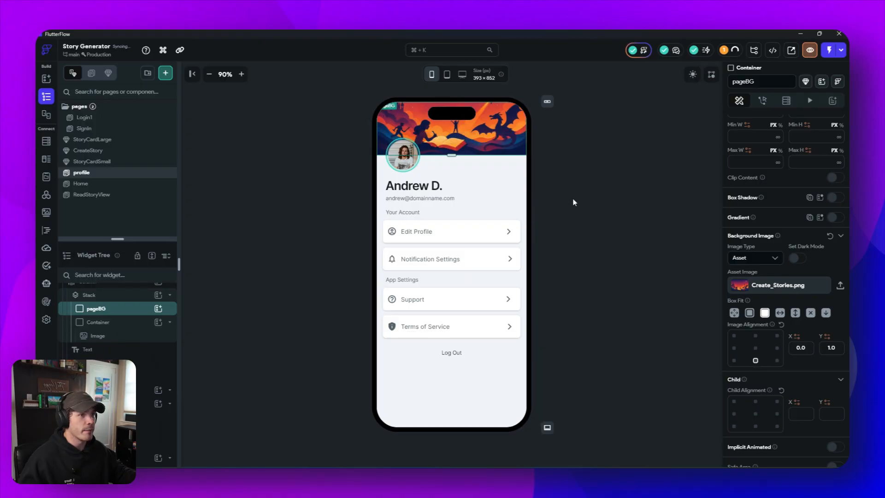
pyautogui.click(756, 348)
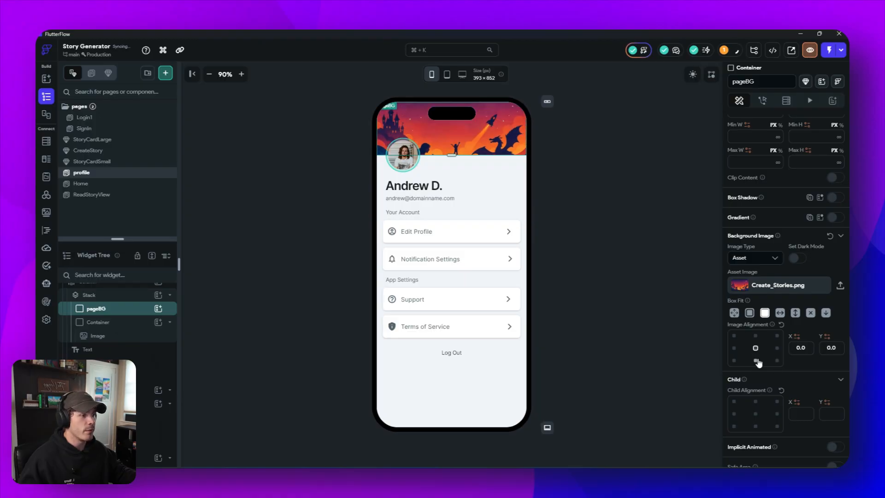
pyautogui.click(756, 360)
pyautogui.click(599, 236)
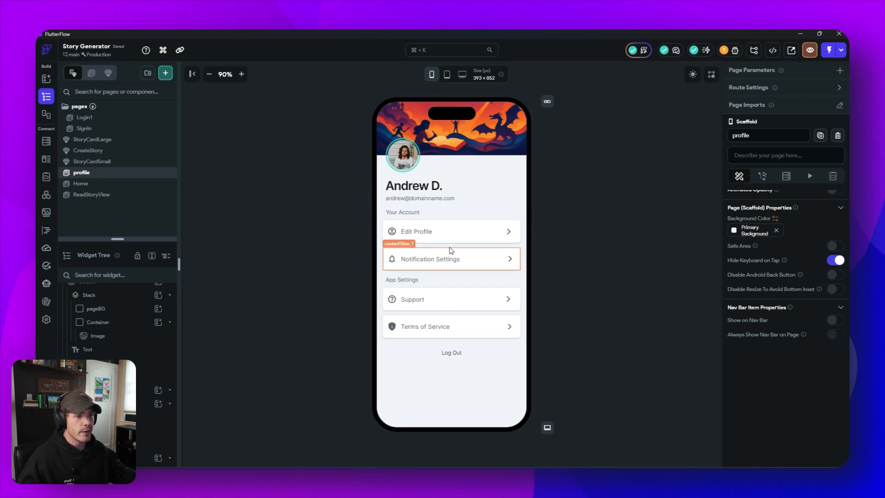
# - Move the Edit Profile row under the App Settings heading and delete the Notification Settings row
pyautogui.click(442, 226)
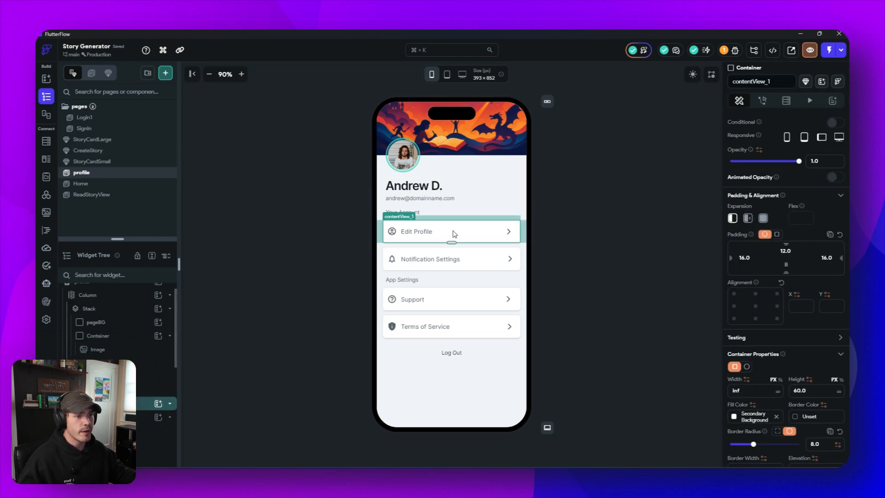
pyautogui.moveTo(455, 233); pyautogui.dragTo(446, 286)
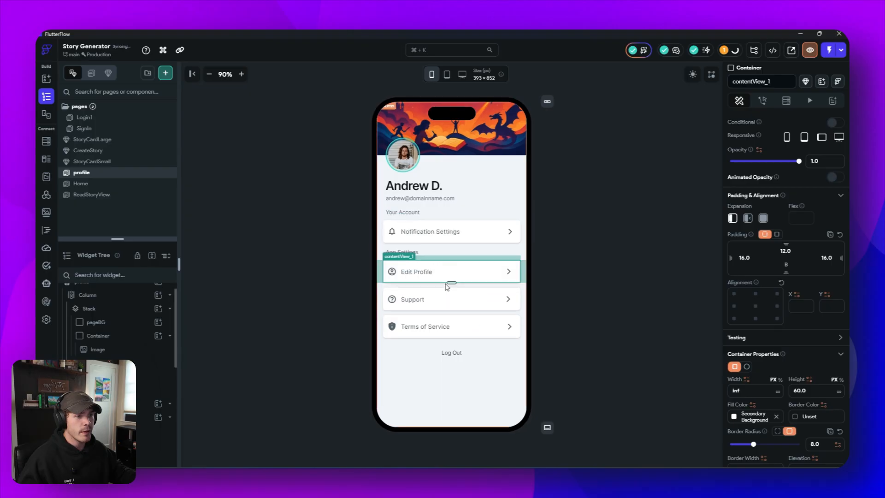
pyautogui.click(466, 225)
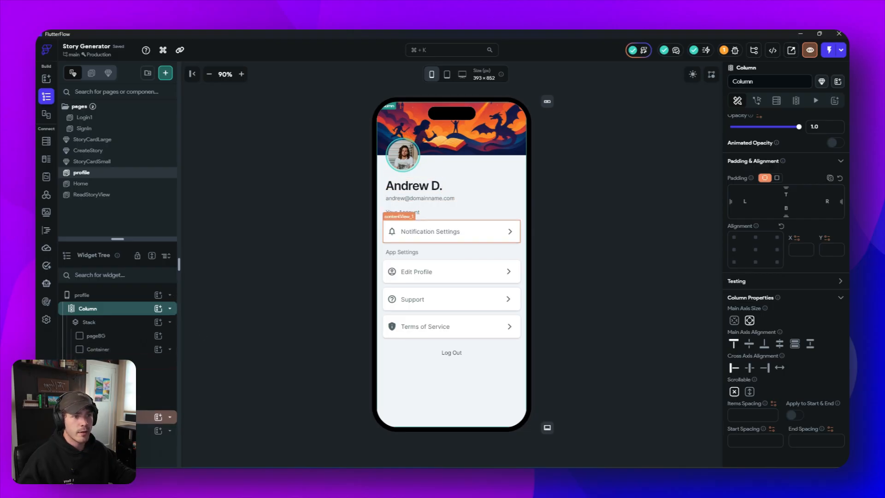
pyautogui.rightClick(120, 417)
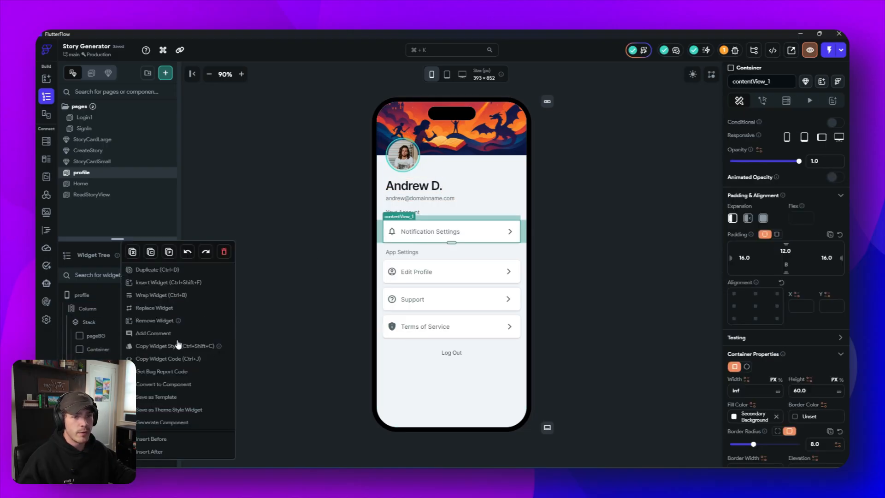
pyautogui.click(224, 252)
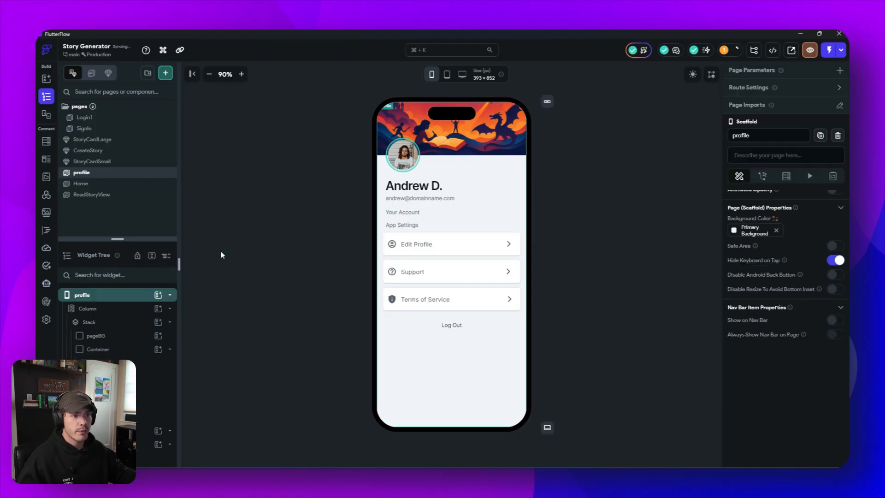
# - Delete the Your Account heading and set the App Settings heading's top padding to 8
pyautogui.rightClick(401, 213)
pyautogui.click(508, 228)
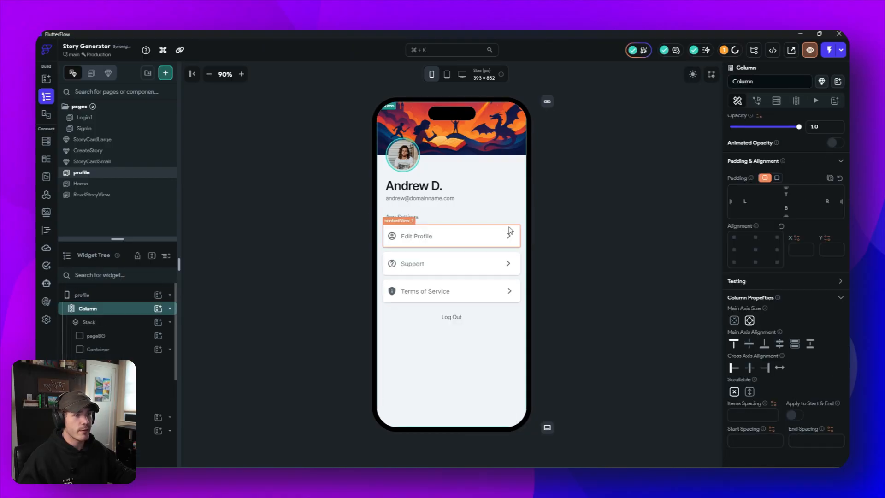
pyautogui.click(432, 199)
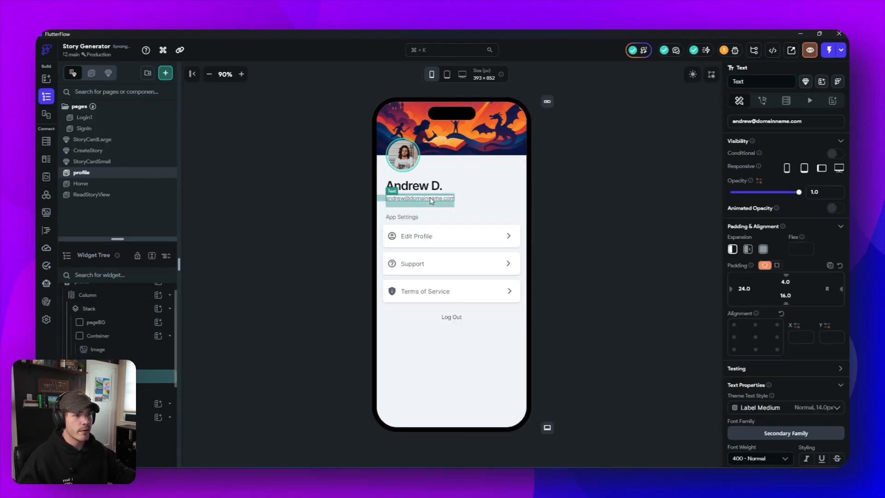
pyautogui.click(413, 218)
pyautogui.moveTo(790, 282); pyautogui.dragTo(778, 282)
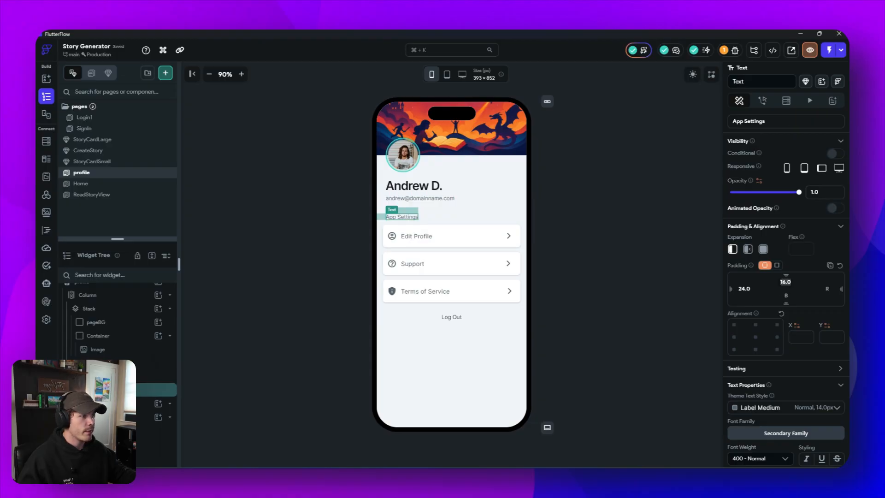
pyautogui.write('12')
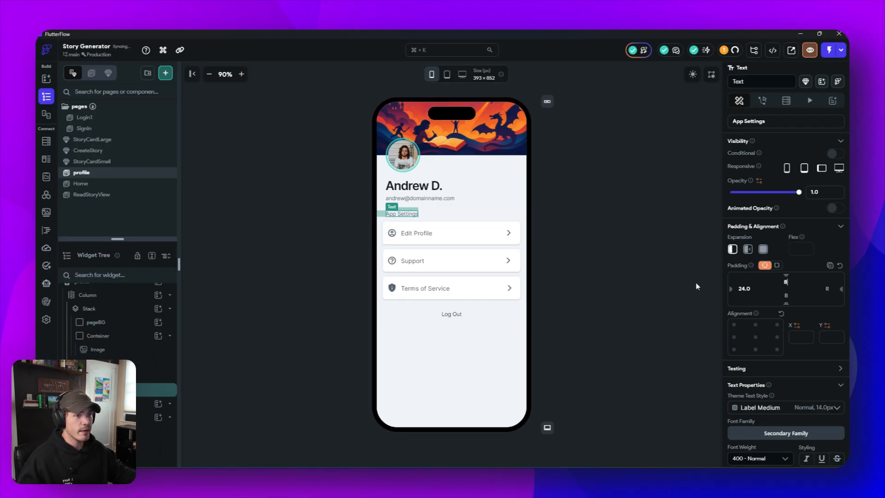
pyautogui.click(593, 271)
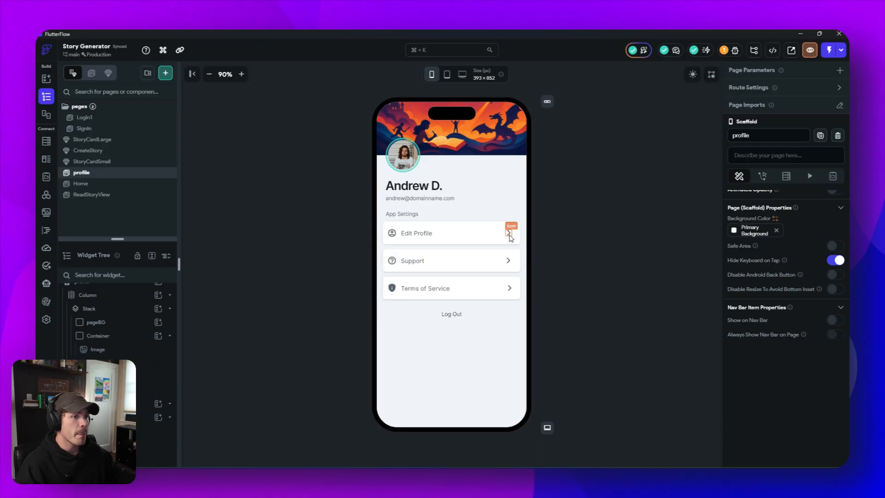
# - Search the page templates for "profi" and choose Profile 16 - Create / Edit with My Theme for a new page
pyautogui.click(165, 74)
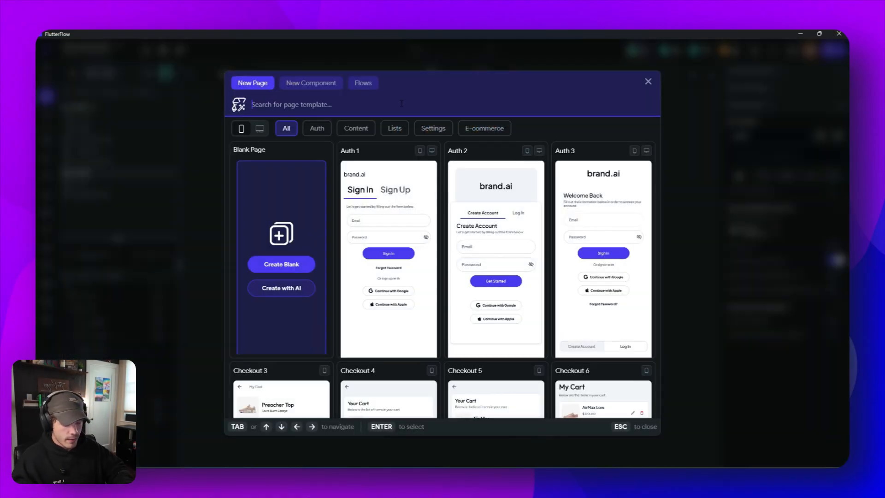
pyautogui.write('ed')
pyautogui.press('BackSpace')
pyautogui.press('BackSpace')
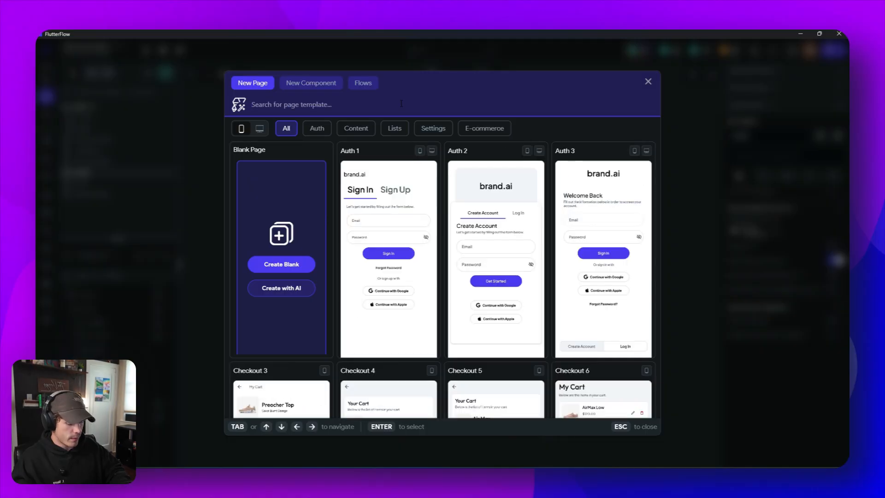
pyautogui.write('profi')
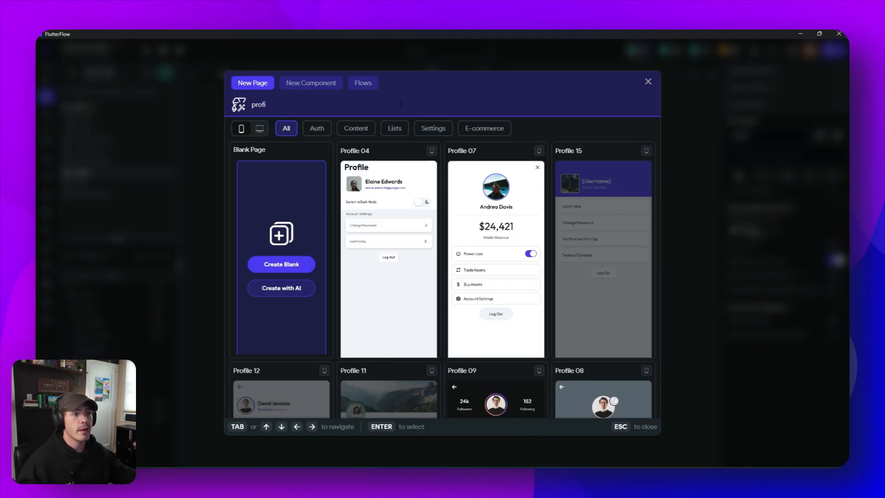
pyautogui.scroll(-10, 502, 314)
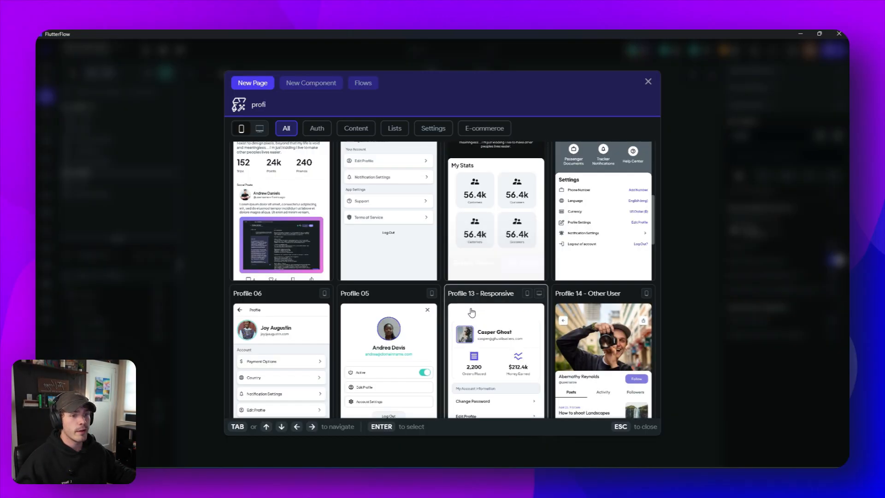
pyautogui.scroll(-5, 465, 277)
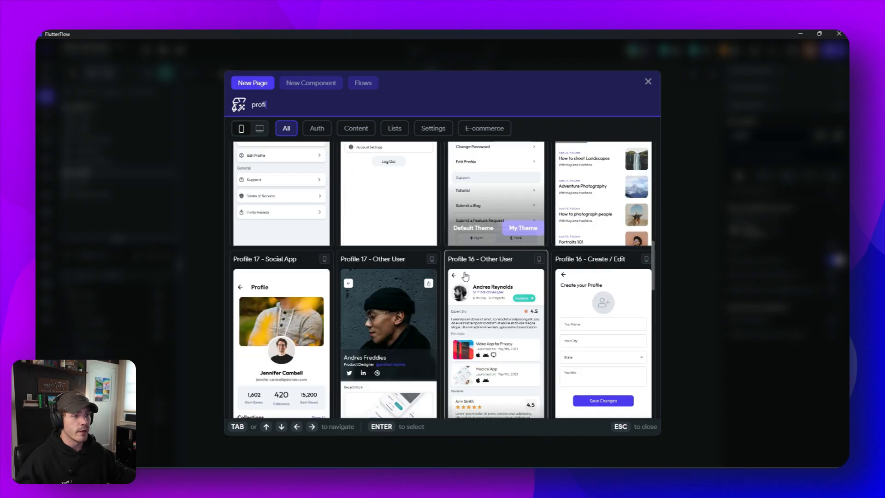
pyautogui.scroll(-1, 548, 323)
pyautogui.scroll(1, 599, 345)
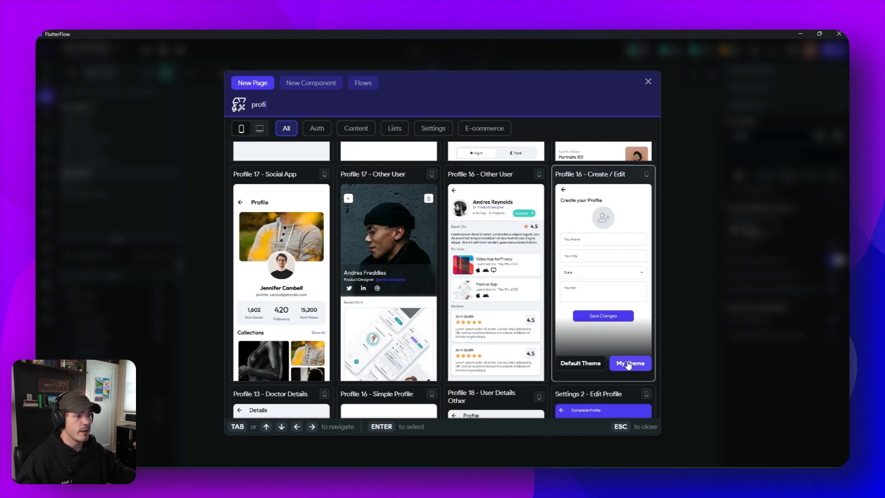
pyautogui.click(627, 364)
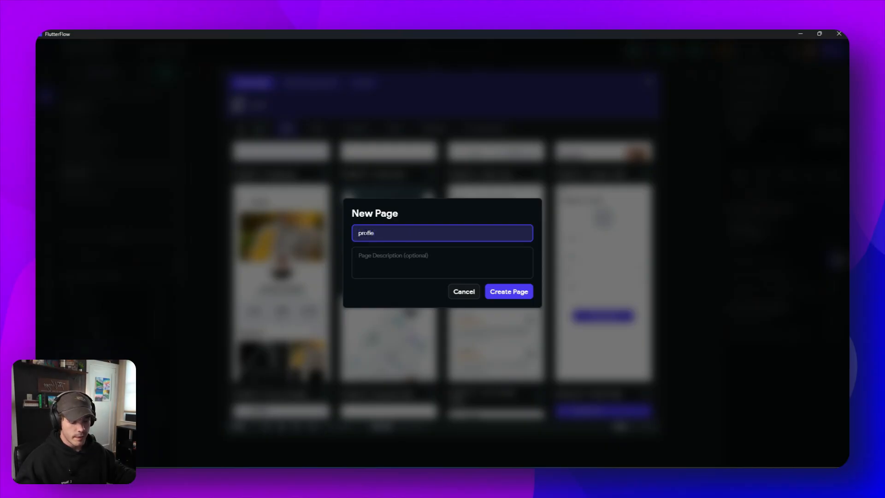
# - Name the new page EditProfie and create it
pyautogui.write('Edit')
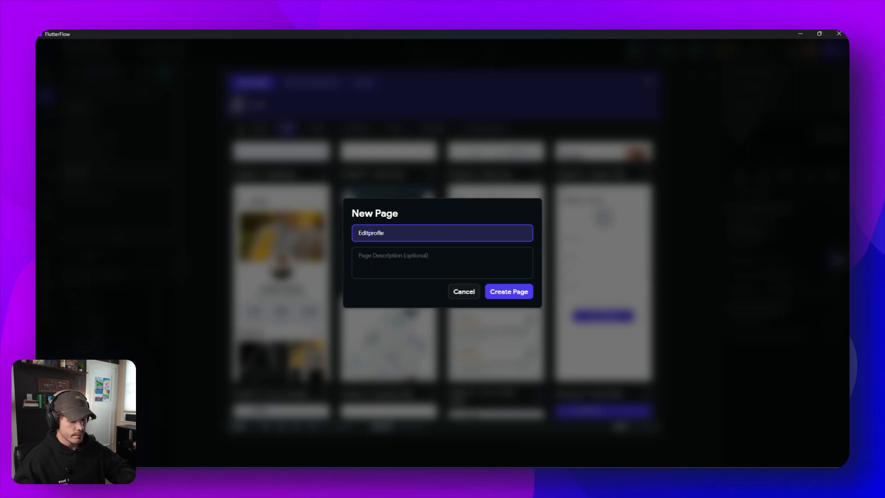
pyautogui.write('P')
pyautogui.click(520, 295)
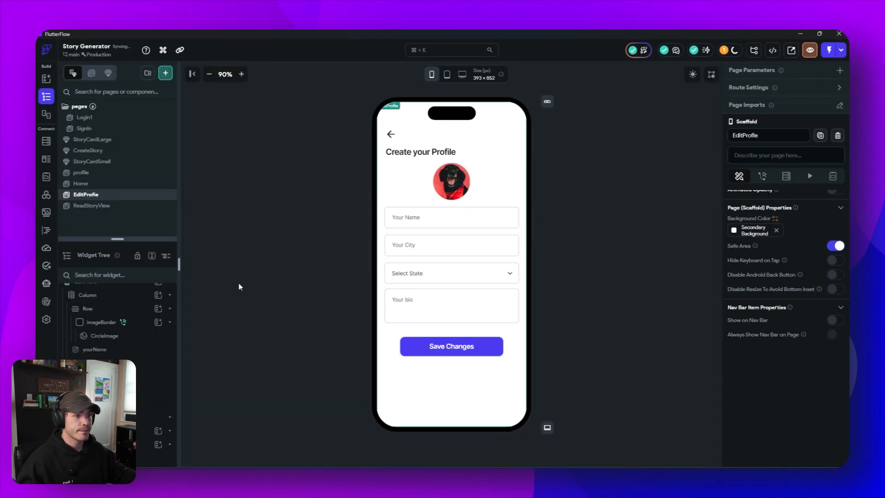
# - Delete the Your City and Your bio text fields from the edit profile form
pyautogui.click(436, 248)
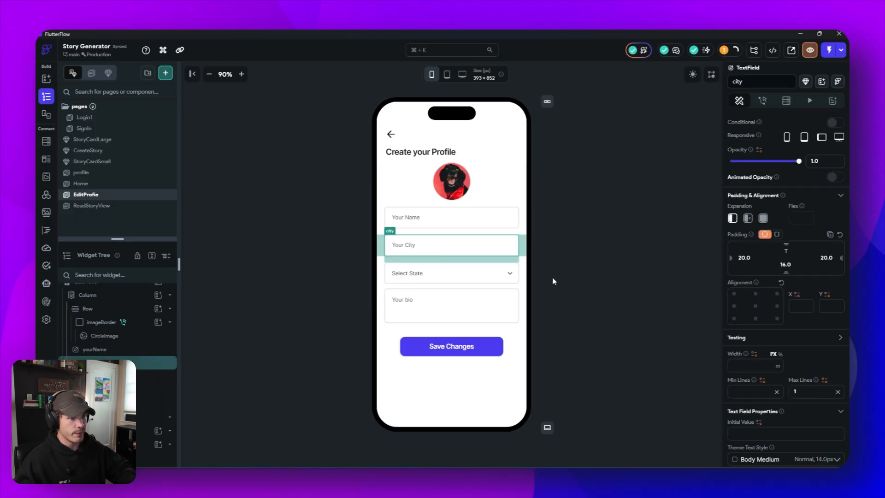
pyautogui.press('Delete')
pyautogui.click(449, 246)
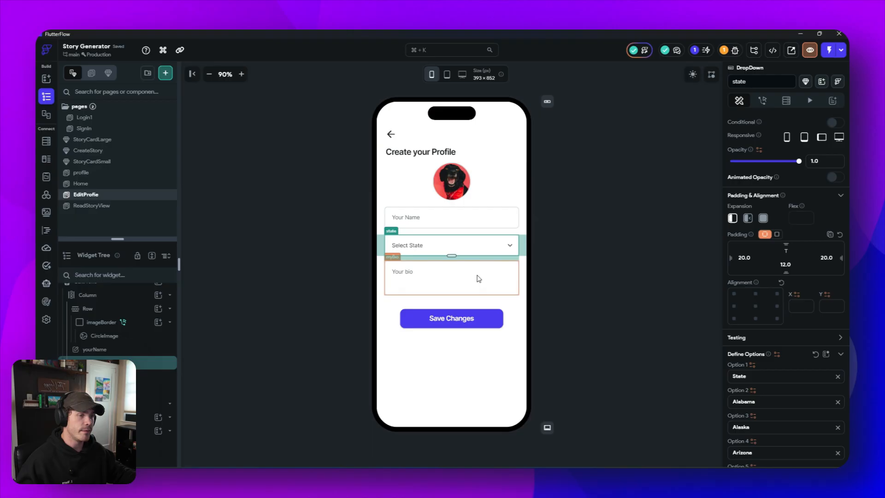
pyautogui.click(454, 221)
pyautogui.click(458, 248)
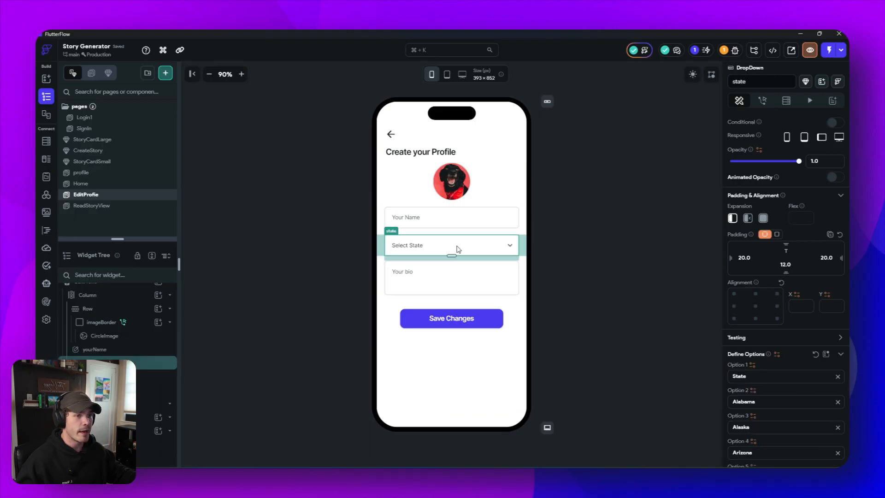
pyautogui.click(458, 285)
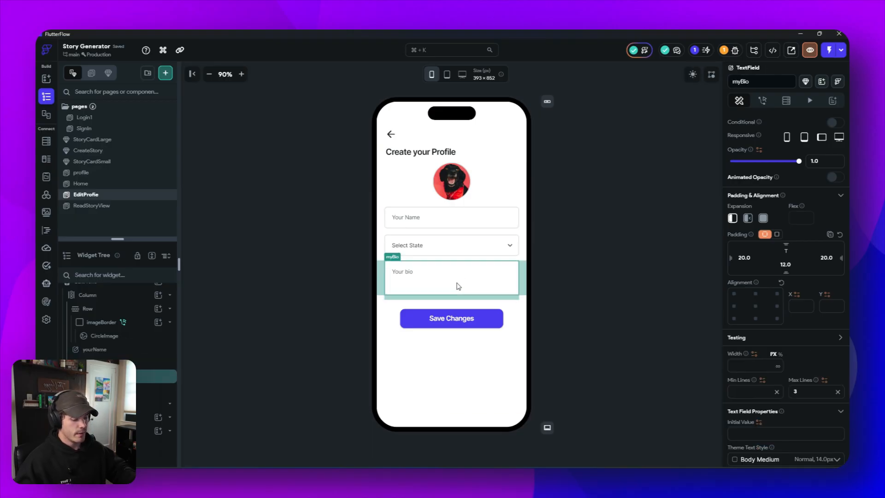
pyautogui.press('Delete')
# - Set the Your Name text field's border radius to 12
pyautogui.click(477, 255)
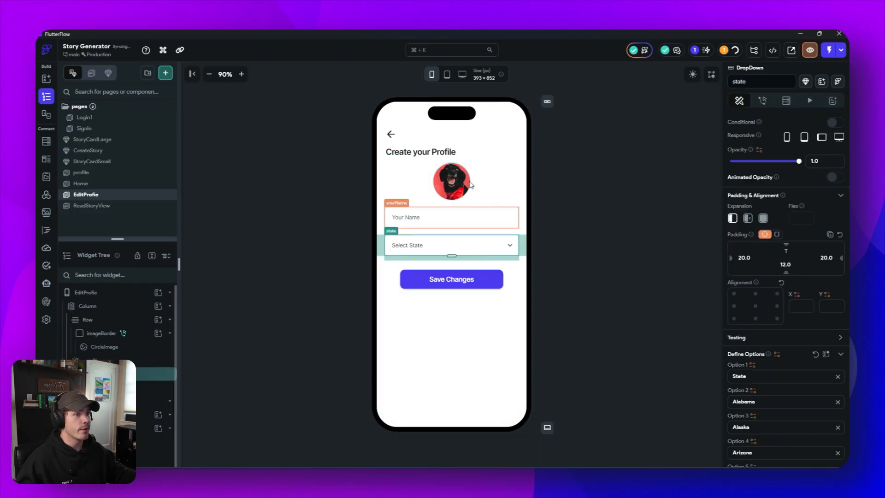
pyautogui.click(440, 220)
pyautogui.scroll(-3, 801, 411)
pyautogui.scroll(-10, 802, 410)
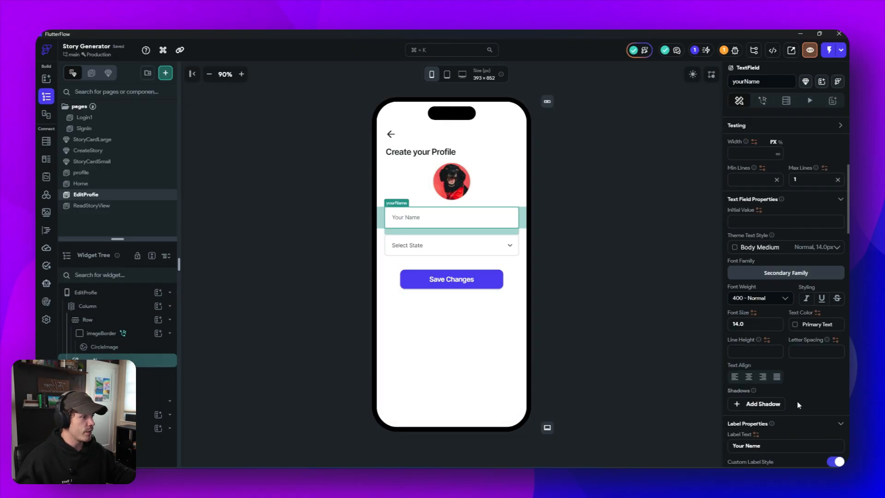
pyautogui.scroll(-4, 798, 397)
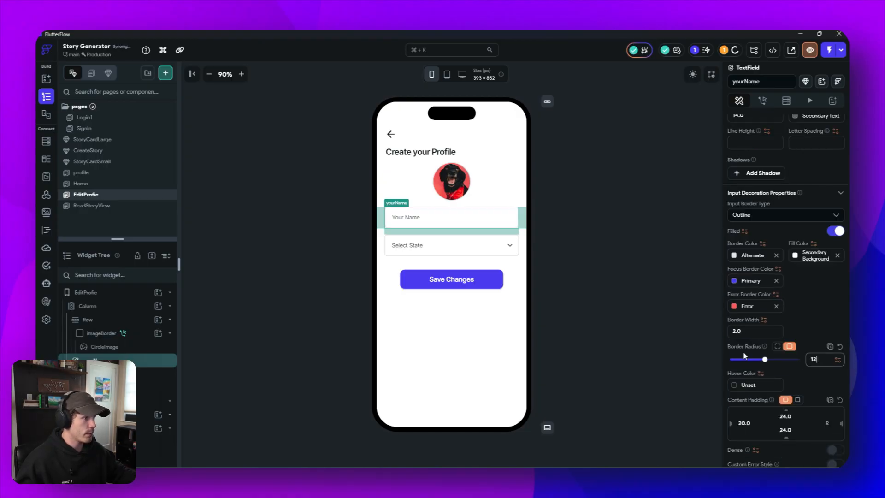
pyautogui.click(534, 257)
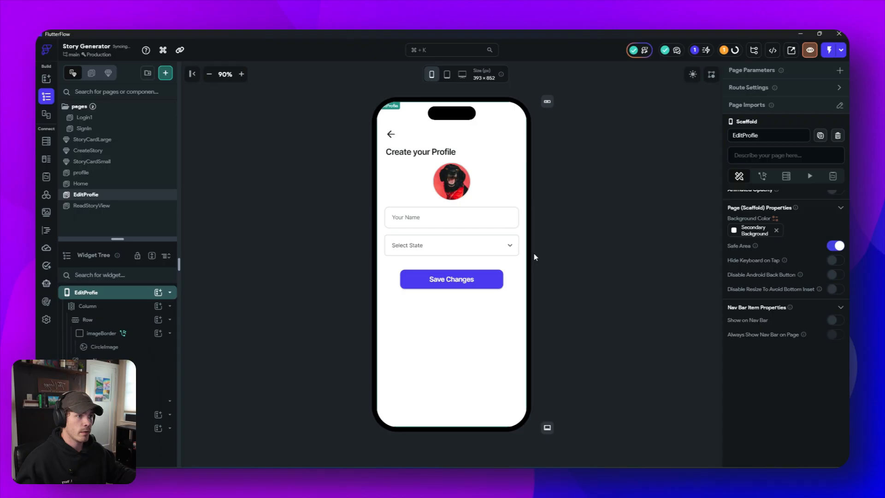
# - Delete the Select State dropdown and duplicate the Your Name text field in the form
pyautogui.click(509, 248)
pyautogui.press('Delete')
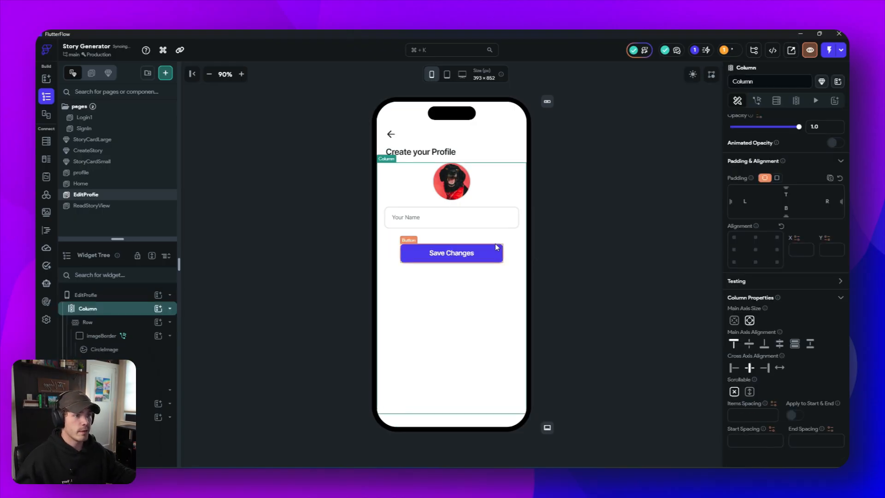
pyautogui.click(483, 216)
pyautogui.hotkey('ctrl', 'd')
pyautogui.click(432, 253)
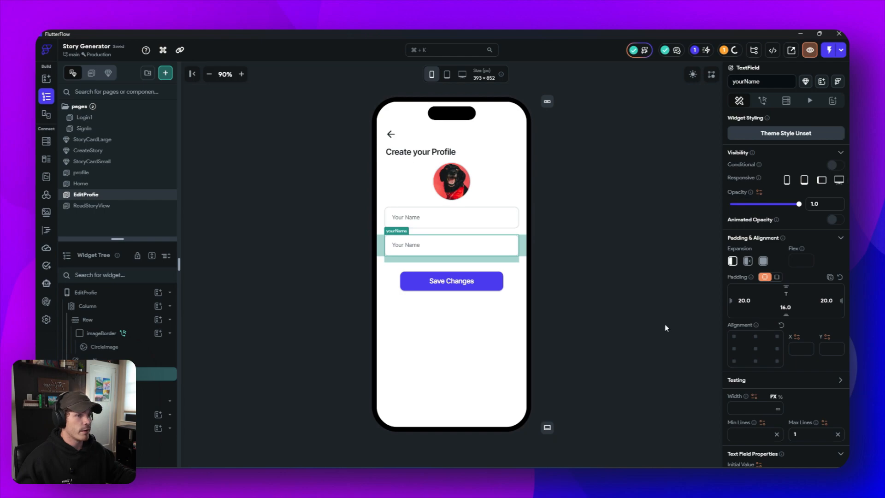
# - Change the duplicated text field's label to Your Email and open the profile page
pyautogui.click(438, 218)
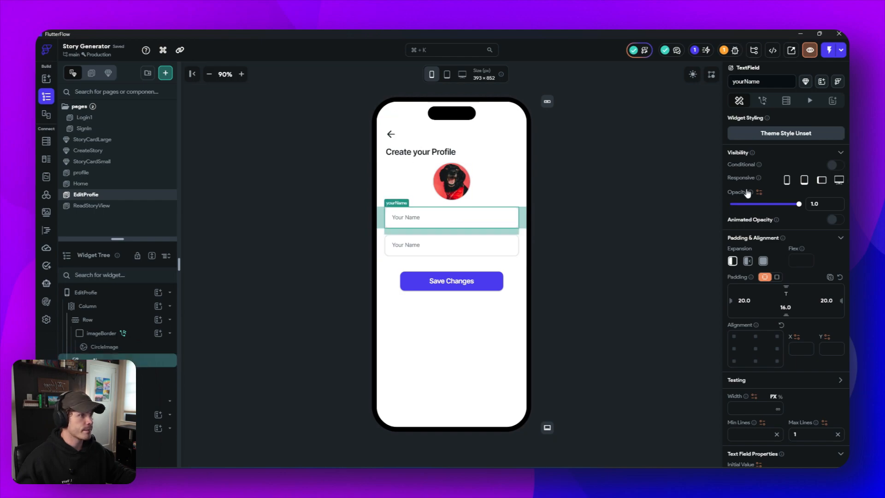
pyautogui.scroll(-7, 783, 222)
pyautogui.scroll(2, 802, 254)
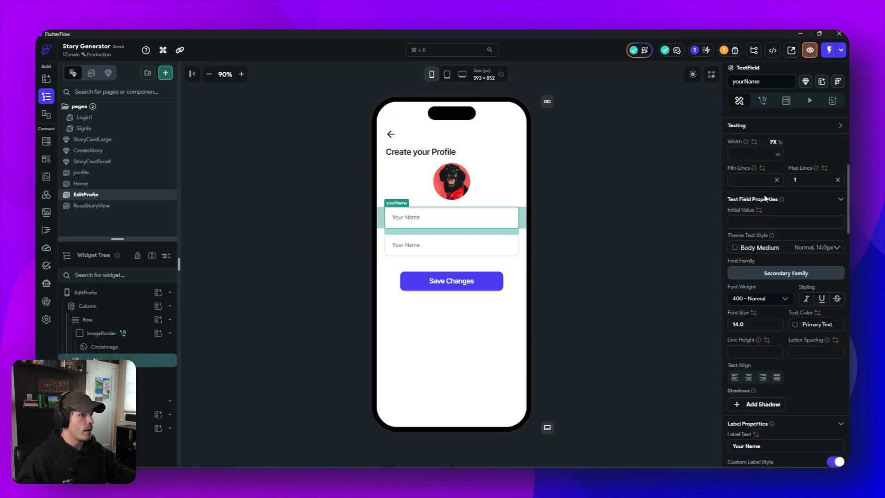
pyautogui.scroll(-5, 806, 259)
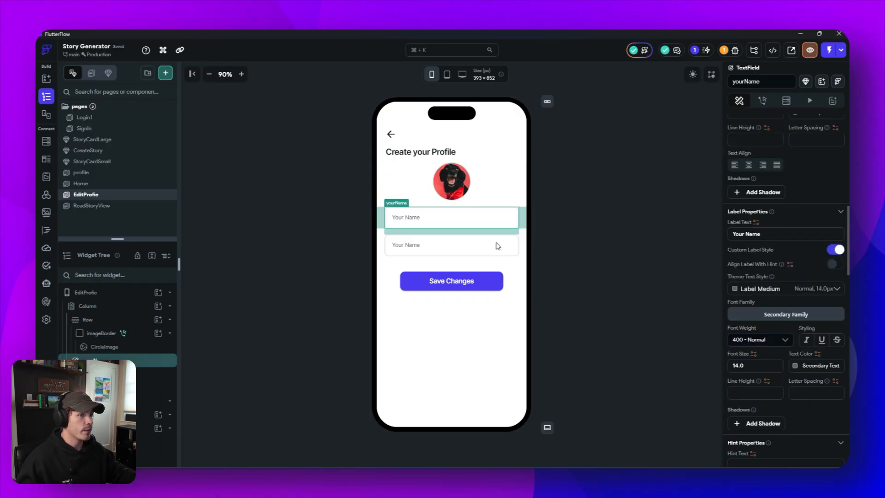
pyautogui.click(483, 246)
pyautogui.doubleClick(766, 233)
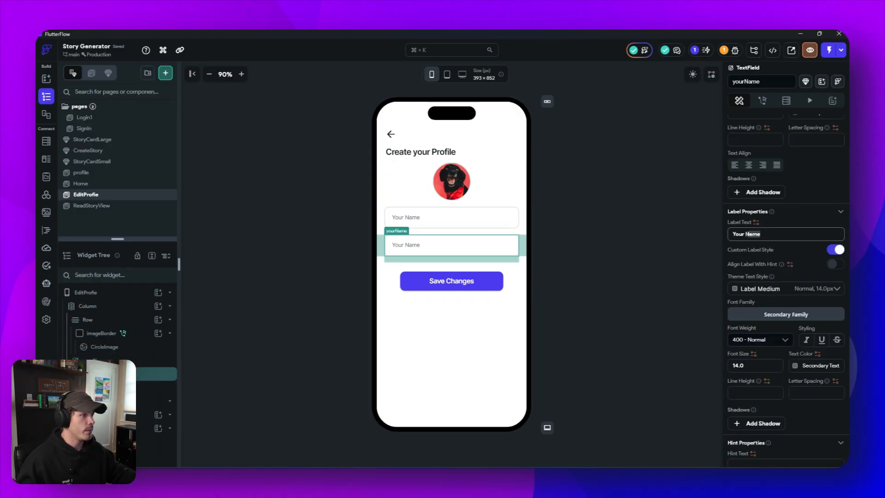
pyautogui.write('Email')
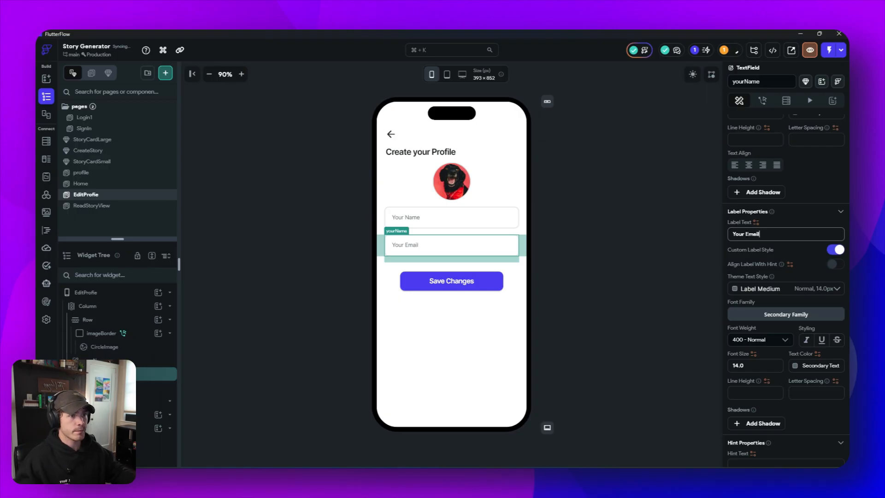
pyautogui.click(654, 247)
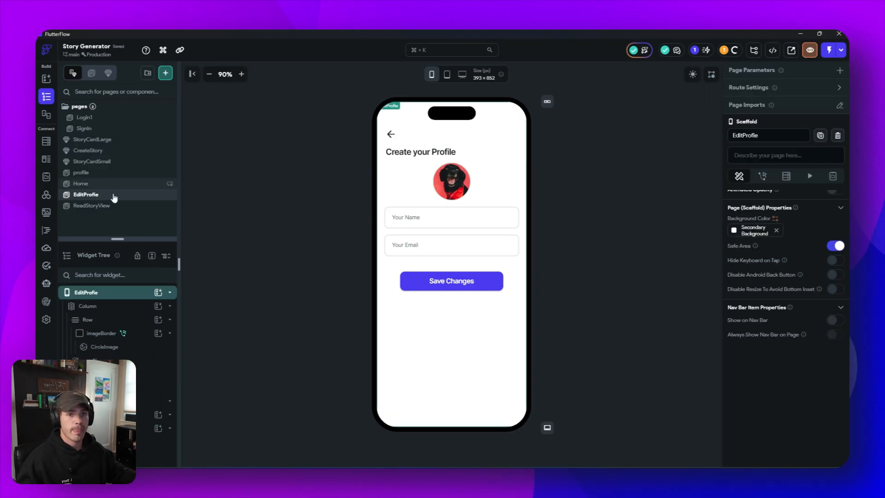
pyautogui.click(88, 173)
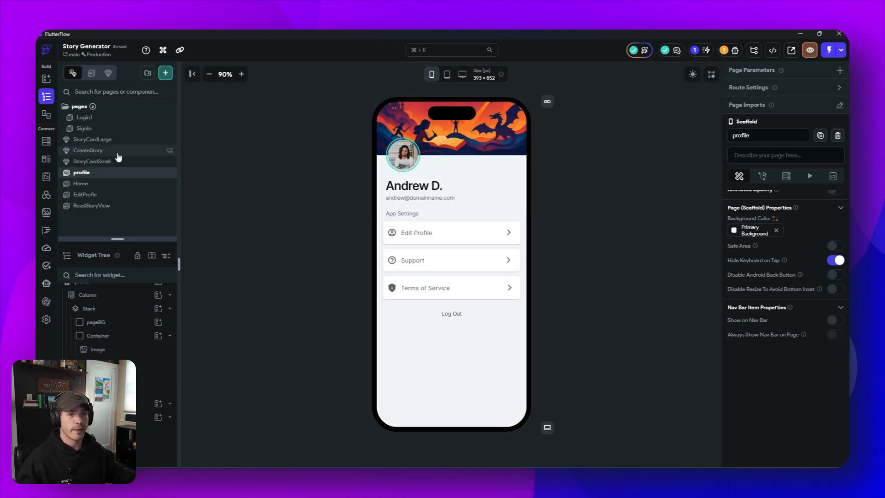
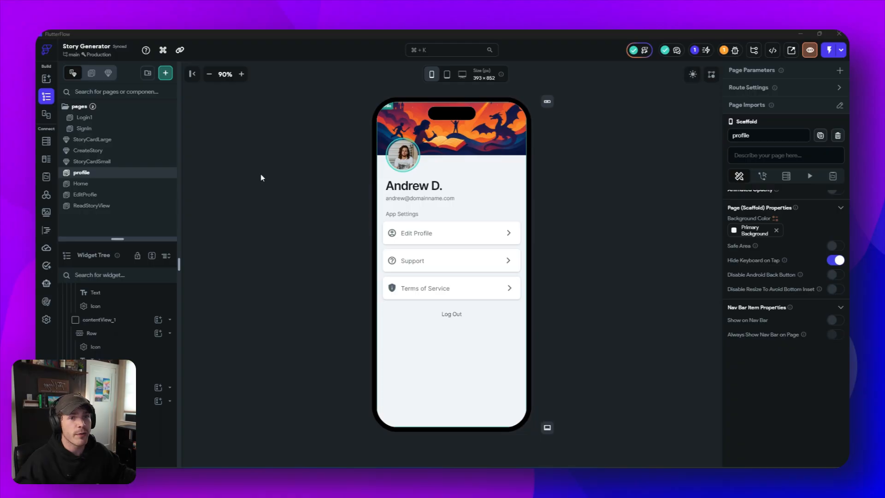
# - Create a new component named dropdownMenu from the Dropdown 8 - Options template, using the project's own theme
pyautogui.click(166, 73)
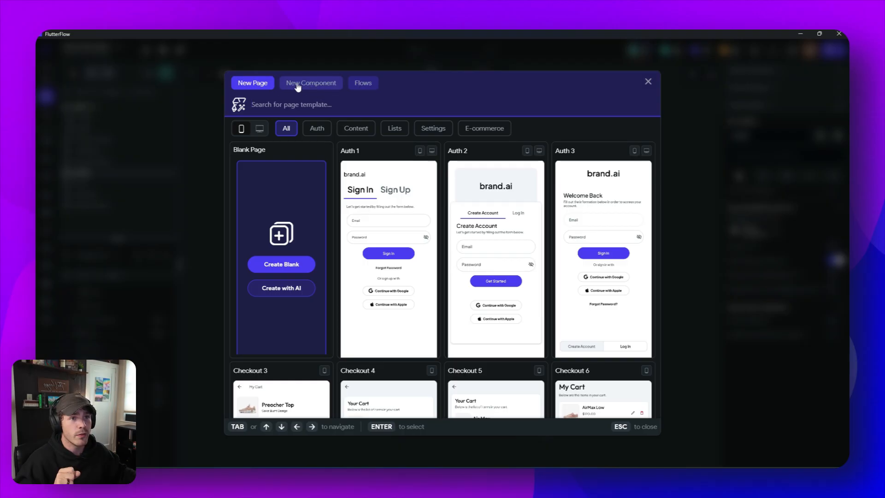
pyautogui.click(310, 88)
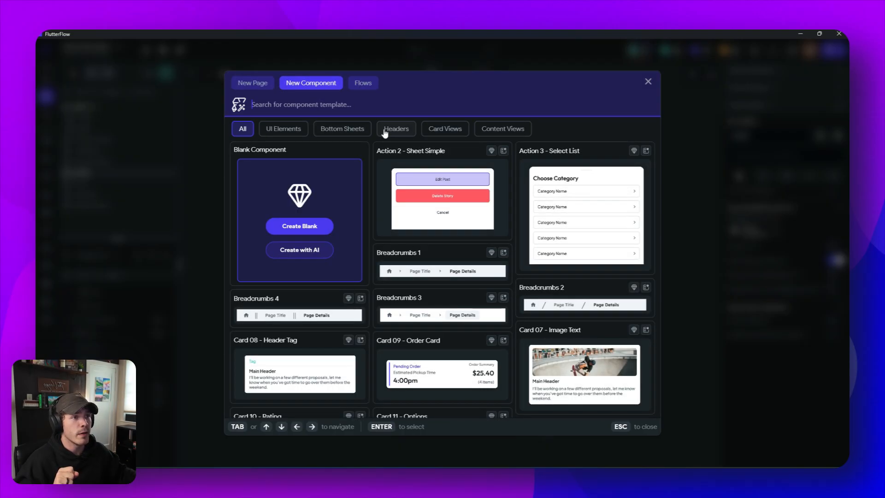
pyautogui.scroll(-3, 493, 214)
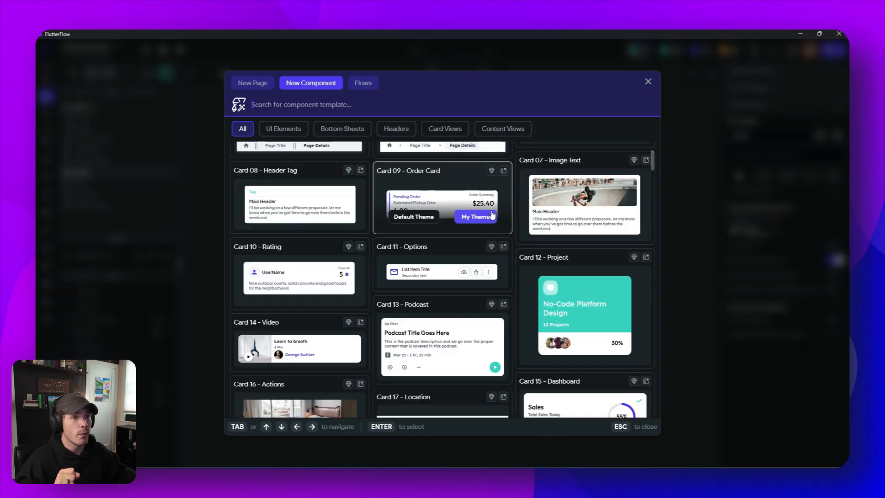
pyautogui.write('menu')
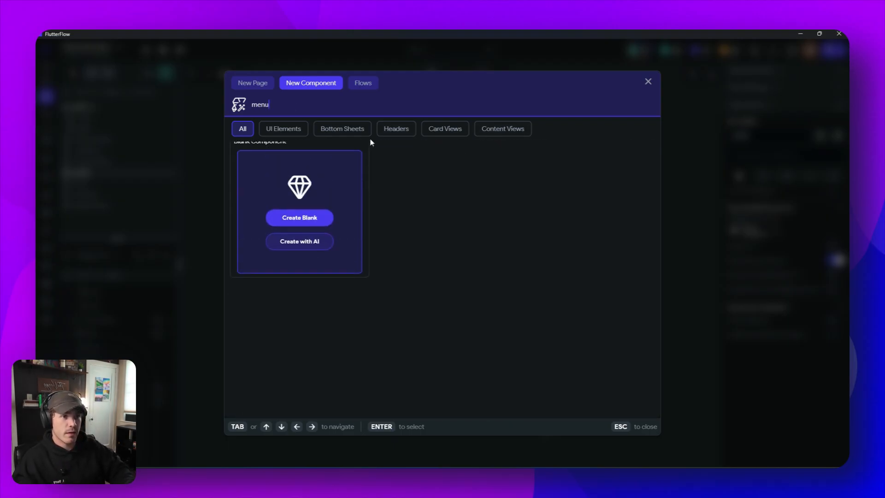
pyautogui.press('BackSpace')
pyautogui.press('BackSpace')
pyautogui.press('BackSpace')
pyautogui.press('BackSpace')
pyautogui.write('dro')
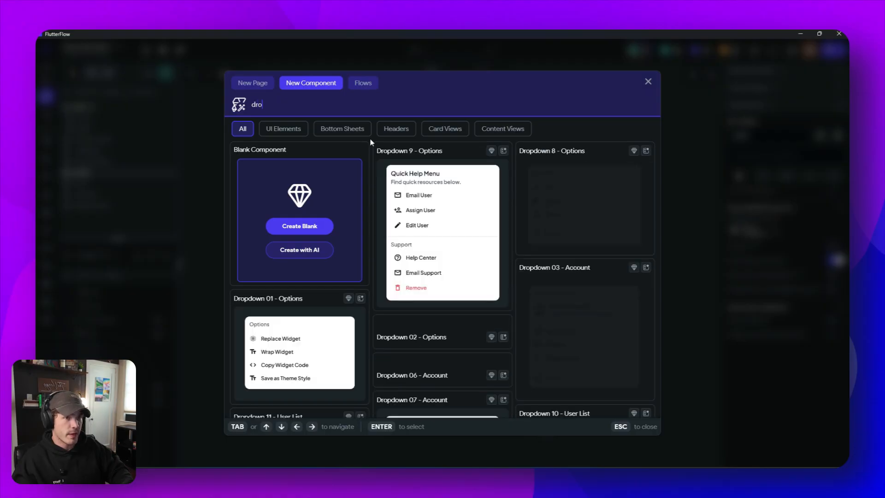
pyautogui.write('p')
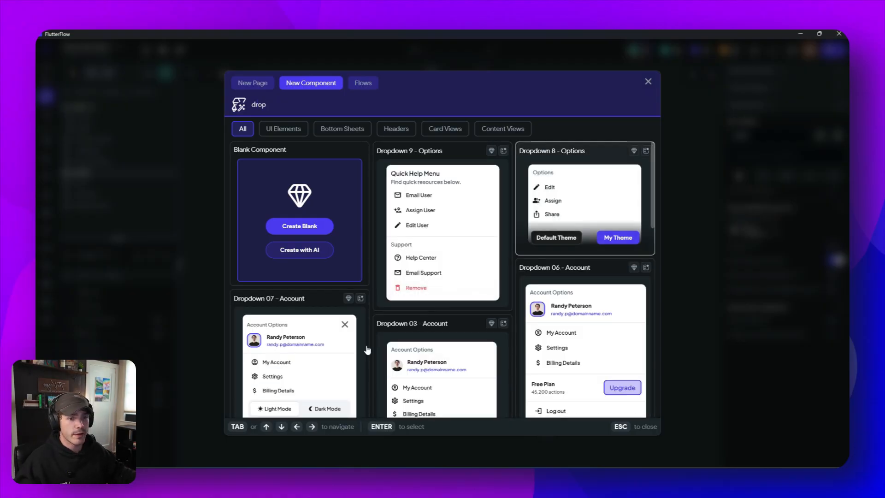
pyautogui.scroll(-2, 367, 350)
pyautogui.press('Return')
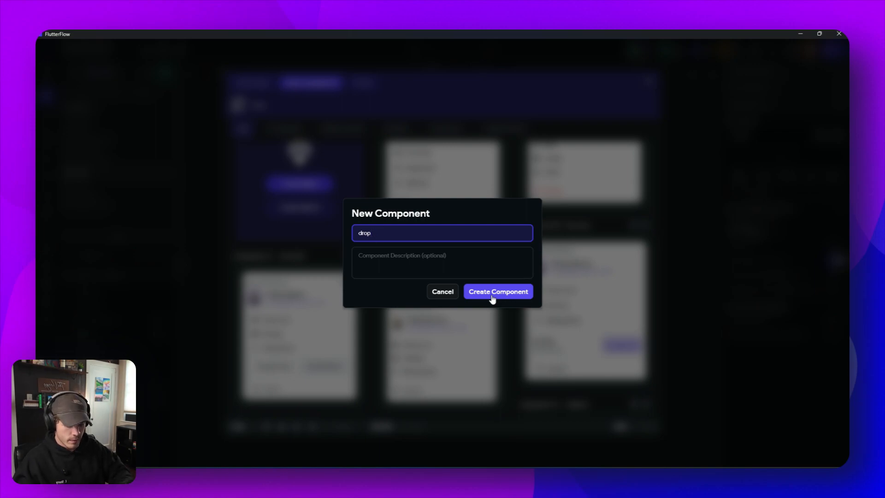
pyautogui.write('downMenu')
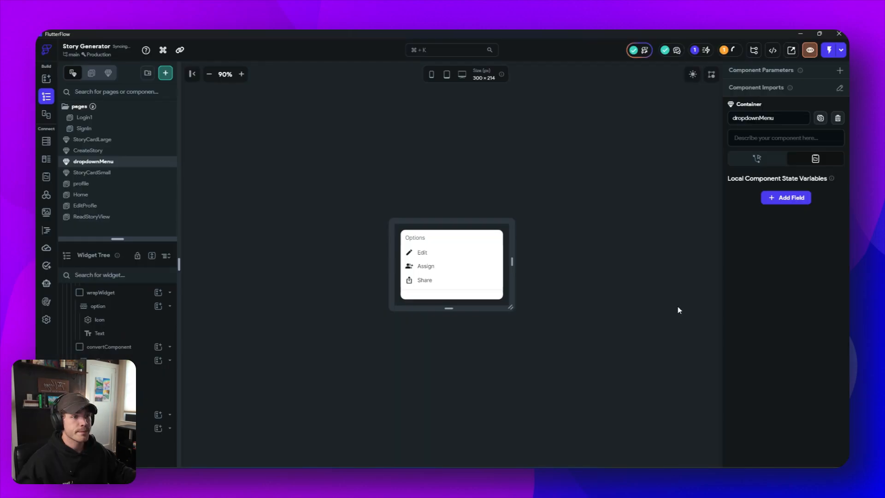
# - Increase the dropdownMenu canvas height to 285 px and delete the Assign option from the menu
pyautogui.click(427, 257)
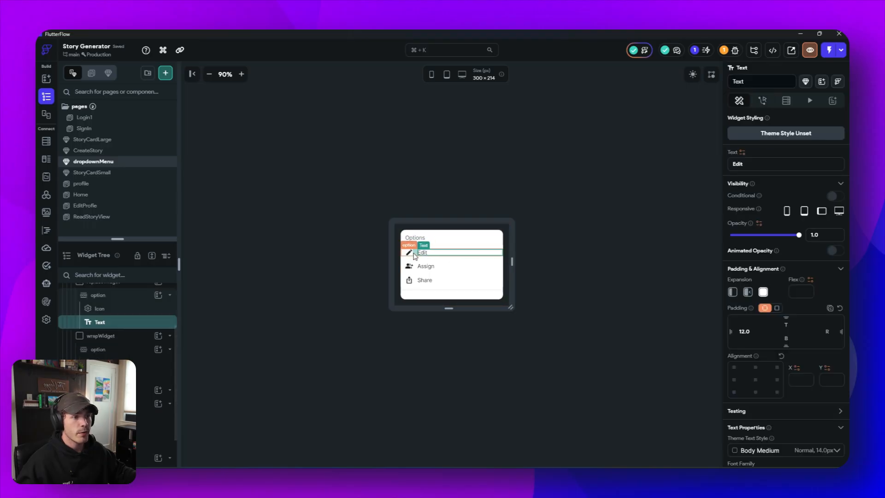
pyautogui.click(414, 256)
pyautogui.click(409, 256)
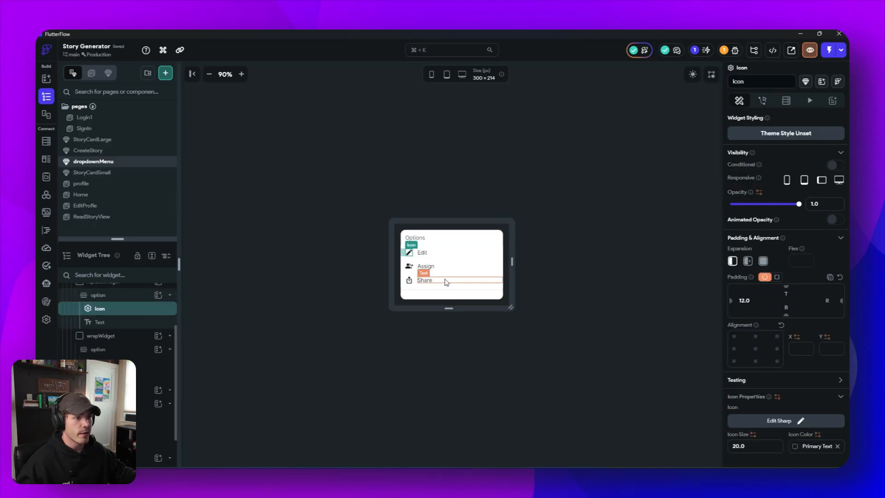
pyautogui.moveTo(446, 308); pyautogui.dragTo(446, 335)
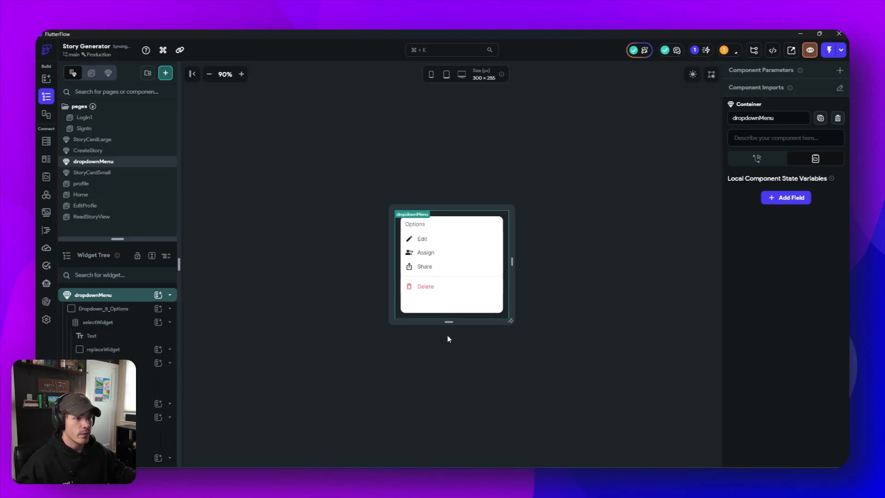
pyautogui.click(418, 275)
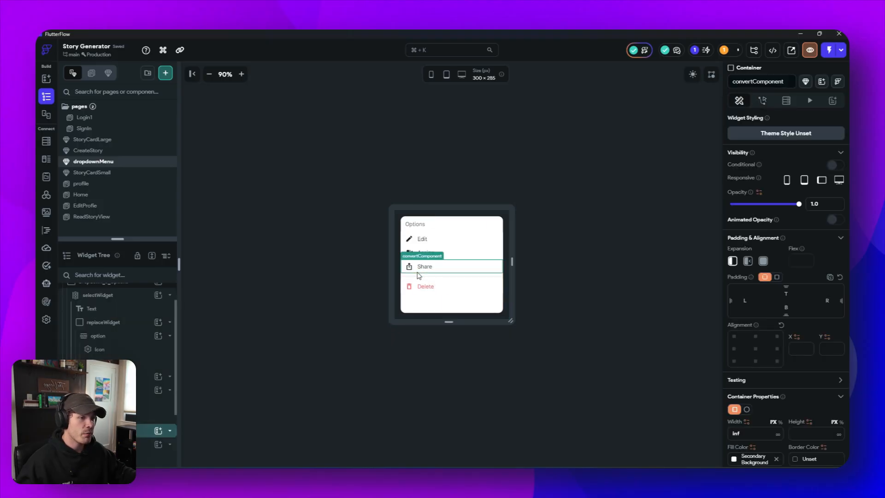
pyautogui.click(470, 252)
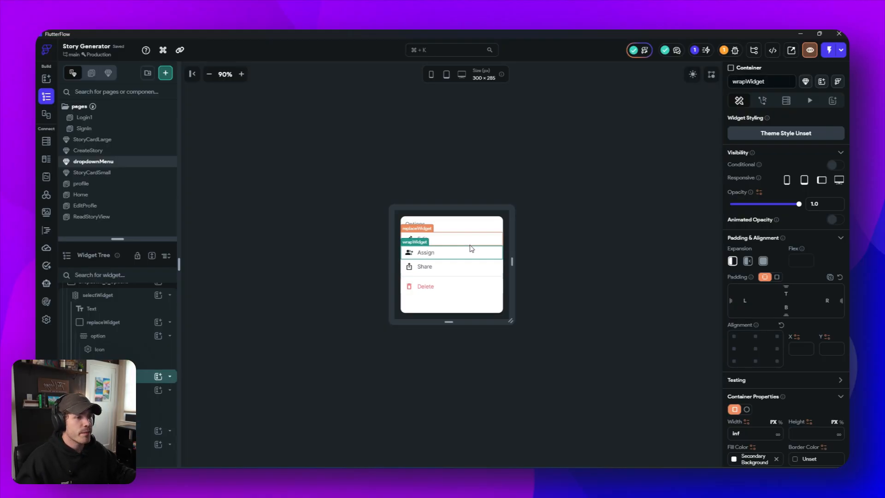
pyautogui.press('Delete')
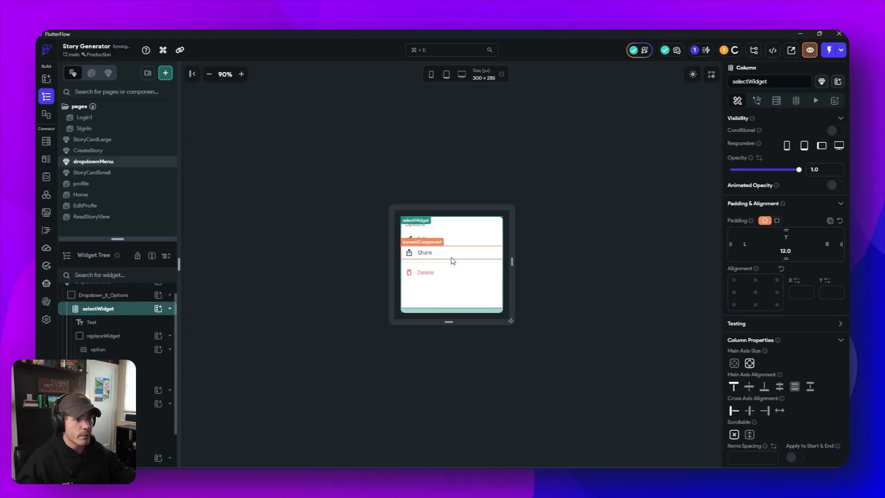
# - Change the Edit option's icon to the Favorite Border heart and its text to Favorite
pyautogui.click(409, 240)
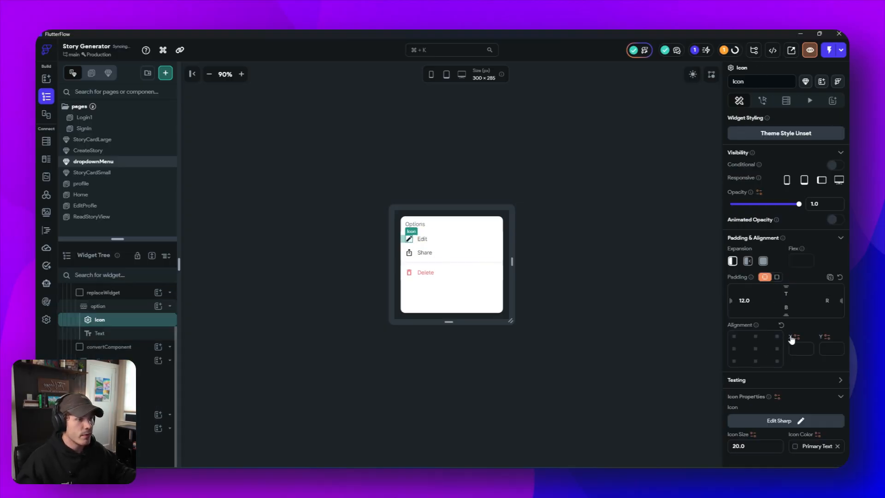
pyautogui.click(782, 421)
pyautogui.write('Hear')
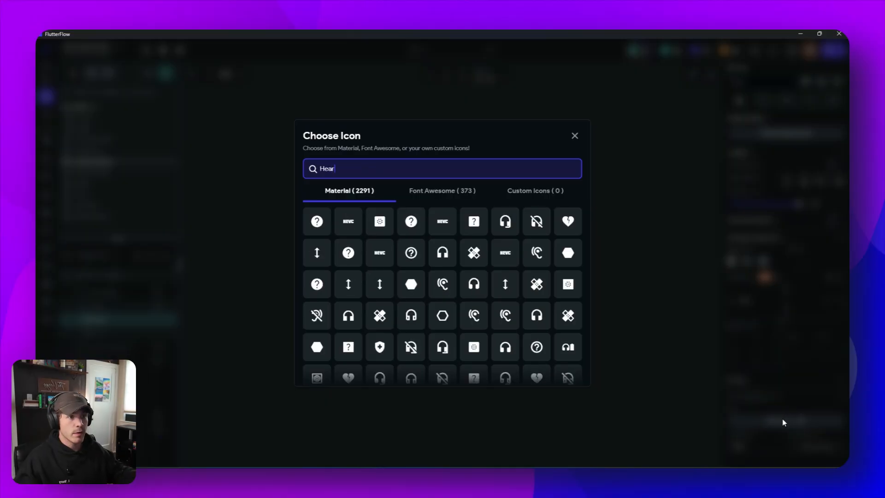
pyautogui.click(379, 252)
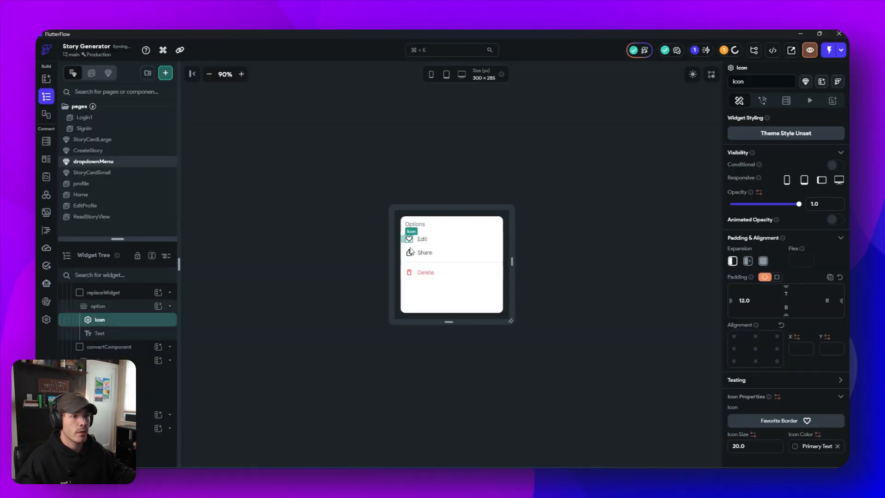
pyautogui.click(424, 240)
pyautogui.moveTo(748, 164); pyautogui.dragTo(725, 166)
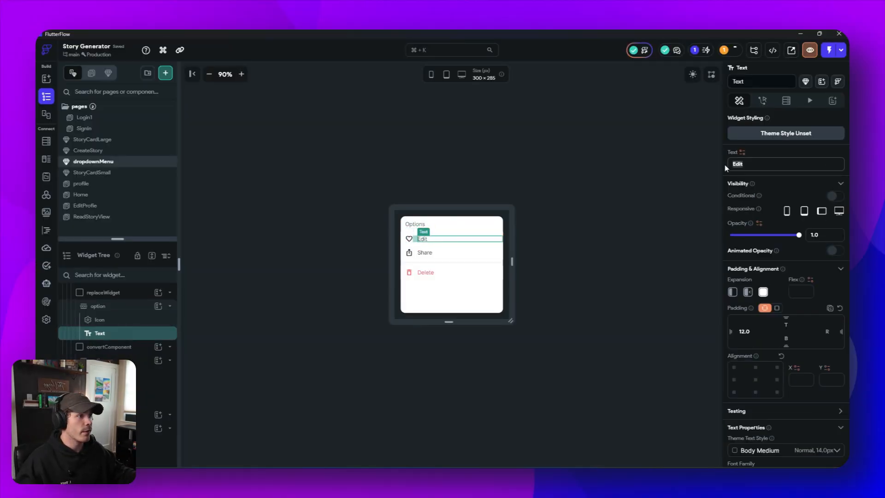
pyautogui.write('Favor')
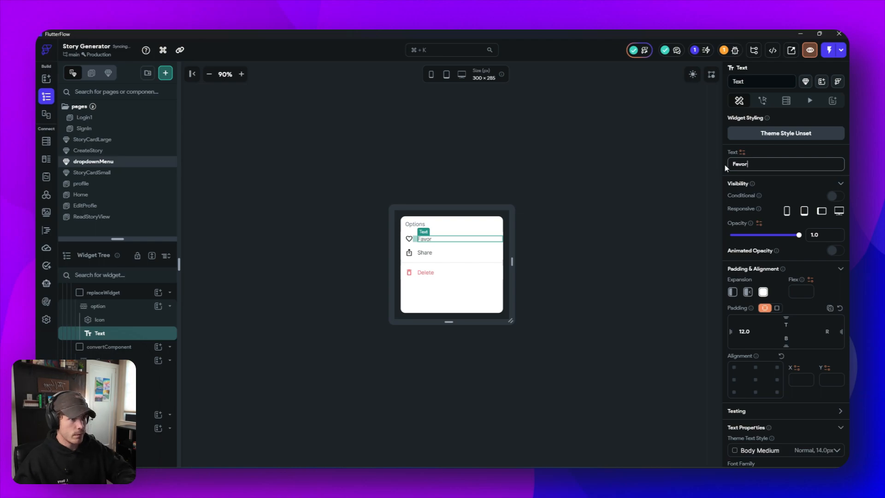
pyautogui.write('ite')
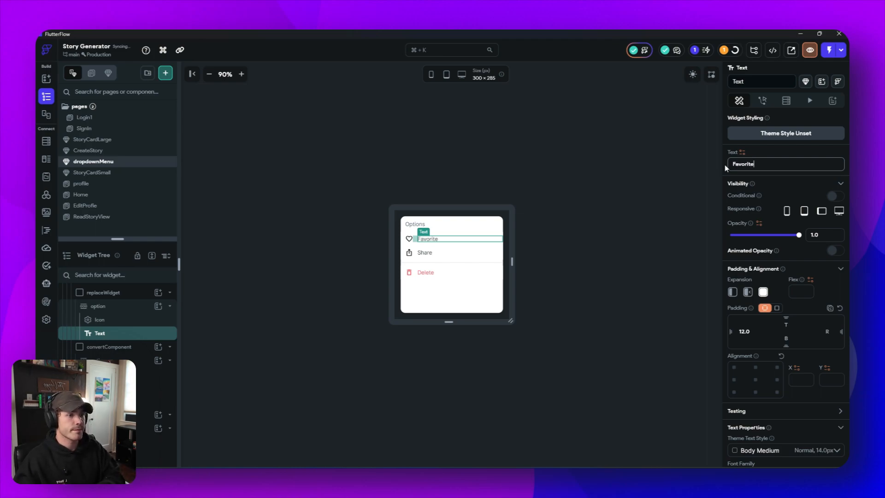
# - Set the main axis size of the menu's selectWidget column to minimum so it shrinks to its options
pyautogui.click(457, 284)
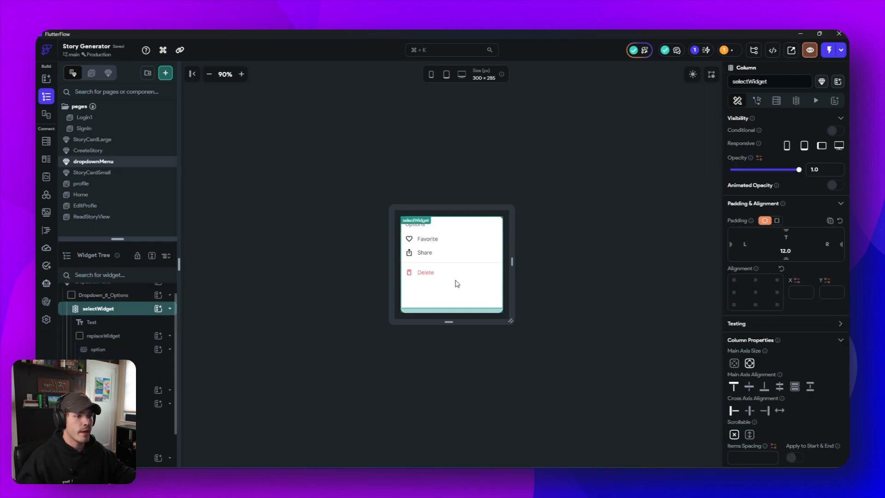
pyautogui.click(734, 363)
pyautogui.click(584, 312)
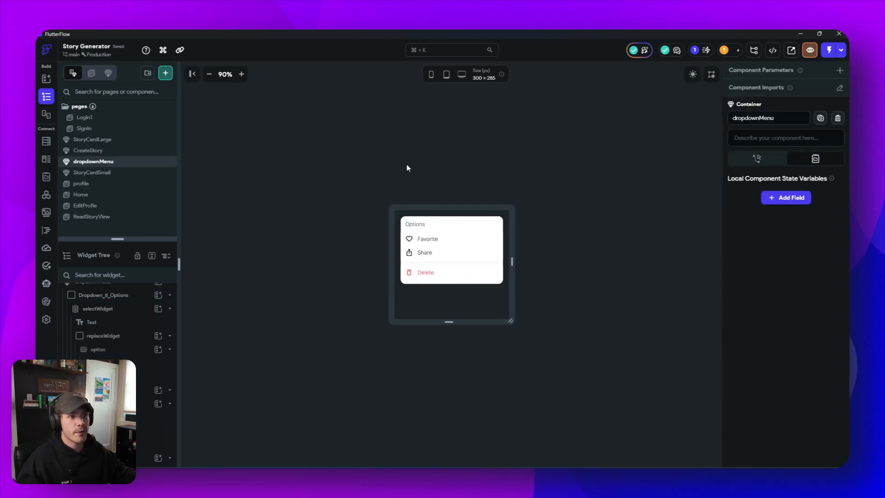
pyautogui.click(618, 208)
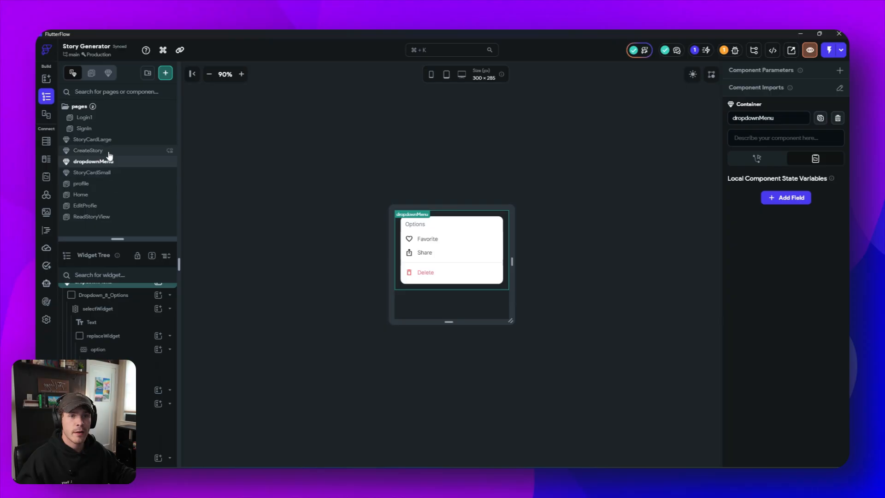
# - Create a blank component named EmptyListNoCreatedStories
pyautogui.click(166, 74)
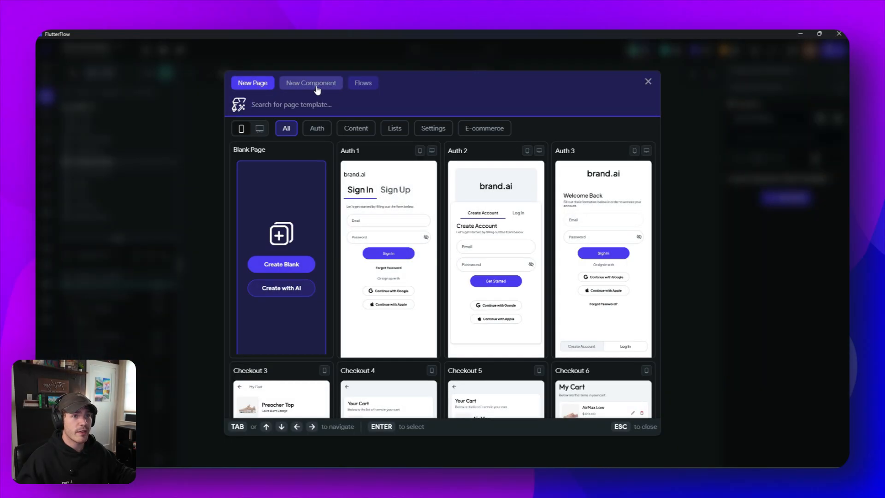
pyautogui.click(315, 86)
pyautogui.click(291, 227)
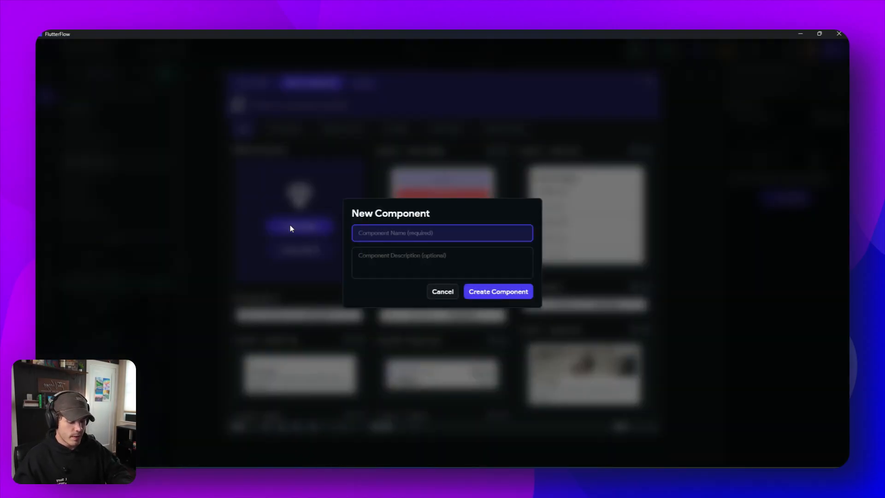
pyautogui.write('EmptyListNoCreatedStories')
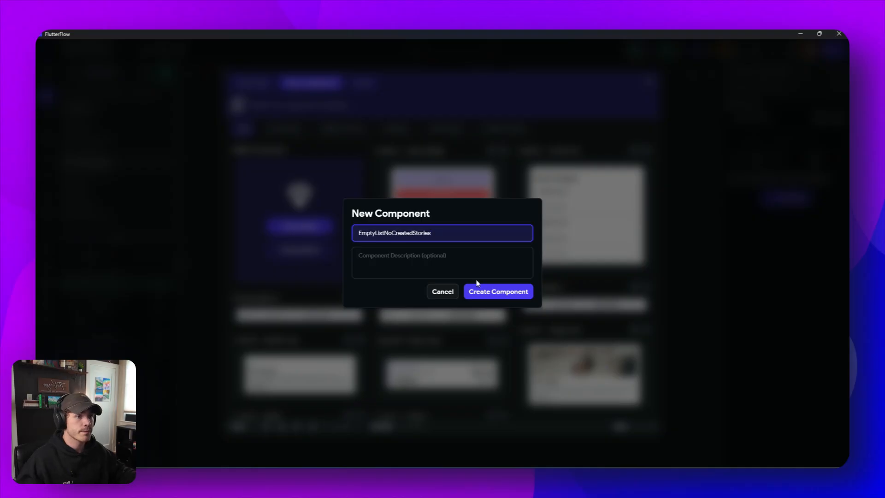
pyautogui.click(496, 298)
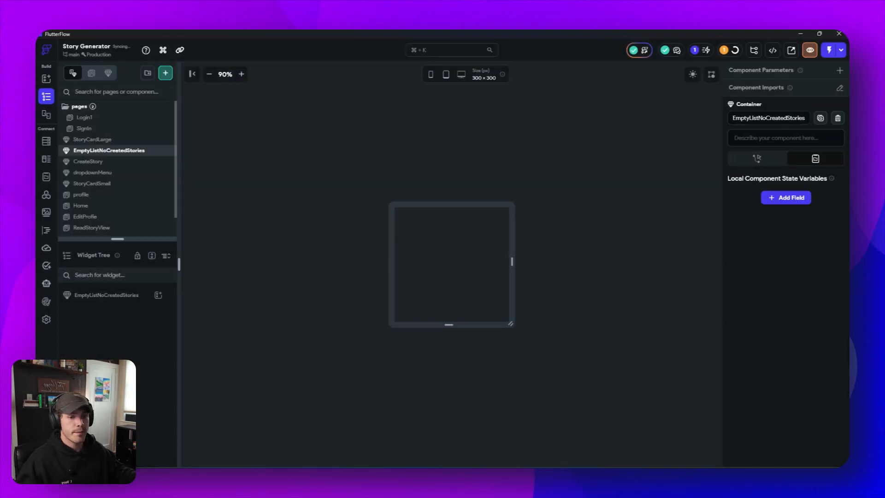
# - Add a Container to the EmptyListNoCreatedStories component and nest a Column inside it
pyautogui.click(159, 241)
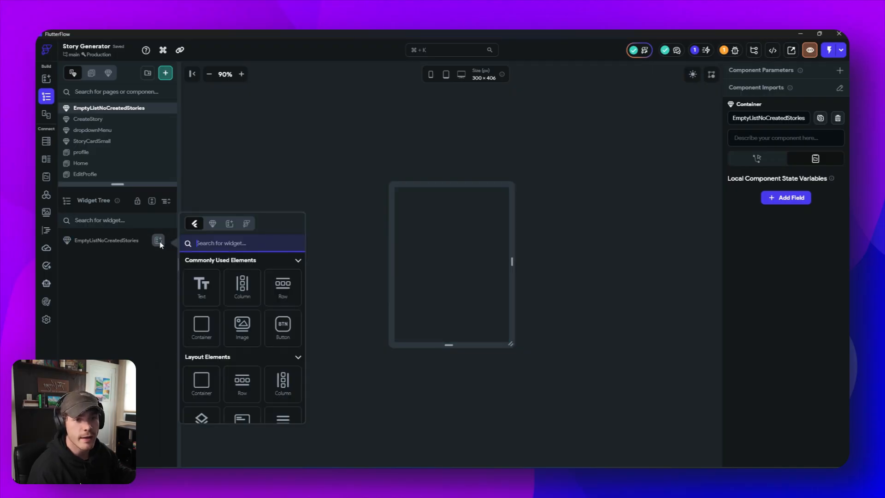
pyautogui.click(199, 327)
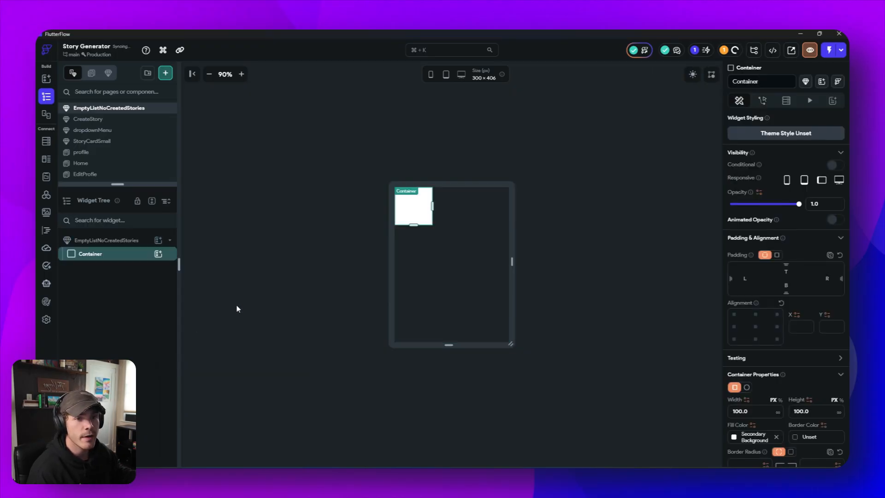
pyautogui.click(158, 253)
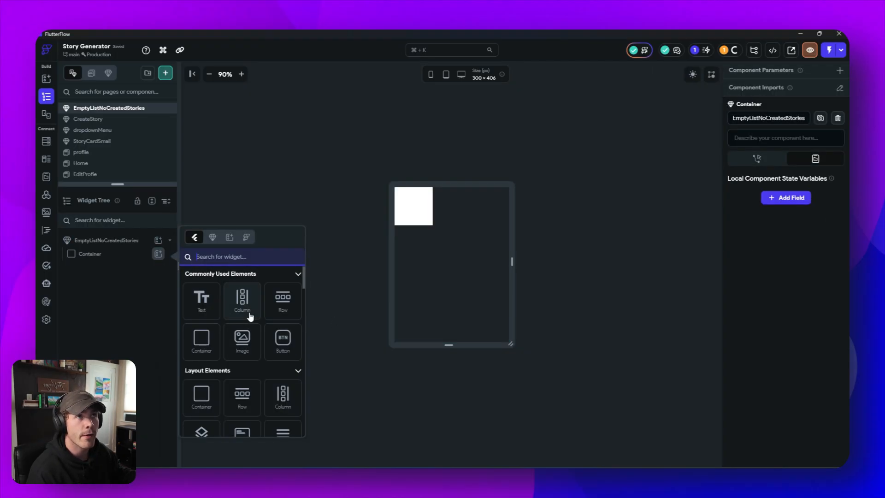
pyautogui.click(249, 316)
# - Add an Image, a Text and a Button to the column, and widen the component canvas to about 582 px
pyautogui.click(161, 272)
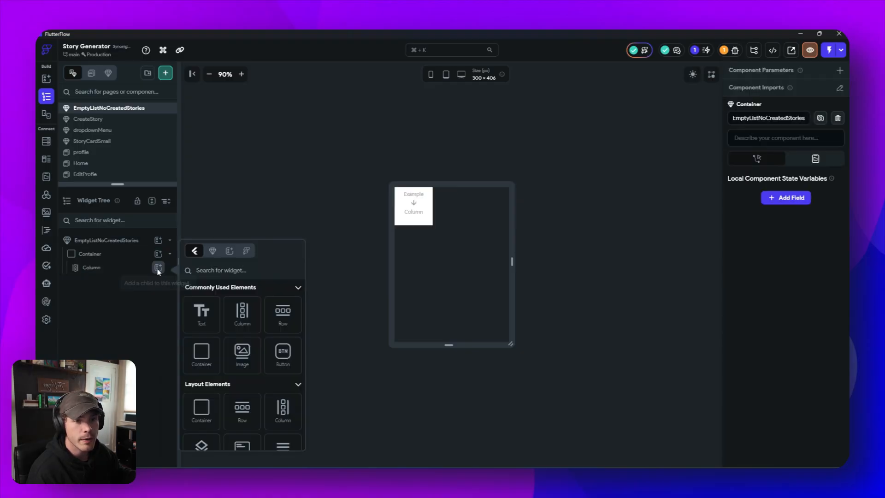
pyautogui.click(242, 355)
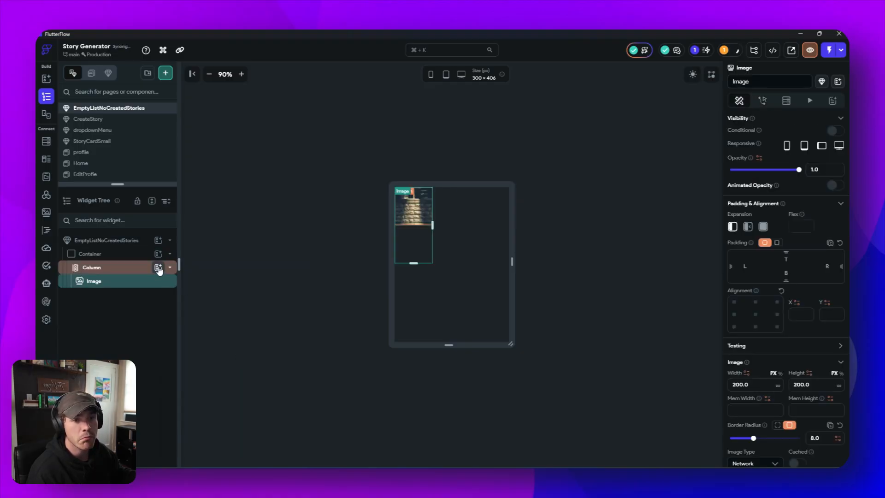
pyautogui.click(158, 267)
pyautogui.click(199, 310)
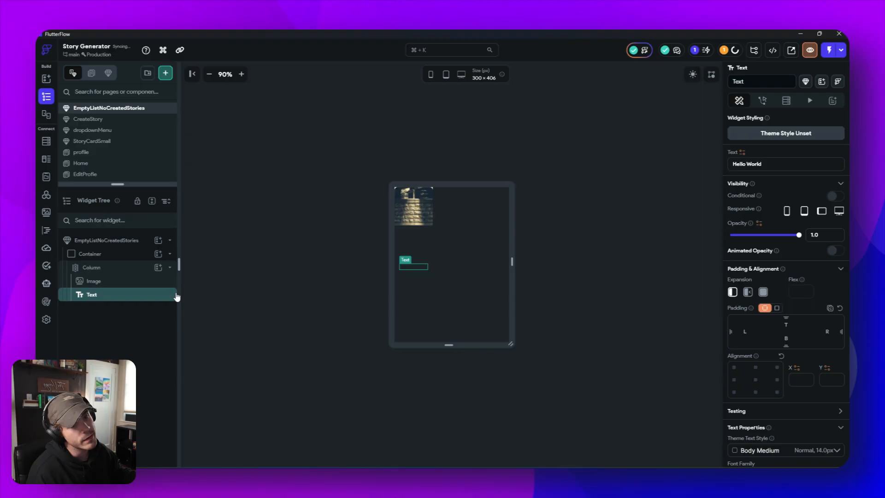
pyautogui.click(158, 268)
pyautogui.click(279, 364)
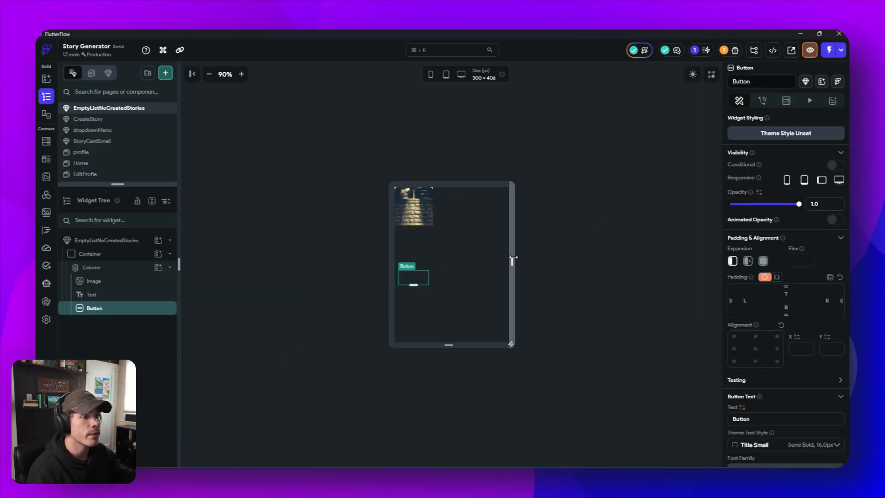
pyautogui.moveTo(512, 253); pyautogui.dragTo(566, 259)
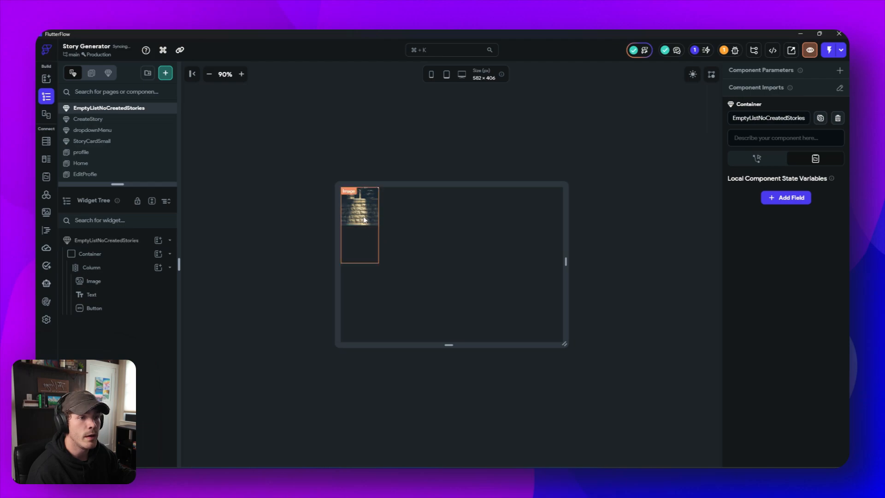
# - Clear the Container's fixed width and height, and enlarge the component canvas to about 804 × 460 px
pyautogui.click(359, 238)
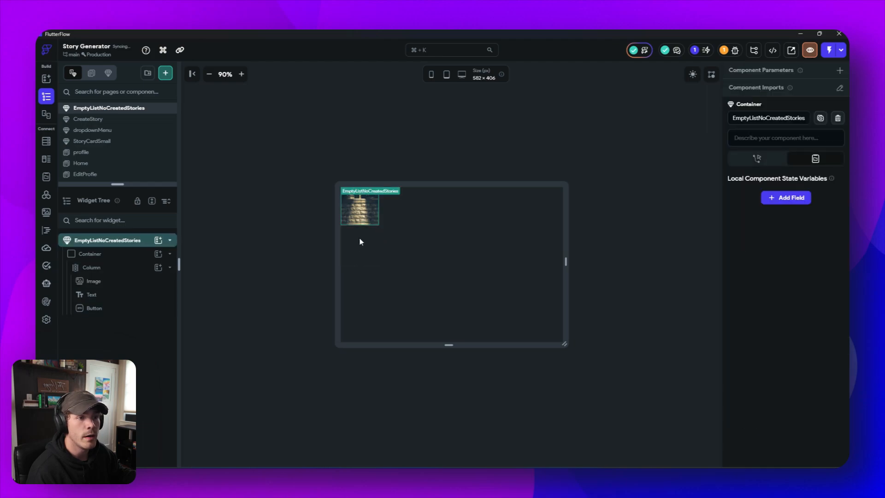
pyautogui.click(105, 298)
pyautogui.click(491, 206)
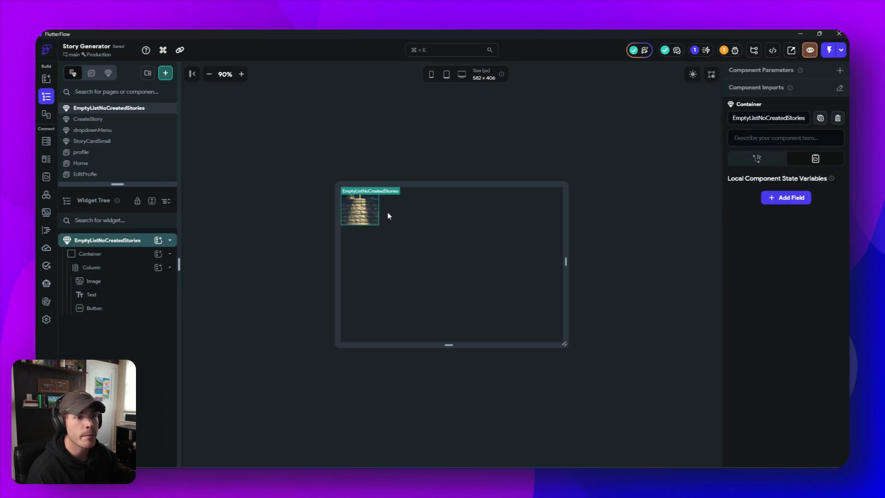
pyautogui.click(128, 254)
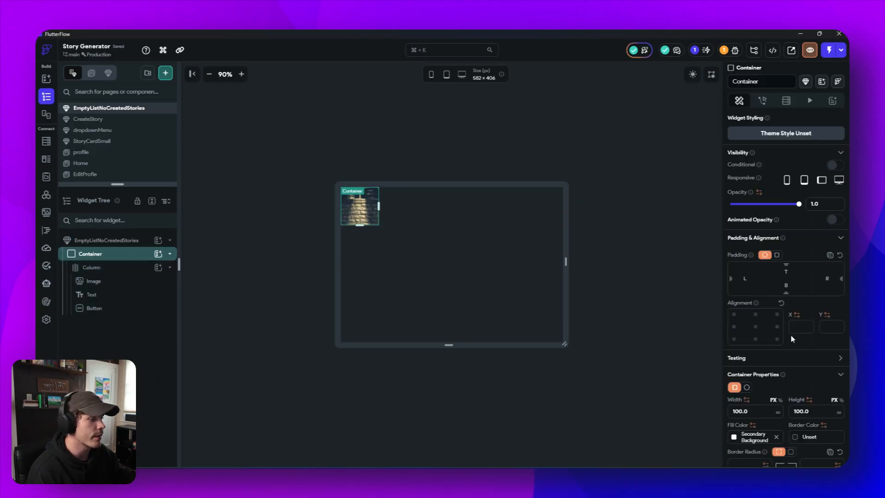
pyautogui.scroll(-3, 756, 305)
pyautogui.click(762, 288)
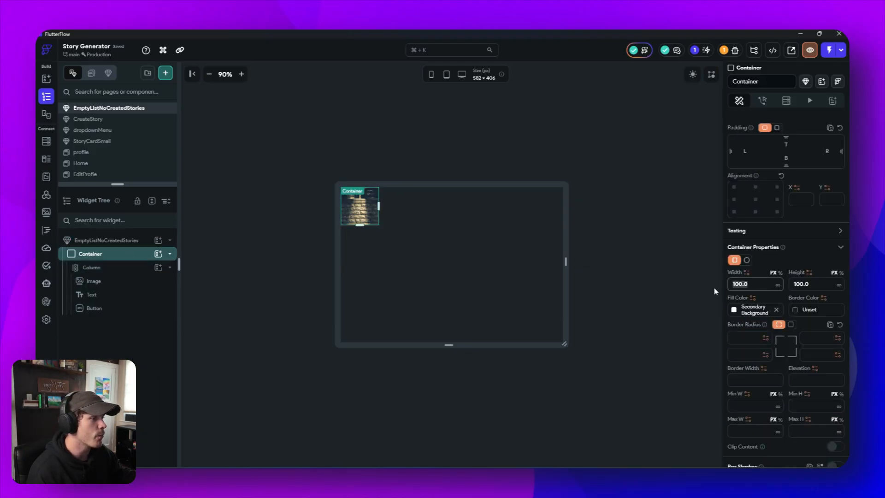
pyautogui.press('BackSpace')
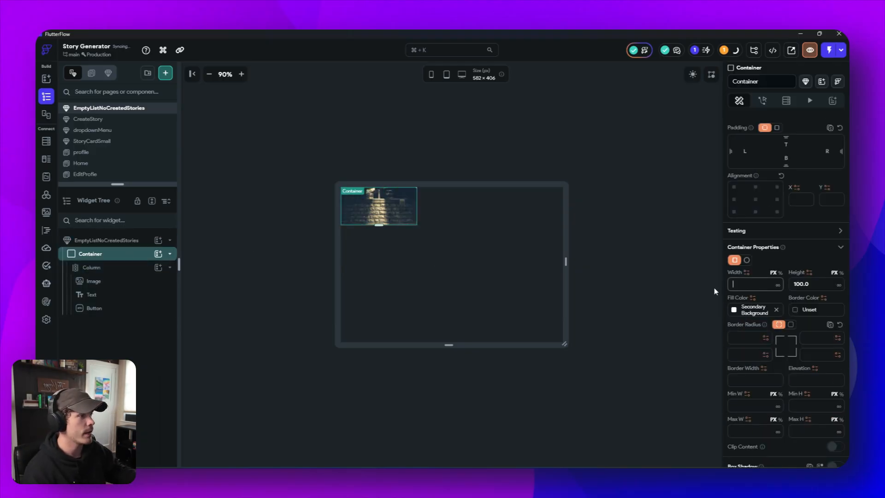
pyautogui.click(791, 284)
pyautogui.press('BackSpace')
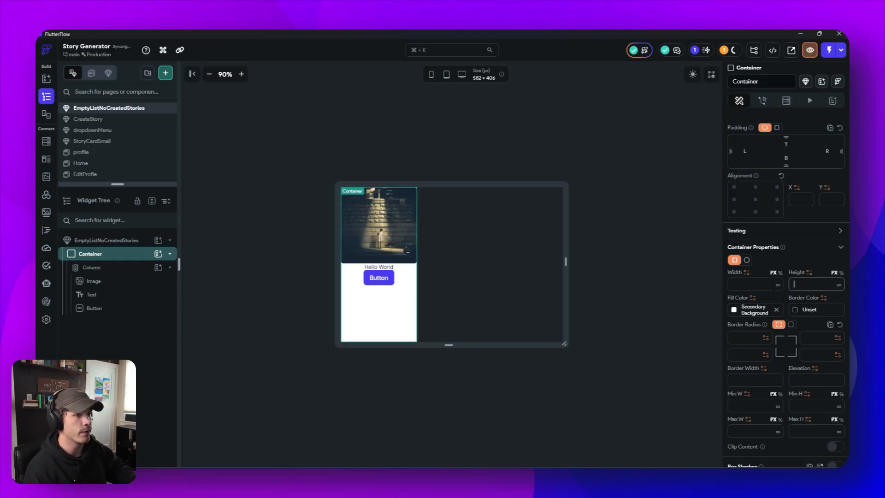
pyautogui.click(612, 228)
pyautogui.moveTo(565, 261); pyautogui.dragTo(608, 268)
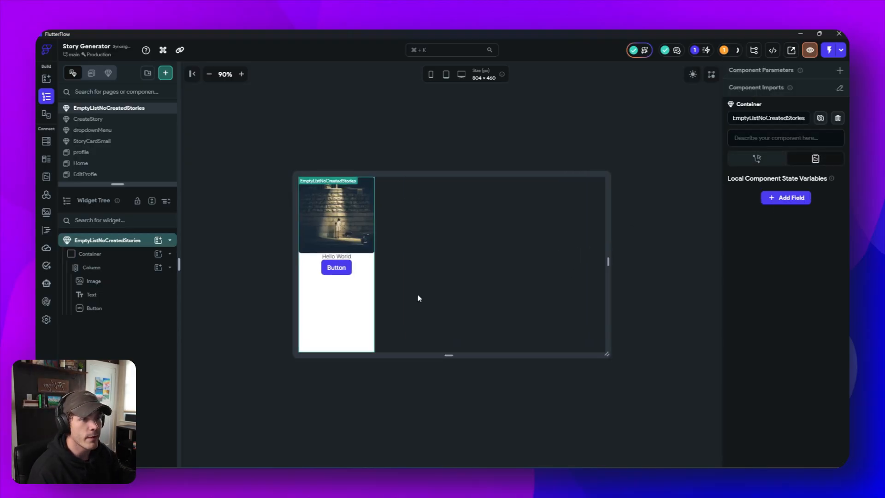
# - Switch the Image widget's type to Asset and use Travel_Diary.png as its picture
pyautogui.click(319, 213)
pyautogui.scroll(-5, 725, 389)
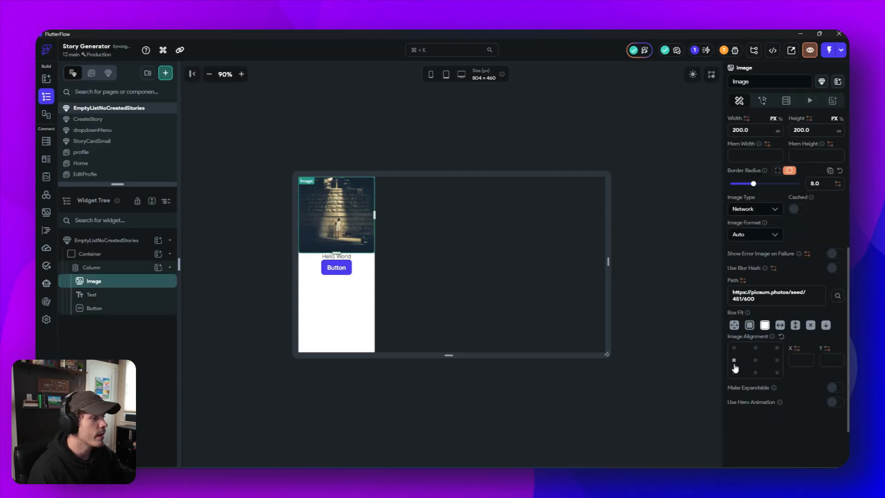
pyautogui.click(752, 234)
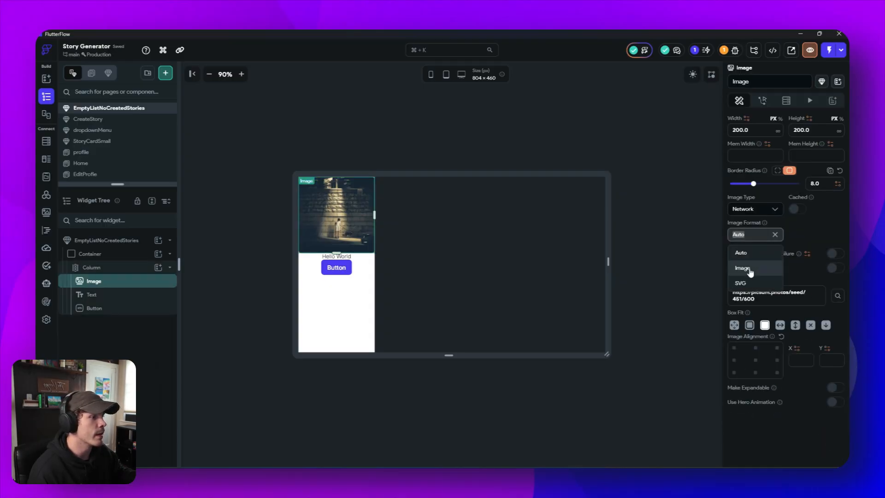
pyautogui.click(755, 209)
pyautogui.click(756, 245)
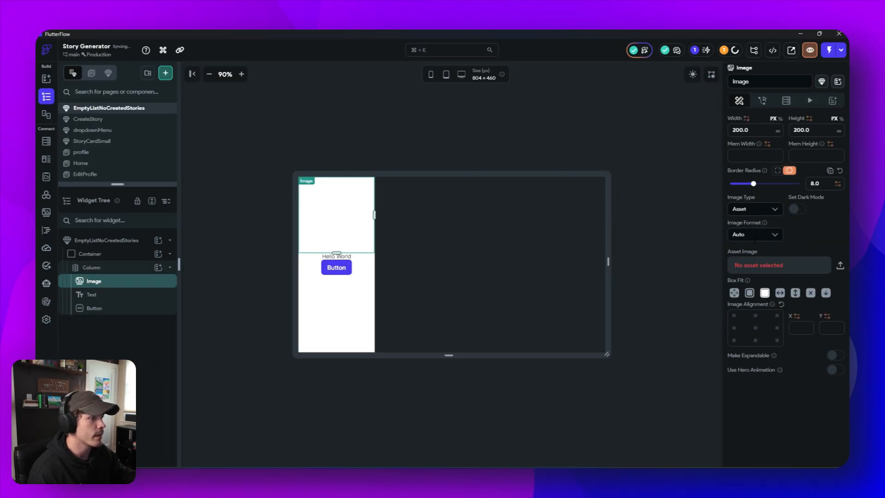
pyautogui.click(749, 269)
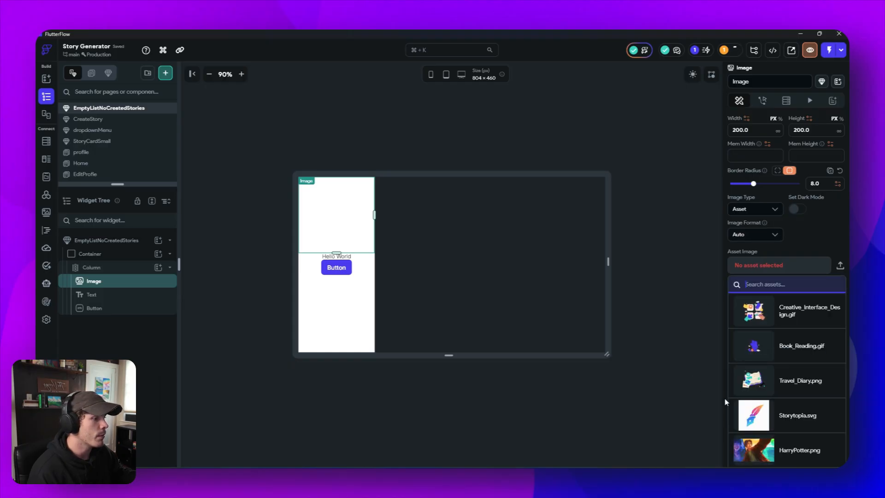
pyautogui.click(785, 386)
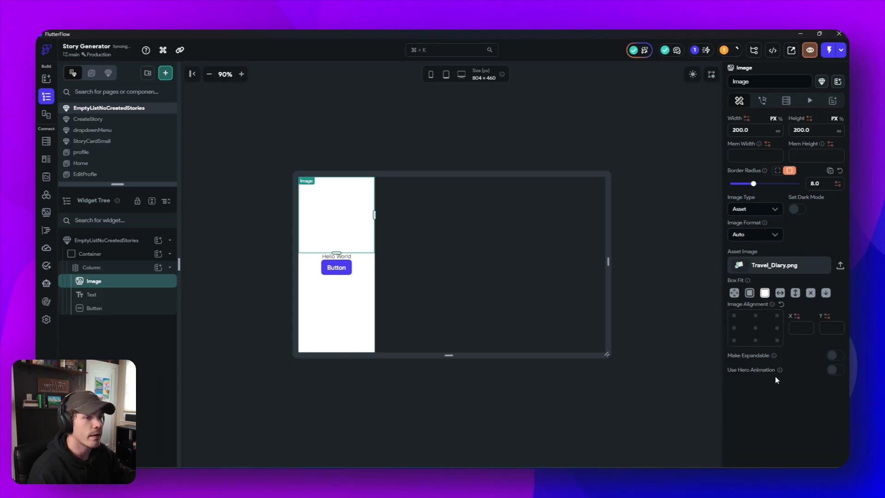
pyautogui.click(497, 409)
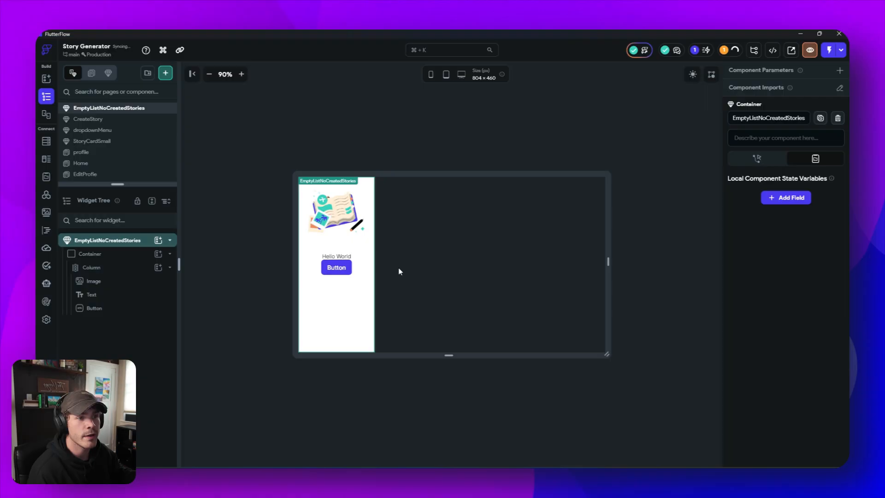
# - Replace the Text widget's content with "No stories create yet"
pyautogui.click(338, 257)
pyautogui.tripleClick(729, 164)
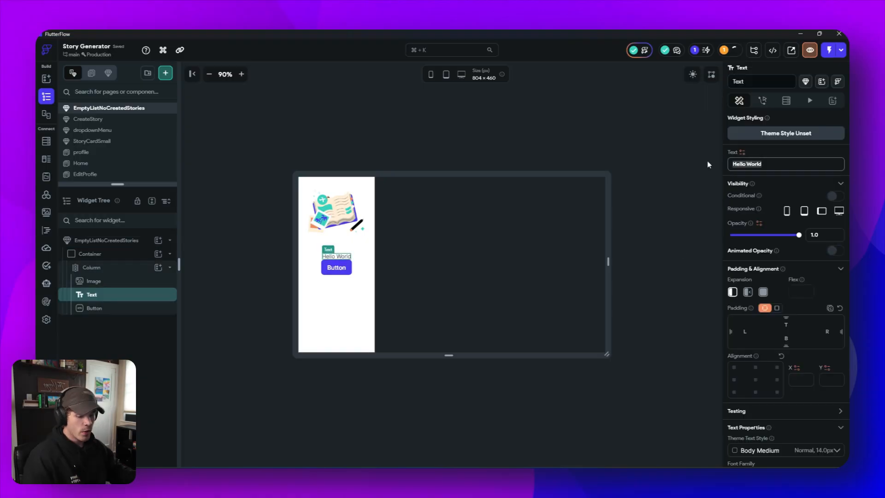
pyautogui.write('No ')
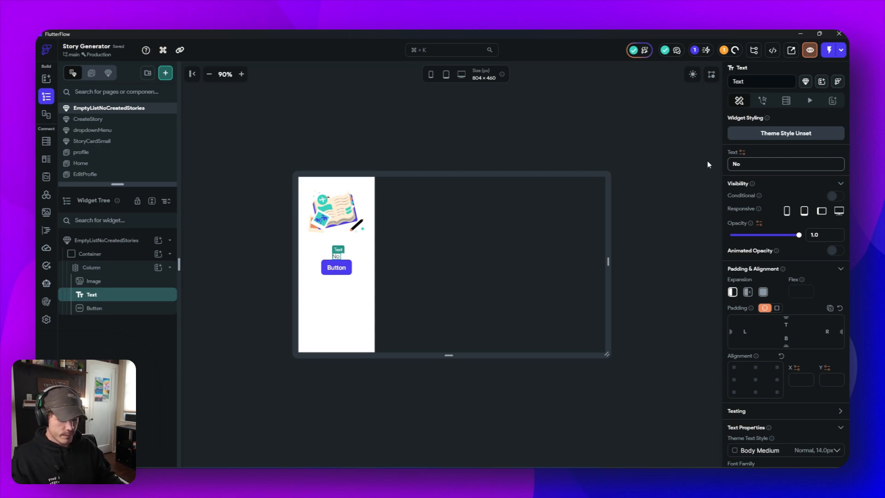
pyautogui.write('stroies')
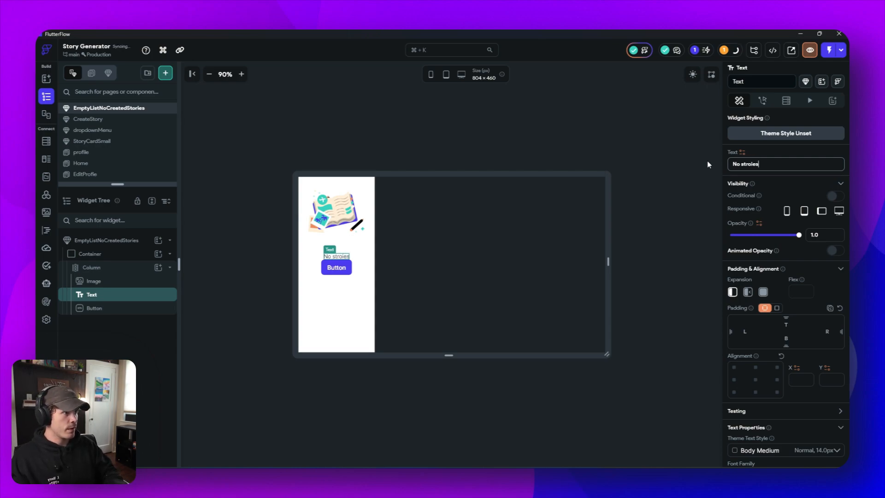
pyautogui.press('BackSpace')
pyautogui.press('BackSpace')
pyautogui.press('BackSpace')
pyautogui.press('BackSpace')
pyautogui.press('BackSpace')
pyautogui.write('ori')
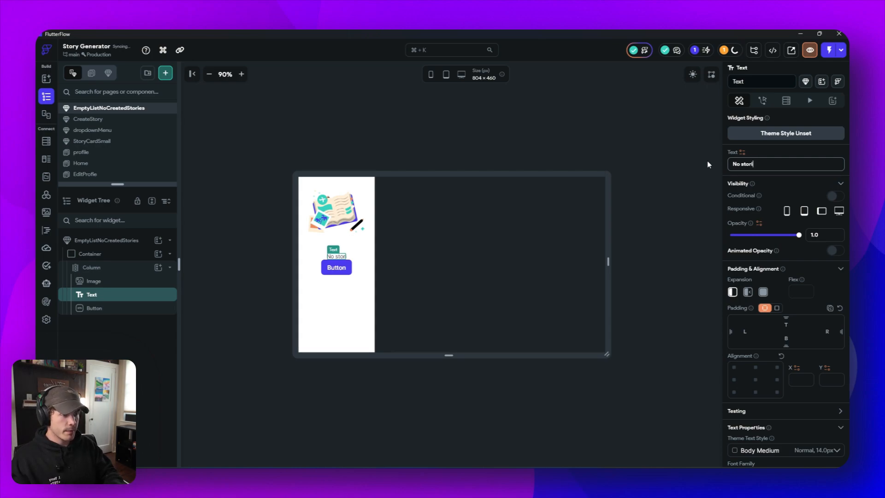
pyautogui.write('es create yer')
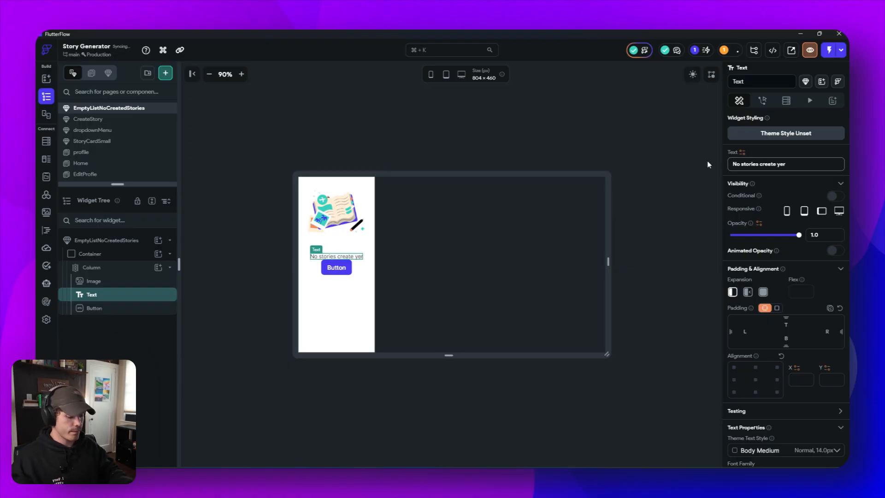
pyautogui.press('BackSpace')
pyautogui.write('t')
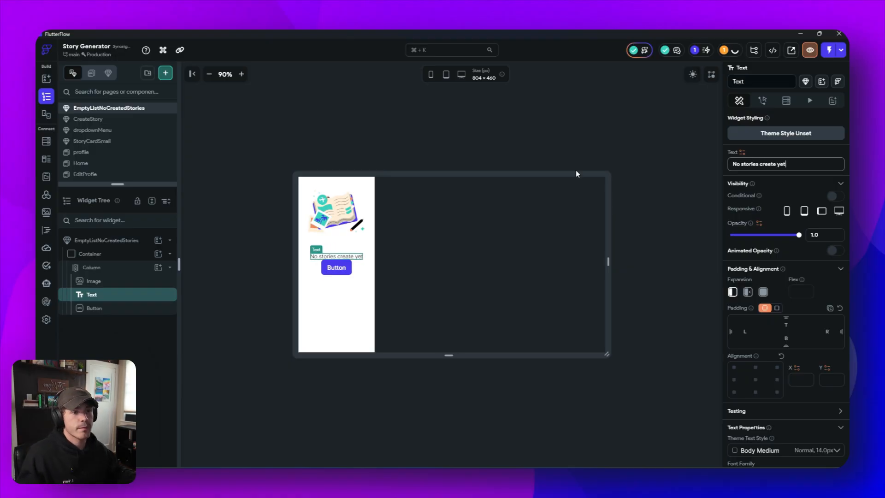
# - Change the button's label to "Create Now"
pyautogui.click(335, 271)
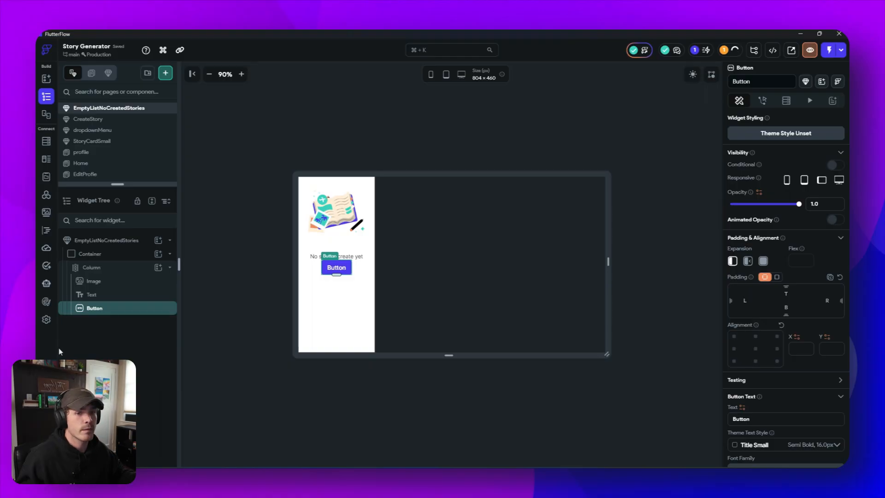
pyautogui.scroll(-3, 767, 249)
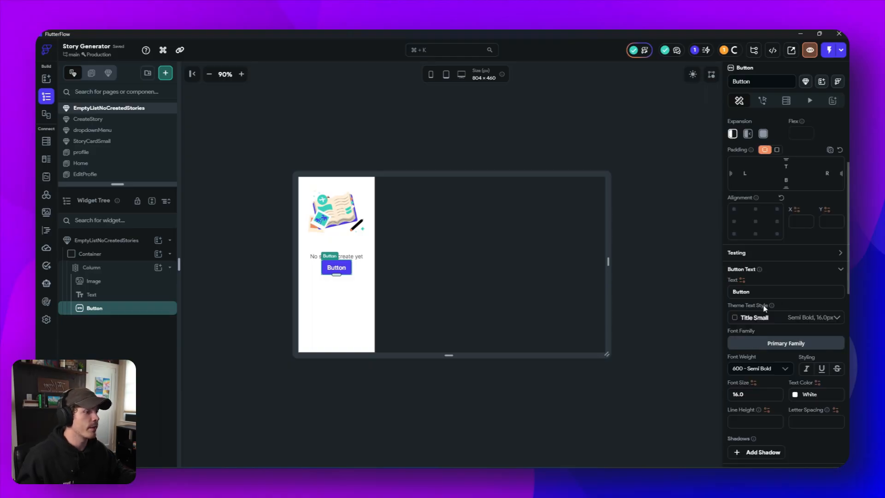
pyautogui.tripleClick(733, 292)
pyautogui.write('Create now')
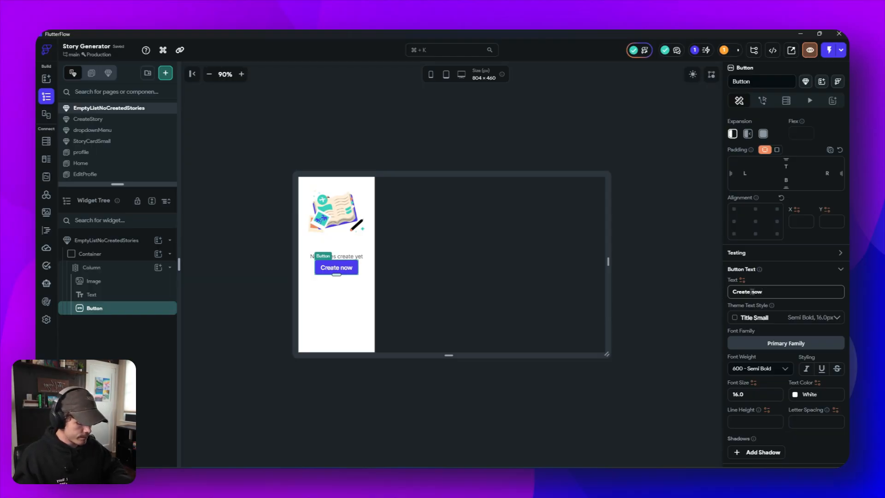
pyautogui.press('BackSpace')
pyautogui.press('BackSpace')
pyautogui.write('N')
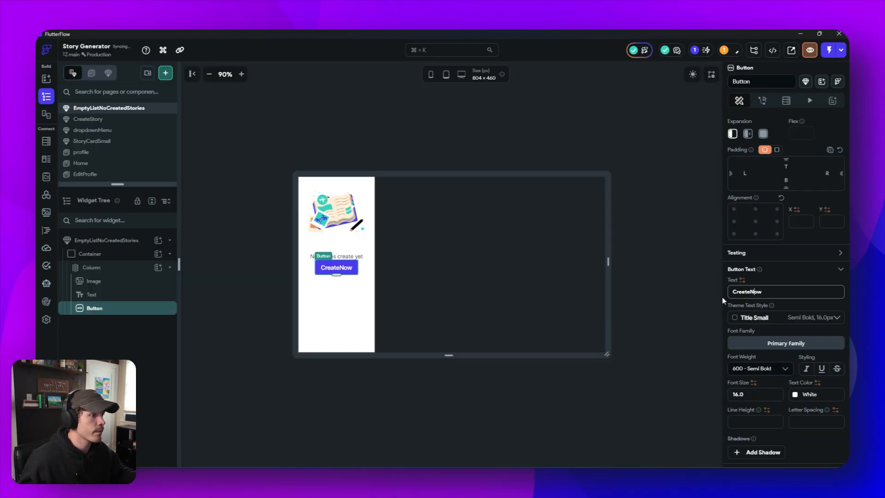
pyautogui.click(630, 259)
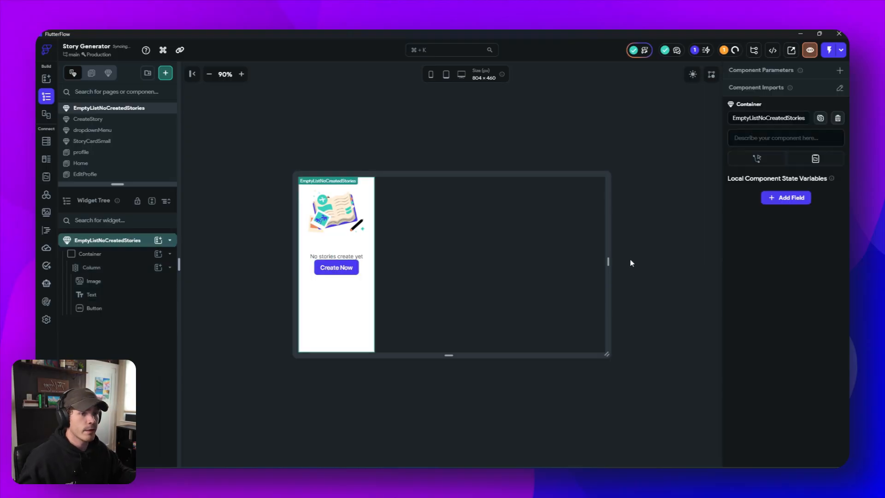
# - Set the Create Now button's border radius to 12 and its height to 48 px
pyautogui.click(350, 275)
pyautogui.scroll(-6, 811, 355)
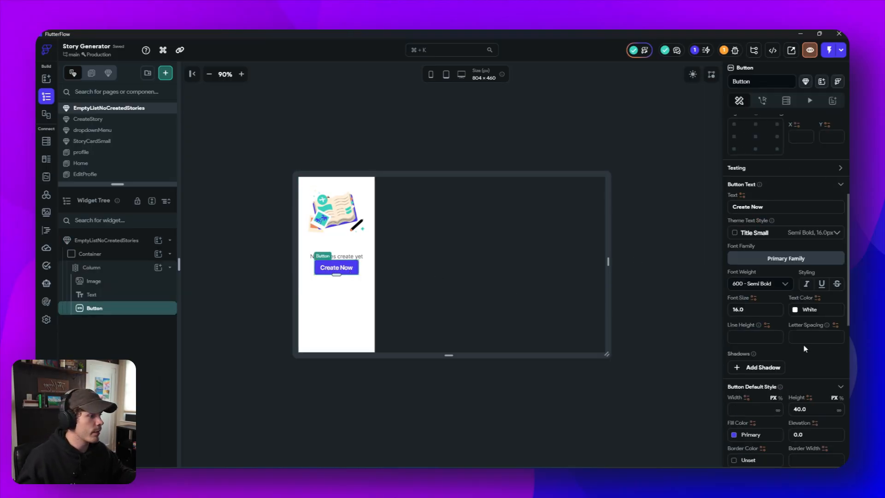
pyautogui.click(813, 403)
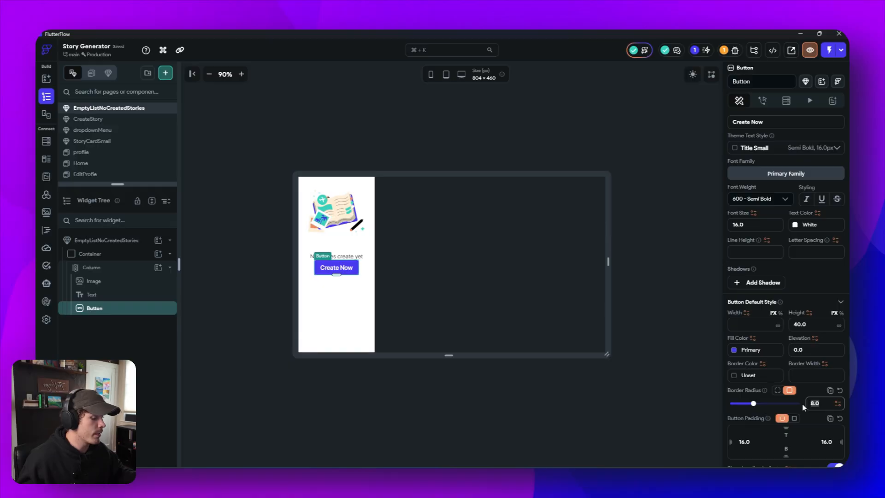
pyautogui.write('12')
pyautogui.click(810, 324)
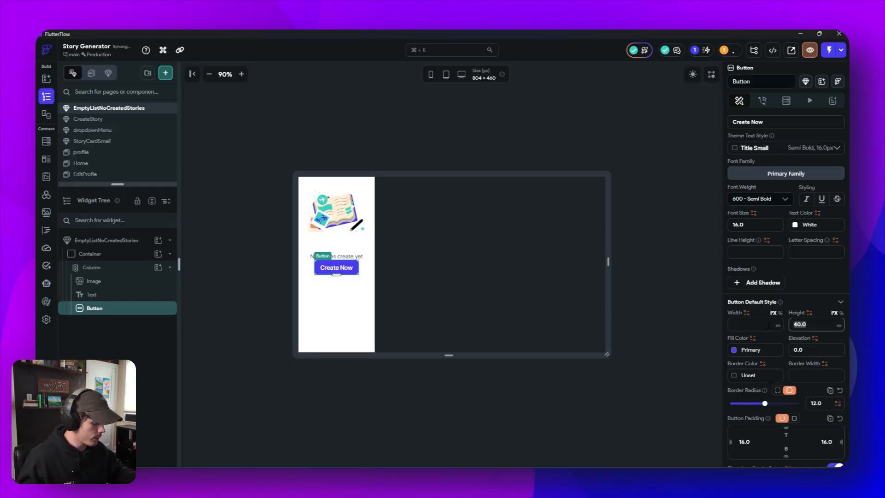
pyautogui.write('48')
# - Try the expanded setting on the Create Now button, and return it to no expansion
pyautogui.scroll(4, 803, 322)
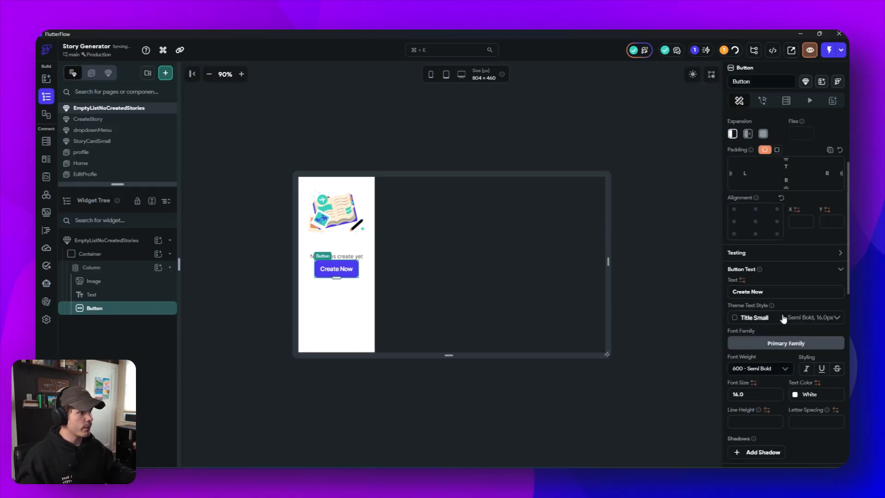
pyautogui.click(763, 134)
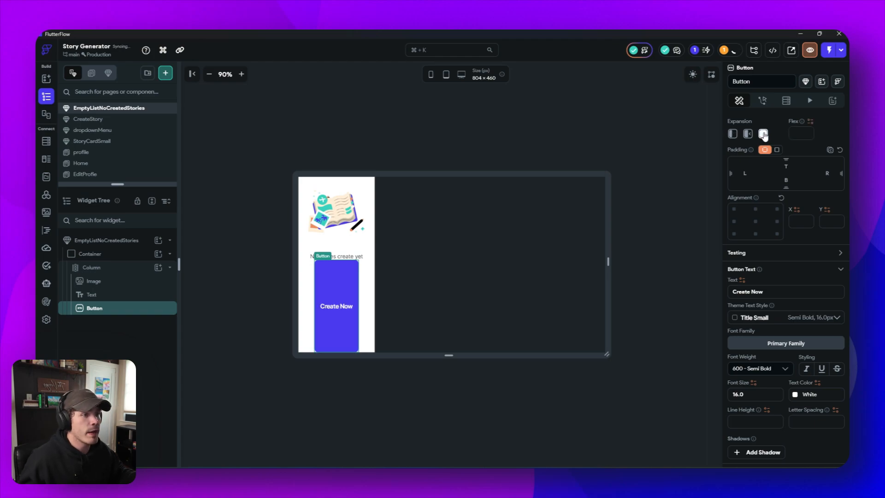
pyautogui.click(732, 134)
pyautogui.scroll(-5, 757, 306)
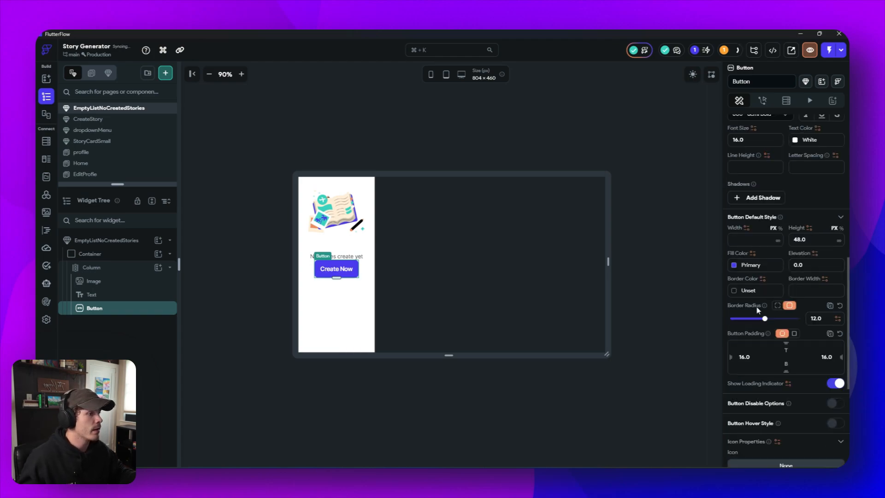
pyautogui.click(760, 240)
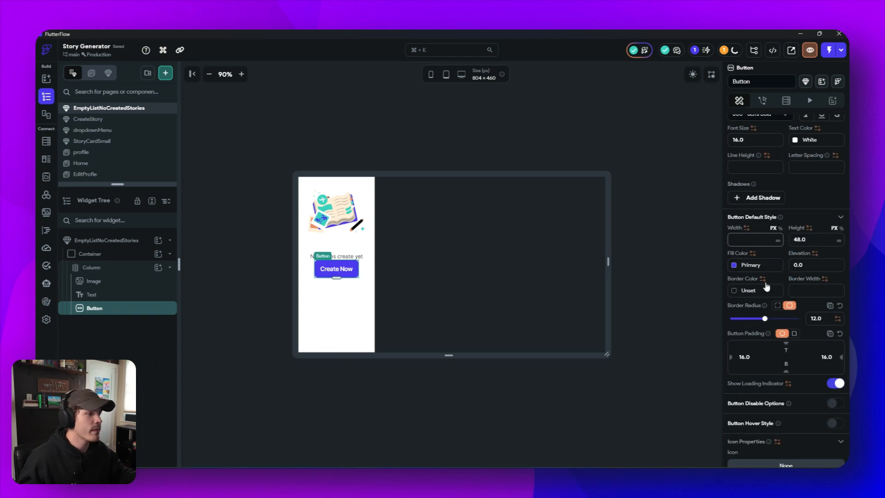
# - Apply the Title Medium theme text style to the "No stories create yet" text
pyautogui.click(358, 257)
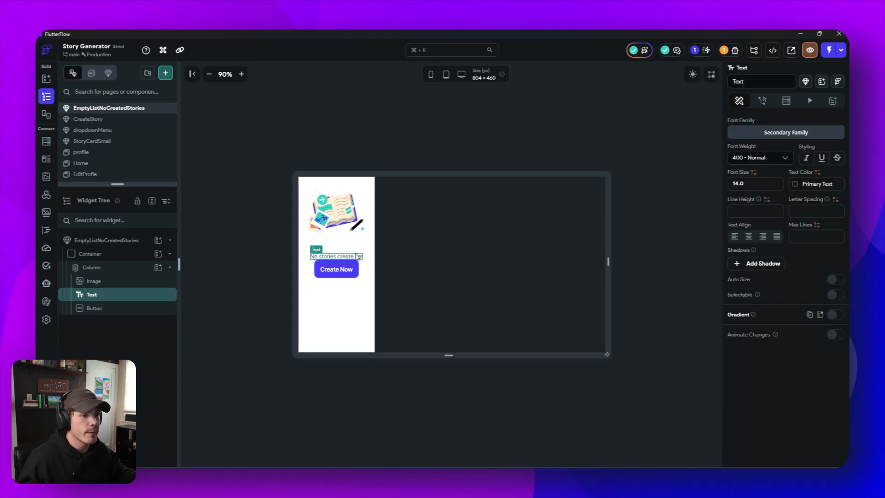
pyautogui.scroll(3, 739, 262)
pyautogui.click(792, 233)
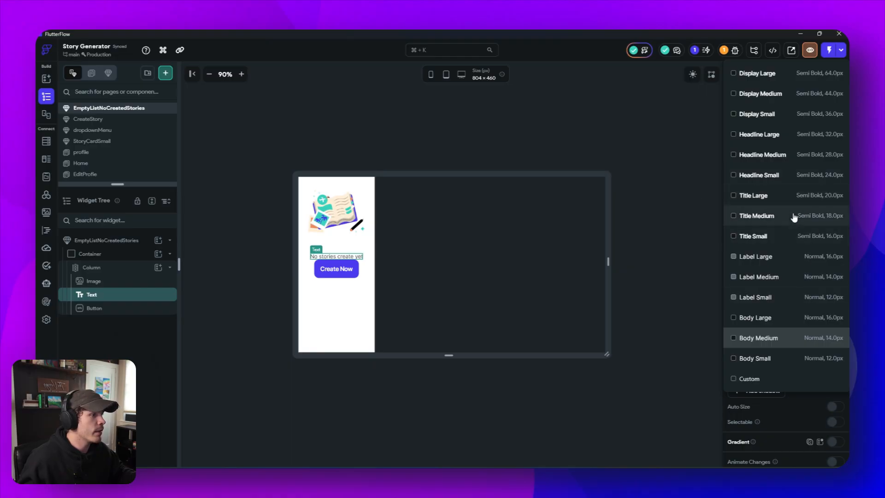
pyautogui.click(793, 215)
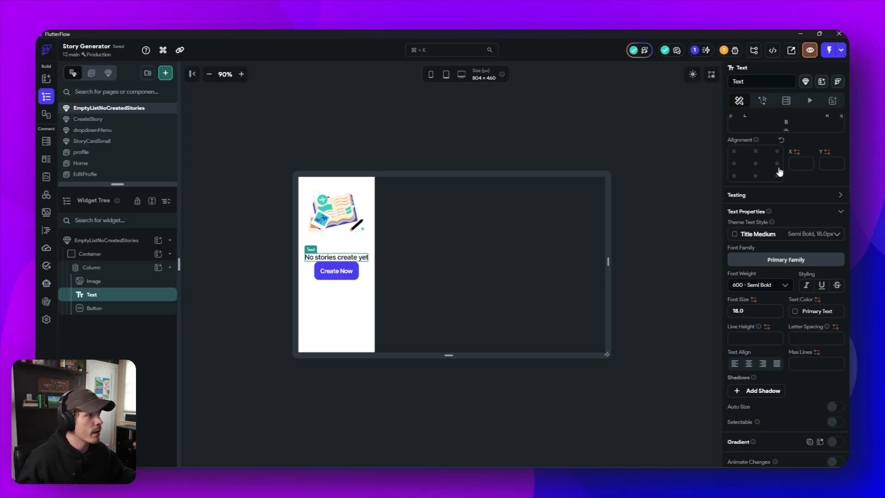
pyautogui.scroll(2, 779, 172)
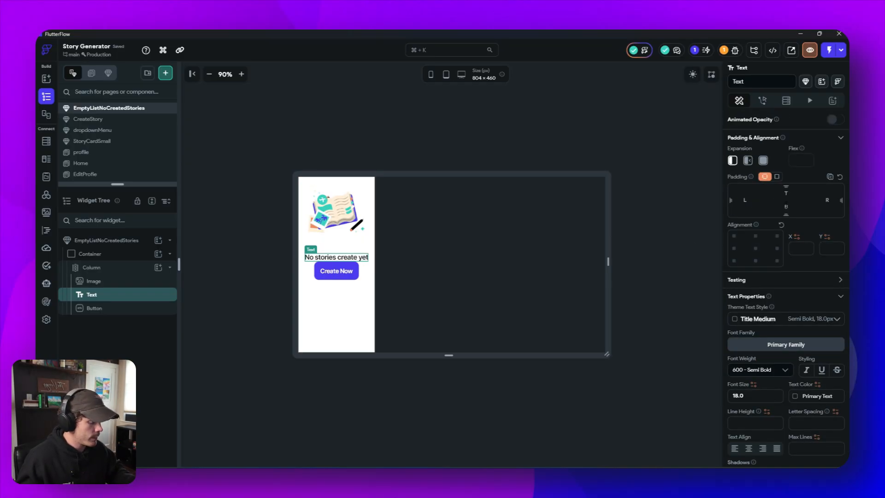
# - Add 12 px of bottom padding to the "No stories create yet" text
pyautogui.write('12')
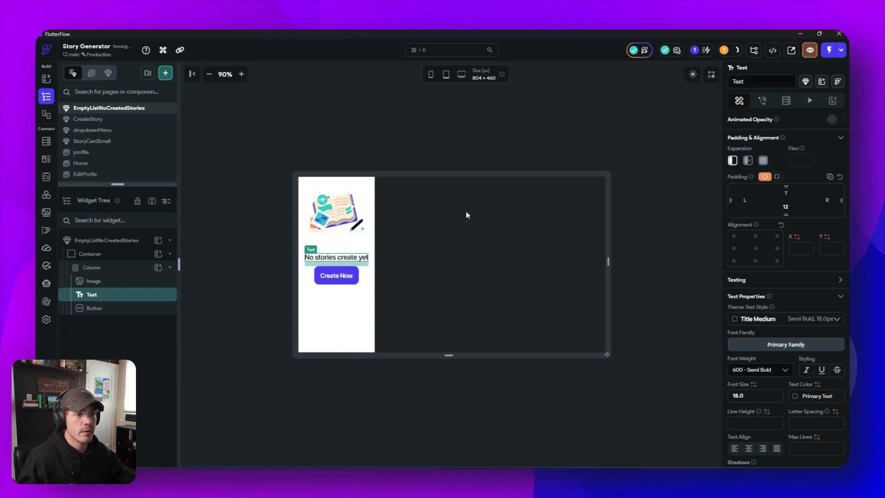
pyautogui.click(515, 238)
# - Set the book illustration's height and width to 250 px each
pyautogui.click(336, 214)
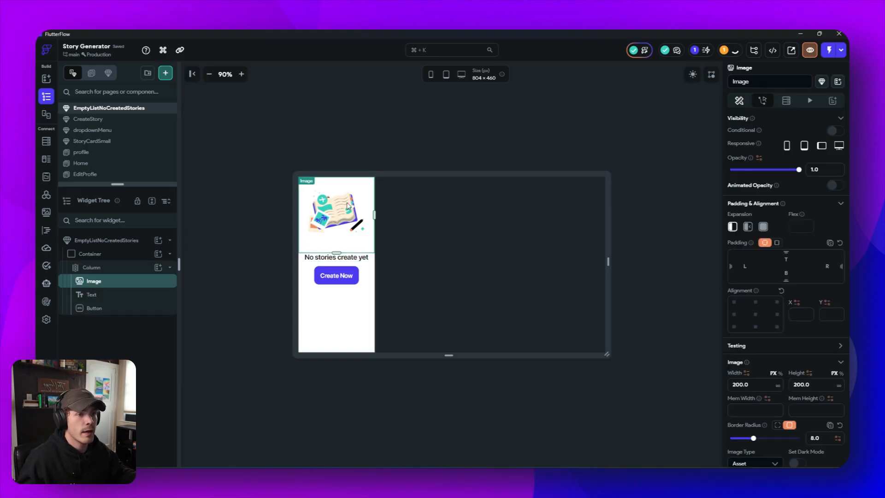
pyautogui.scroll(-3, 756, 293)
pyautogui.click(820, 257)
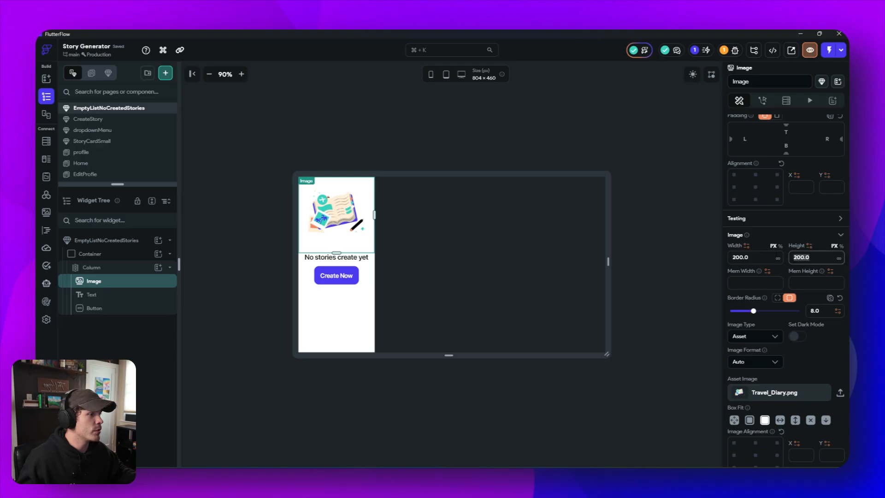
pyautogui.write('250')
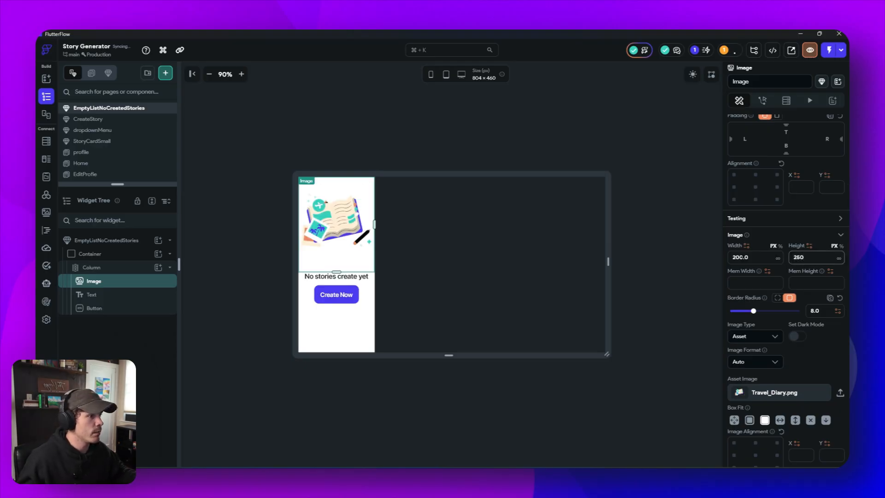
pyautogui.click(736, 257)
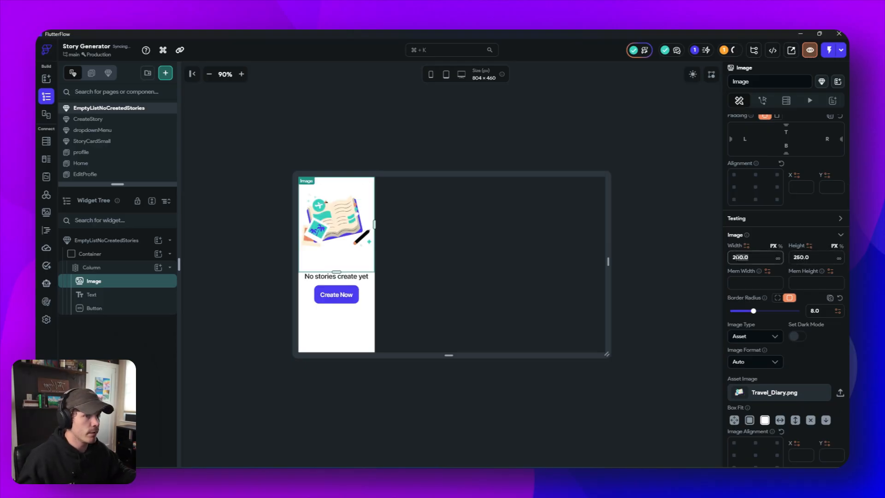
pyautogui.click(753, 257)
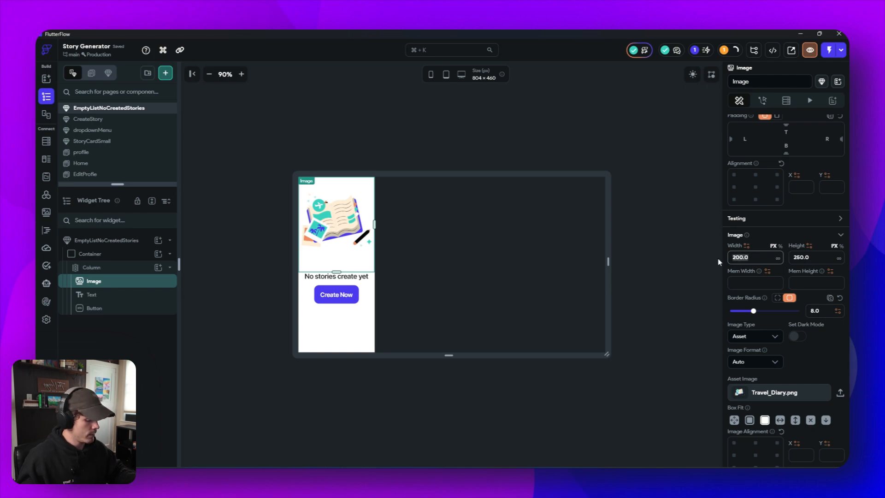
pyautogui.write('250')
pyautogui.click(534, 211)
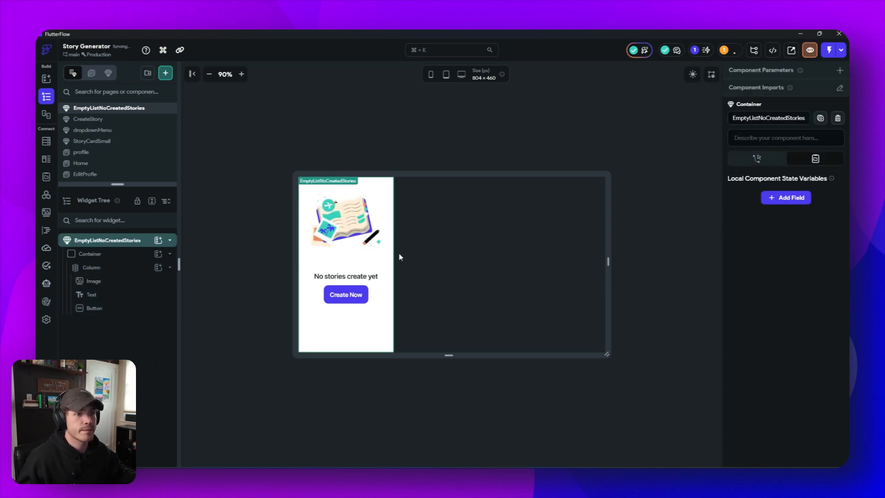
# - Set the Column's main axis size to the minimum so it wraps its content
pyautogui.click(374, 322)
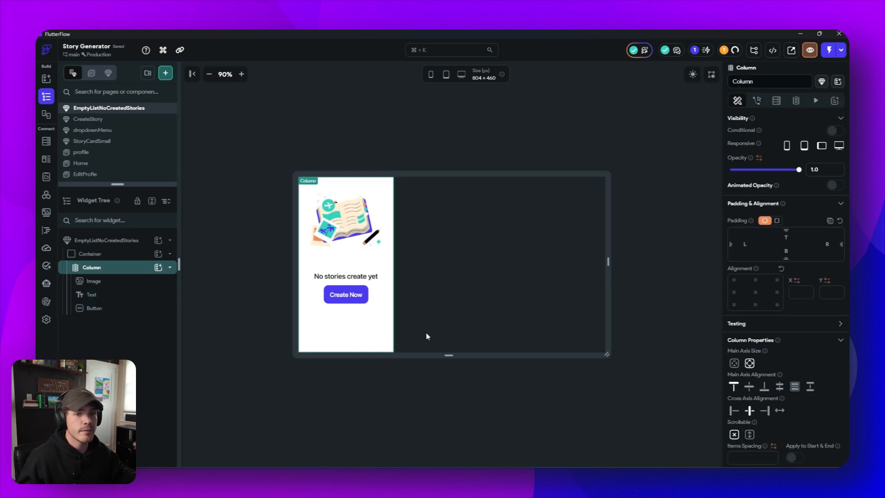
pyautogui.click(734, 363)
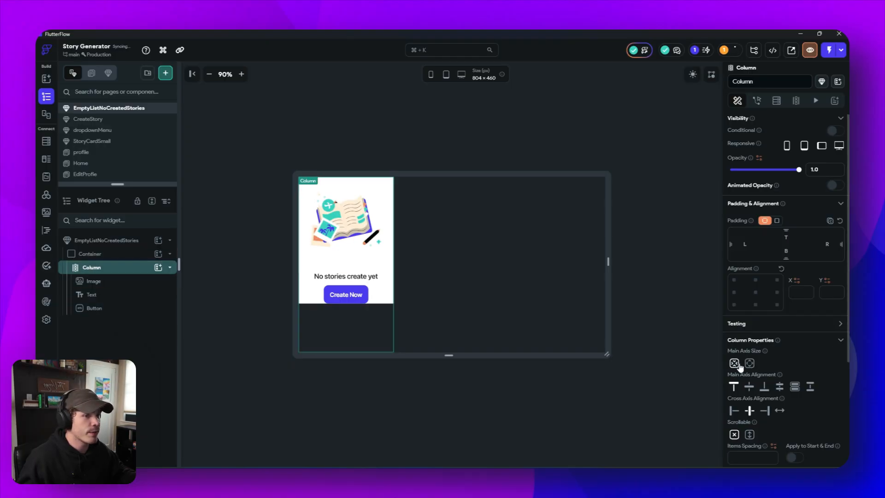
pyautogui.click(308, 259)
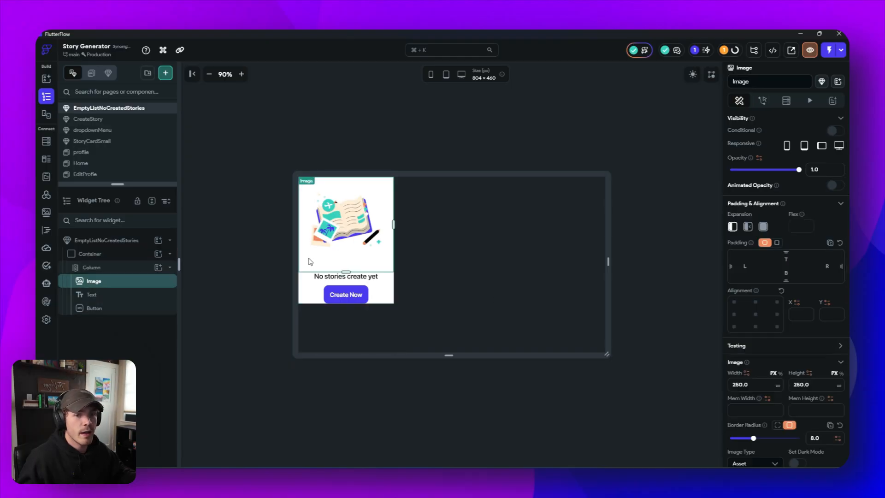
pyautogui.click(302, 293)
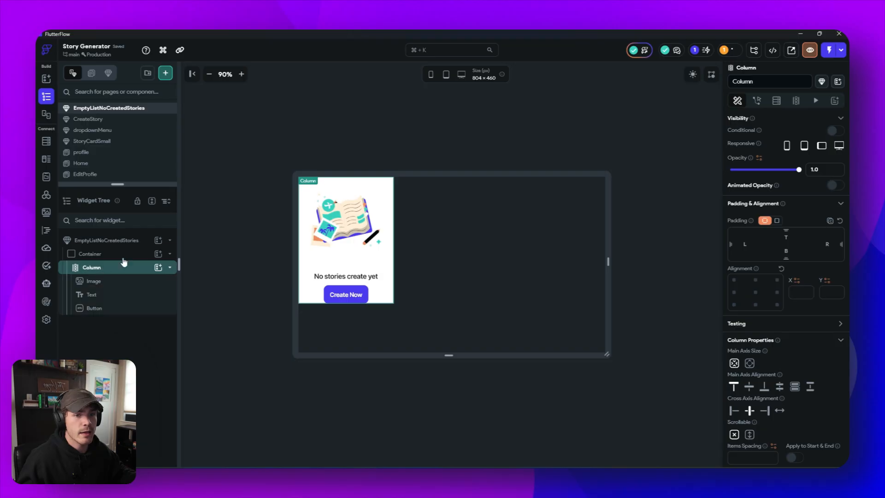
pyautogui.scroll(-1, 773, 417)
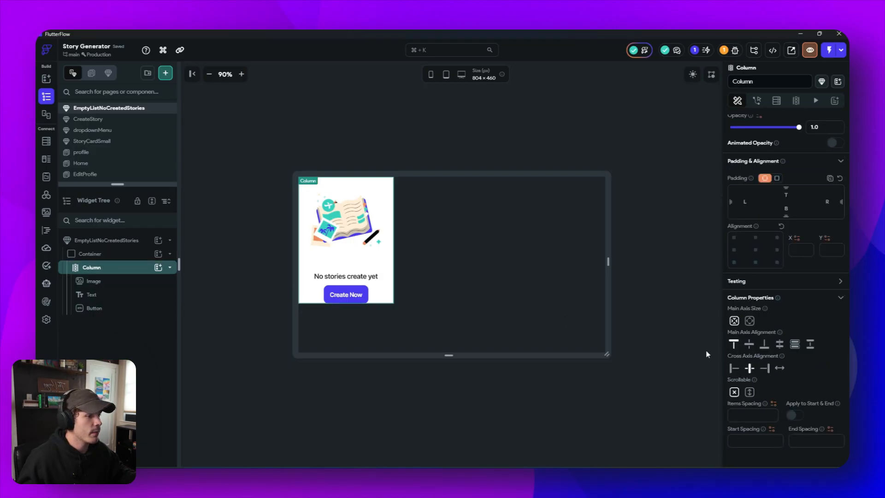
# - Remove the fill color from the Container around the Column
pyautogui.click(118, 254)
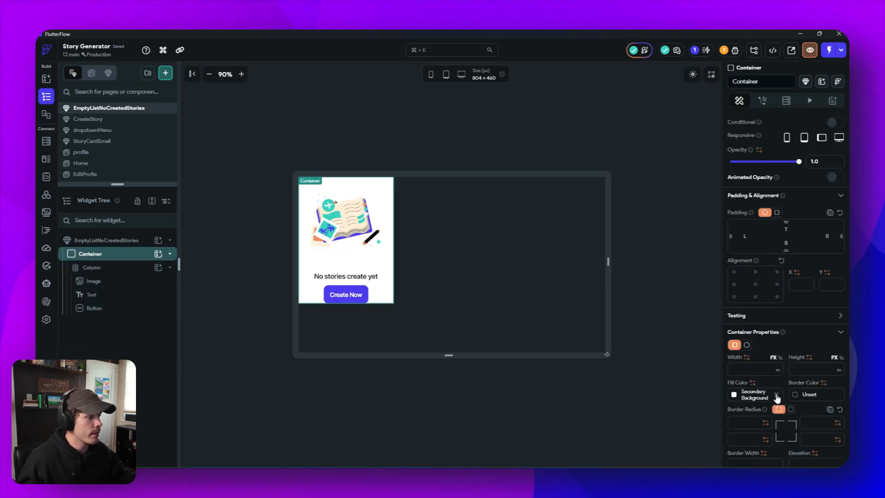
pyautogui.click(777, 395)
pyautogui.click(466, 411)
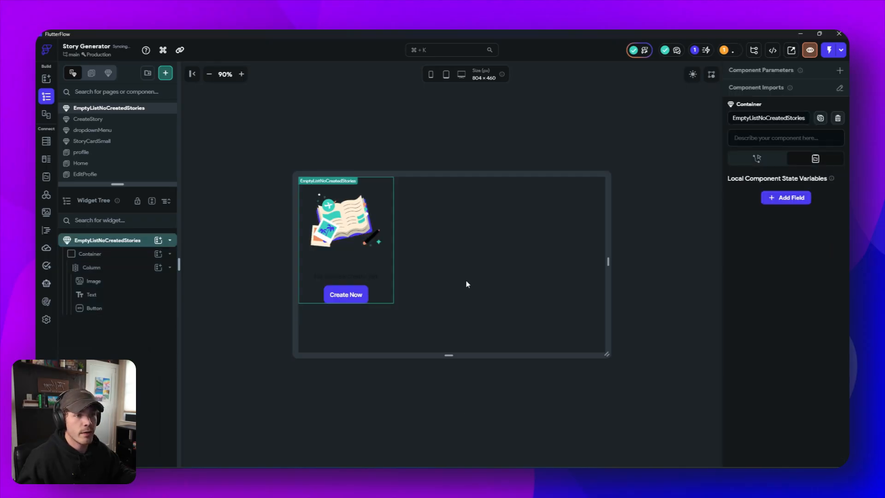
# - Resize the book illustration to a height of 160 px and a width of 200 px
pyautogui.click(348, 270)
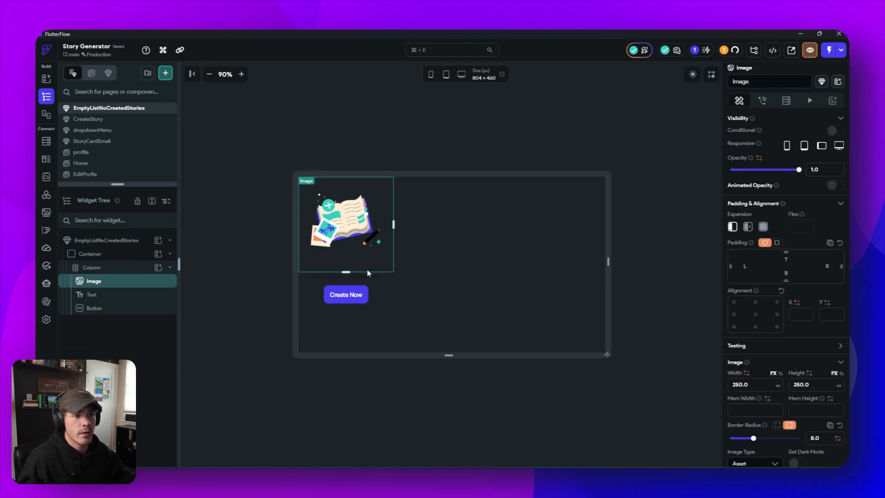
pyautogui.moveTo(346, 271); pyautogui.dragTo(346, 234)
pyautogui.moveTo(346, 233); pyautogui.dragTo(347, 239)
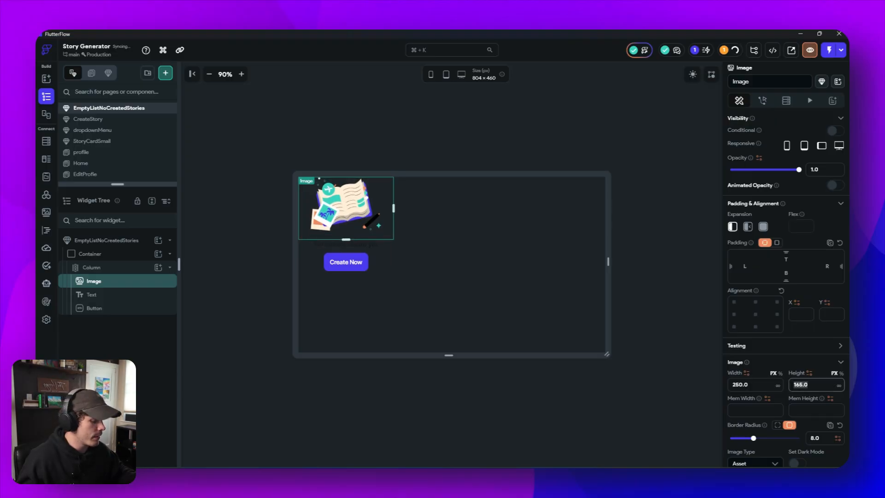
pyautogui.write('160')
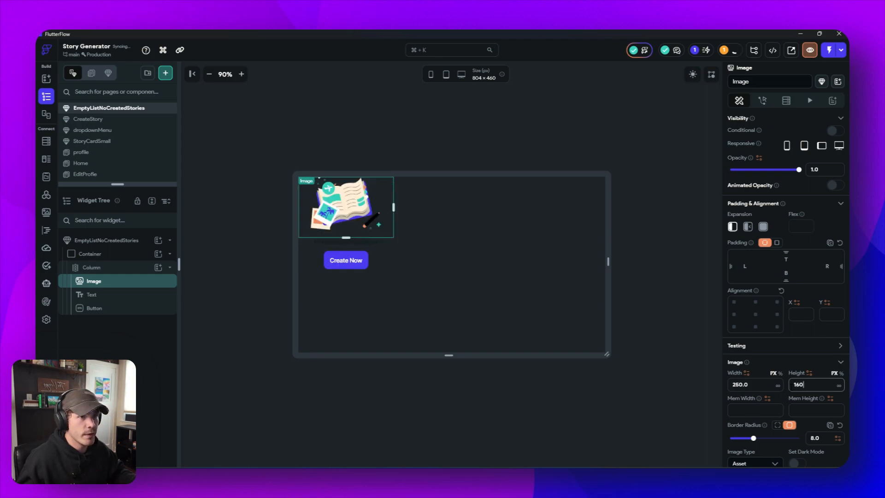
pyautogui.click(773, 385)
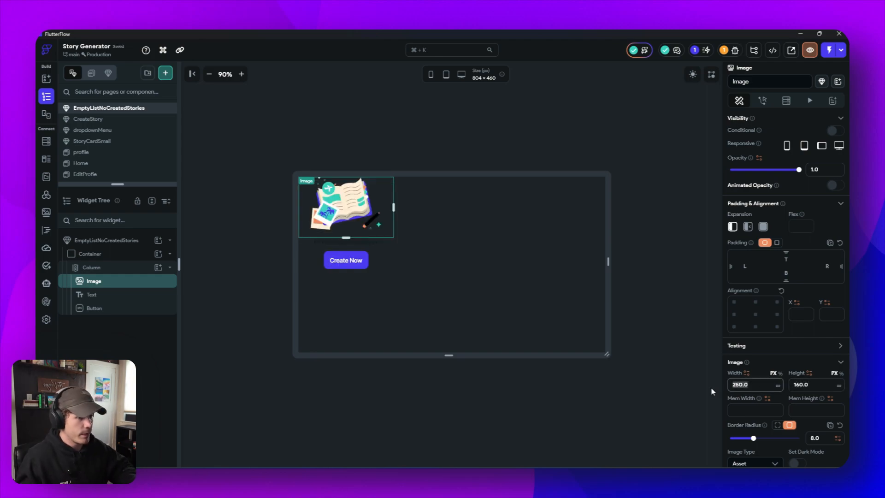
pyautogui.press('BackSpace')
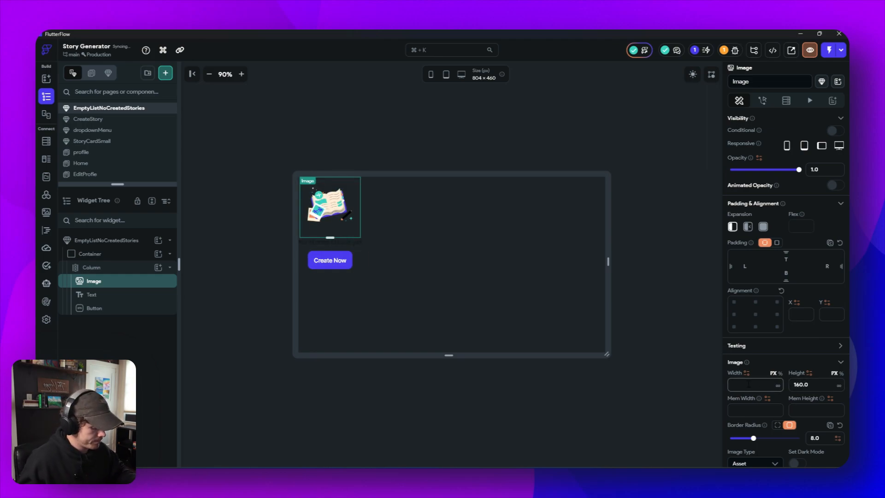
pyautogui.write('2')
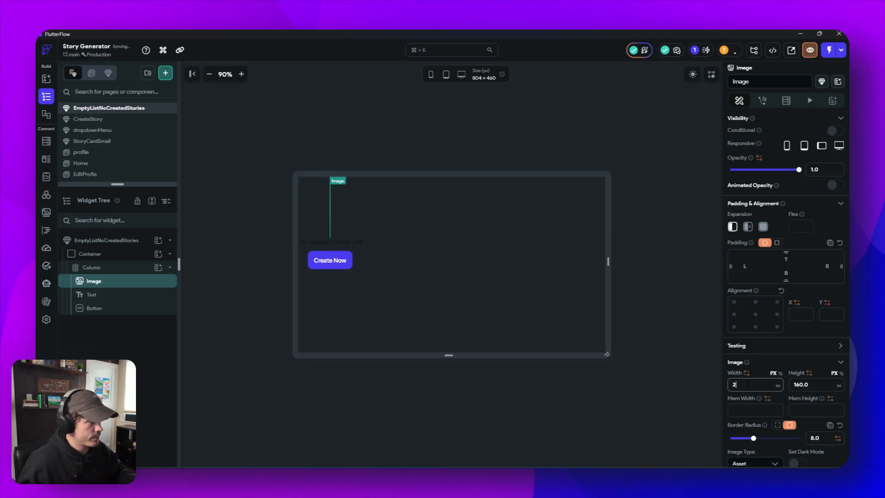
pyautogui.press('BackSpace')
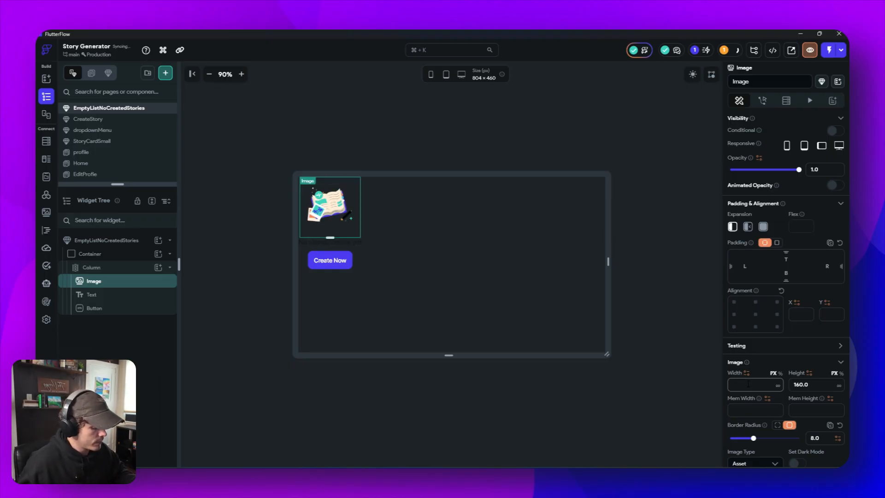
pyautogui.write('200')
pyautogui.click(464, 292)
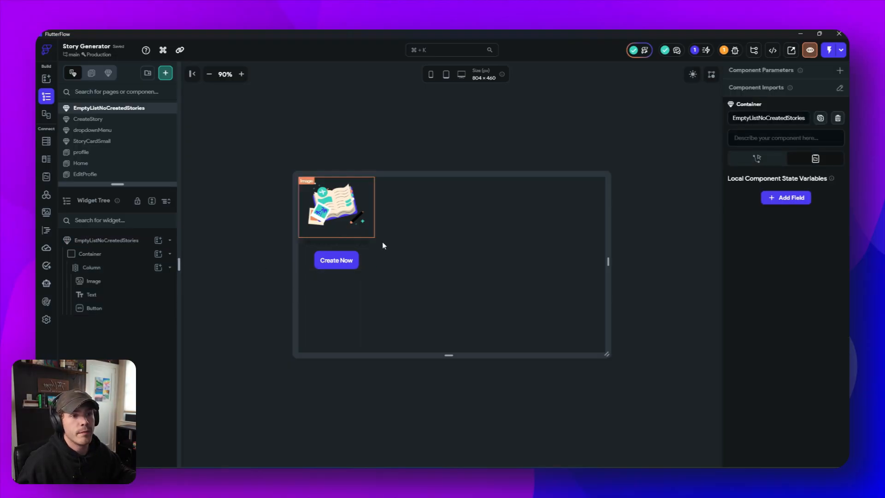
# - Set the Create Now button's width to 200 px
pyautogui.click(340, 266)
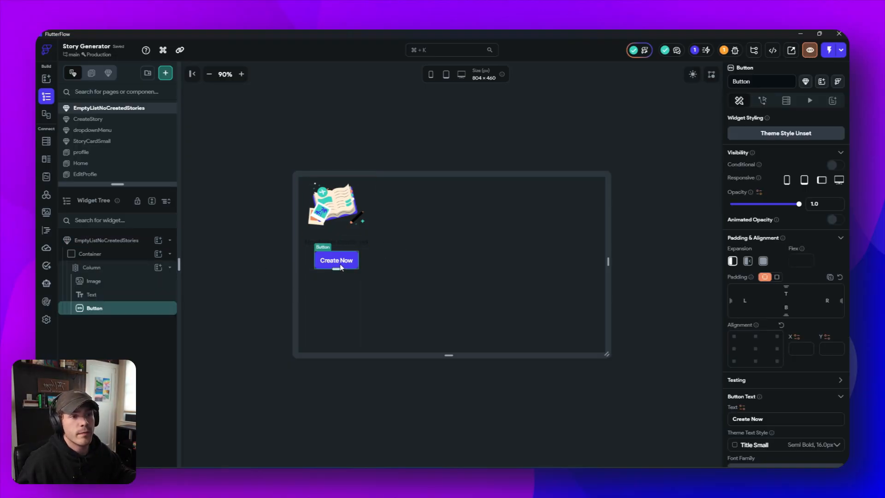
pyautogui.scroll(-5, 760, 377)
pyautogui.click(750, 367)
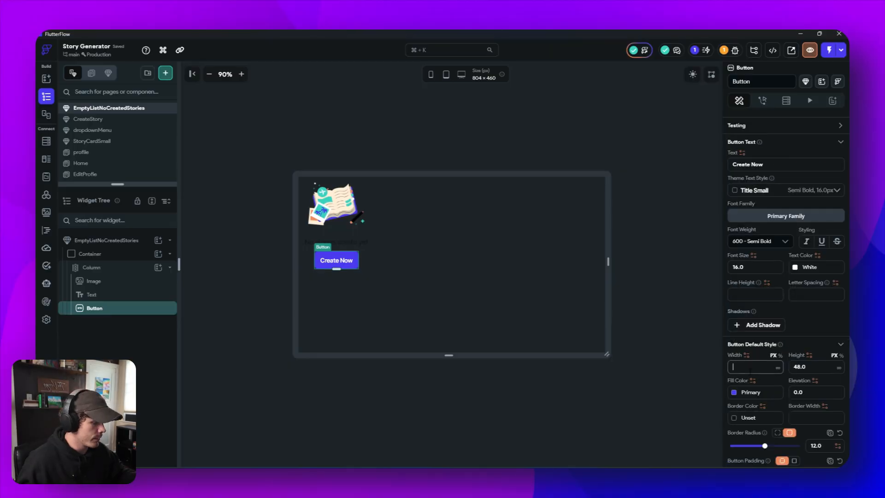
pyautogui.write('200')
pyautogui.click(548, 308)
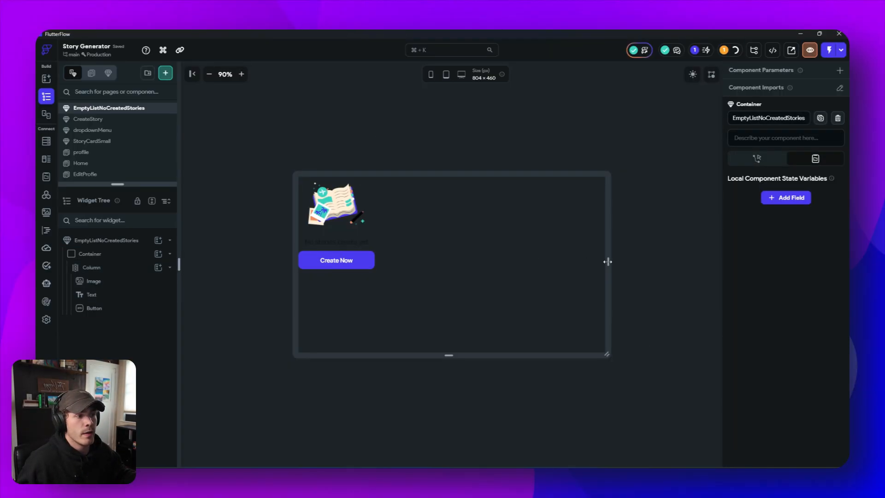
# - Apply the Title Large theme text style to the message above the Create Now button
pyautogui.click(348, 242)
pyautogui.scroll(-2, 792, 373)
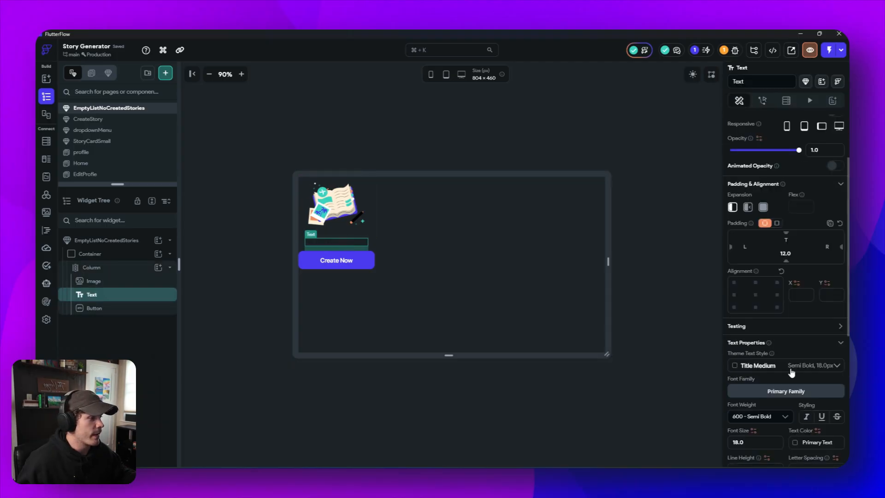
pyautogui.click(791, 372)
pyautogui.click(785, 258)
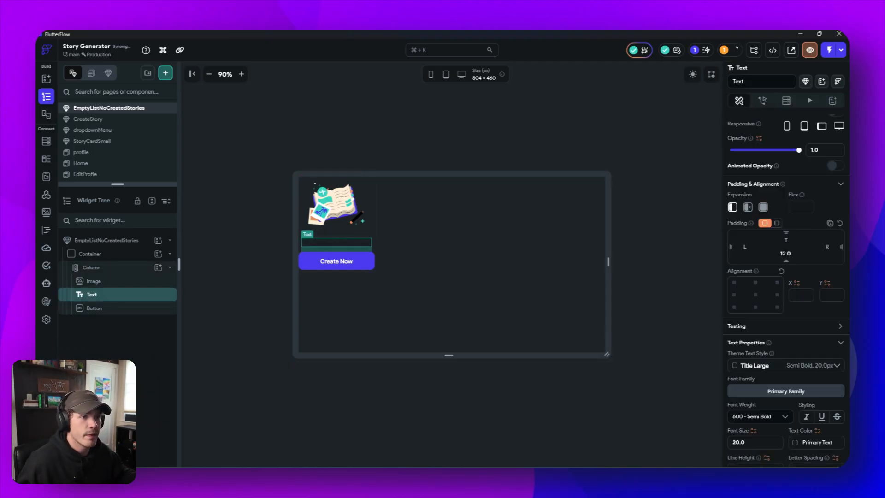
pyautogui.click(464, 256)
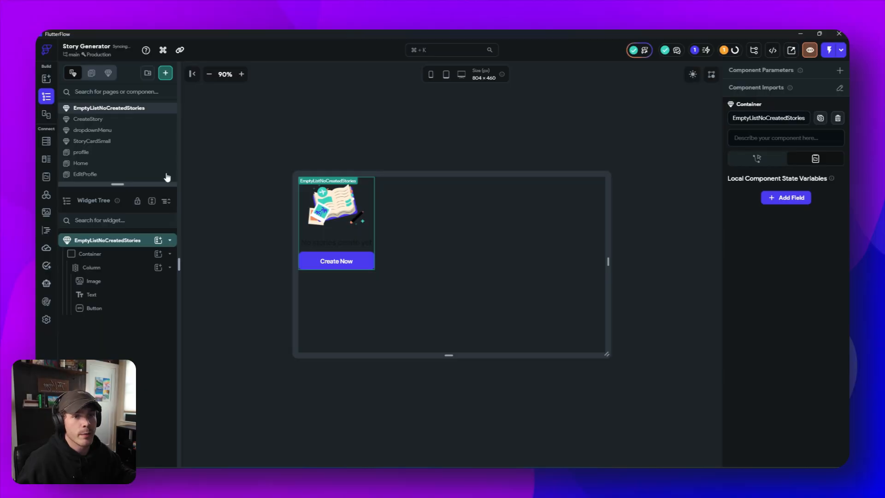
# - Enlarge the list of pages and components, and open the Home page
pyautogui.moveTo(129, 194); pyautogui.dragTo(131, 232)
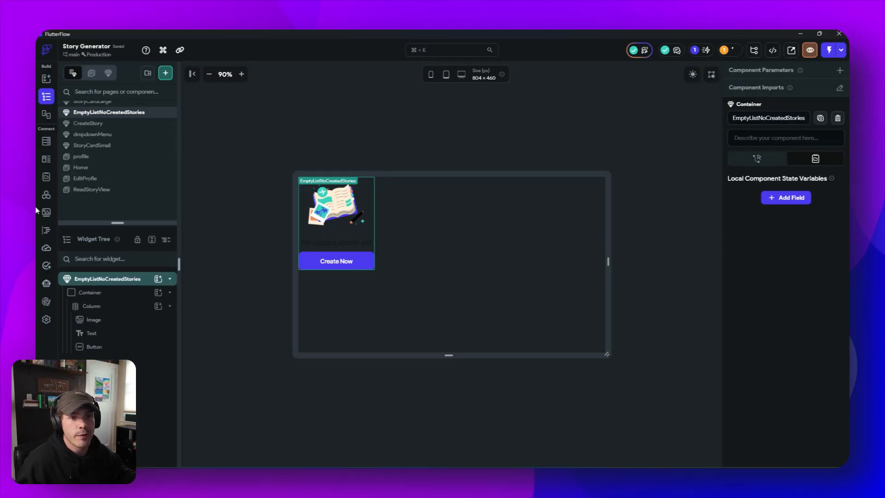
pyautogui.click(123, 167)
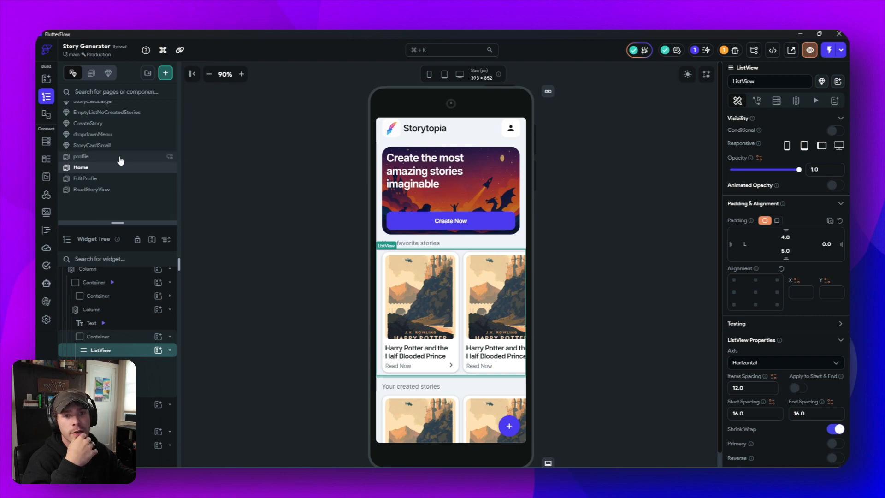
pyautogui.scroll(3, 121, 182)
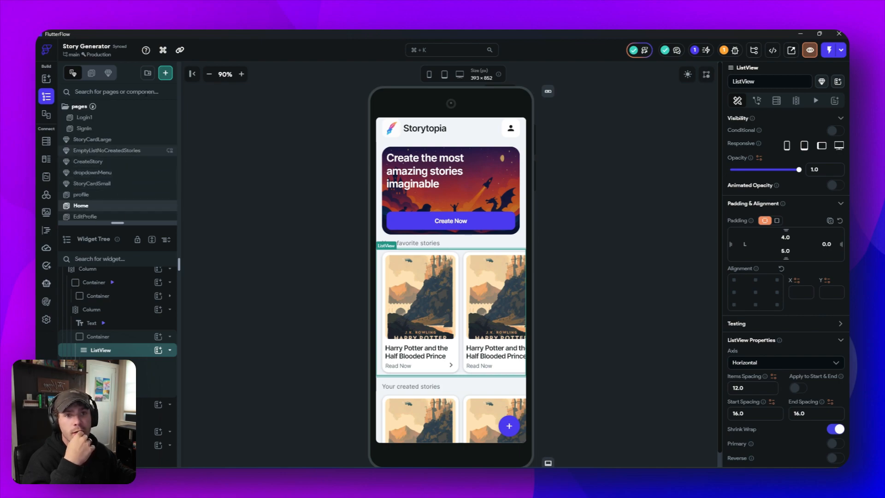
# - Create a blank component named GeneratingStory
pyautogui.click(165, 73)
pyautogui.click(311, 85)
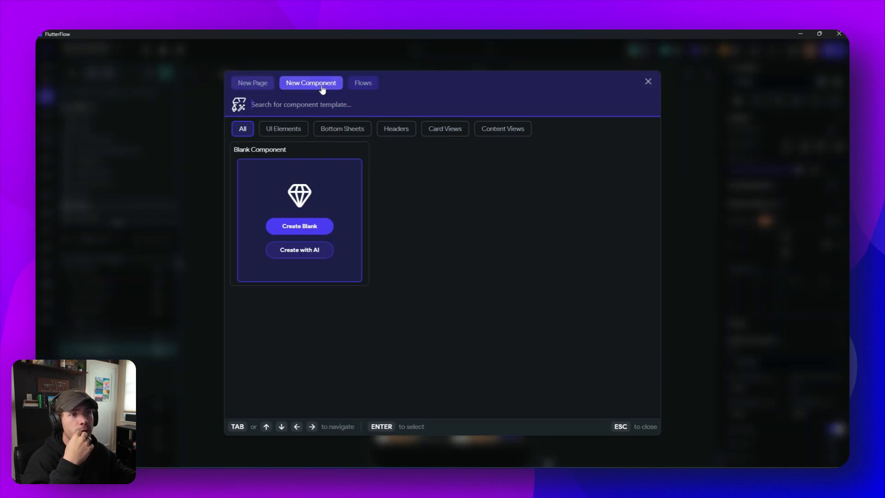
pyautogui.click(303, 228)
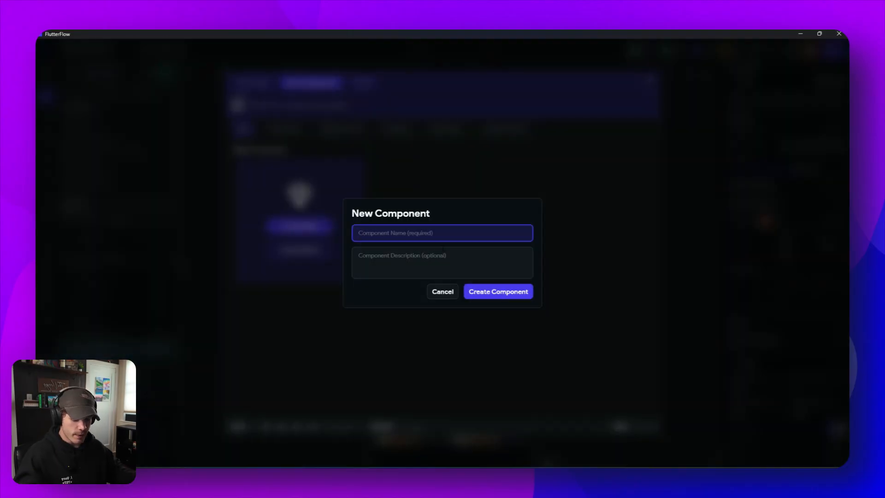
pyautogui.write('G')
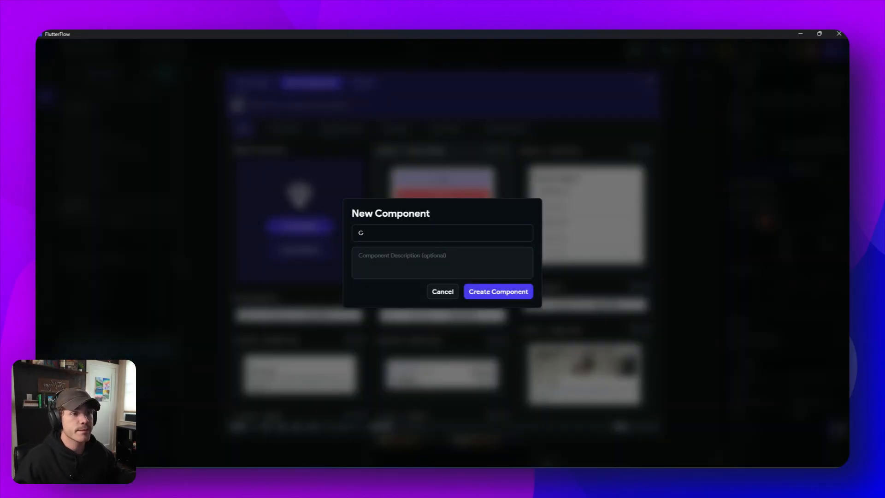
pyautogui.write('eneratingSt')
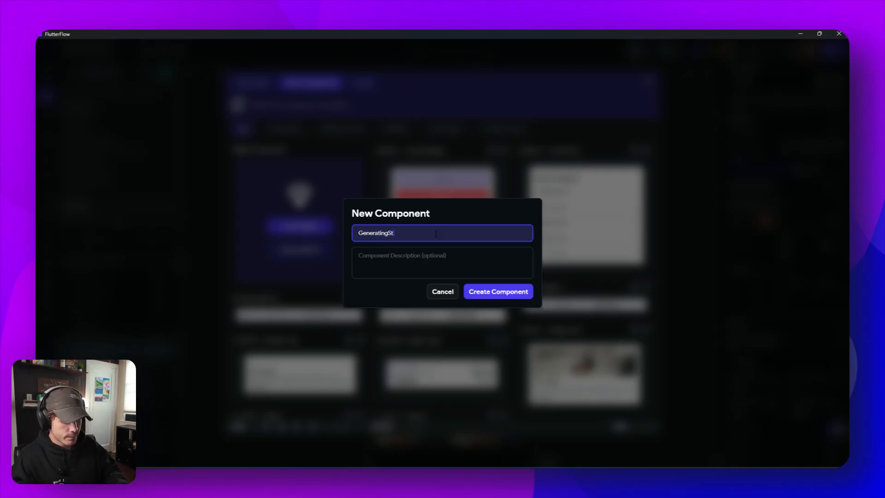
pyautogui.write('ory')
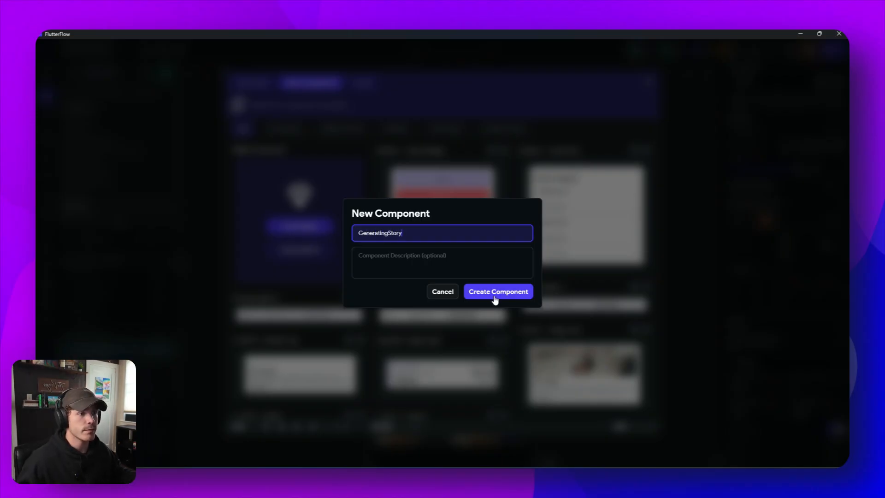
pyautogui.click(494, 294)
# - Add a Container to the GeneratingStory component and place an Image widget inside it
pyautogui.click(158, 278)
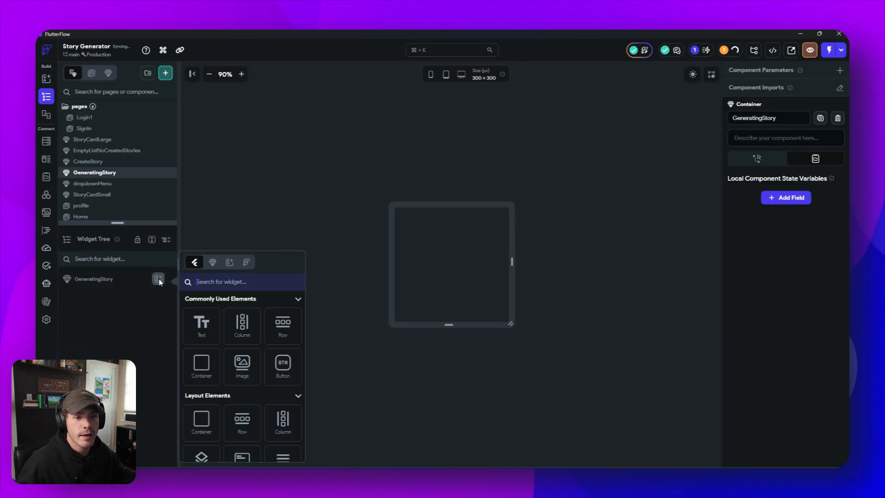
pyautogui.click(197, 366)
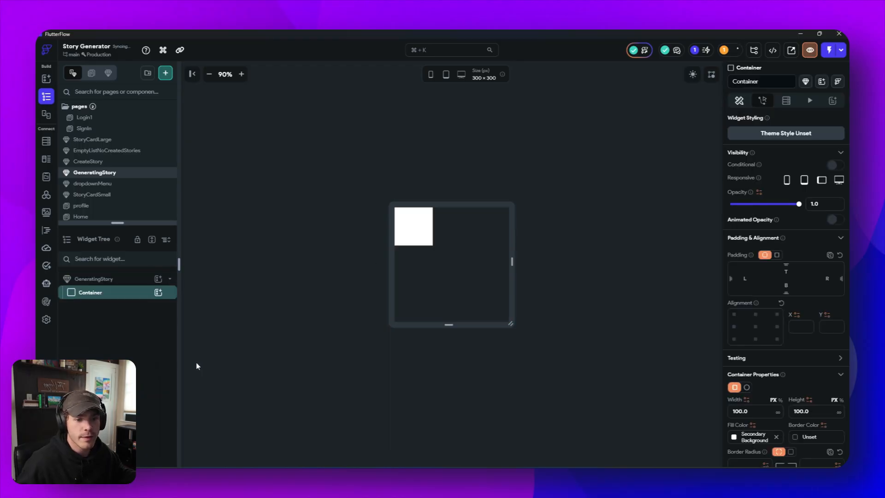
pyautogui.click(158, 292)
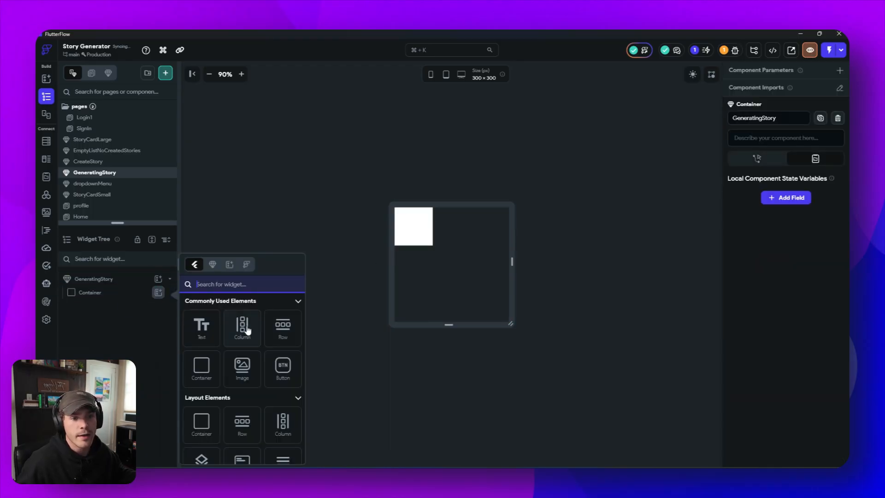
pyautogui.click(242, 367)
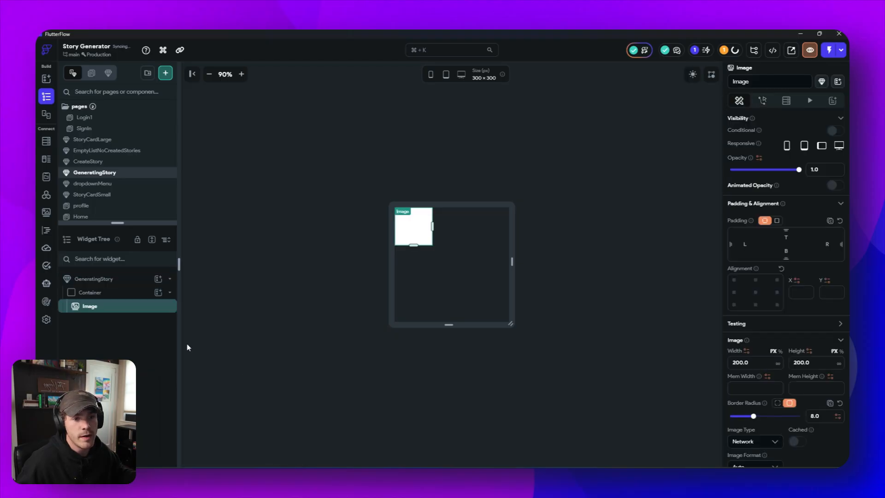
pyautogui.click(158, 292)
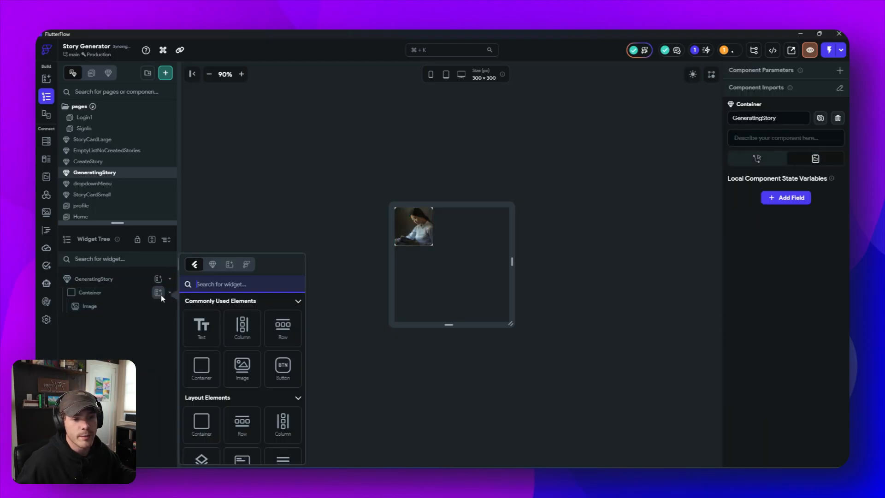
pyautogui.click(211, 342)
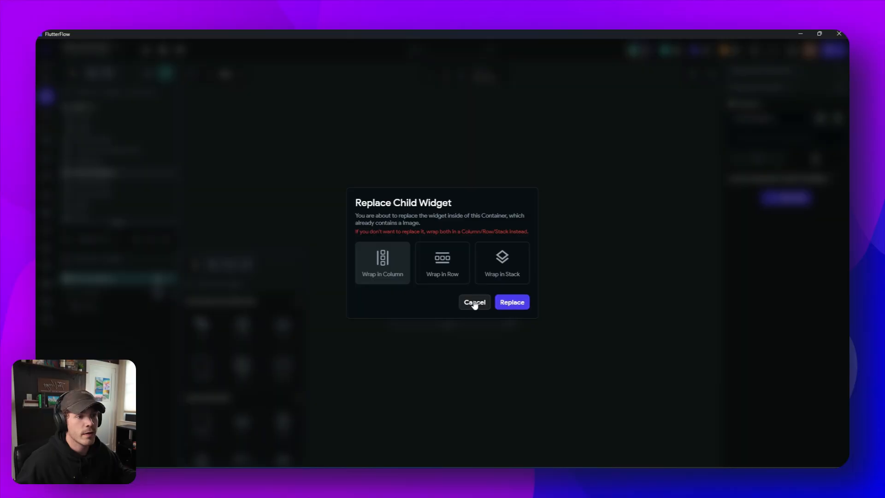
pyautogui.click(475, 302)
# - Wrap the image in a Column and add a Text widget below it
pyautogui.rightClick(112, 308)
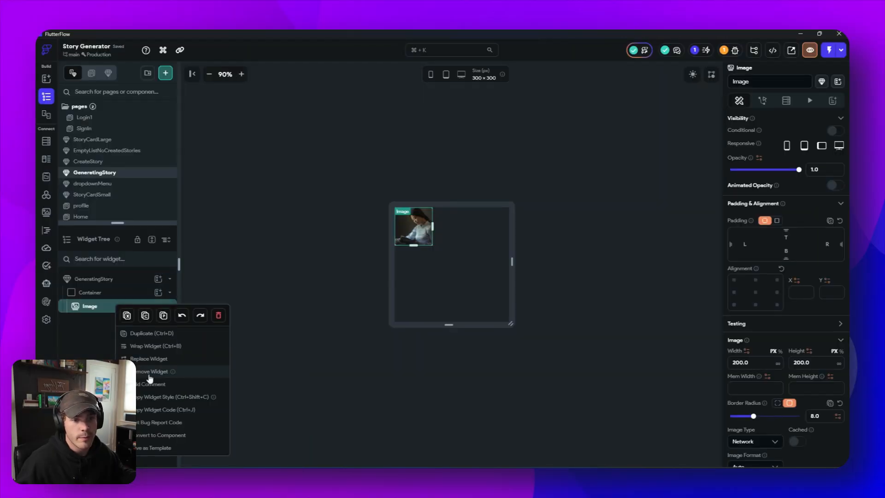
pyautogui.click(145, 351)
pyautogui.click(464, 194)
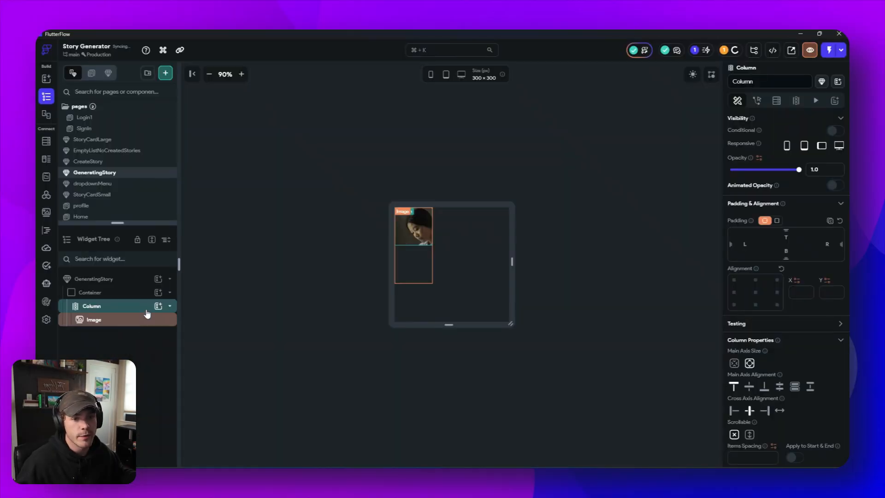
pyautogui.click(159, 305)
pyautogui.click(199, 328)
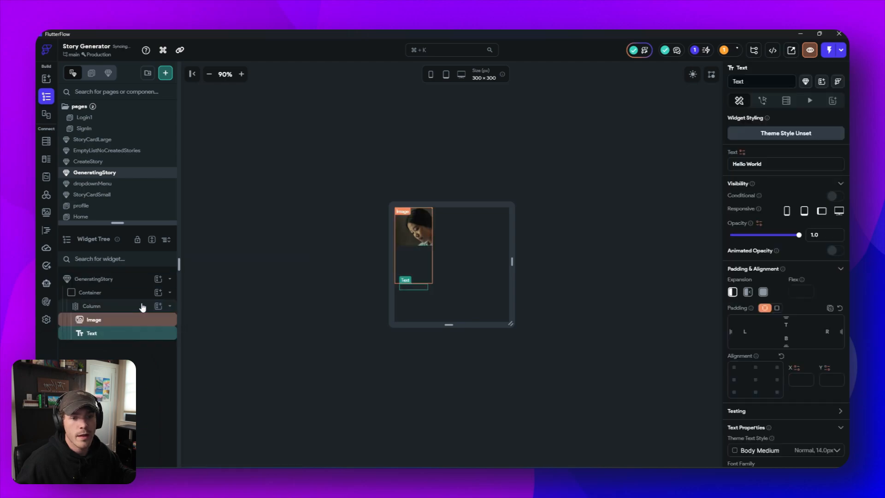
pyautogui.click(209, 295)
# - Clear the container's fixed width and height
pyautogui.click(120, 298)
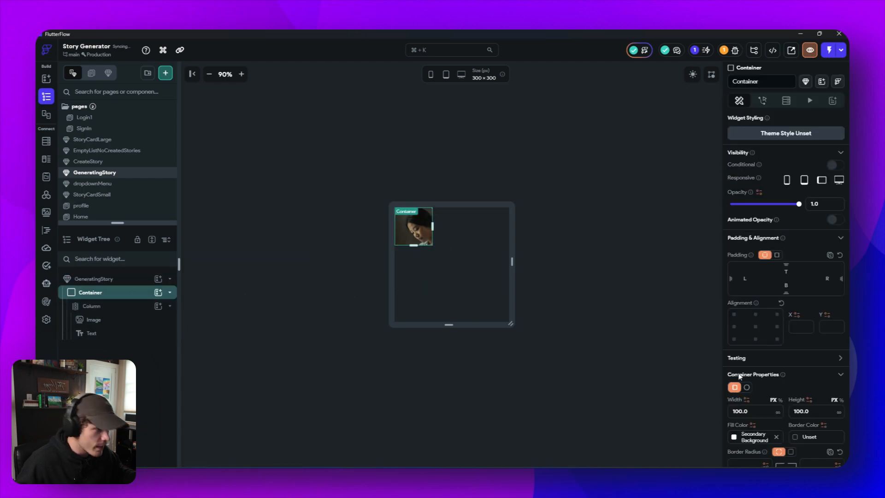
pyautogui.press('BackSpace')
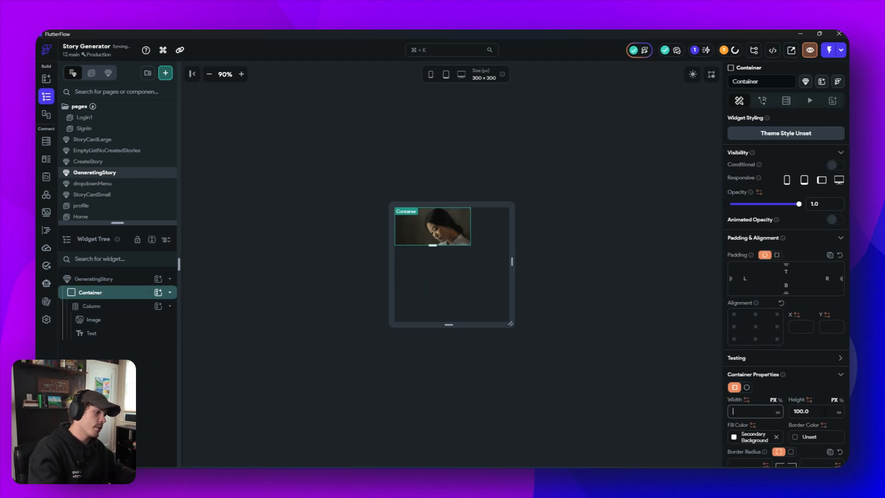
pyautogui.press('Tab')
pyautogui.press('BackSpace')
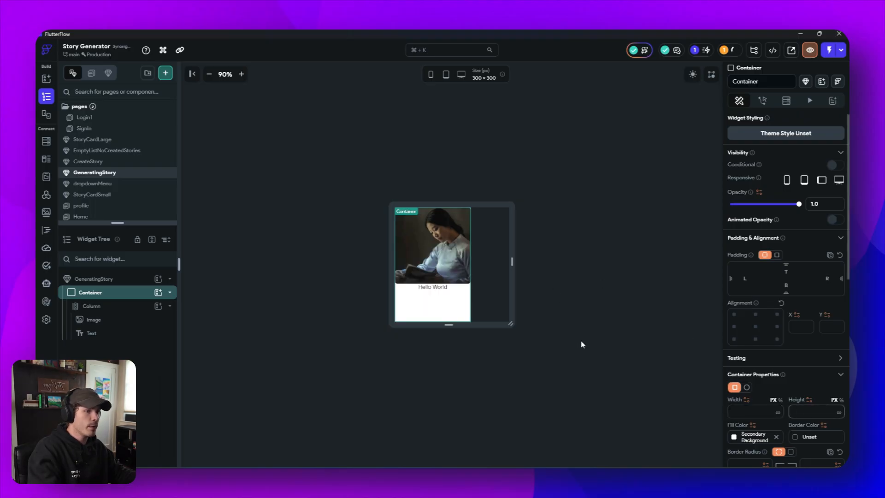
pyautogui.click(629, 300)
# - Switch the image's type to Asset and choose Creative_Interface_Design.gif as its source
pyautogui.click(425, 233)
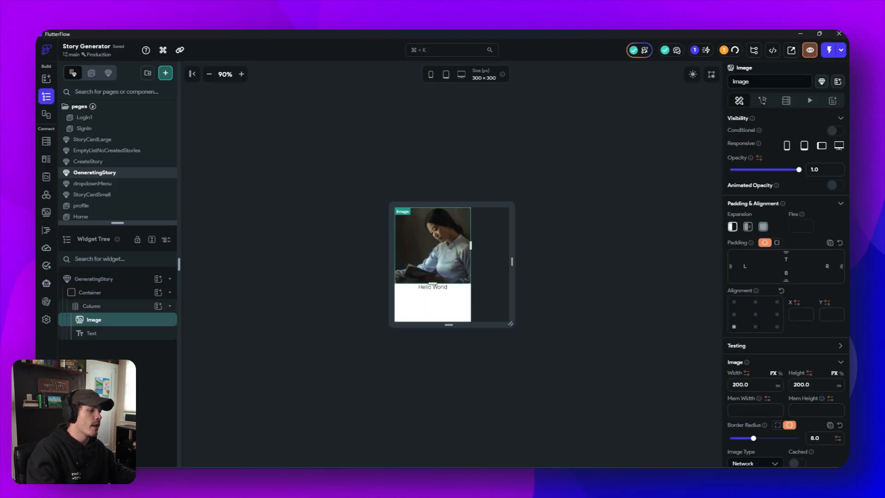
pyautogui.scroll(-4, 783, 322)
pyautogui.click(753, 294)
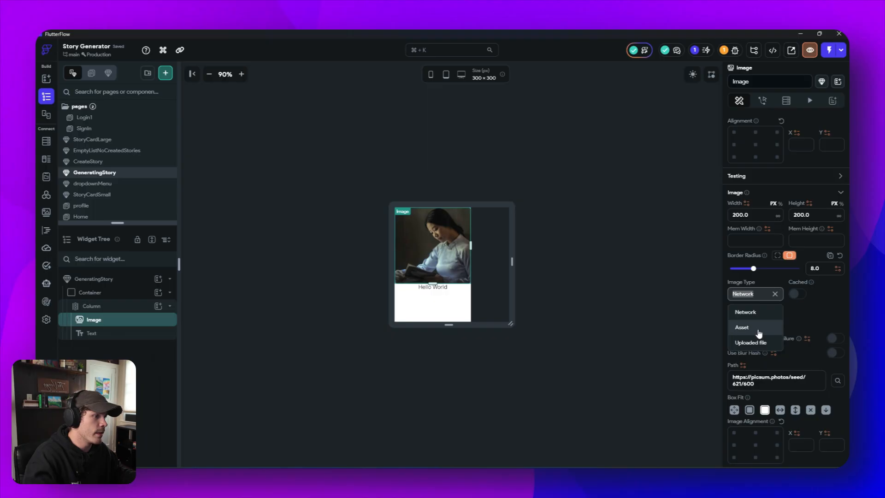
pyautogui.click(742, 327)
pyautogui.click(766, 354)
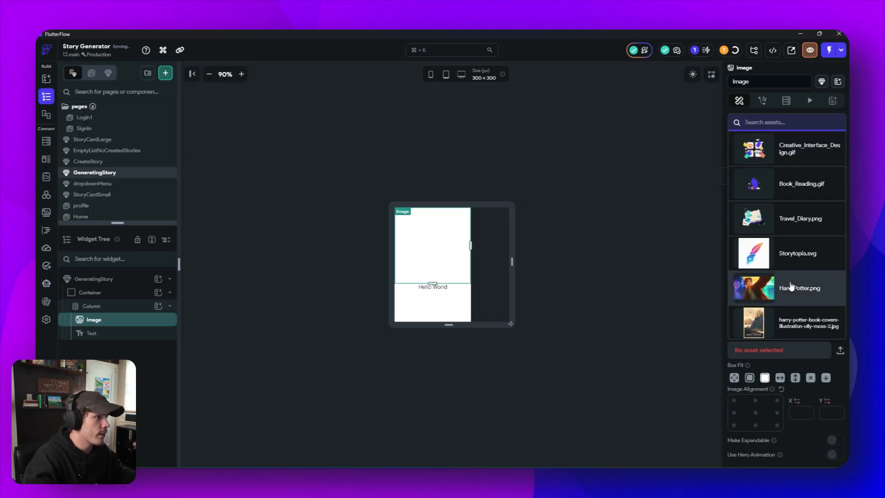
pyautogui.click(799, 153)
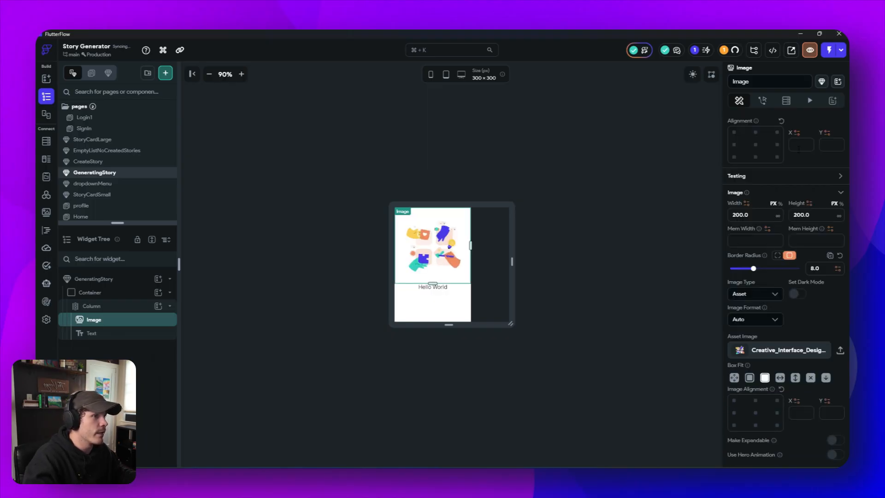
# - Enlarge the component's preview canvas to about 604 × 394 px
pyautogui.click(607, 216)
pyautogui.moveTo(449, 325); pyautogui.dragTo(449, 343)
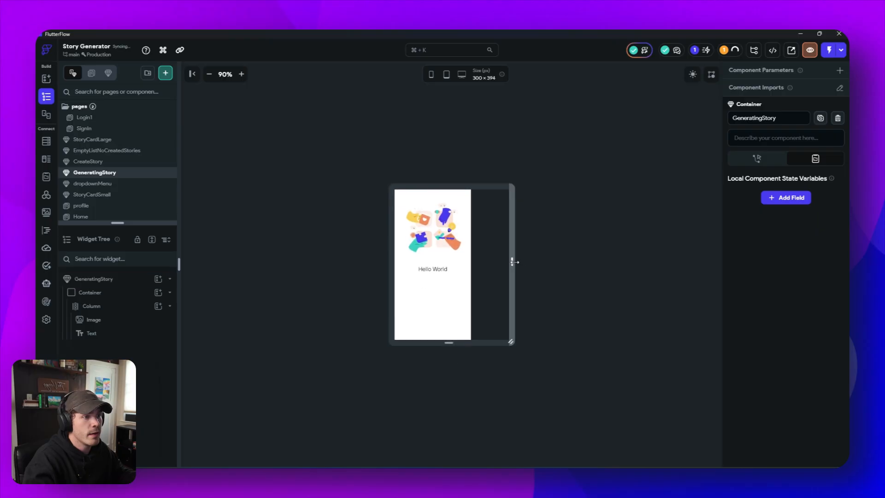
pyautogui.moveTo(514, 262); pyautogui.dragTo(572, 261)
# - Set the illustration's height and width to 300 px and adjust the preview canvas to about 604 × 396 px
pyautogui.click(390, 233)
pyautogui.doubleClick(741, 385)
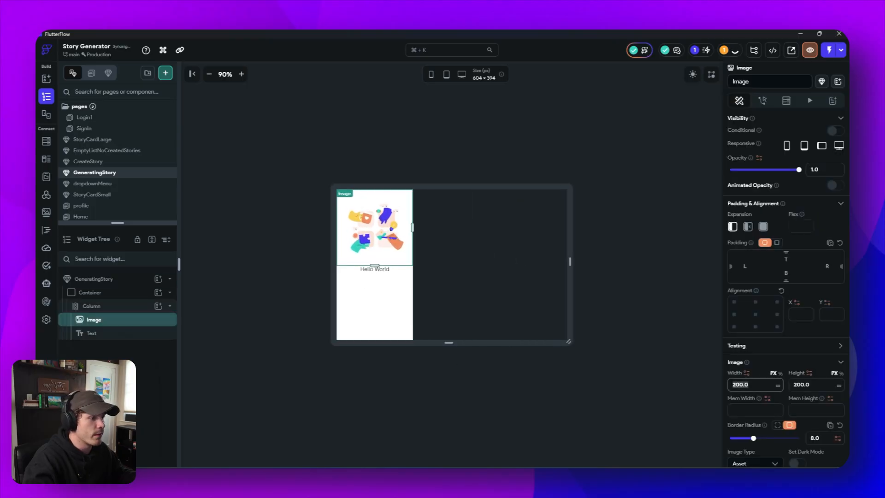
pyautogui.doubleClick(816, 385)
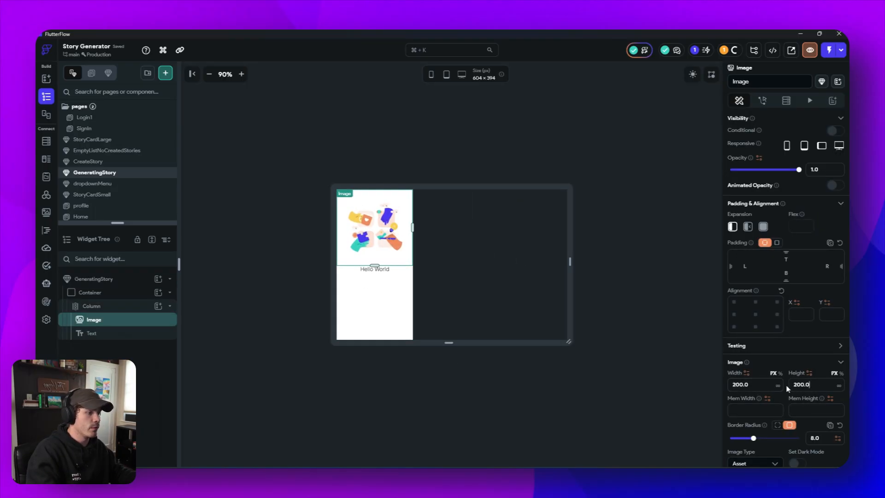
pyautogui.write('300')
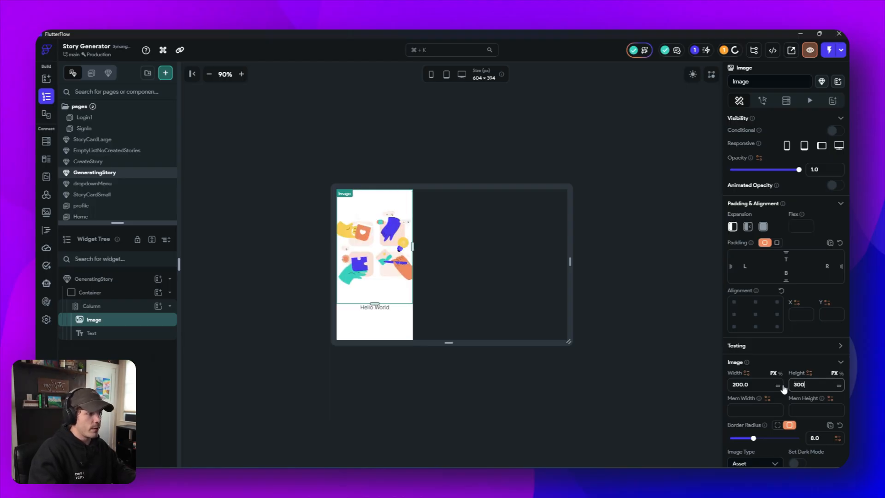
pyautogui.moveTo(755, 386); pyautogui.dragTo(723, 389)
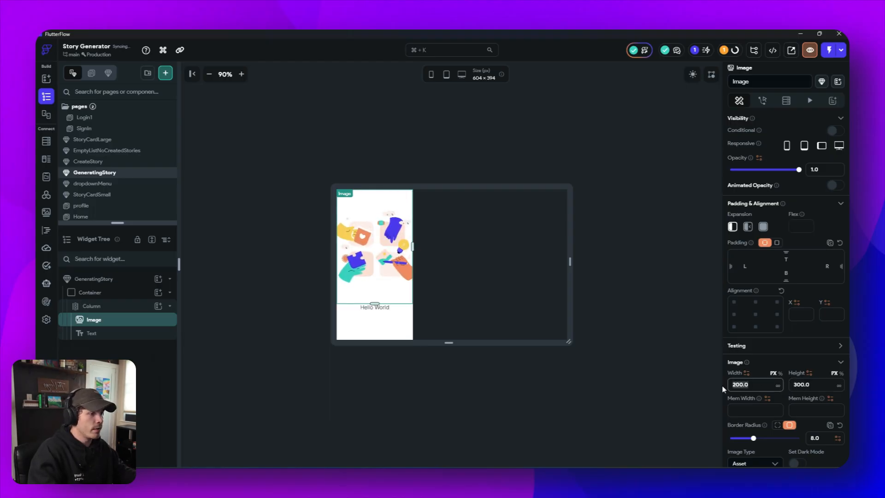
pyautogui.click(657, 354)
pyautogui.click(351, 266)
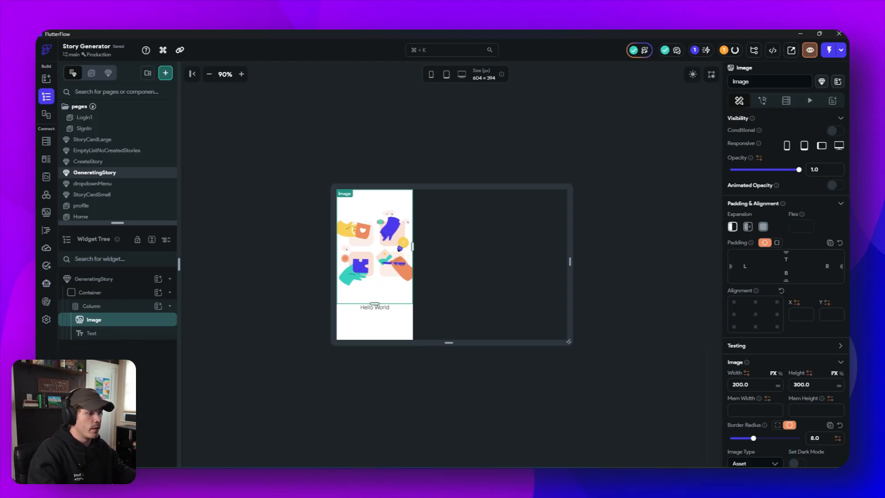
pyautogui.write('300')
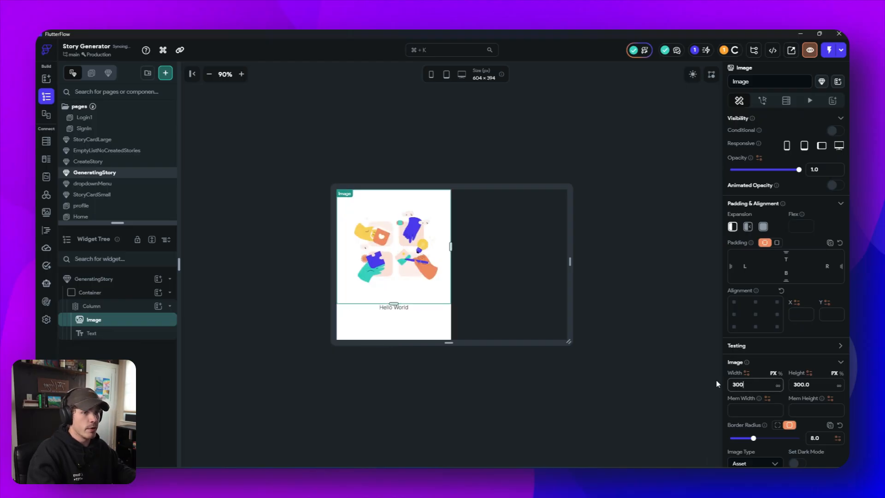
pyautogui.click(608, 335)
pyautogui.moveTo(491, 345); pyautogui.dragTo(479, 358)
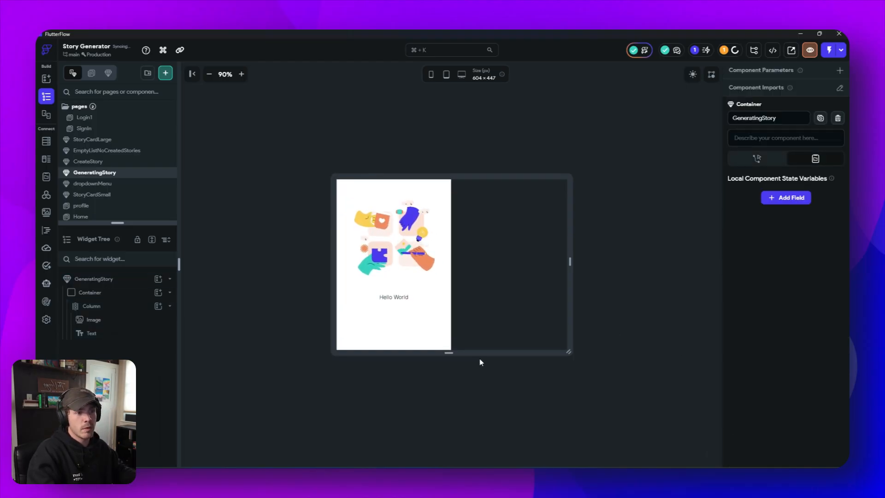
# - Replace the text below the illustration with "Creating your story..."
pyautogui.click(398, 307)
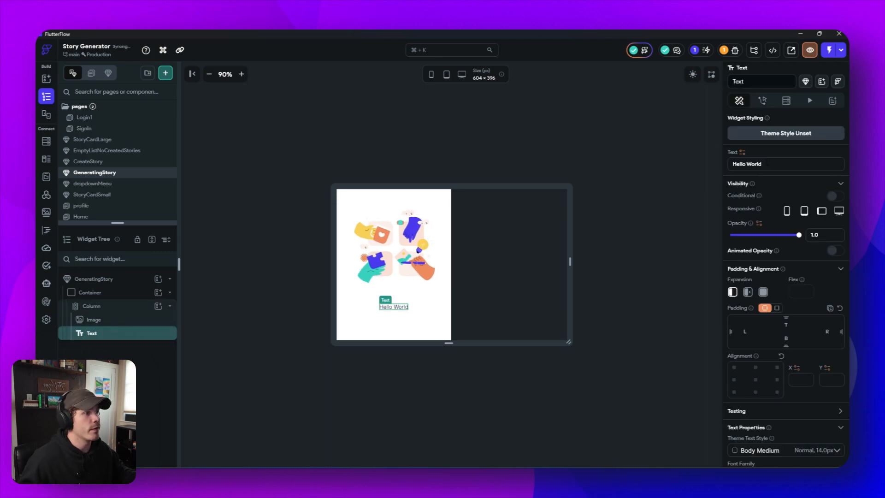
pyautogui.moveTo(766, 163); pyautogui.dragTo(702, 163)
pyautogui.write('Cre')
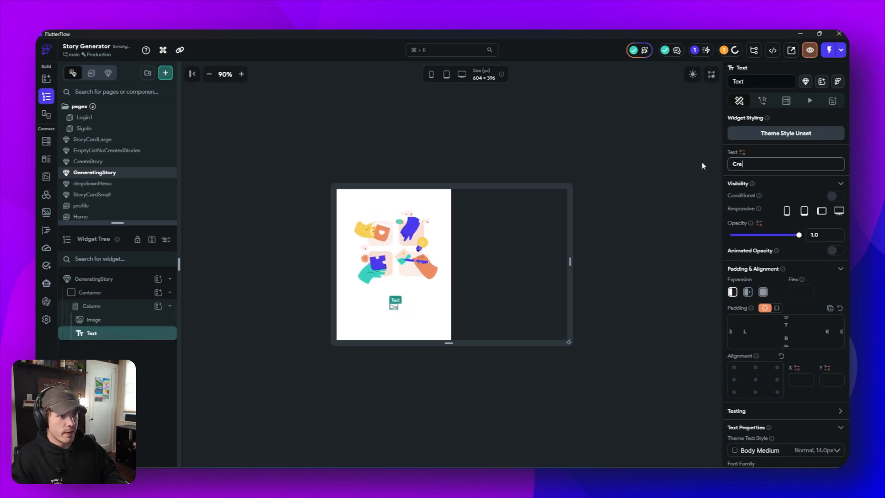
pyautogui.write('ating yo')
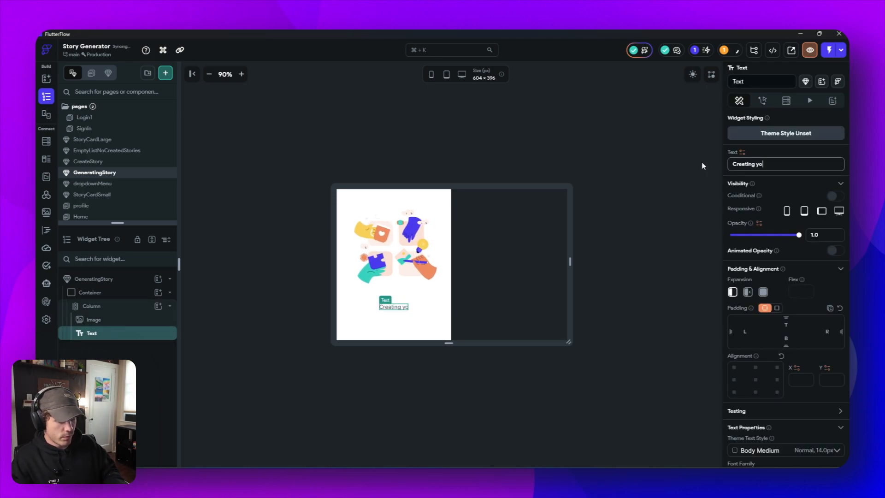
pyautogui.write('ur storu')
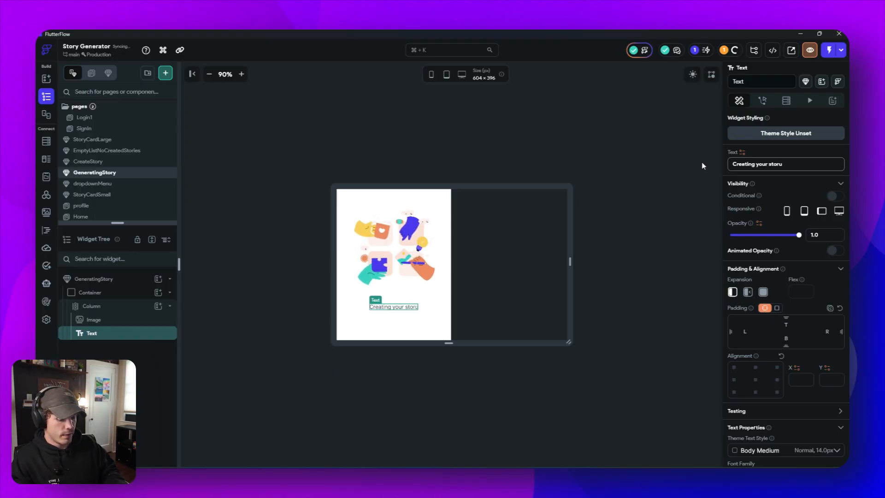
pyautogui.press('BackSpace')
pyautogui.write('y...')
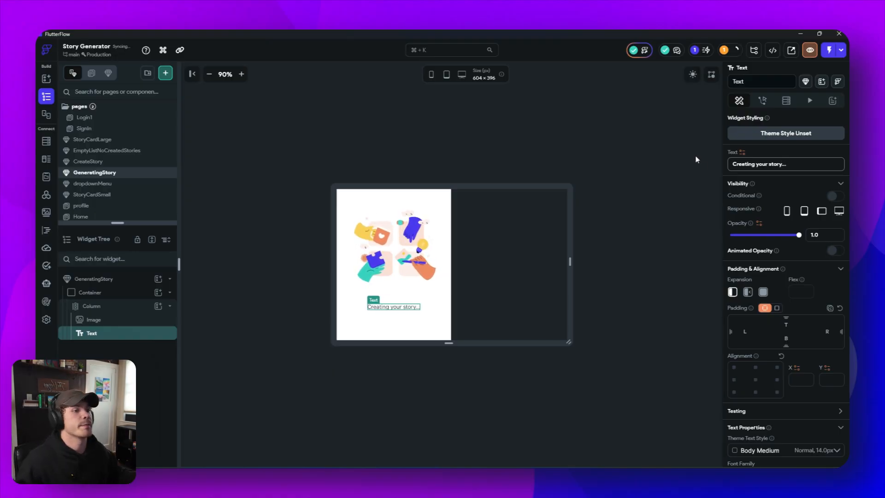
# - Set the illustration's height to 210 px
pyautogui.click(417, 287)
pyautogui.scroll(-1, 786, 295)
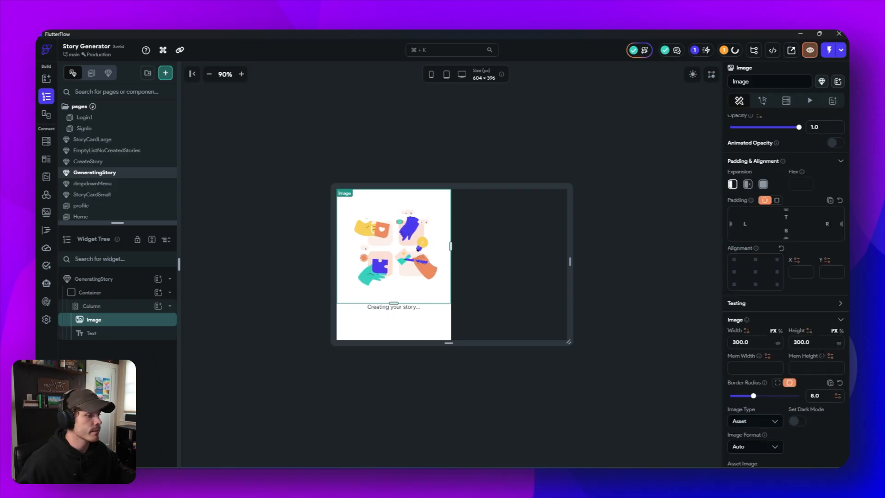
pyautogui.scroll(-1, 777, 305)
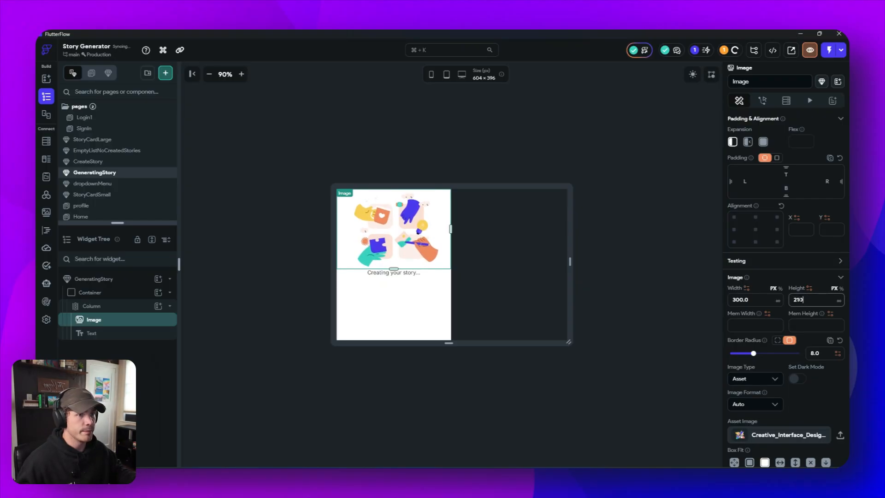
pyautogui.click(683, 275)
# - Apply the Title Medium theme text style to the "Creating your story..." text
pyautogui.click(400, 274)
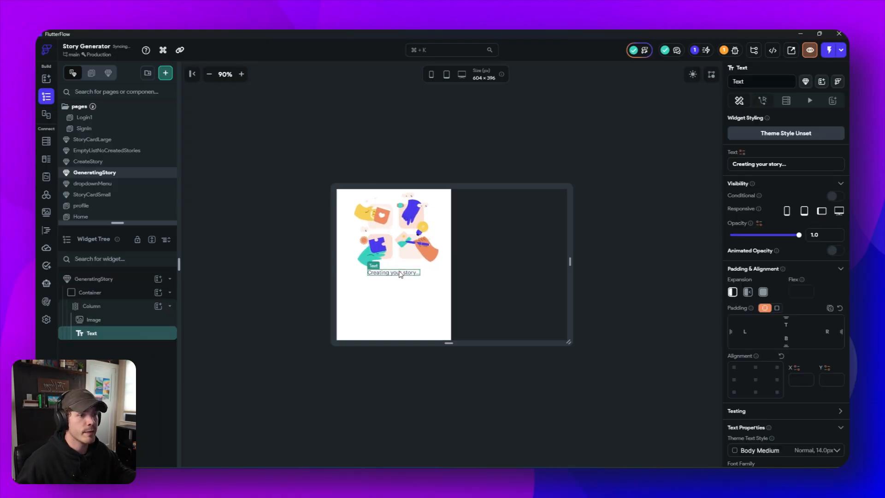
pyautogui.scroll(-4, 813, 329)
pyautogui.click(810, 286)
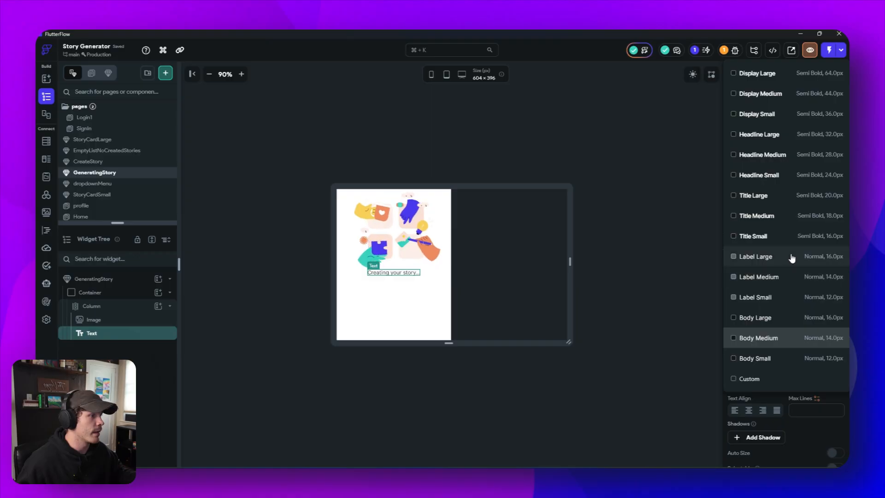
pyautogui.click(790, 220)
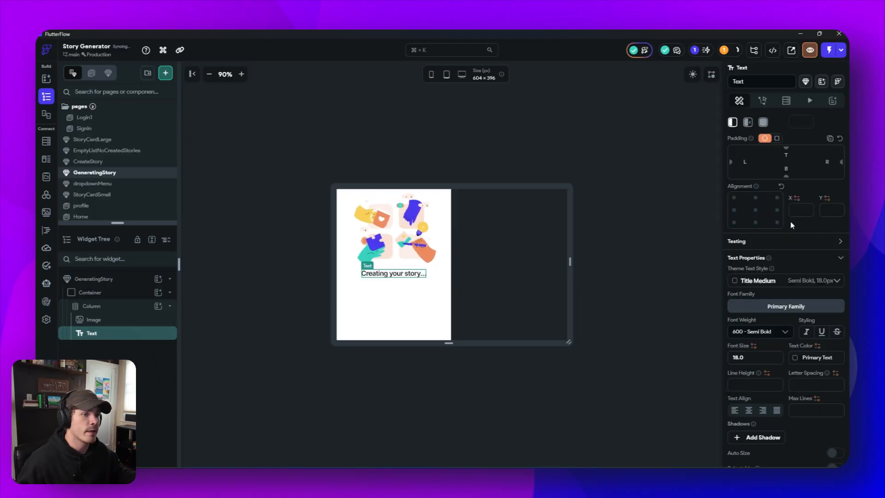
pyautogui.click(656, 335)
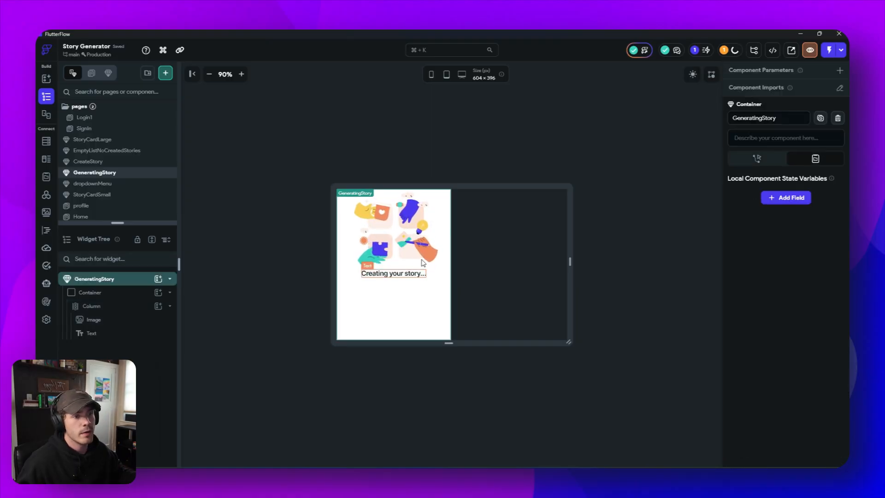
# - Add top padding to the "Creating your story..." text to separate it from the illustration
pyautogui.click(405, 265)
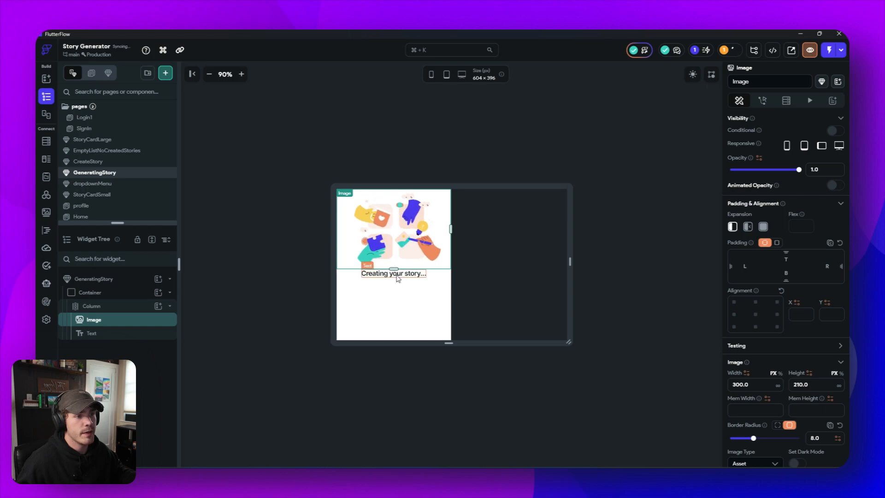
pyautogui.click(382, 273)
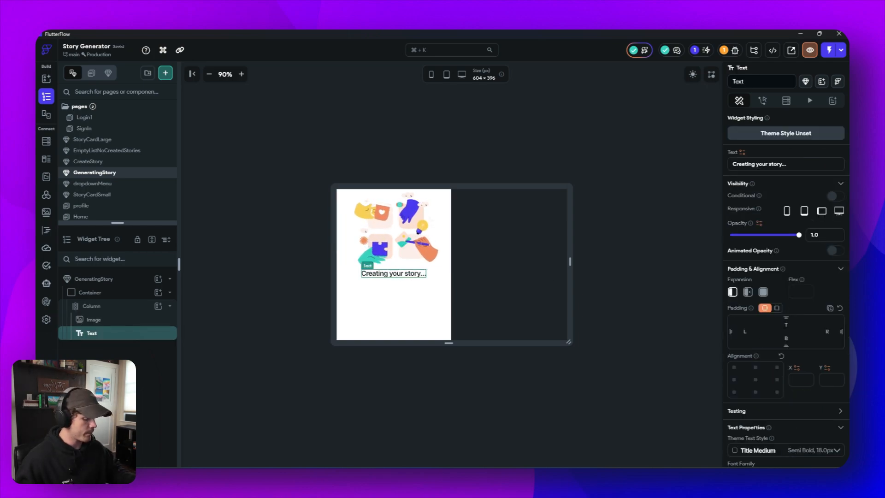
pyautogui.click(695, 292)
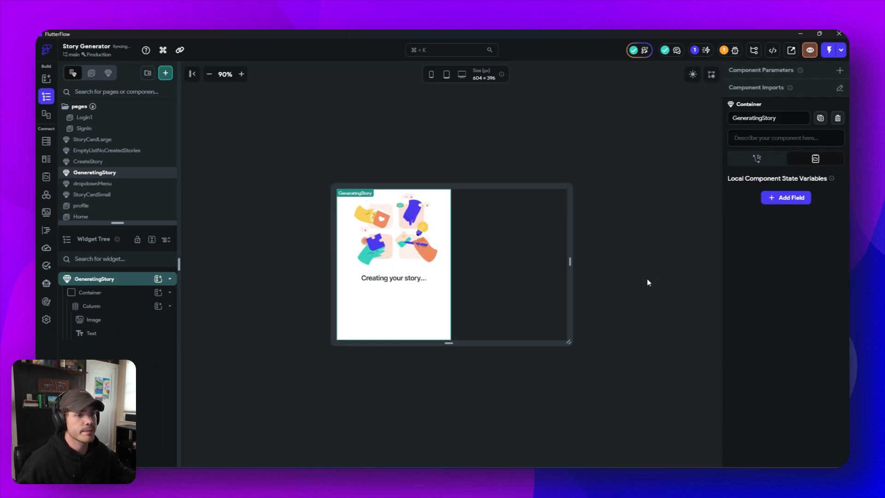
# - Set the column's main axis size to the minimum so it fits the illustration and text
pyautogui.click(376, 313)
pyautogui.click(734, 363)
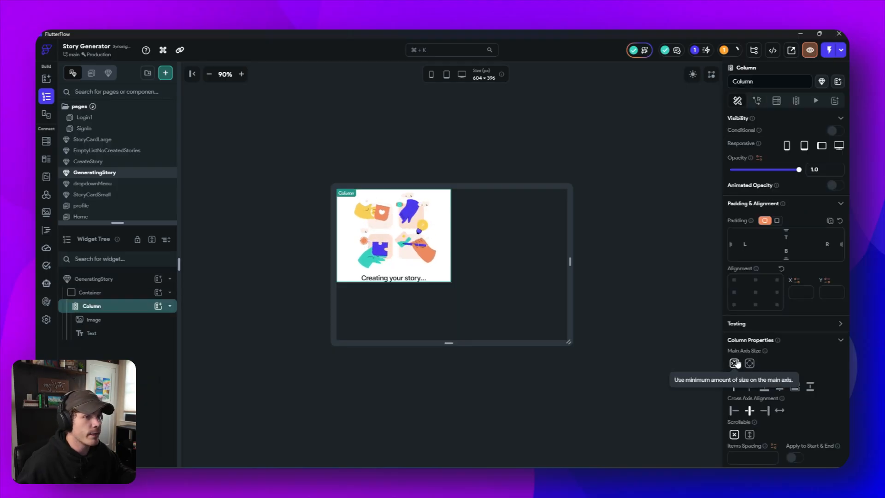
pyautogui.click(634, 259)
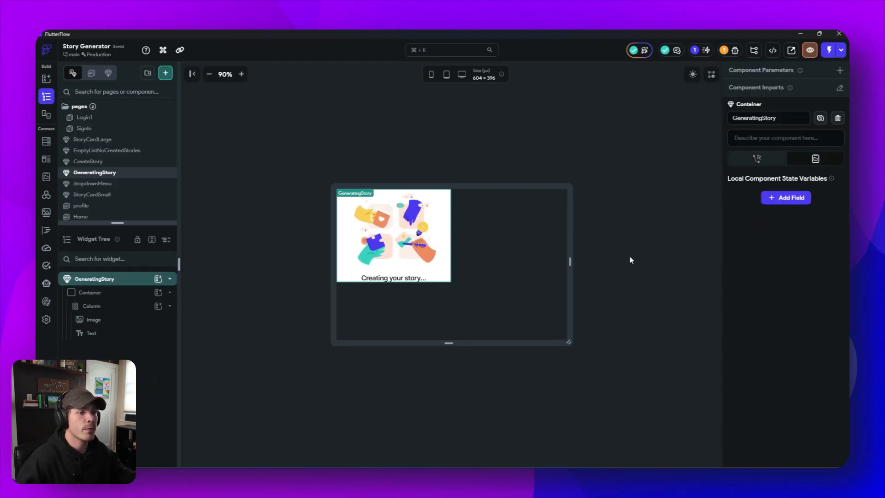
# - Unset the fill color of the container that wraps the column
pyautogui.click(433, 260)
pyautogui.click(444, 280)
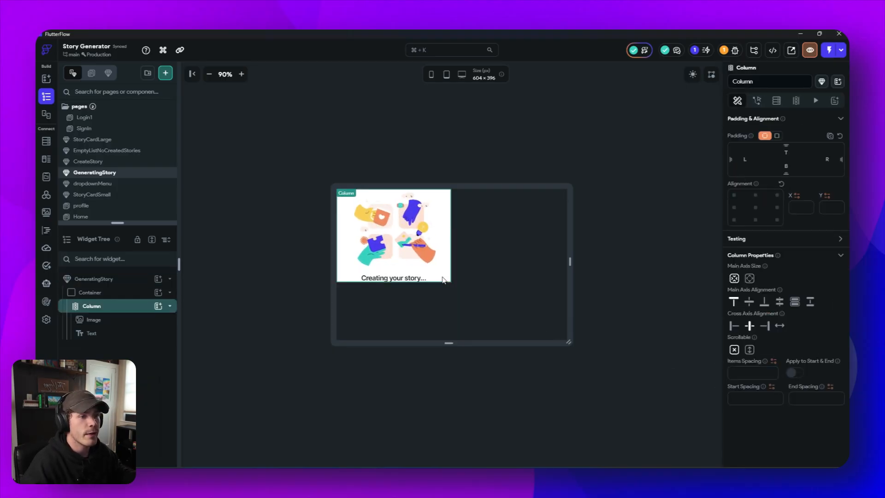
pyautogui.click(89, 293)
pyautogui.click(776, 352)
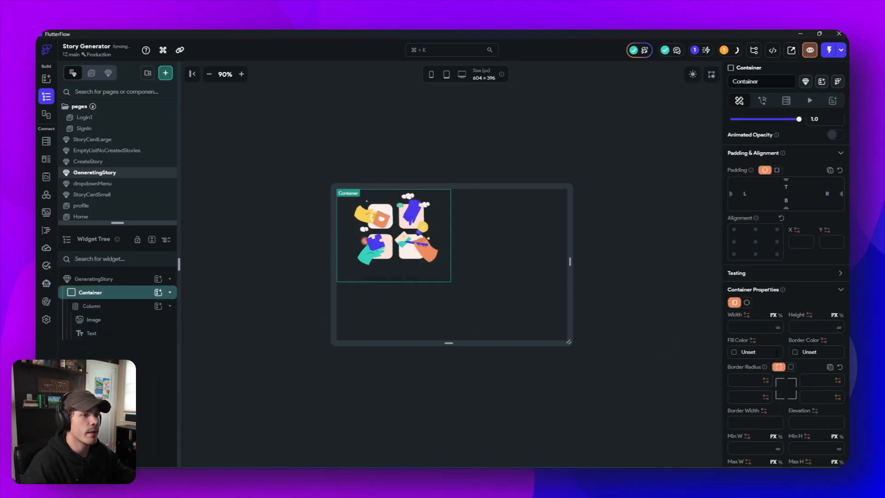
pyautogui.click(652, 356)
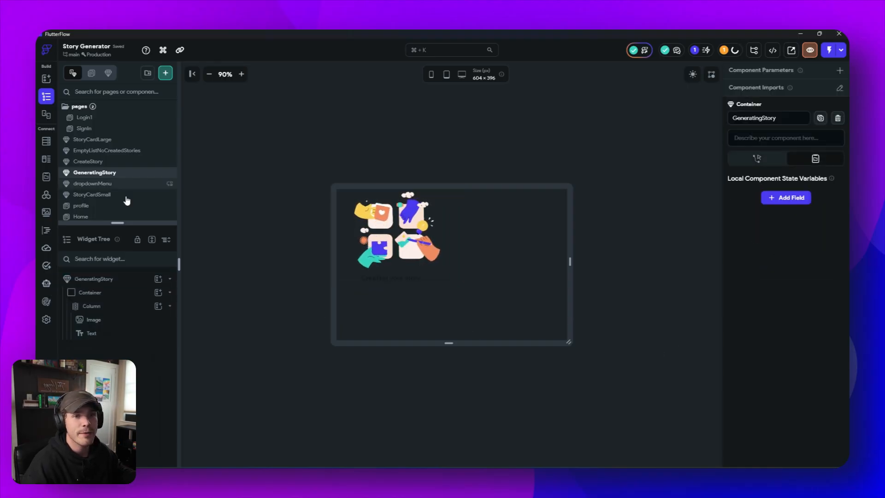
# - Enlarge the list of pages and components above the widget tree to show more entries
pyautogui.moveTo(120, 222); pyautogui.dragTo(119, 292)
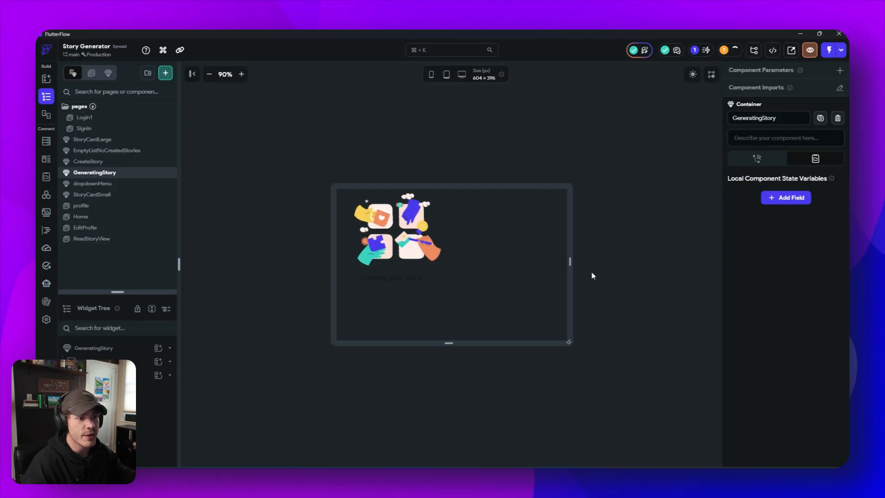